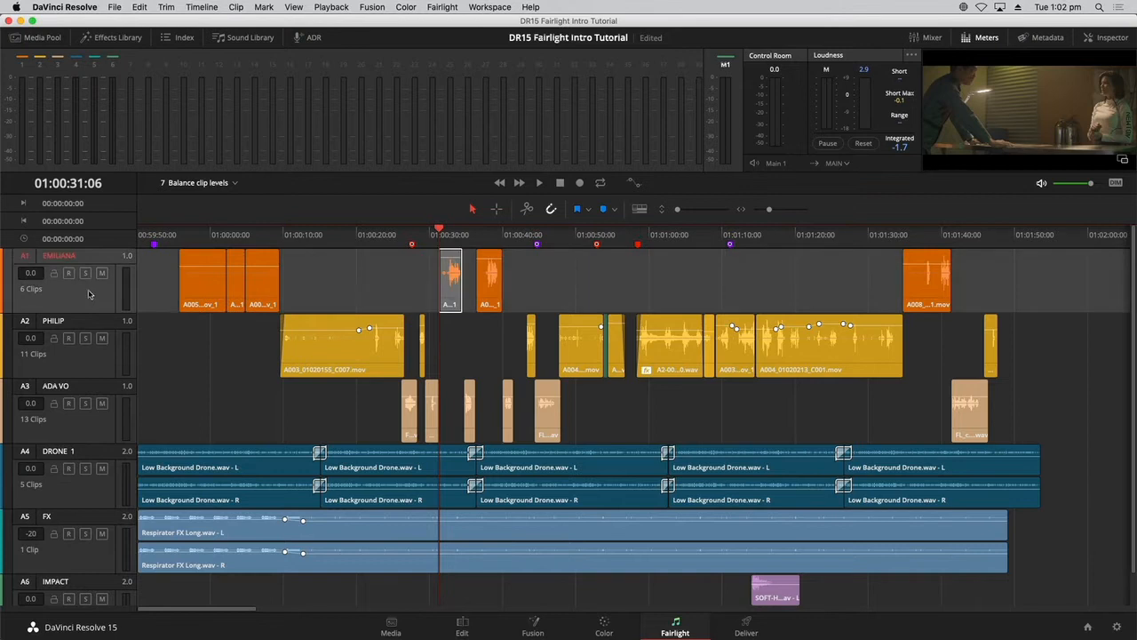
- Select the dialogue tracks A2, A3 and A1 in turn to review their clips, then clear the clip selection
click(91, 358)
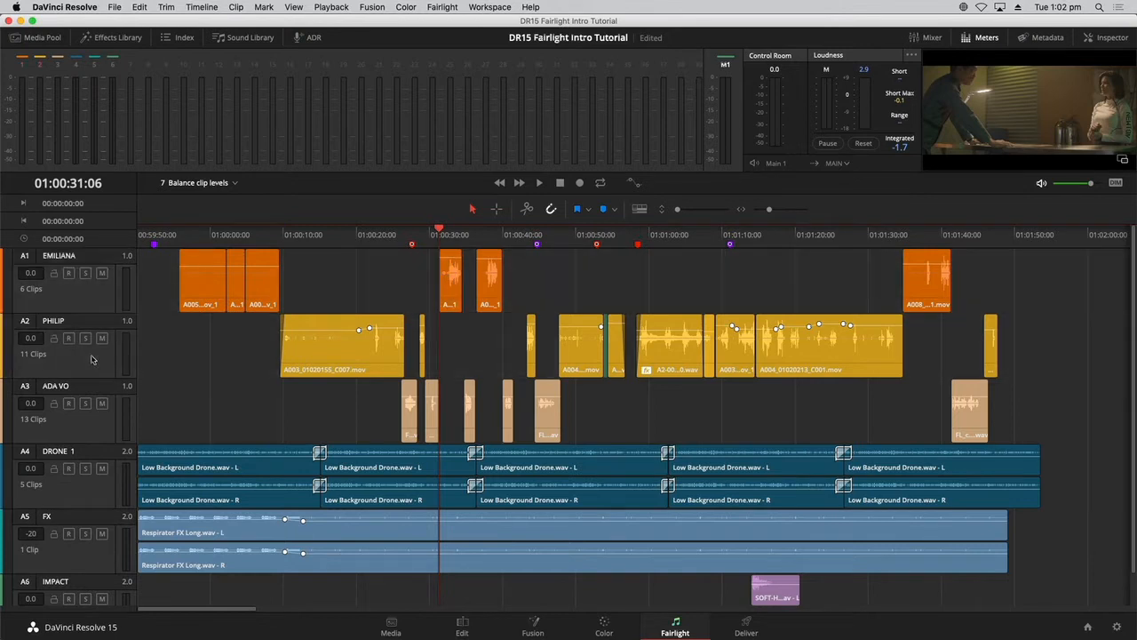
click(90, 426)
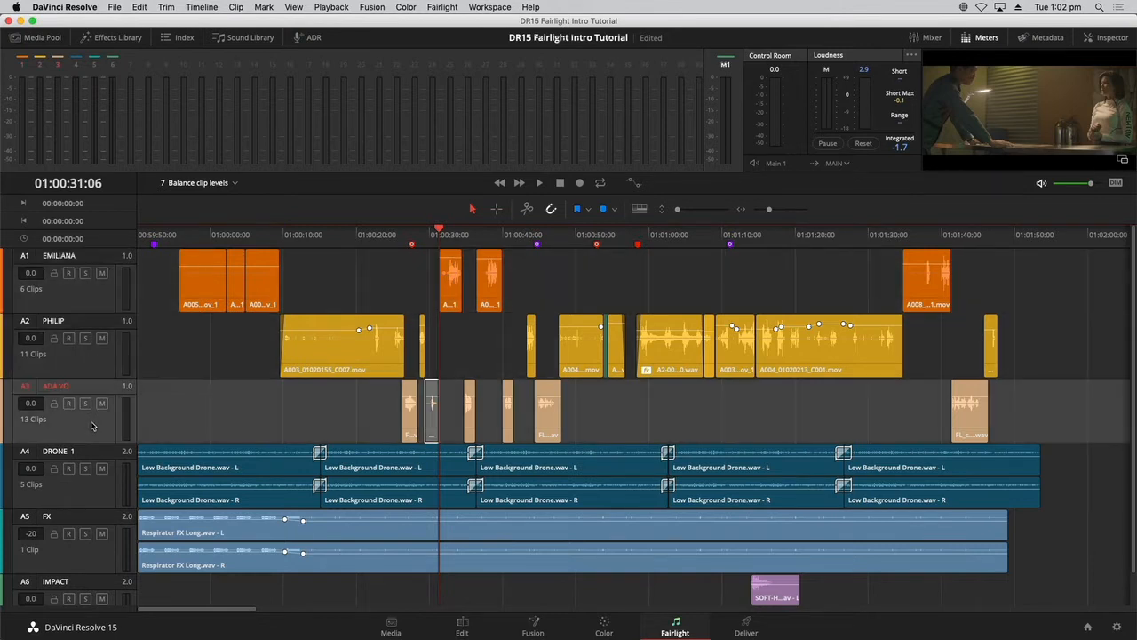
click(100, 305)
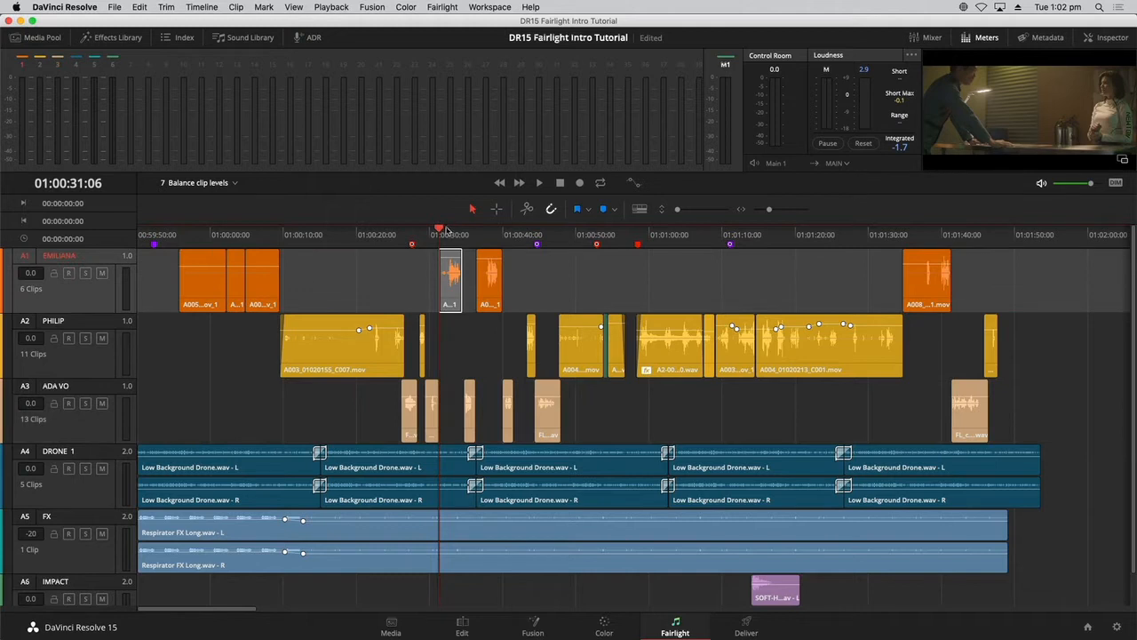
click(428, 270)
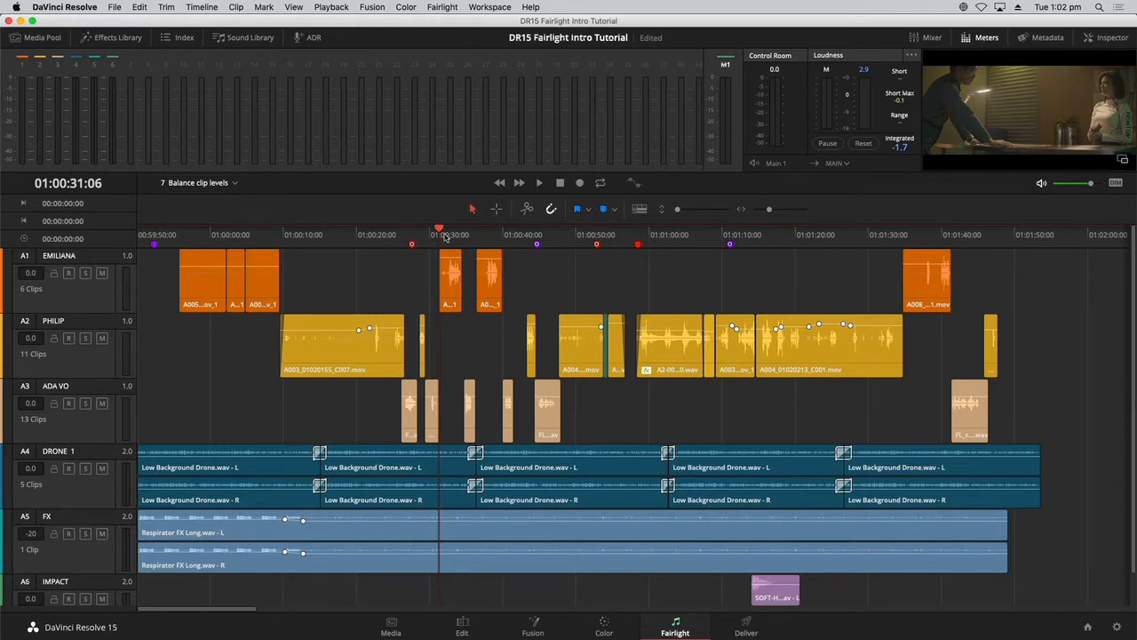
- Show the mixer beside the timeline and widen it until the channel strips of tracks A1 to A6 fit
key(super+equal)
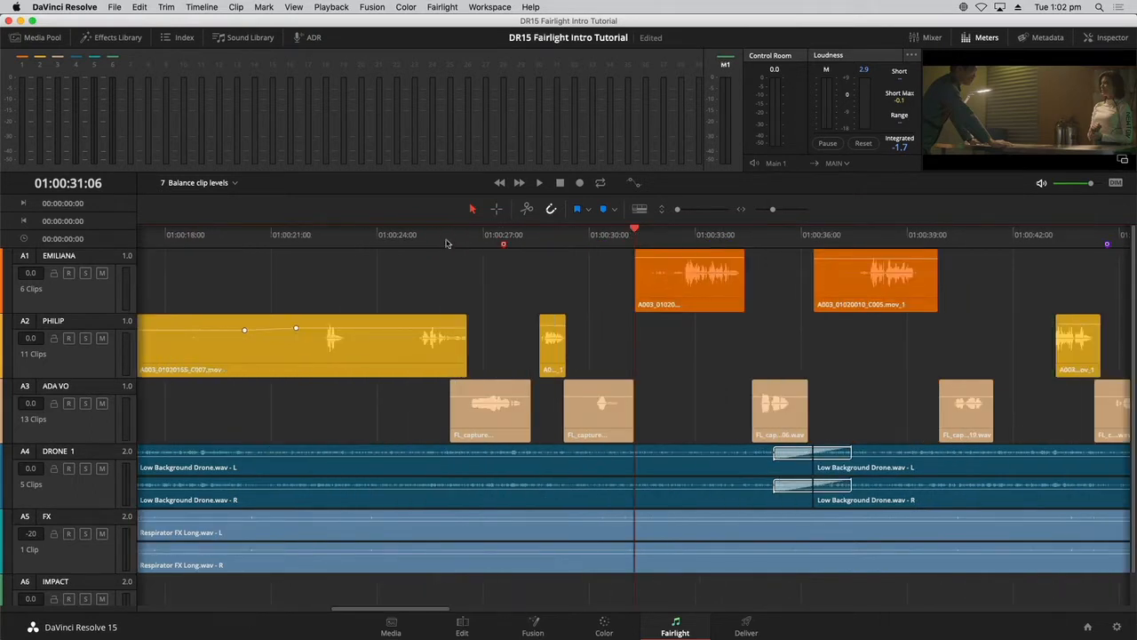
drag(414, 612, 478, 613)
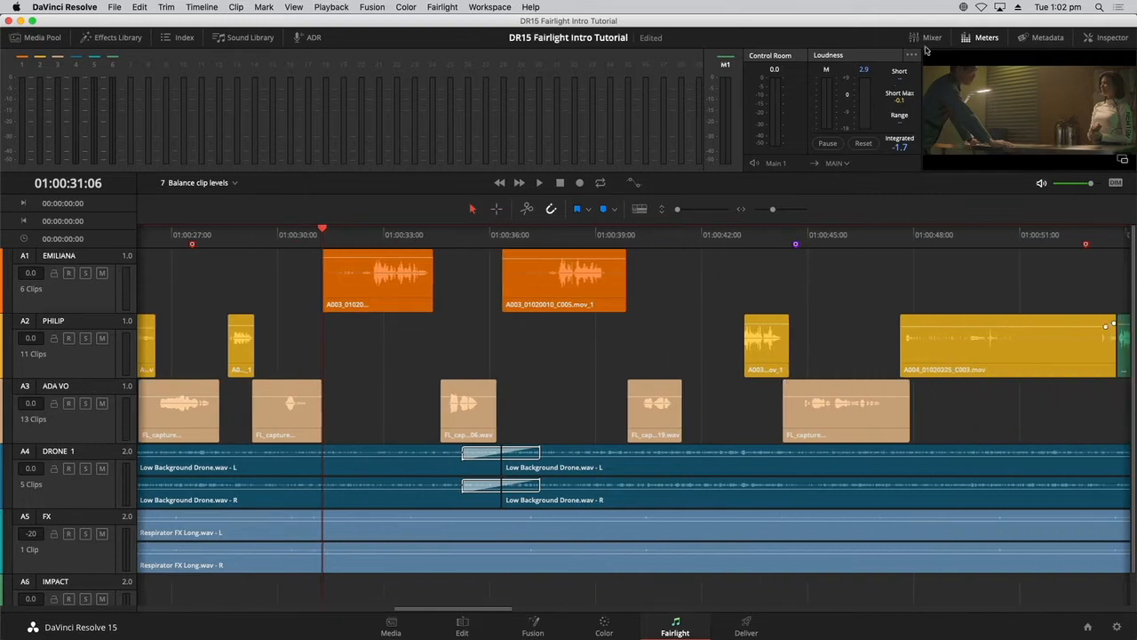
click(929, 38)
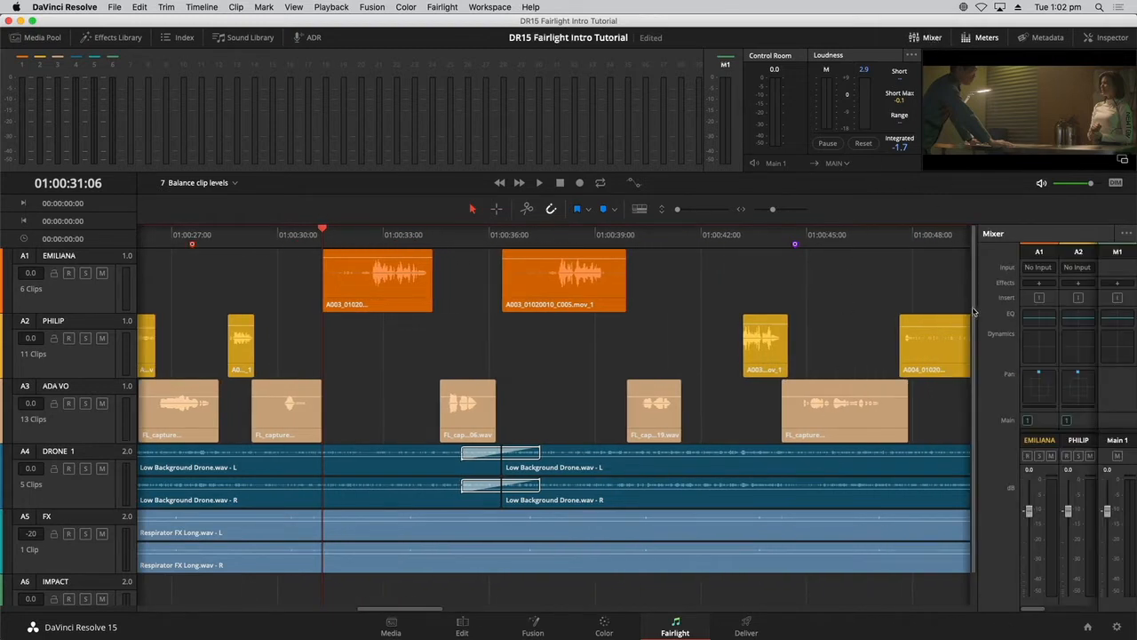
drag(976, 309, 726, 341)
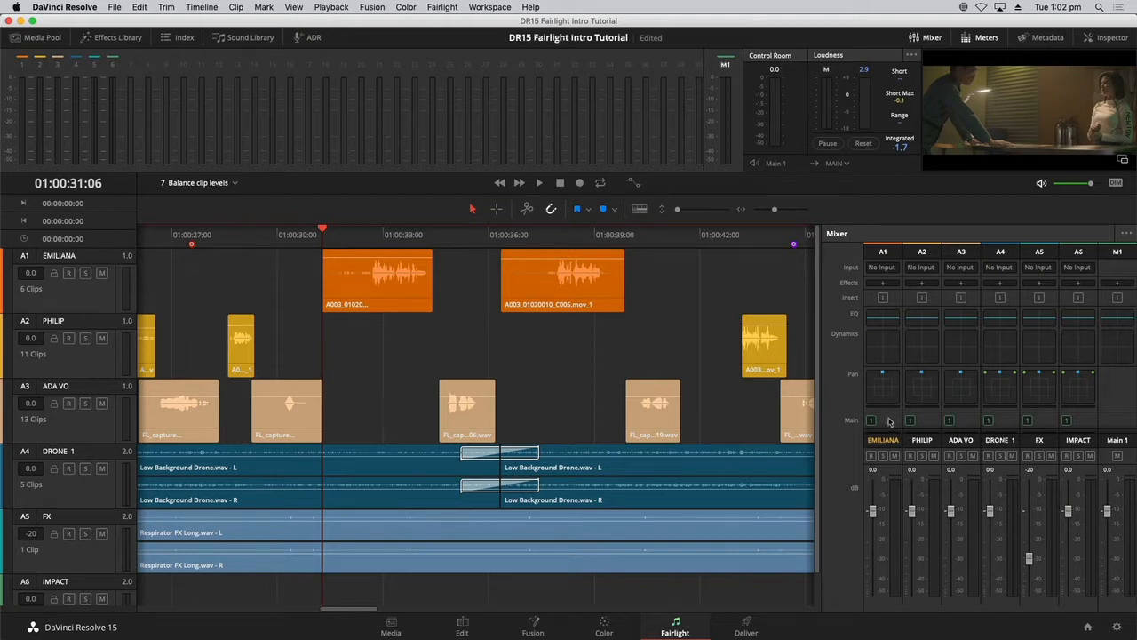
- Solo track A1 and play its clip at 01:00:31:06 several times to check the level on the channel meter
click(890, 422)
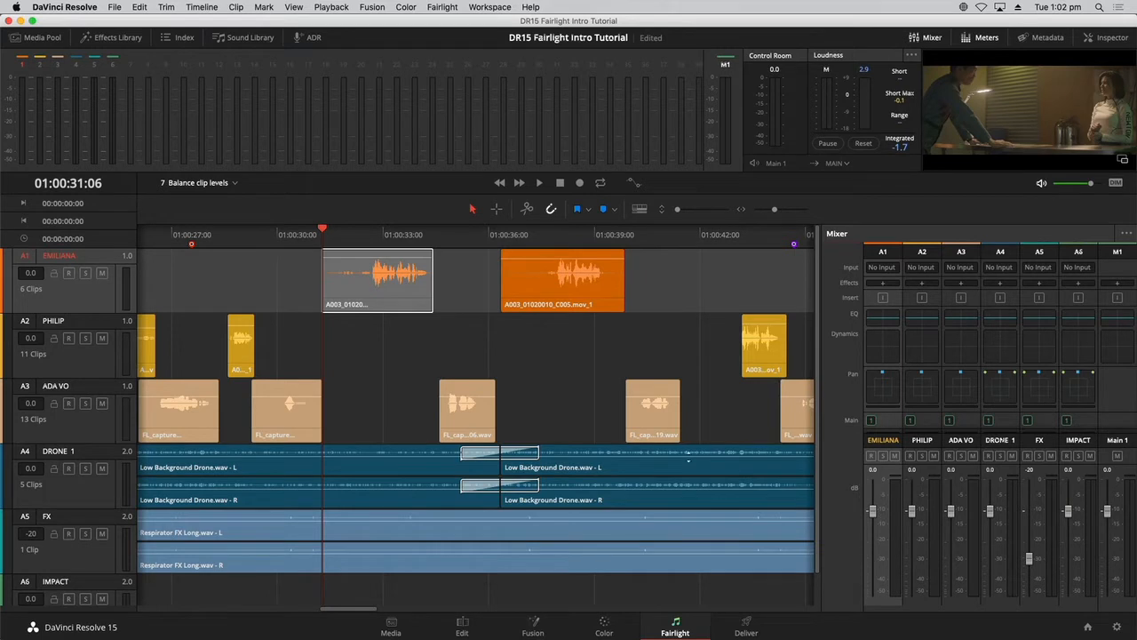
click(86, 273)
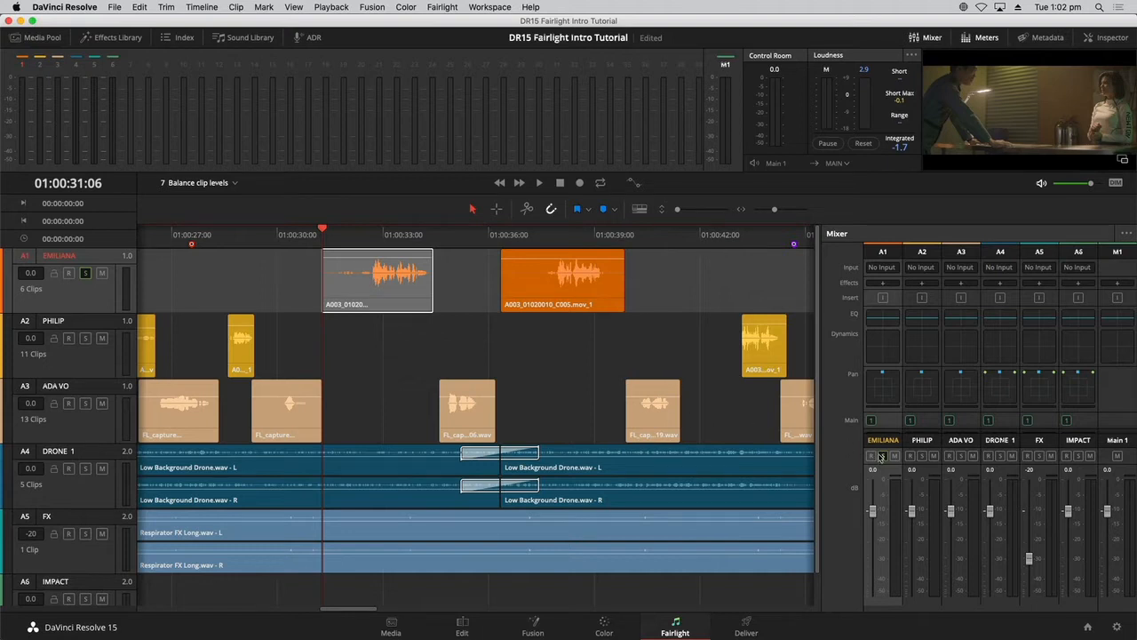
key(space)
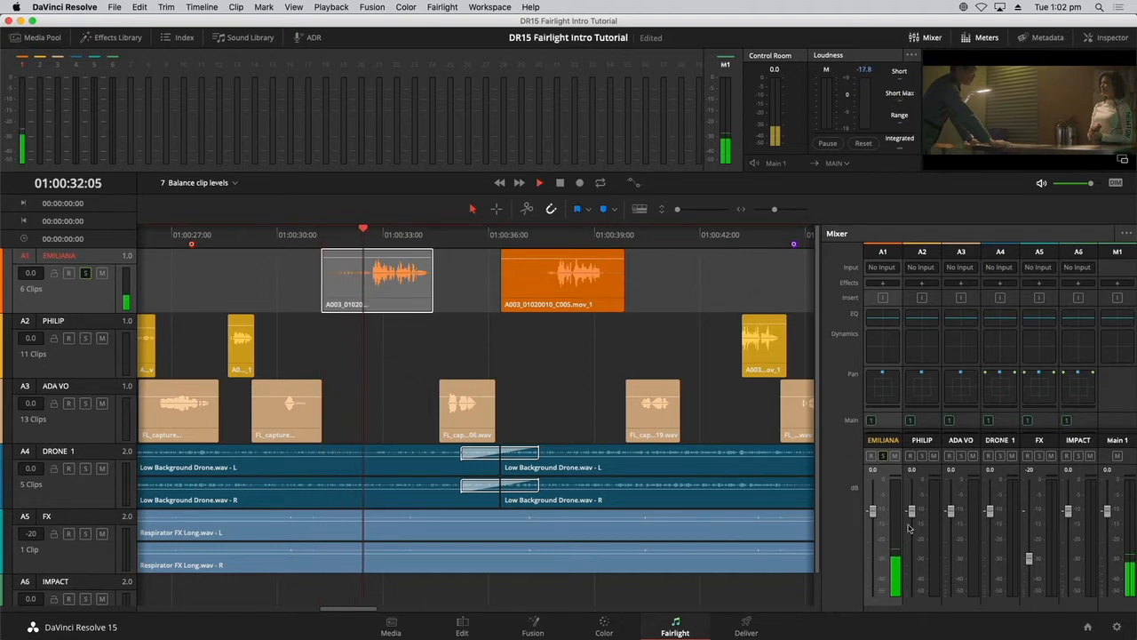
key(space)
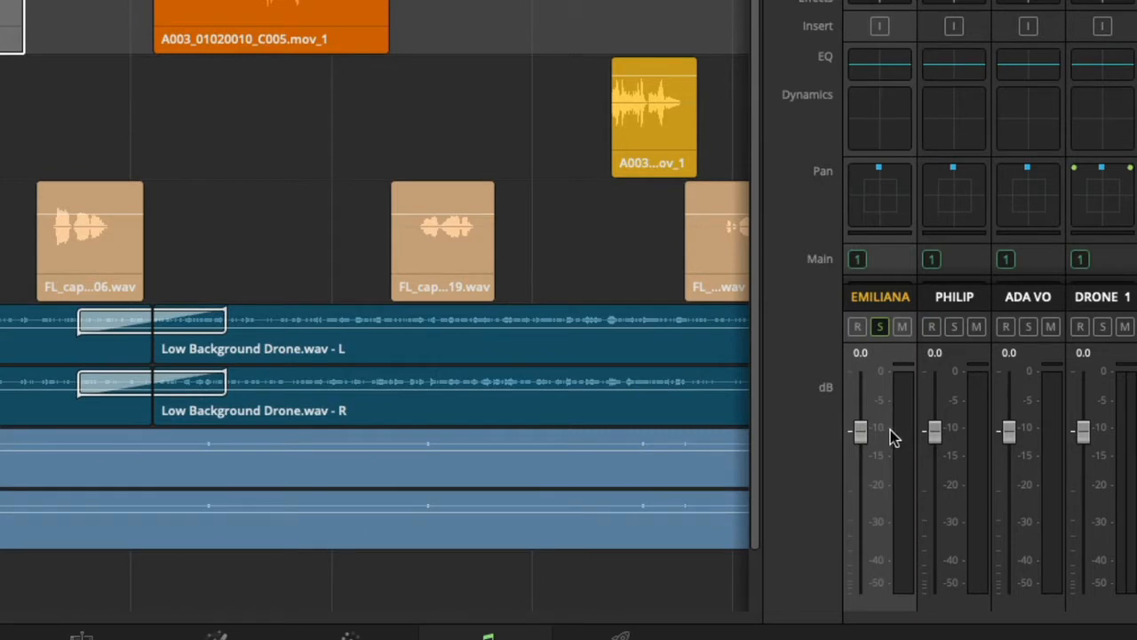
key(space)
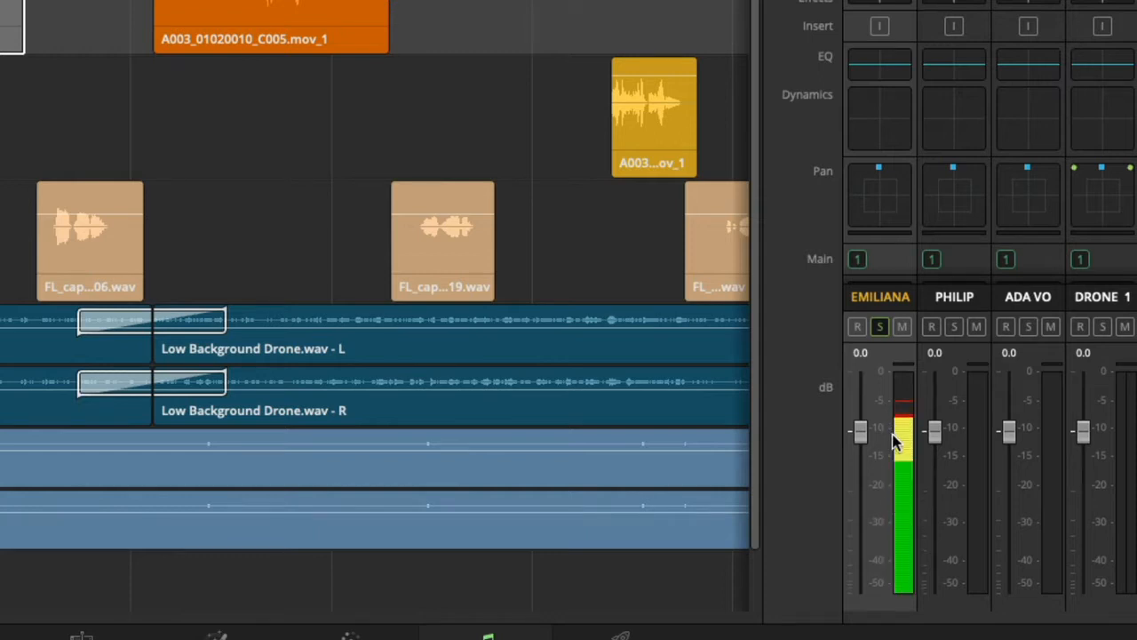
key(space)
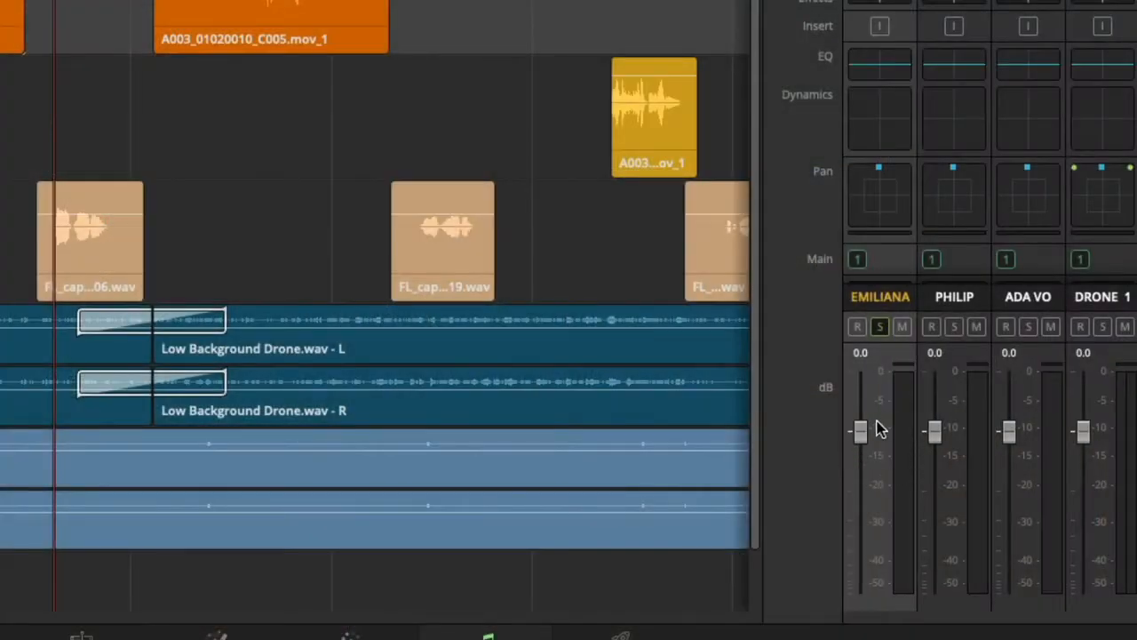
key(space)
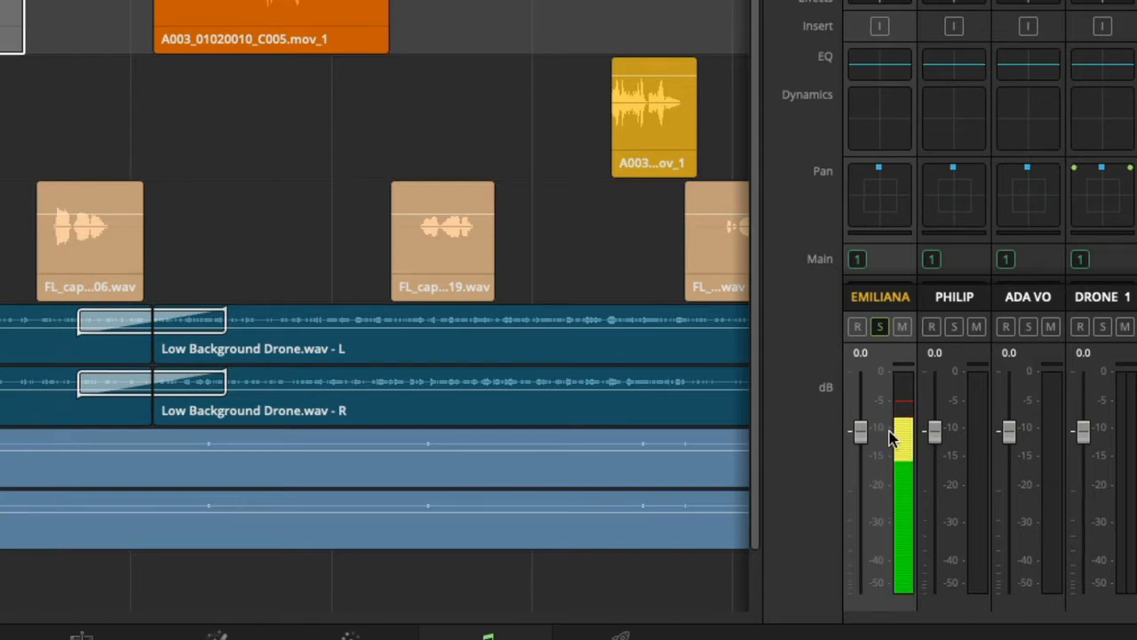
key(space)
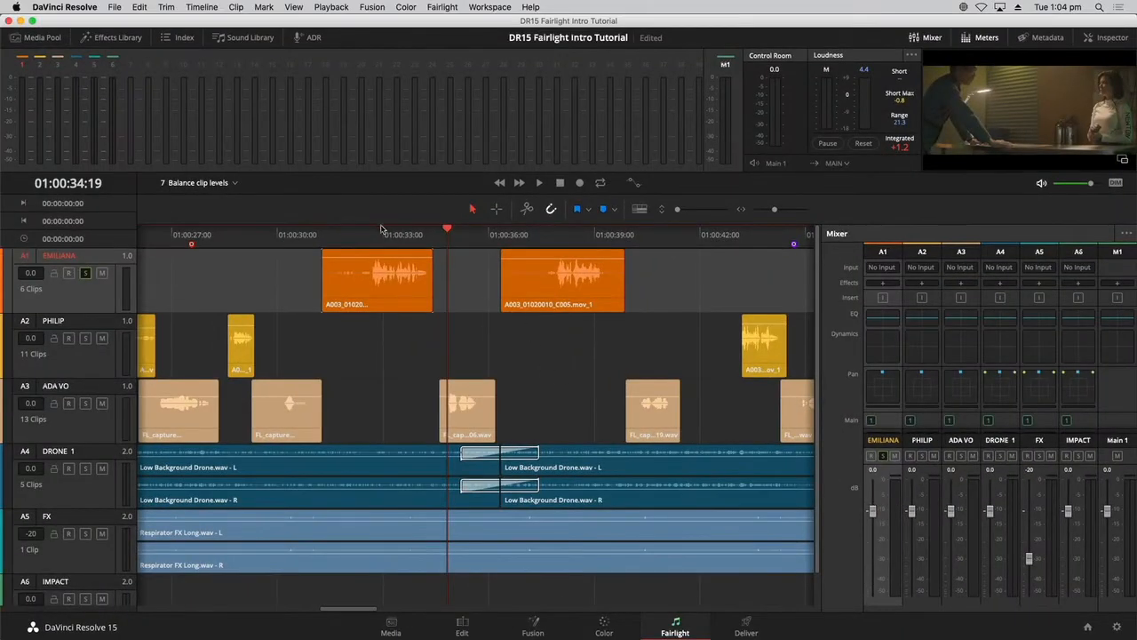
- Lower the volume of the A1 clip at 01:00:33:04 to about 13.7 dB and play it back against the channel meter
click(391, 266)
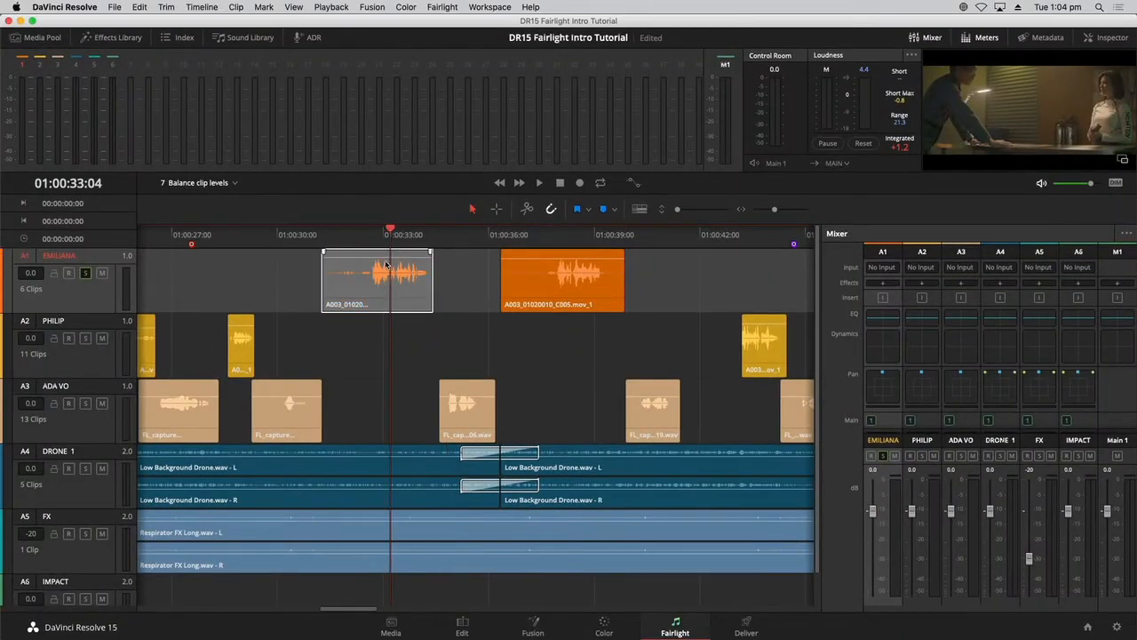
drag(388, 258, 388, 260)
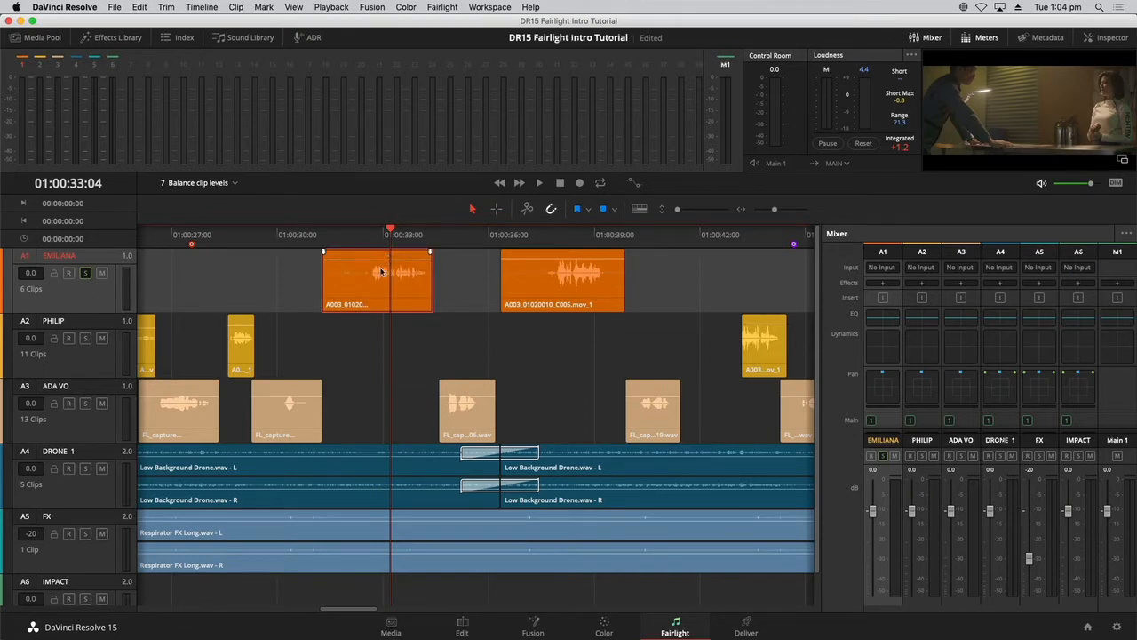
key(super+=)
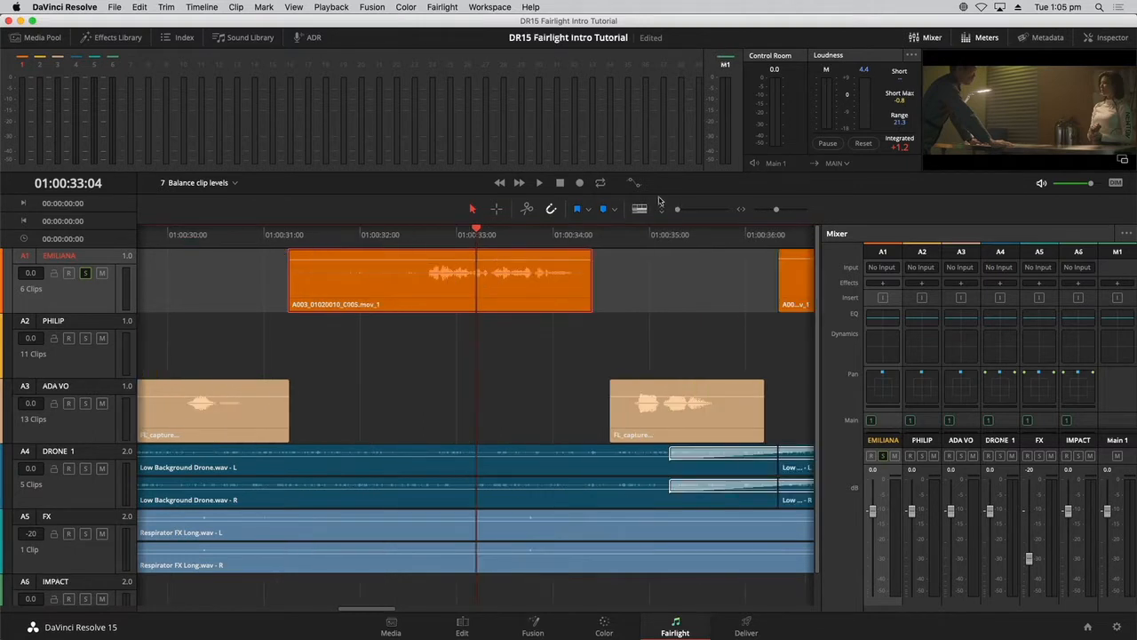
drag(678, 211, 692, 210)
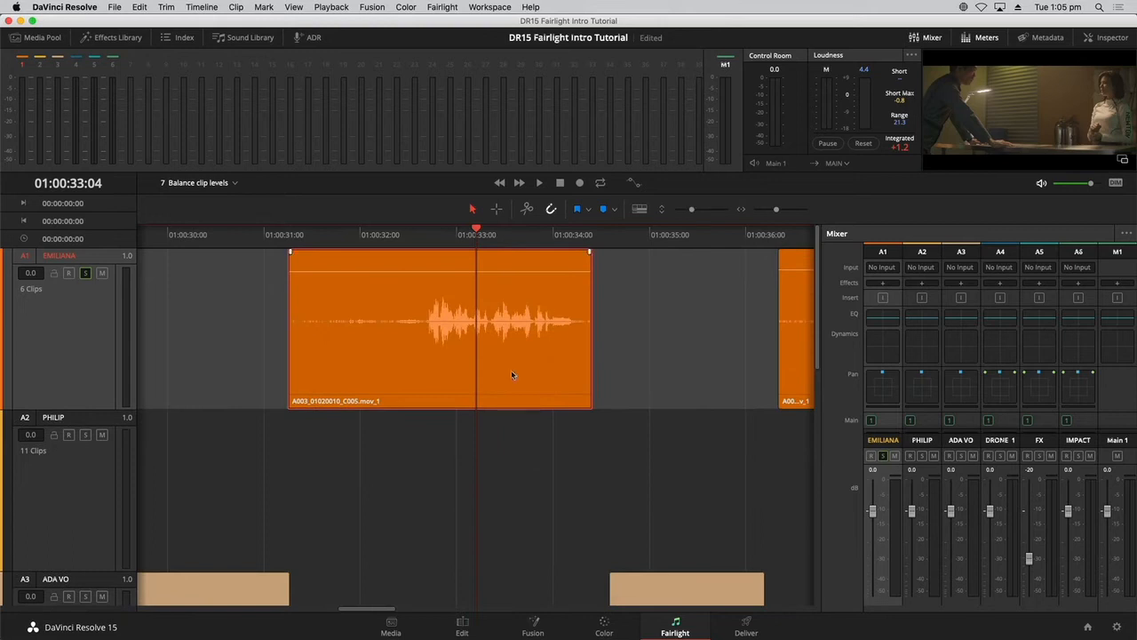
click(421, 238)
key(space)
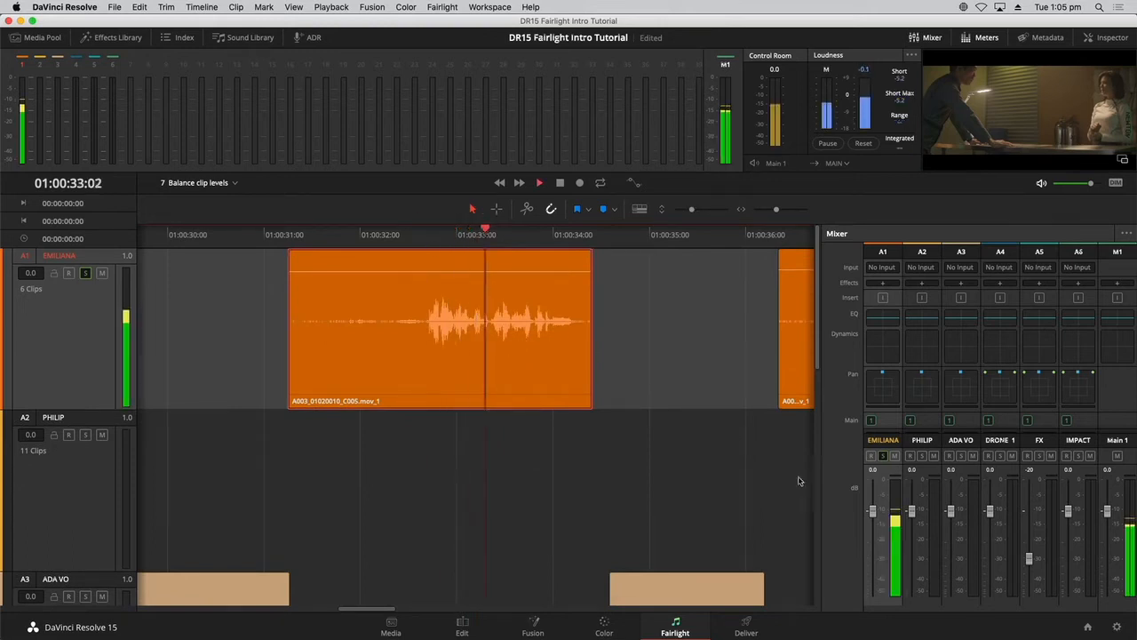
key(space)
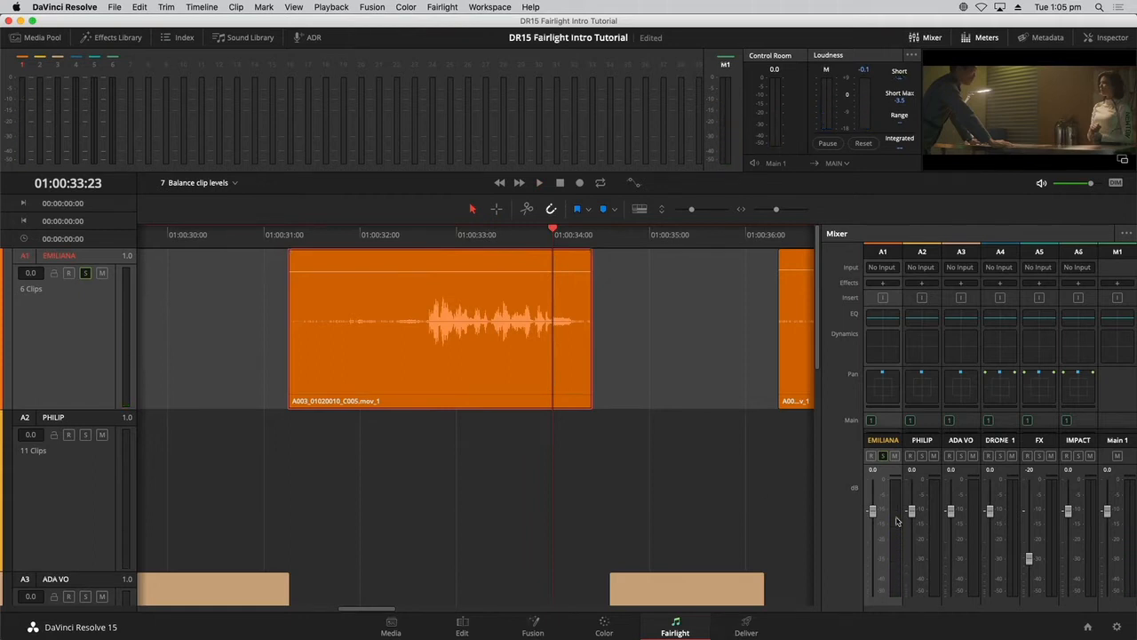
- With the Inspector shown, set the A1 clip's volume to 13.40 dB and play it back from 01:00:32:12
click(1106, 37)
click(483, 343)
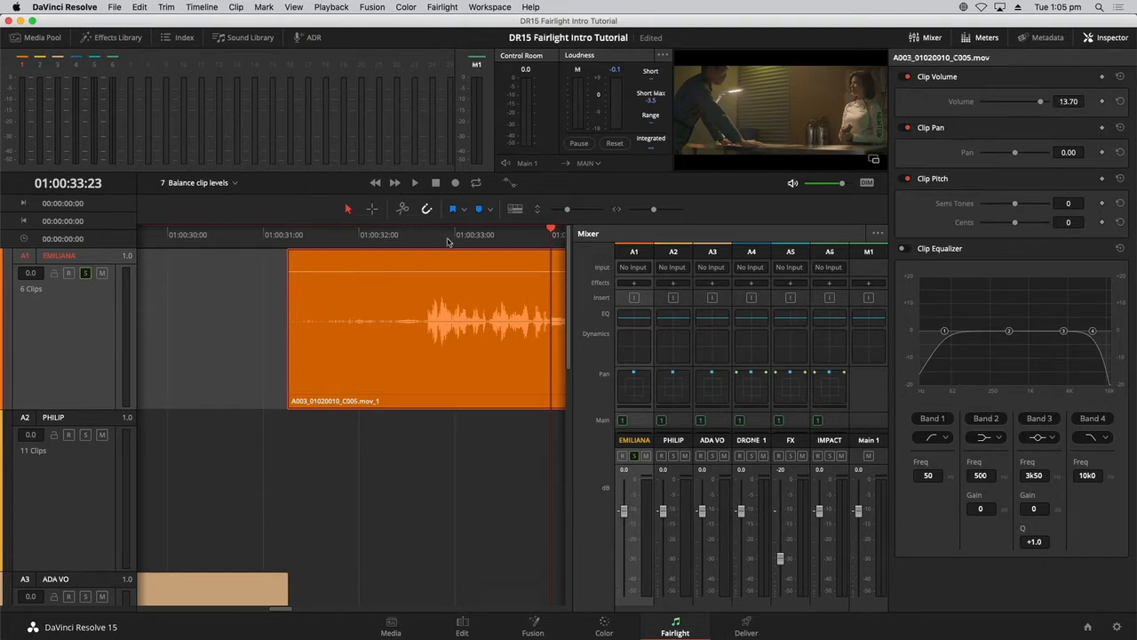
drag(448, 239, 408, 238)
double_click(446, 271)
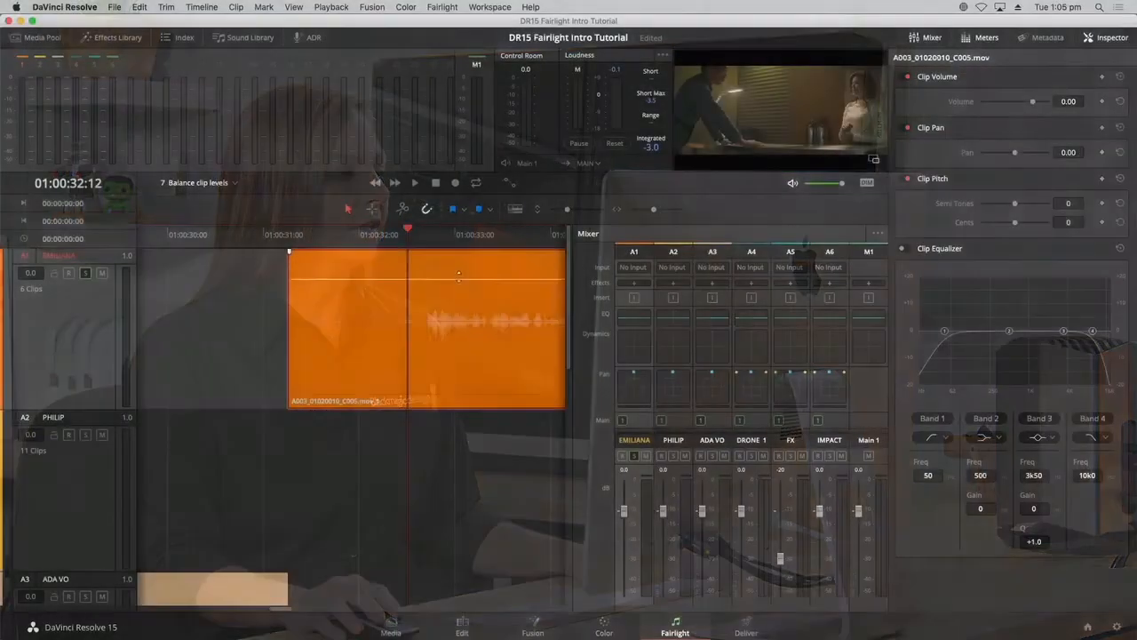
drag(459, 277, 460, 273)
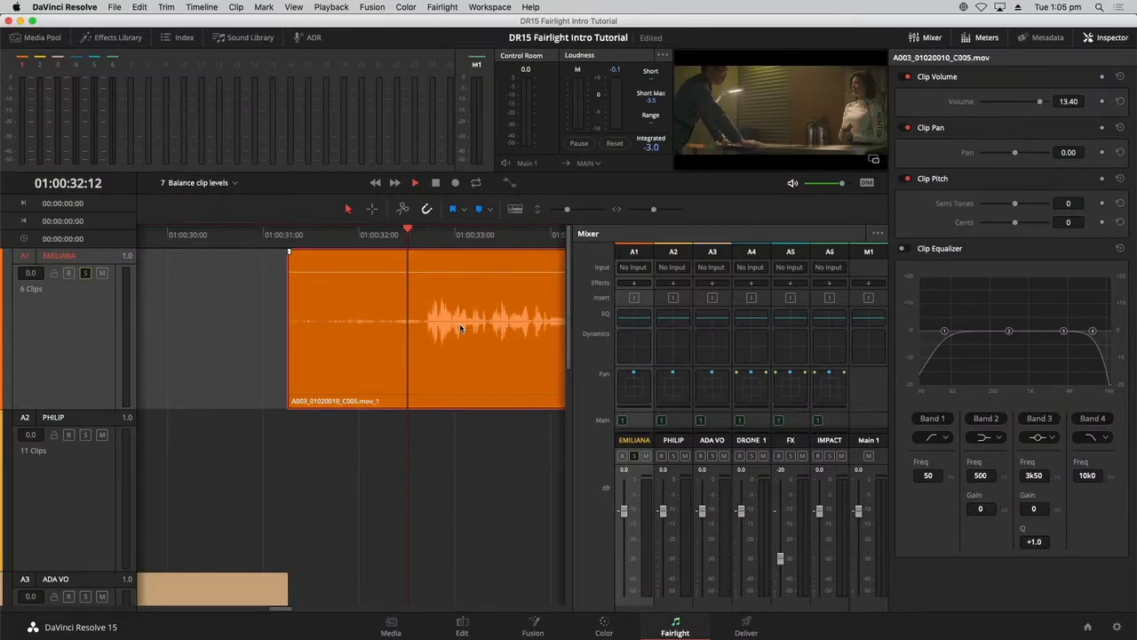
key(space)
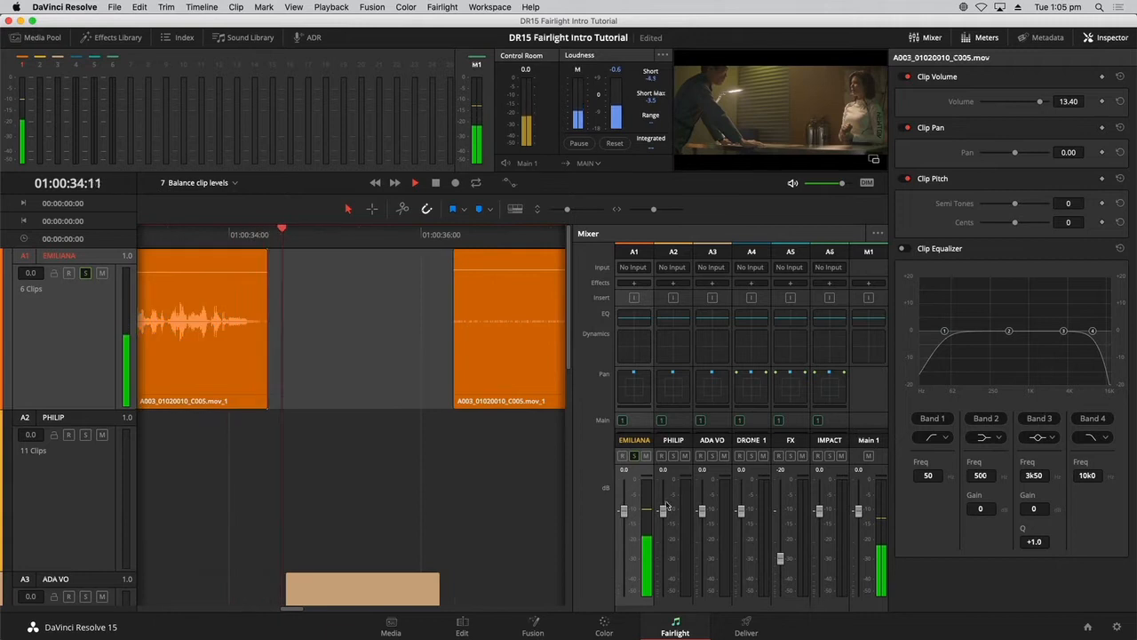
key(space)
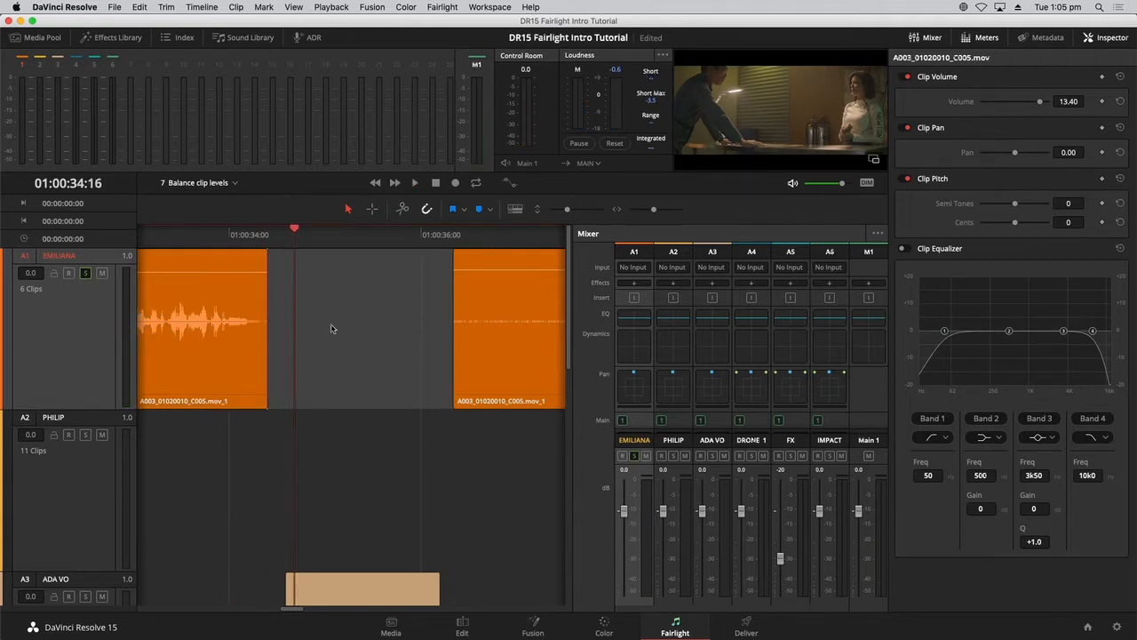
- Lower the volume of the next A1 clip to match the first clip's waveform height and play it from 01:00:37:21
key(super+minus)
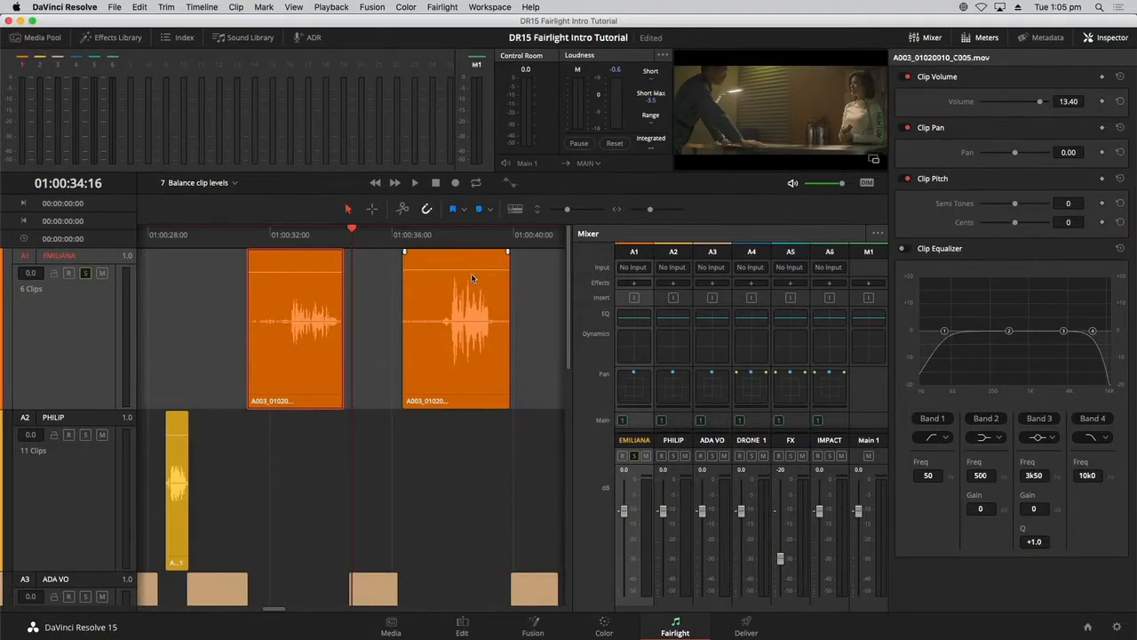
drag(474, 268, 475, 276)
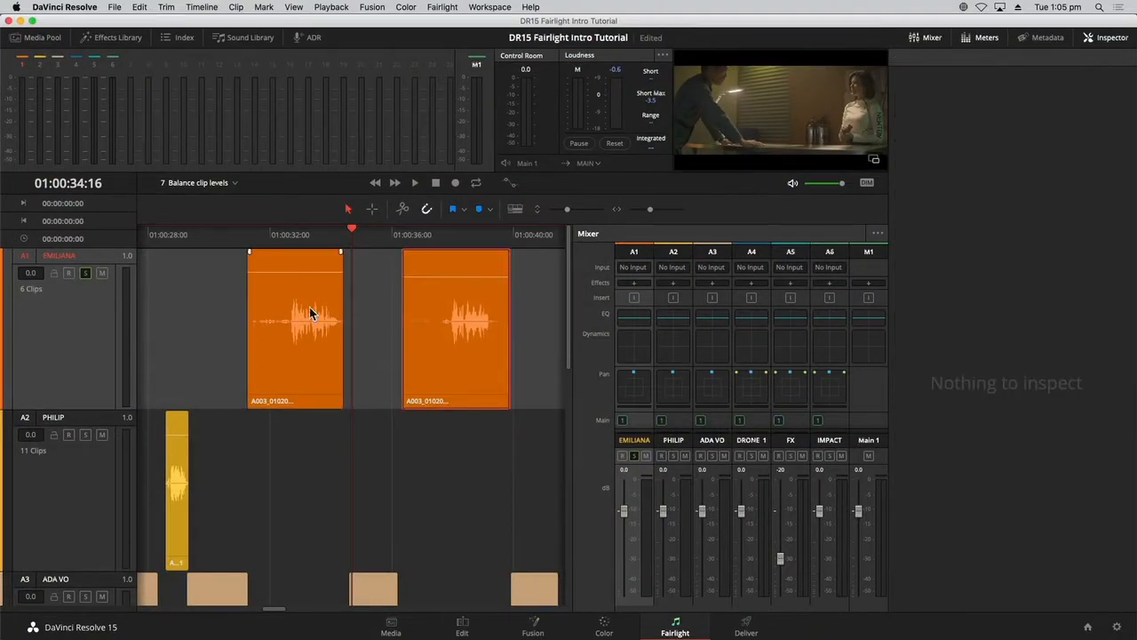
click(452, 237)
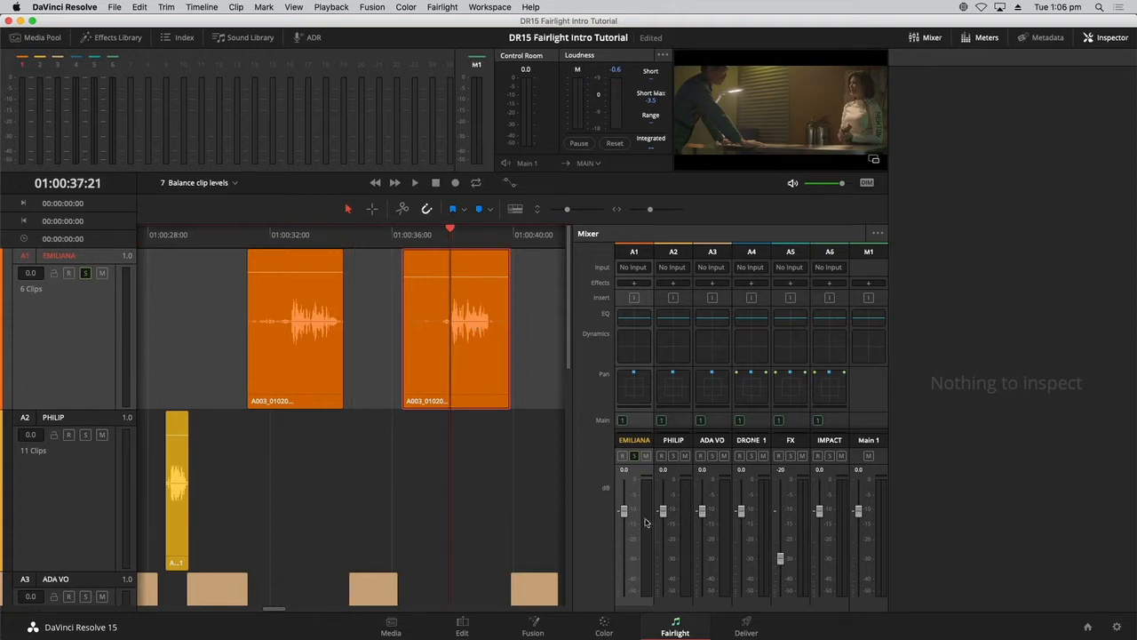
key(space)
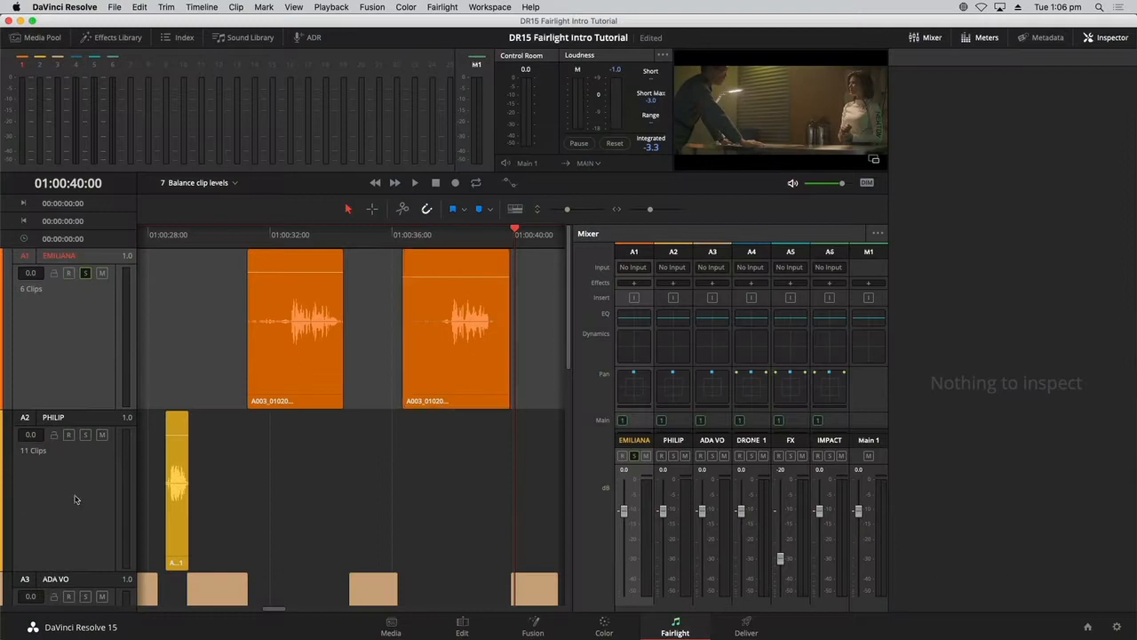
- Select track A2 and place the playhead at 01:01:09:04, at the start of its clip with volume keyframes
click(320, 469)
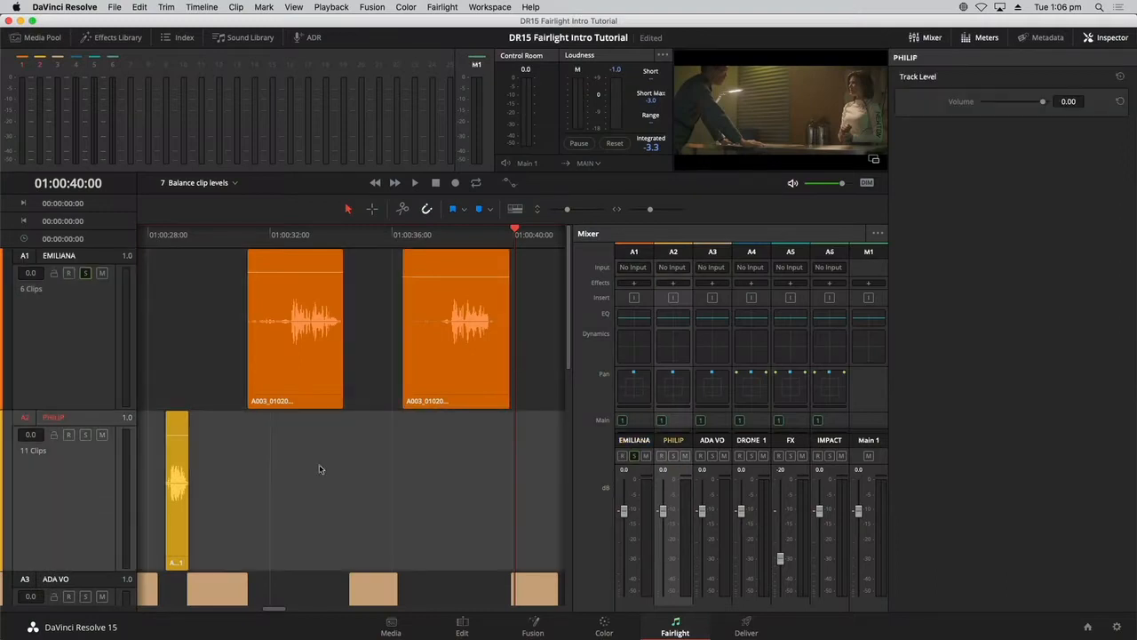
key(shift+z)
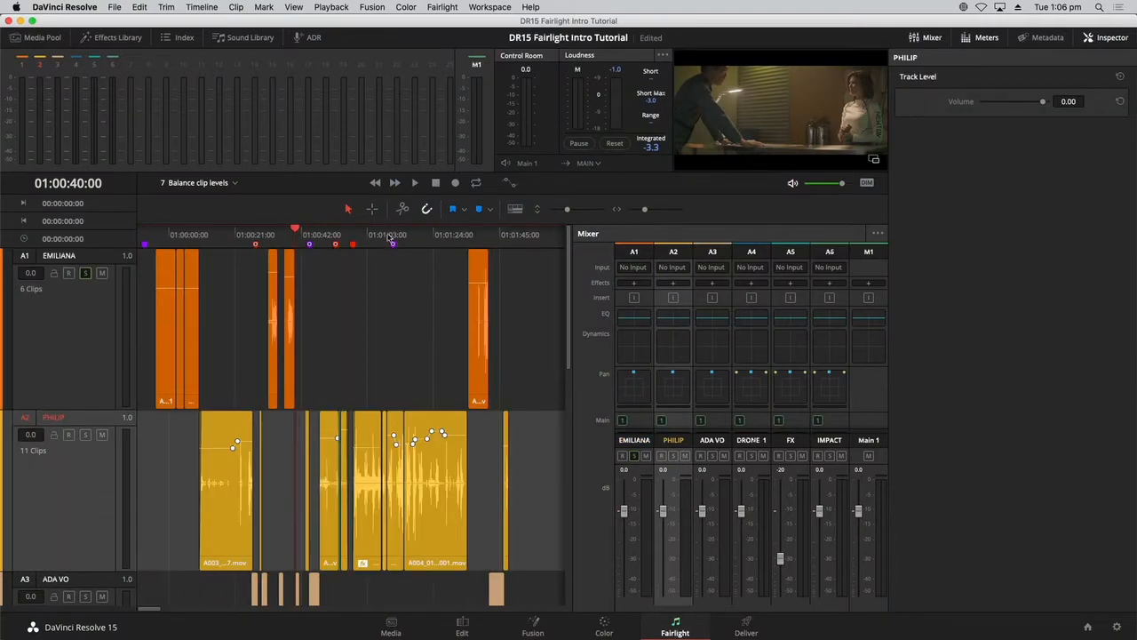
mouse_move(391, 238)
mouse_down()
mouse_move(373, 238)
mouse_move(388, 238)
mouse_up()
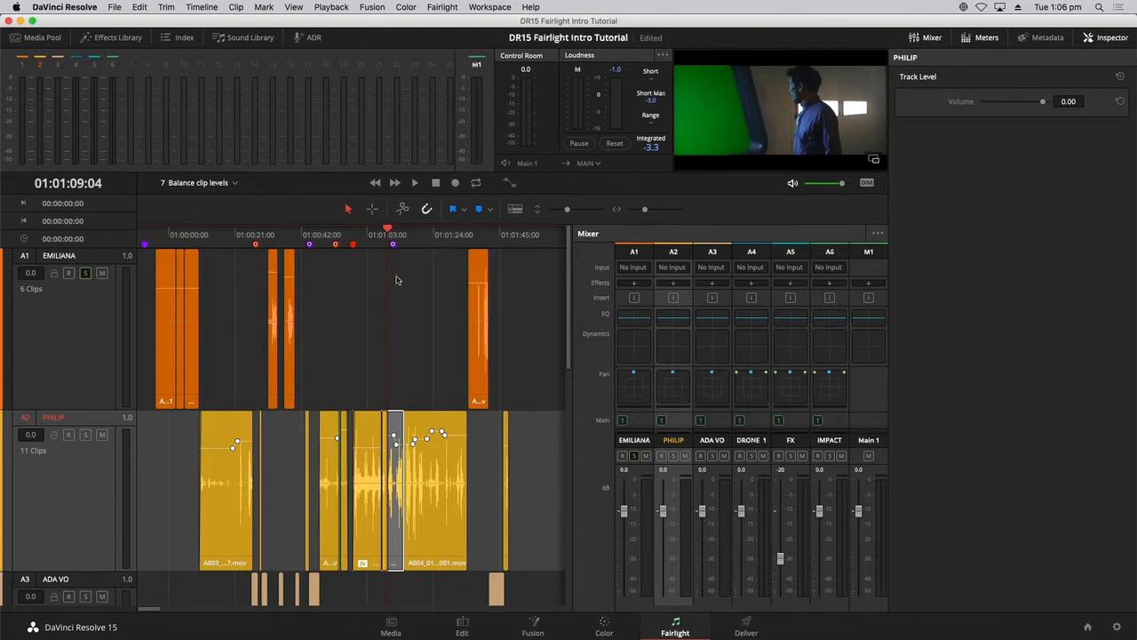
key(super+equal)
key(super+equal)
key(super+equal)
key(super+equal)
key(super+minus)
key(super+minus)
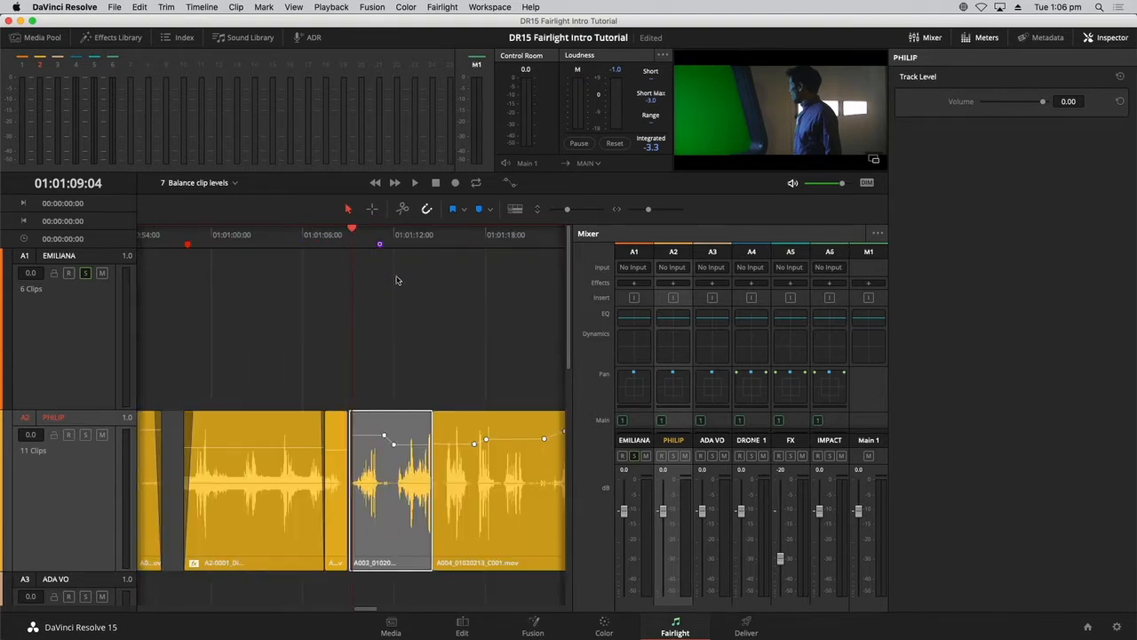
- Hide the Inspector and place the playhead at 01:01:11:22, on the second volume keyframe of the A2 clip
click(1113, 38)
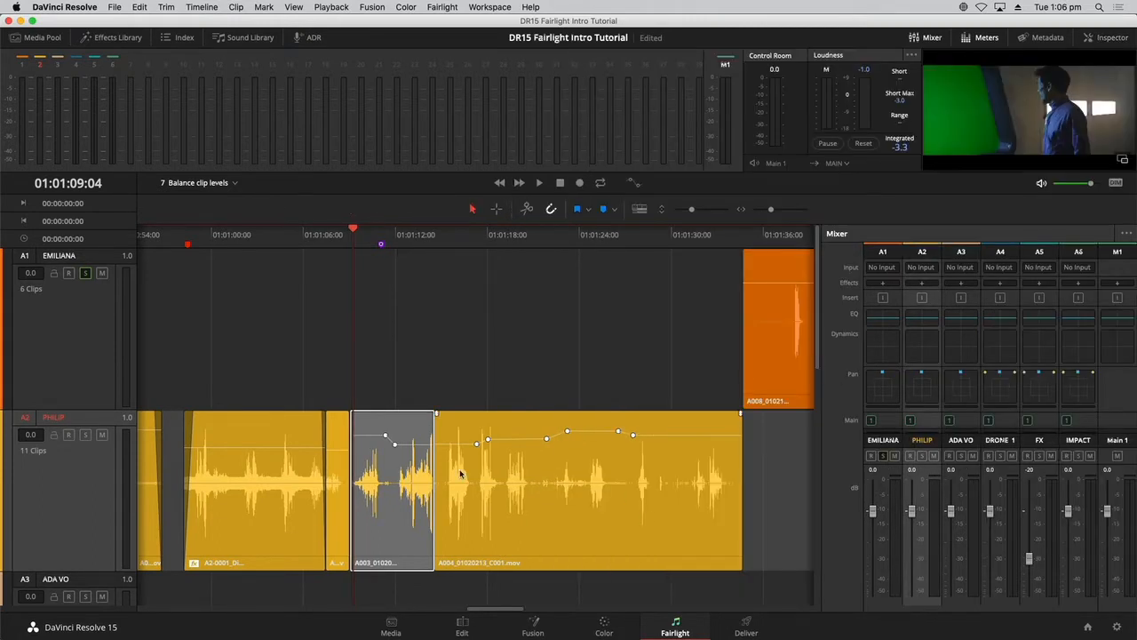
click(418, 293)
drag(358, 242, 396, 242)
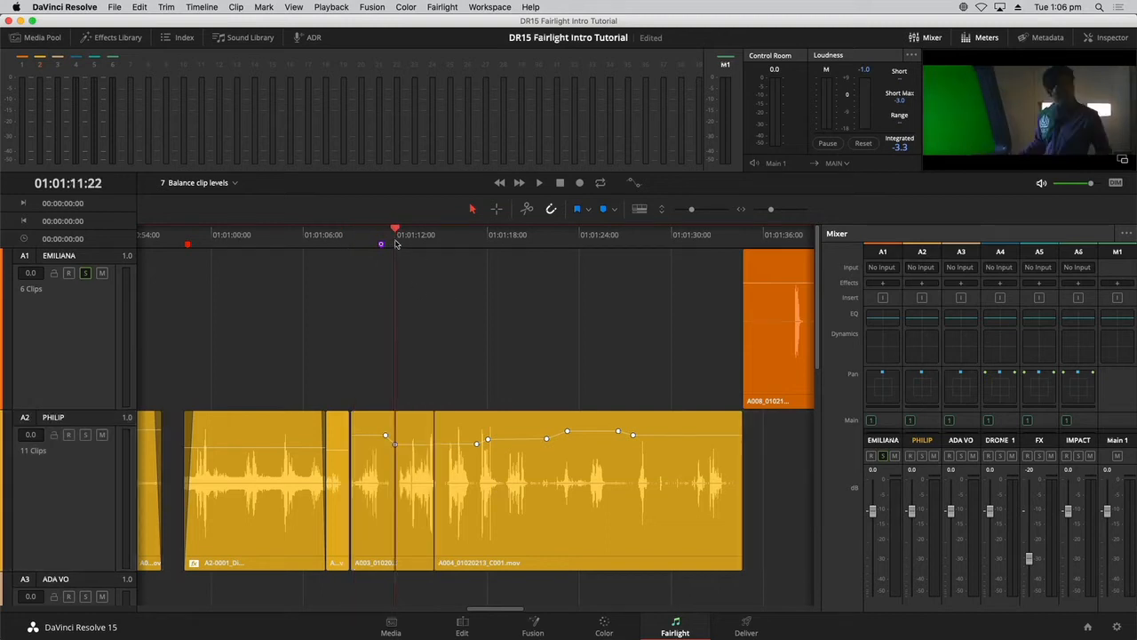
key(super+equal)
key(super+equal)
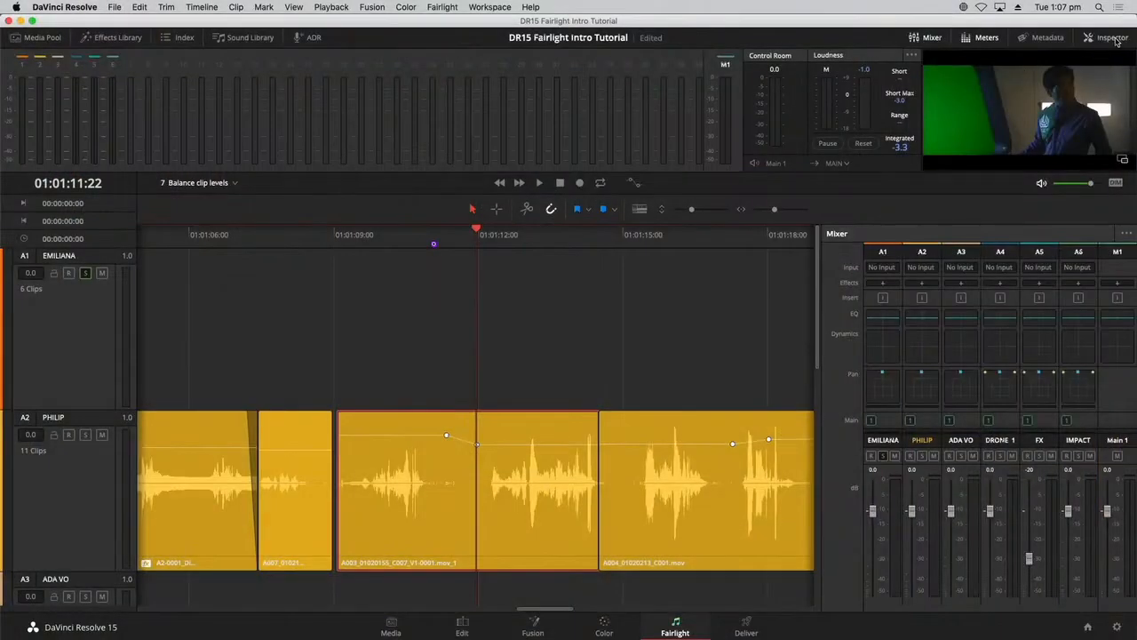
- Reset the Clip Volume of the A003_01020155_C007 clip on A2, clearing its volume keyframes, and hide the Inspector
click(1113, 37)
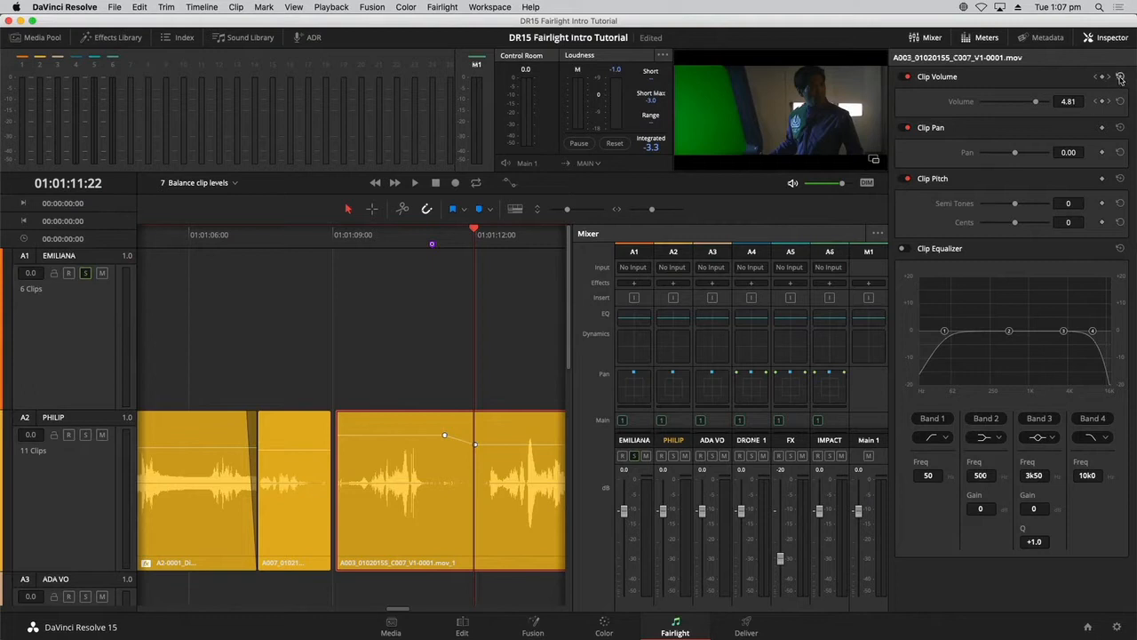
click(1121, 77)
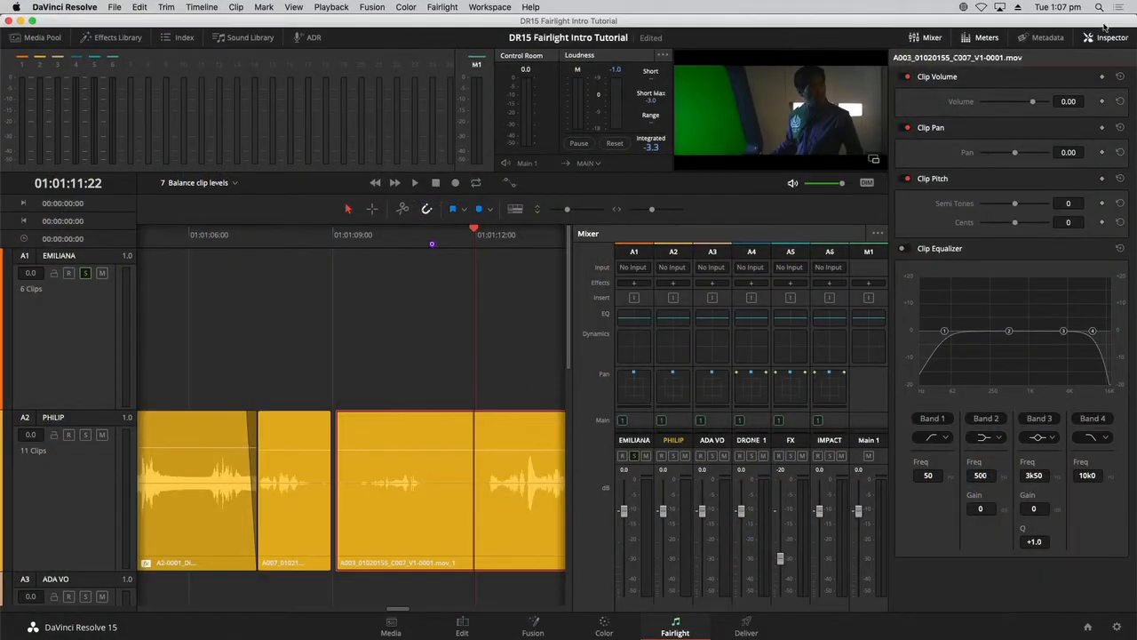
click(1105, 36)
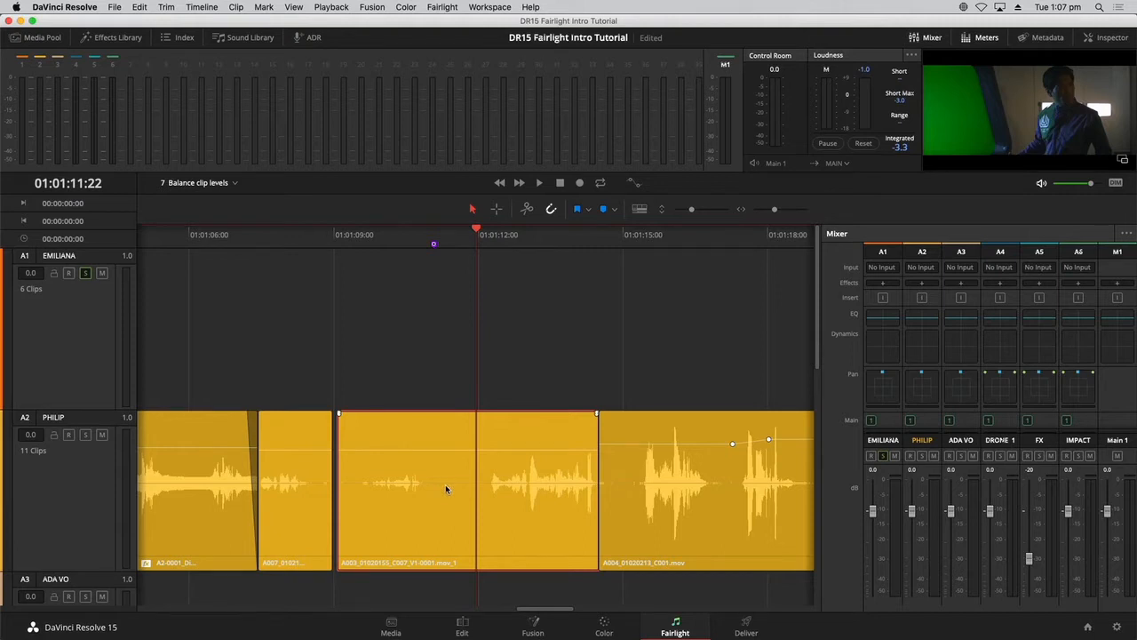
- Add two volume keyframes in the quiet gap of the A003 clip on A2 and raise the volume before the first one
scroll(446, 486, down, 3)
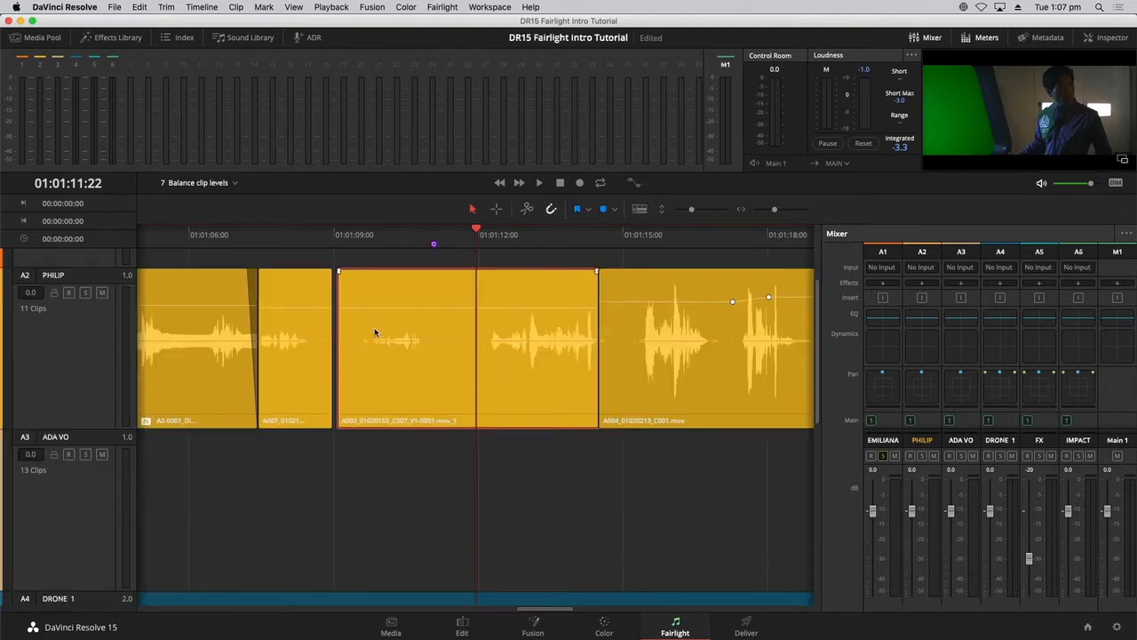
click(365, 245)
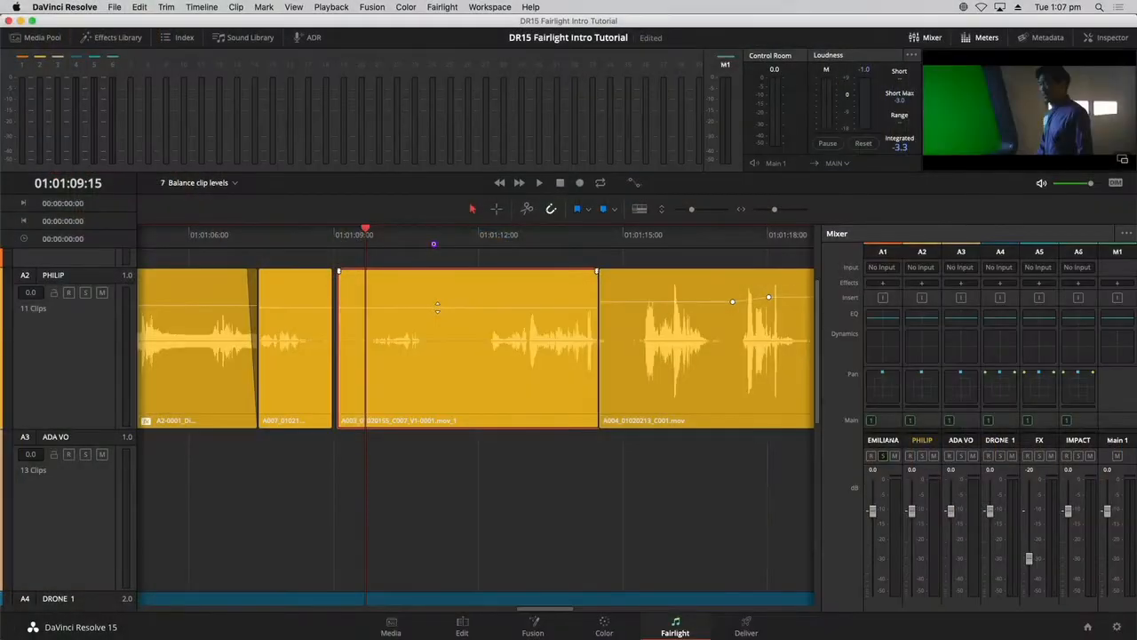
alt+click(437, 308)
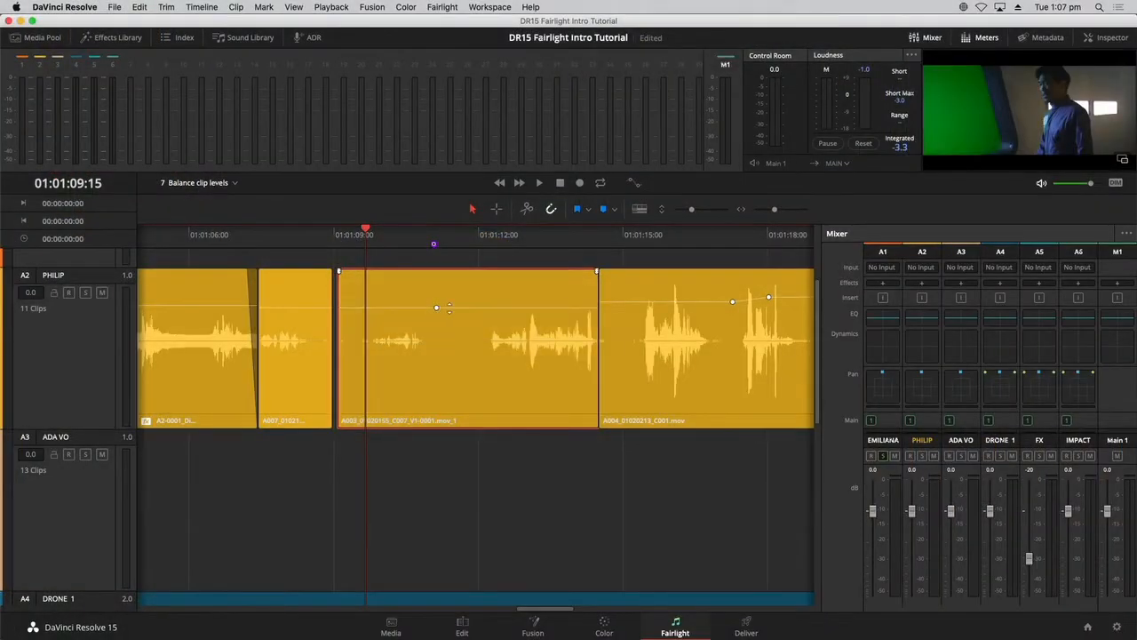
alt+click(448, 307)
drag(405, 307, 406, 292)
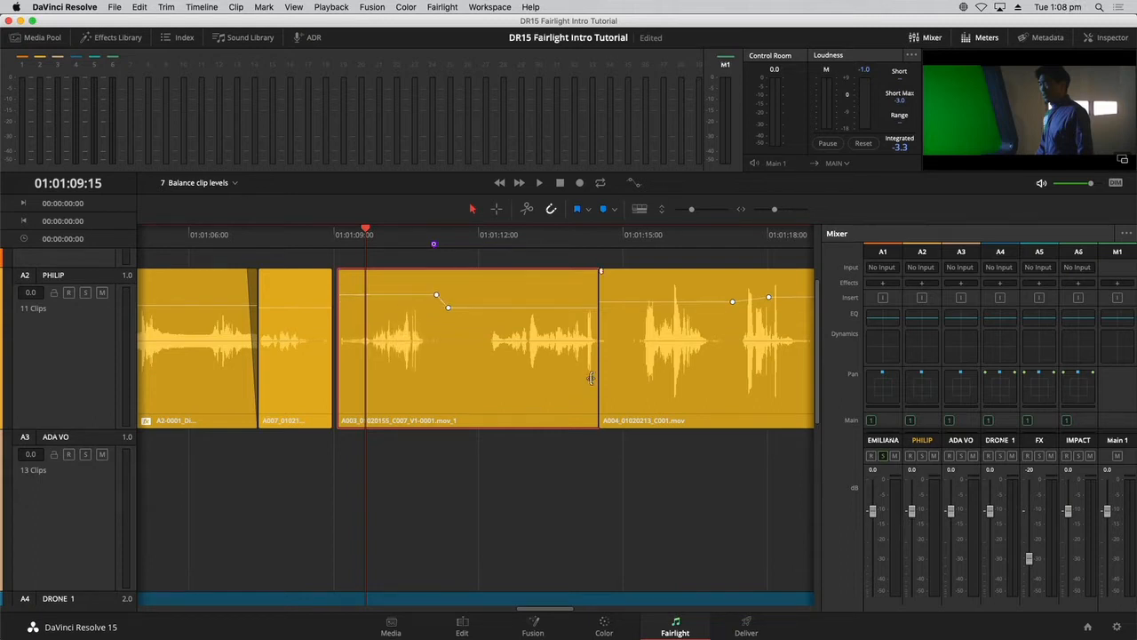
- Solo track A2 instead of A1 and play back the keyframed A003 clip against the meters
click(341, 240)
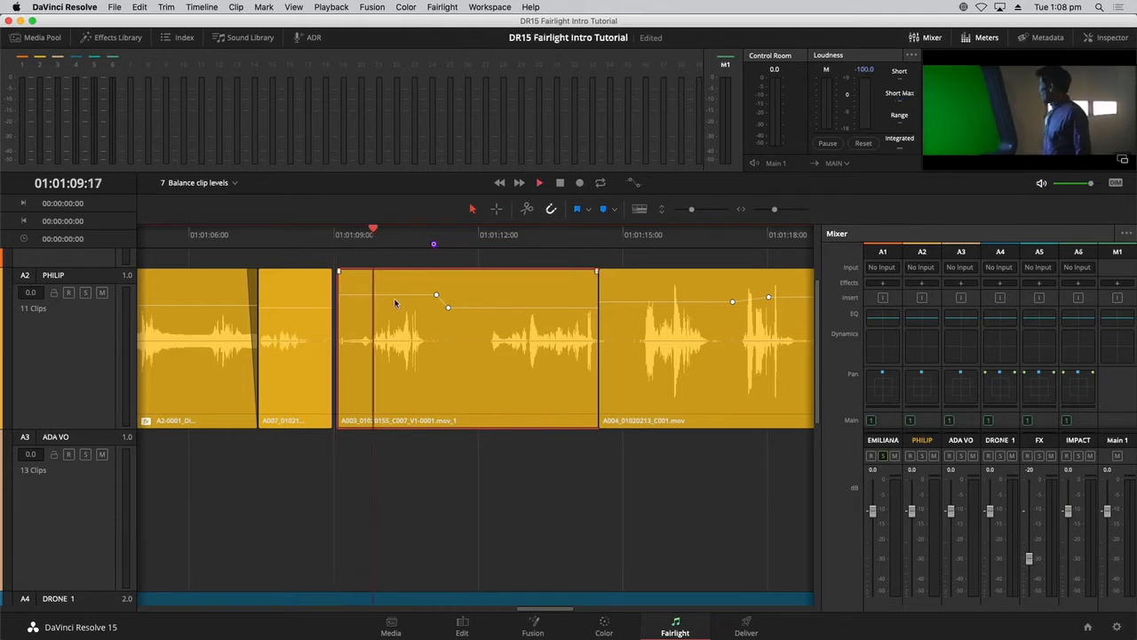
key(space)
click(376, 261)
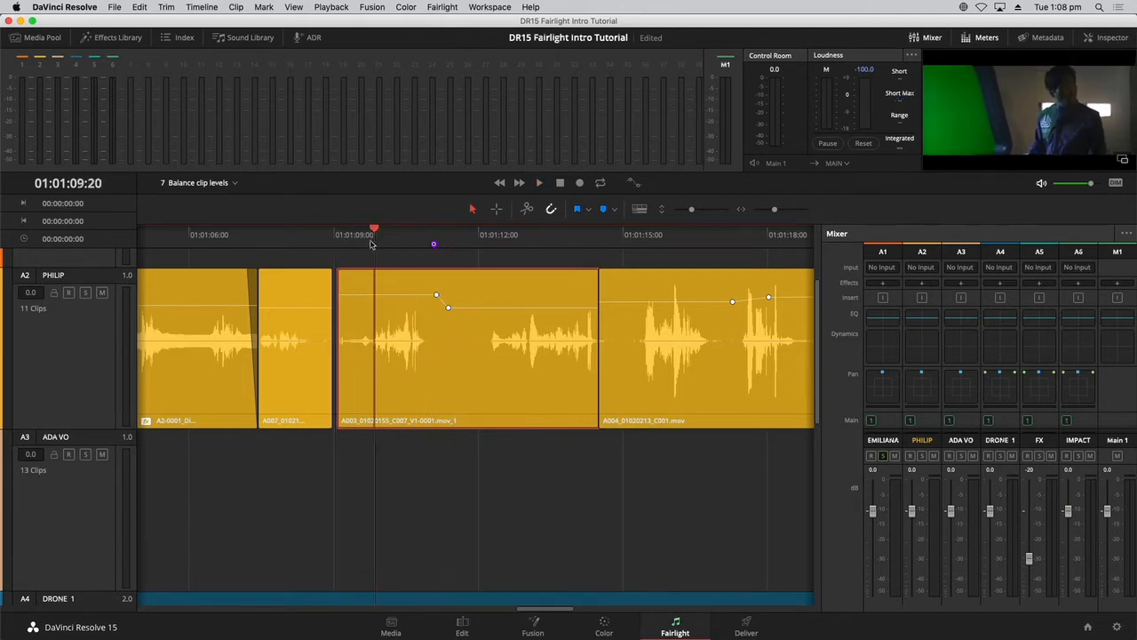
click(77, 286)
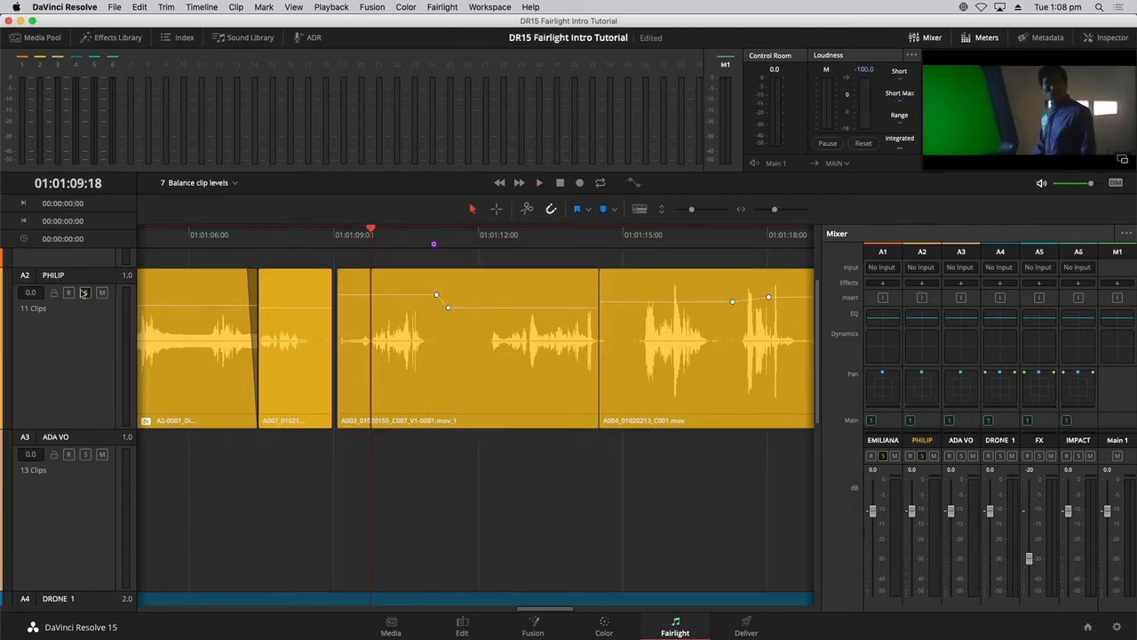
scroll(81, 293, down, 5)
scroll(84, 296, up, 3)
scroll(87, 299, down, 4)
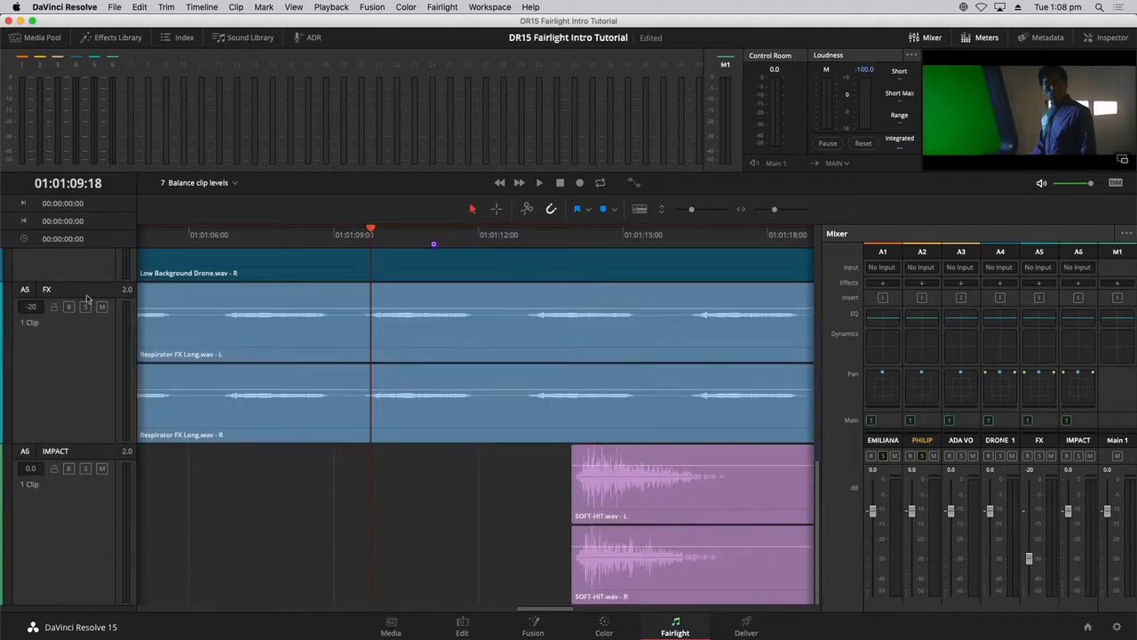
scroll(86, 302, up, 6)
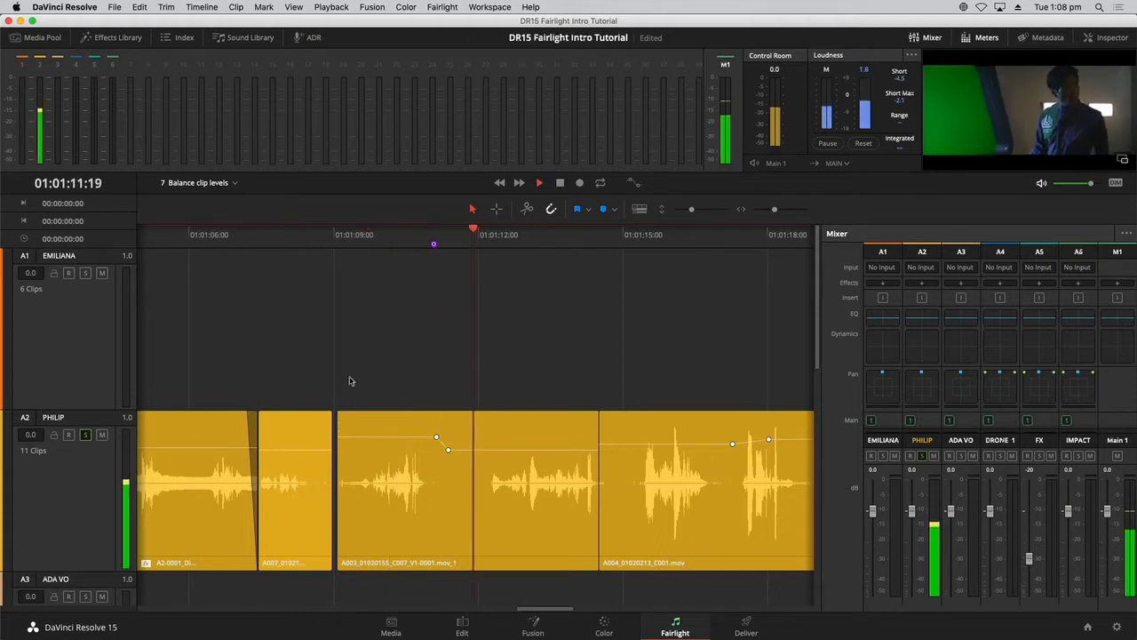
key(space)
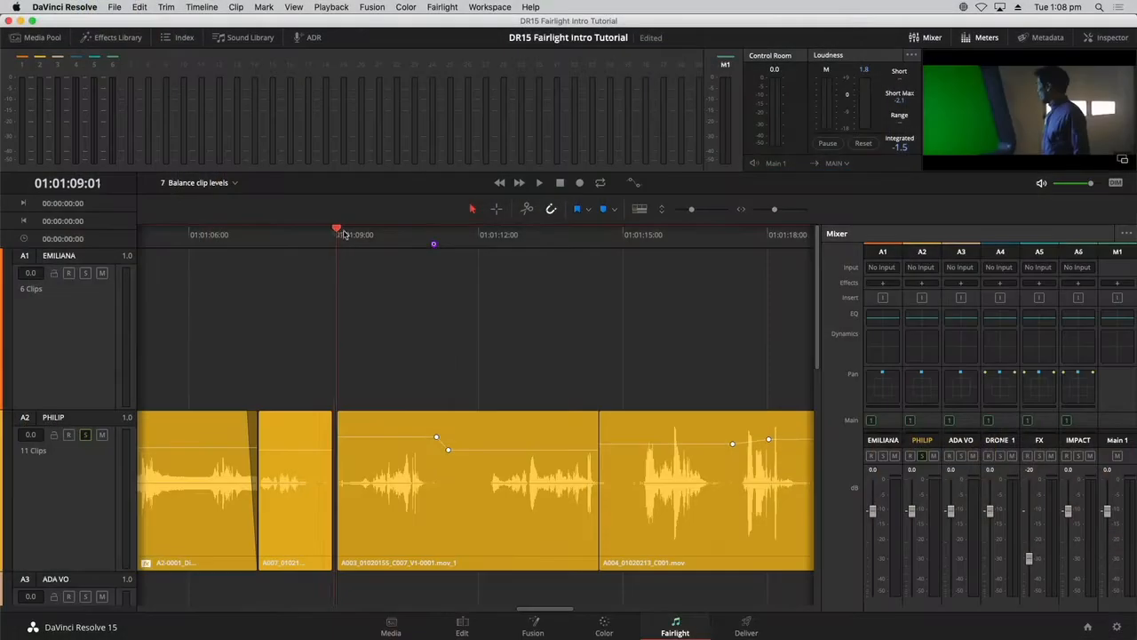
- Audition the A003 clip from 01:01:09:02 with Play Again, slightly lower the volume before its first keyframe and replay it
drag(343, 235, 348, 235)
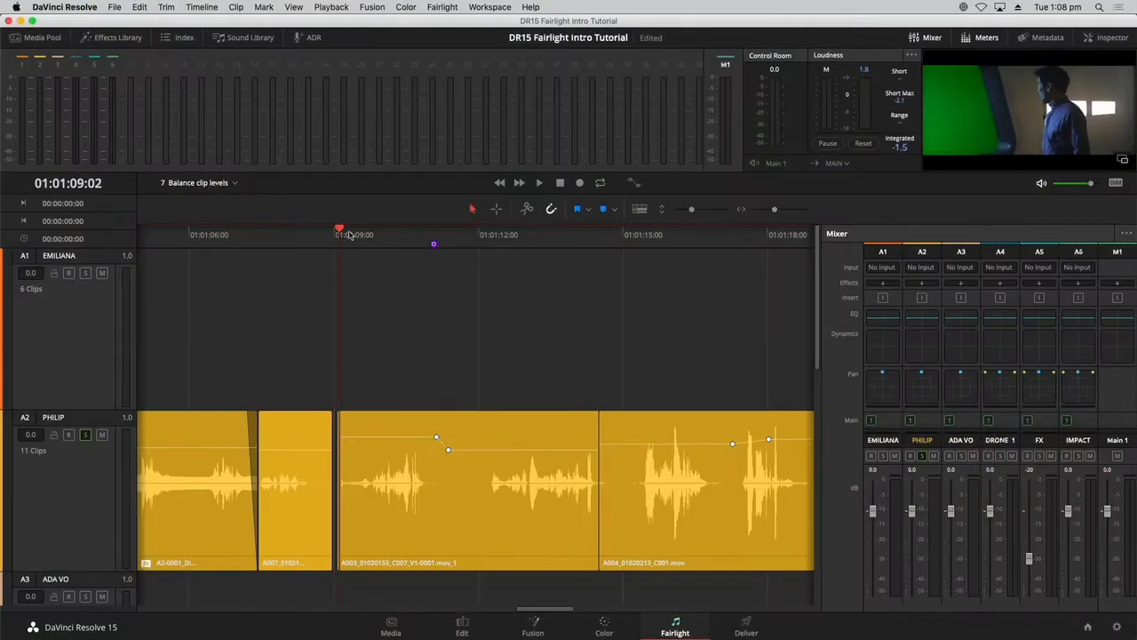
click(333, 7)
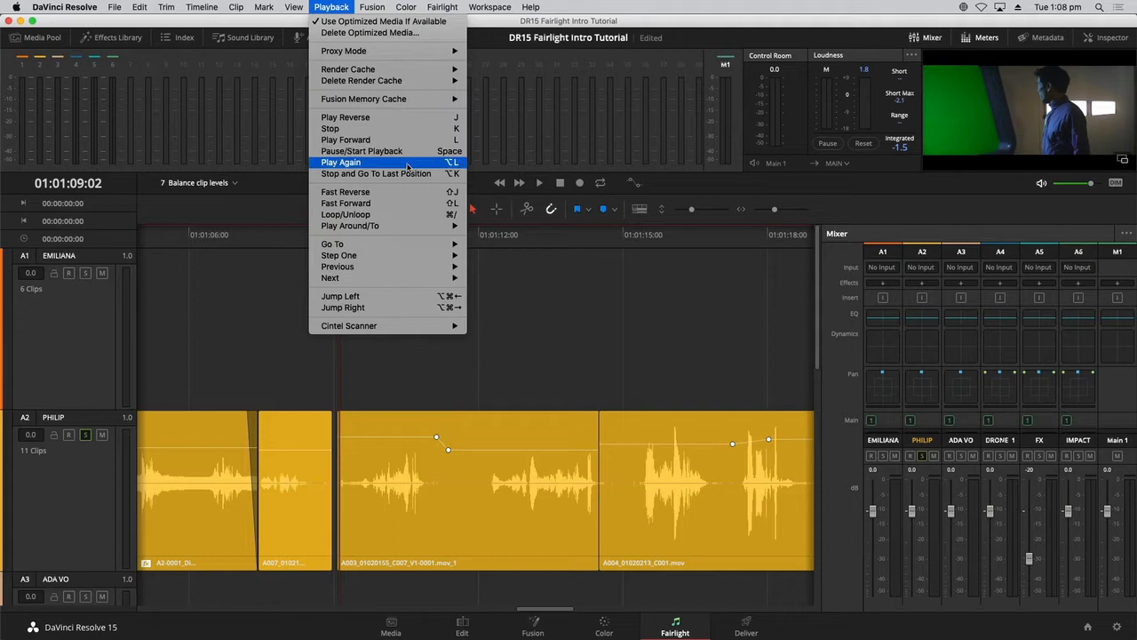
key(alt+l)
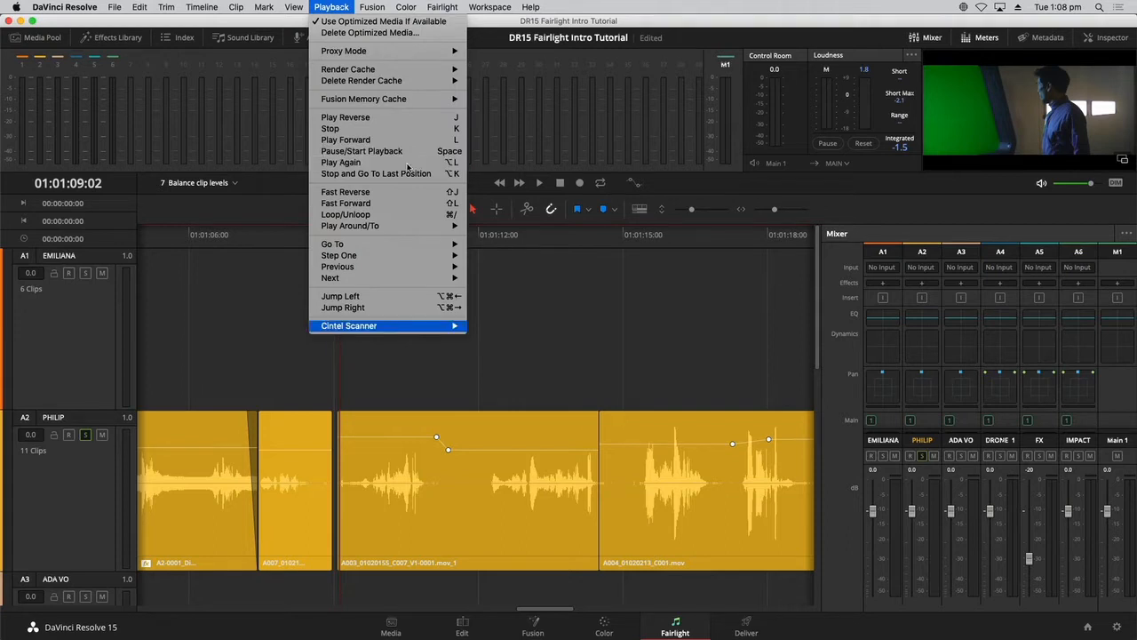
click(408, 165)
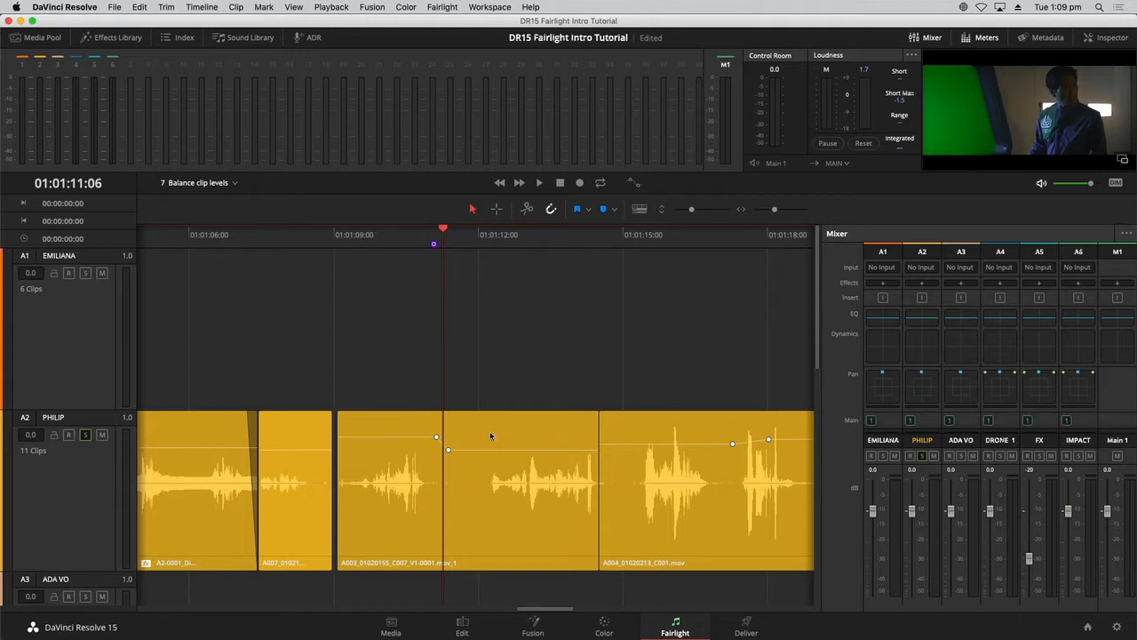
click(398, 437)
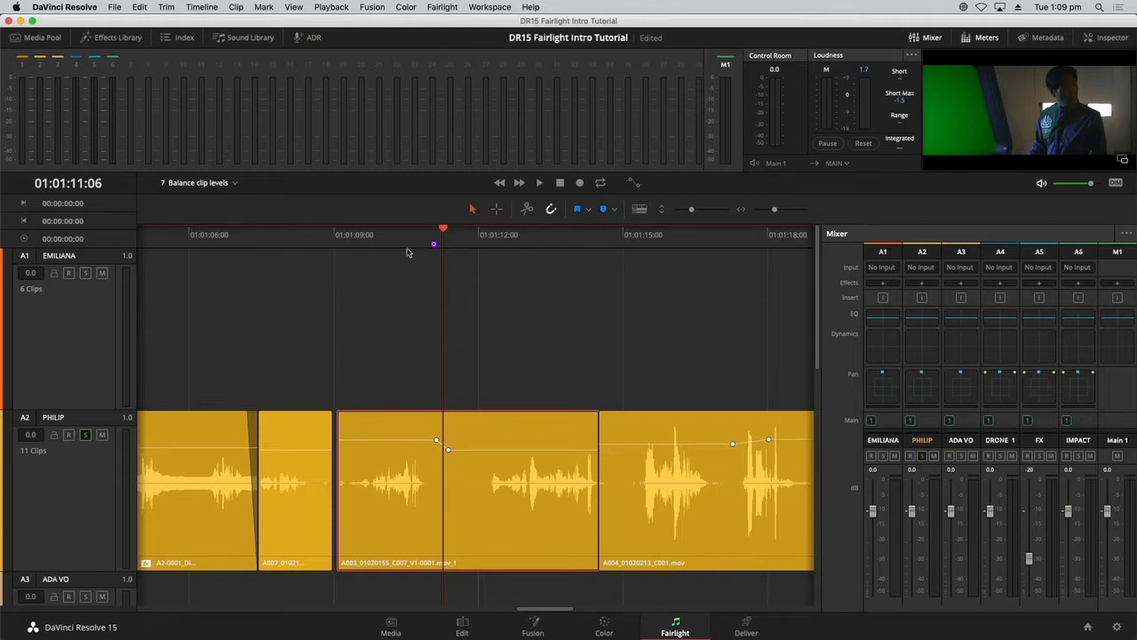
key(space)
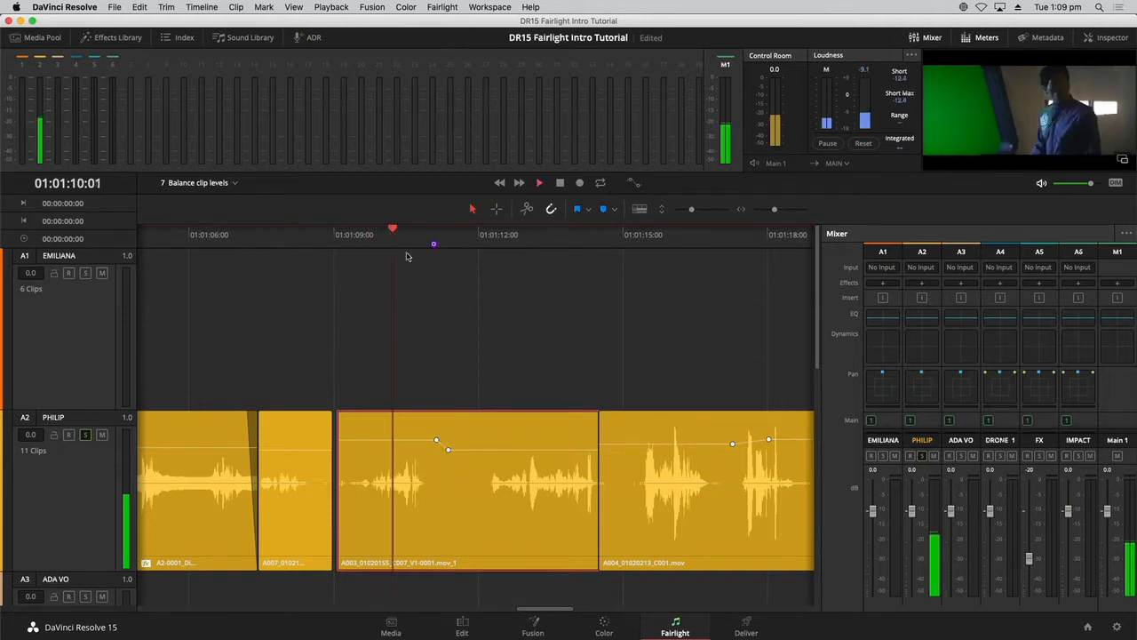
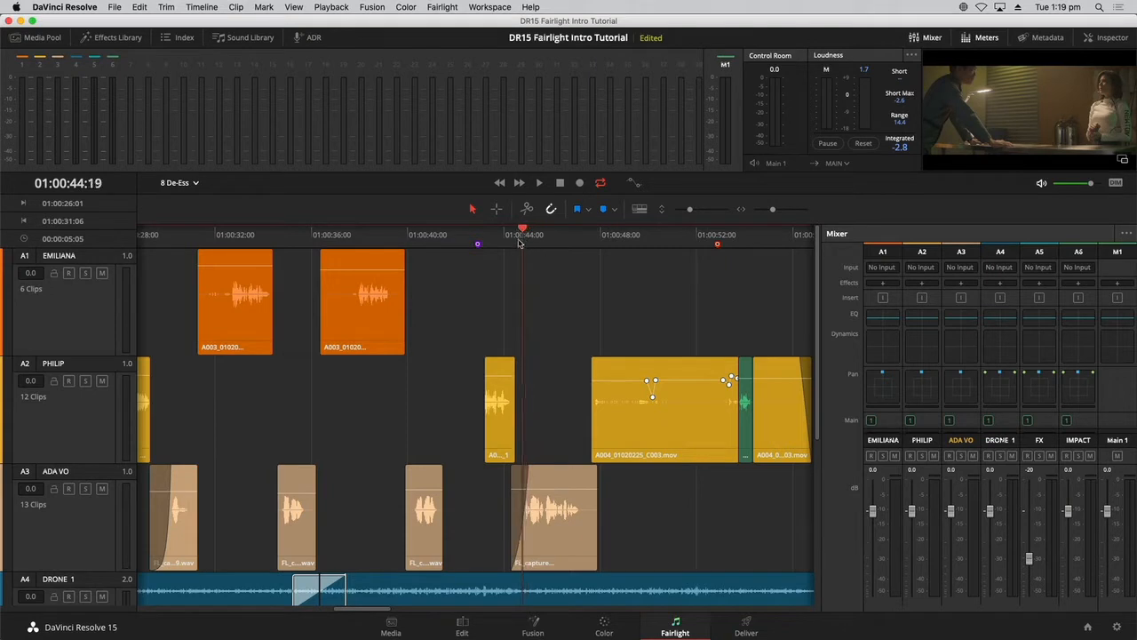
- In the De-Ess timeline, range-select the A3 clip at 01:00:44:06, solo track A3 and play the looped range
click(558, 533)
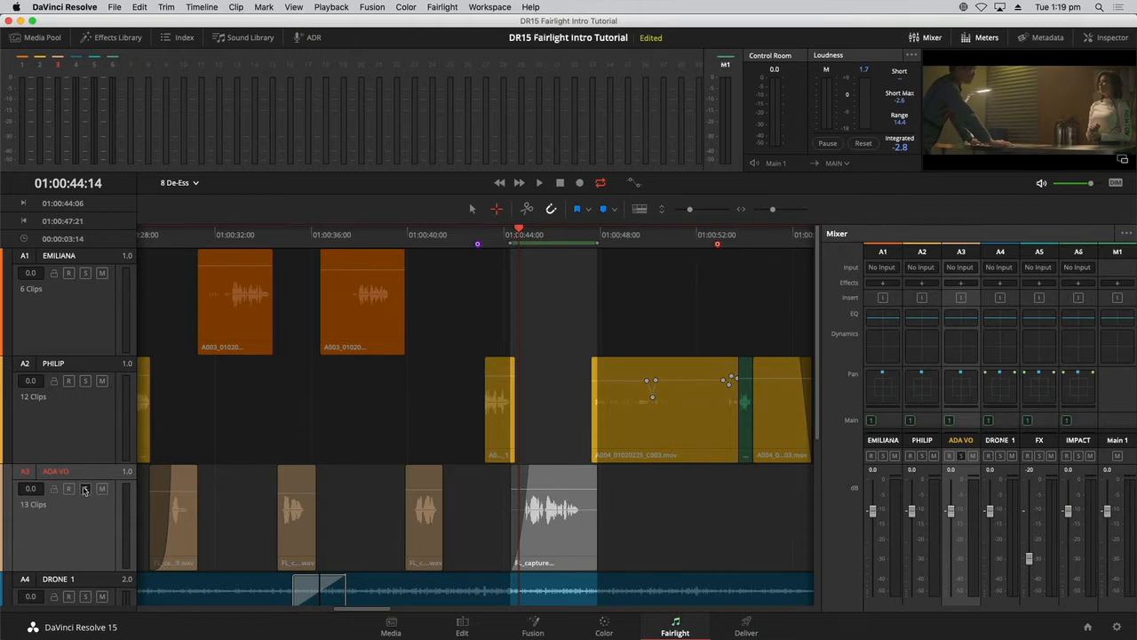
key(space)
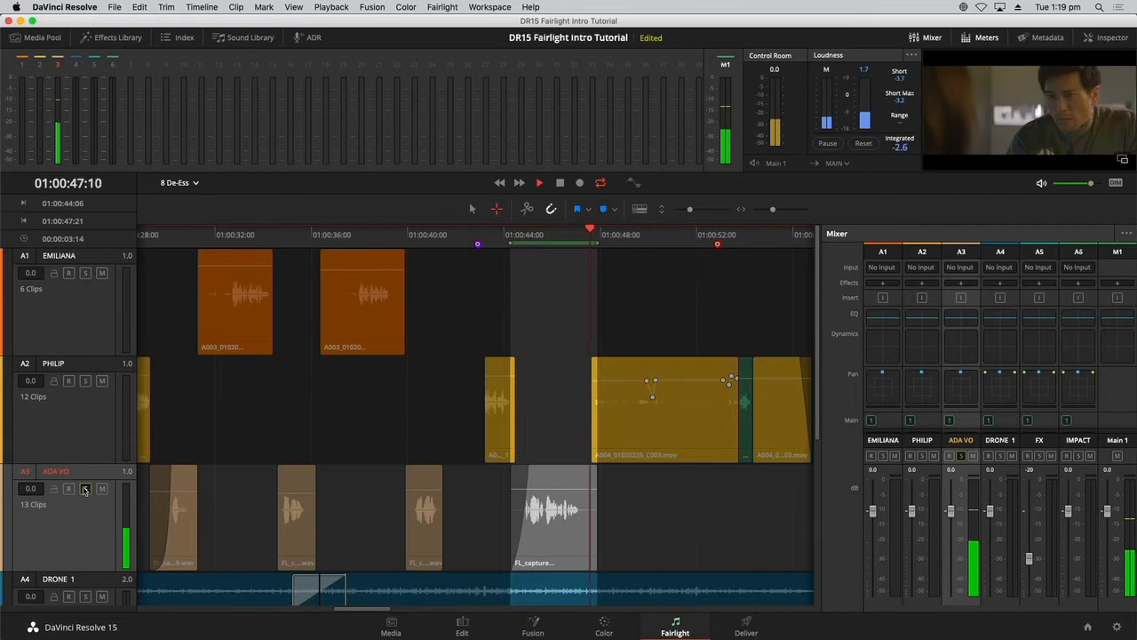
key(space)
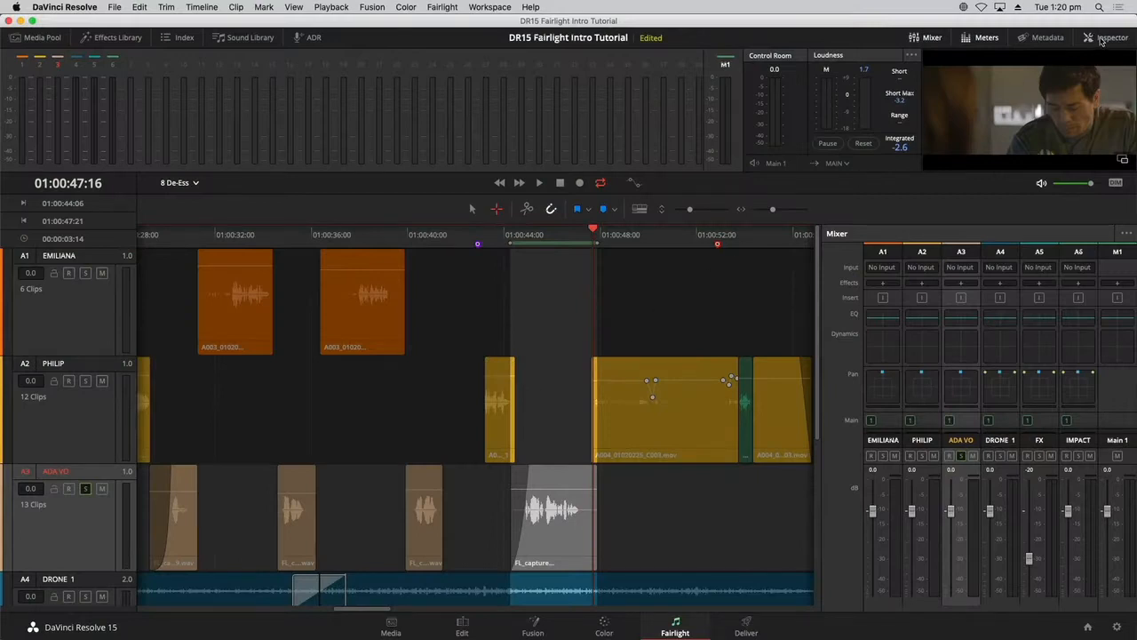
- Show the Inspector for the FL_capture clip on A3 and enable its Clip Equalizer
click(1103, 40)
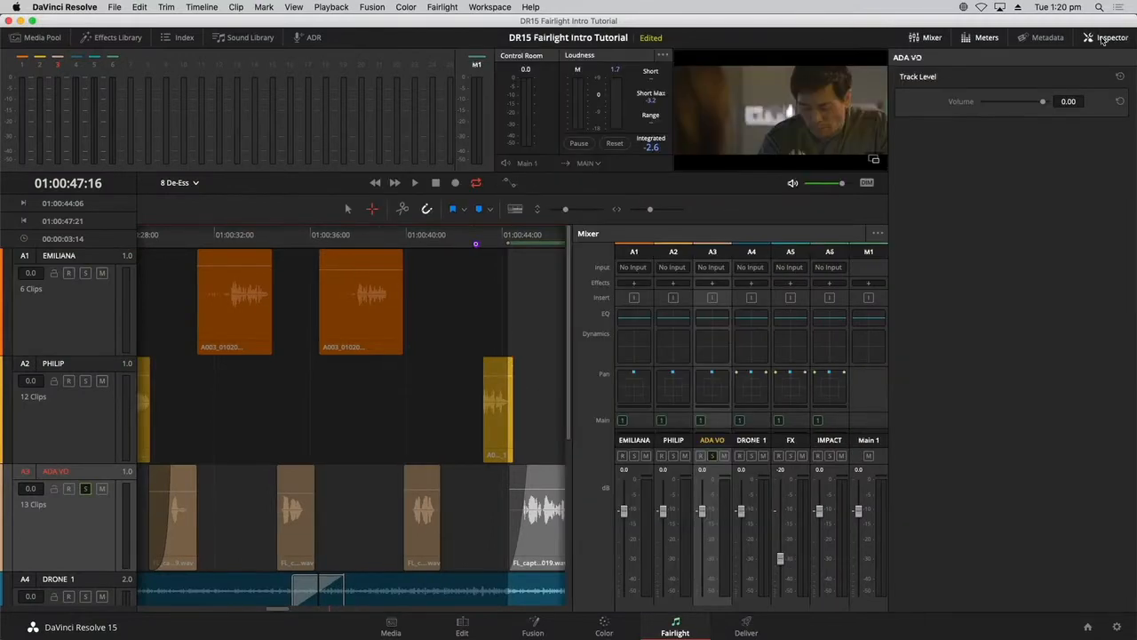
click(537, 542)
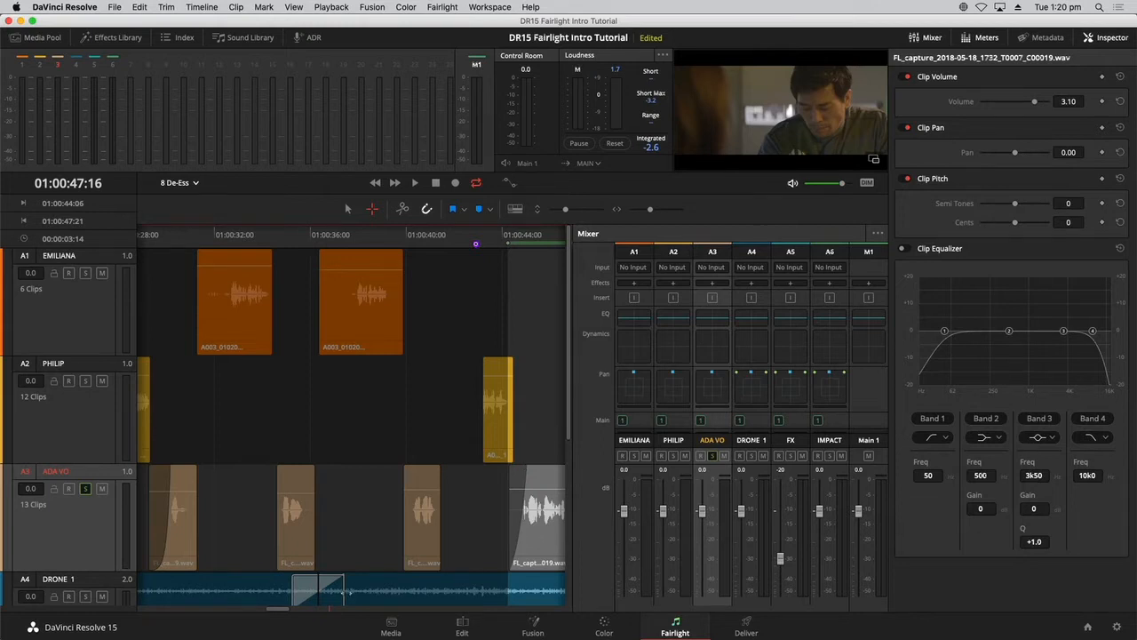
scroll(278, 608, right, 3)
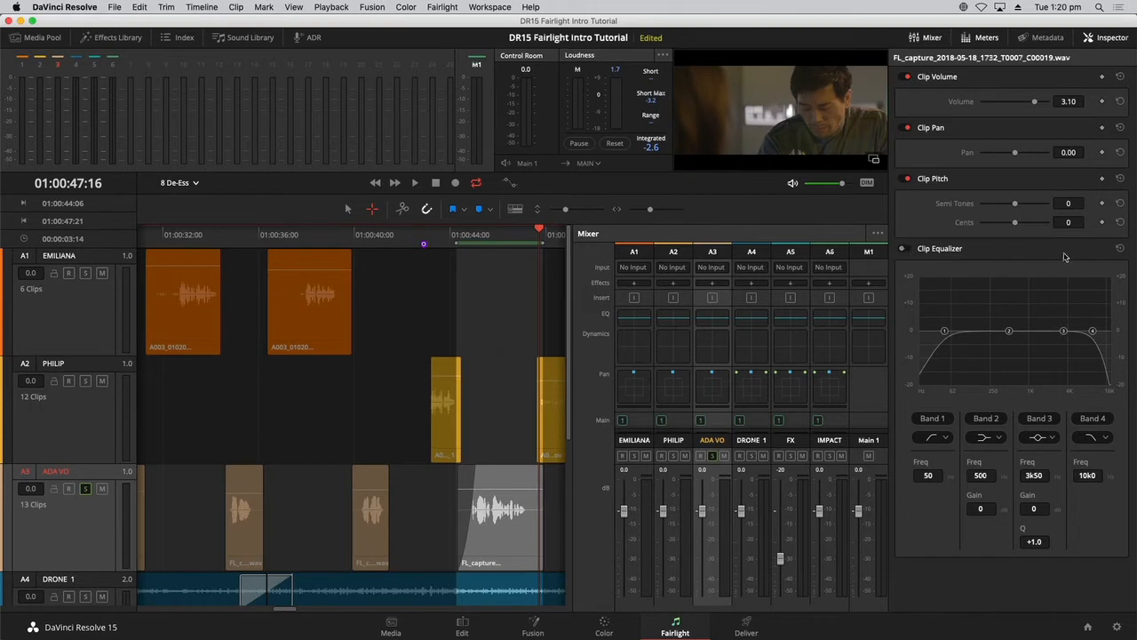
click(903, 249)
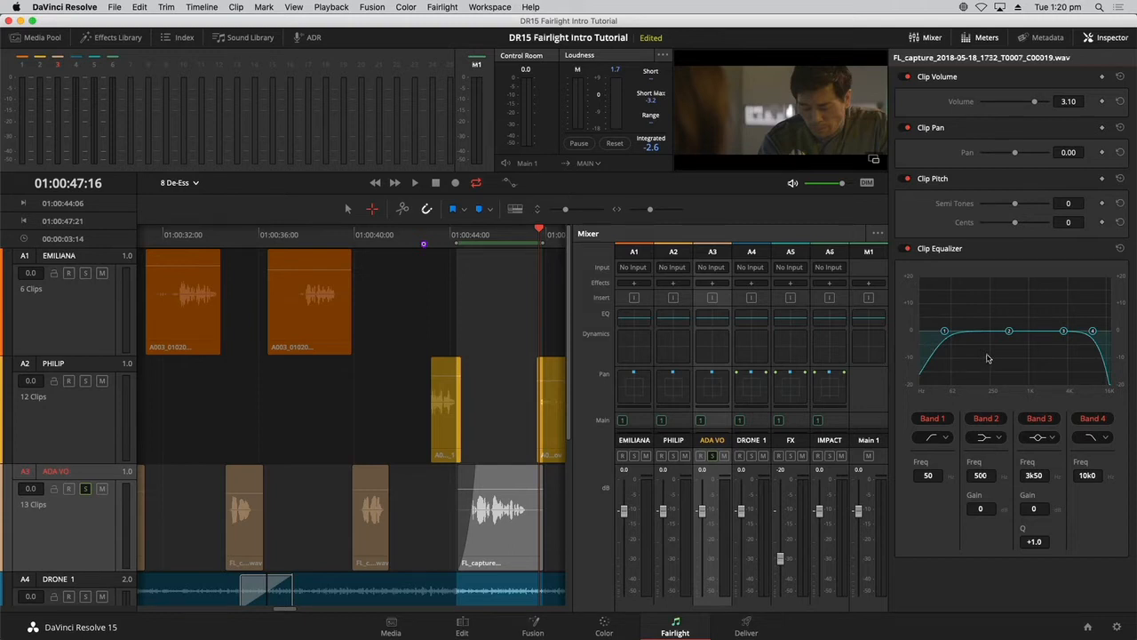
- Check the equalizer state of the A2 clip at 01:00:43:04 and reselect the FL_capture clip on A3
click(446, 420)
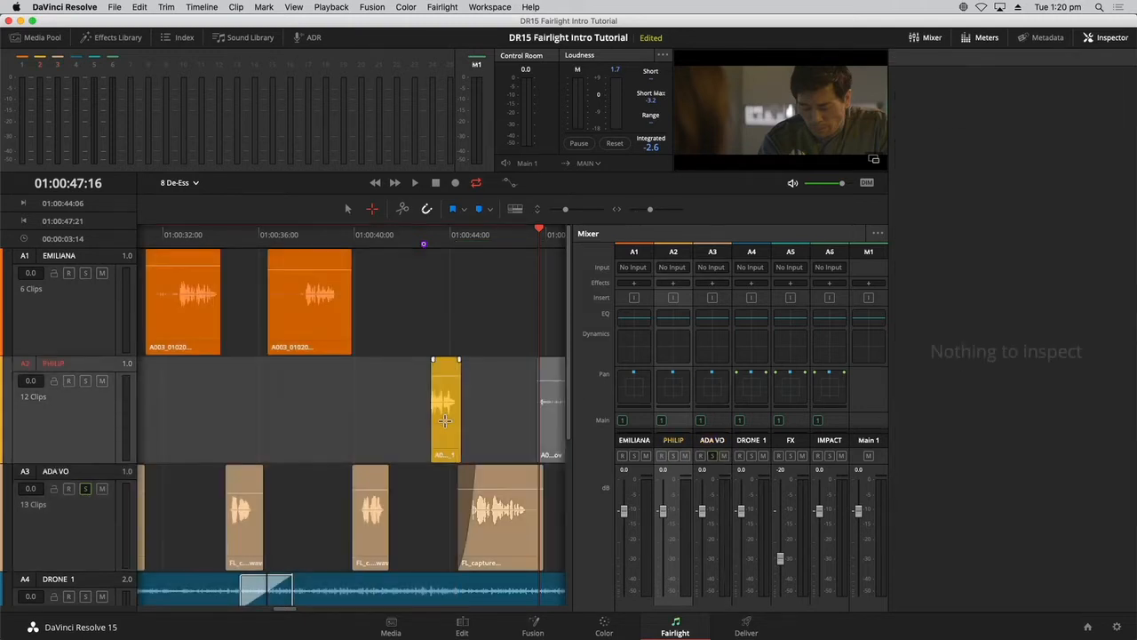
click(445, 420)
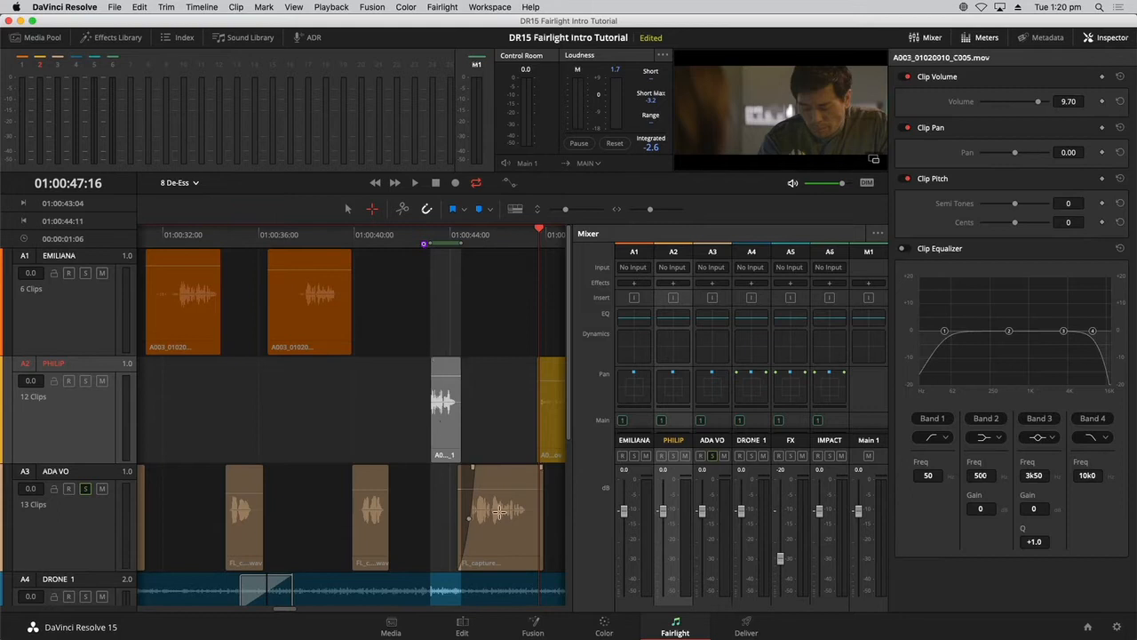
click(498, 508)
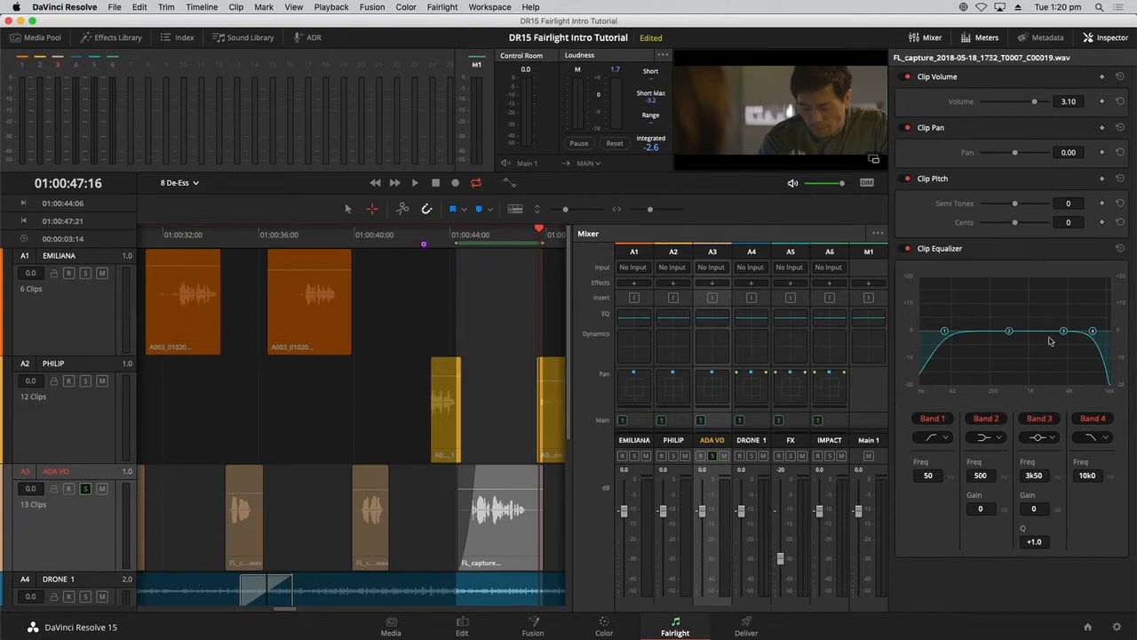
- Turn off Bands 1, 2 and 4 of the Clip Equalizer and boost Band 3 to about +15.1 dB at 7k81 Hz
click(940, 423)
click(986, 418)
click(1101, 419)
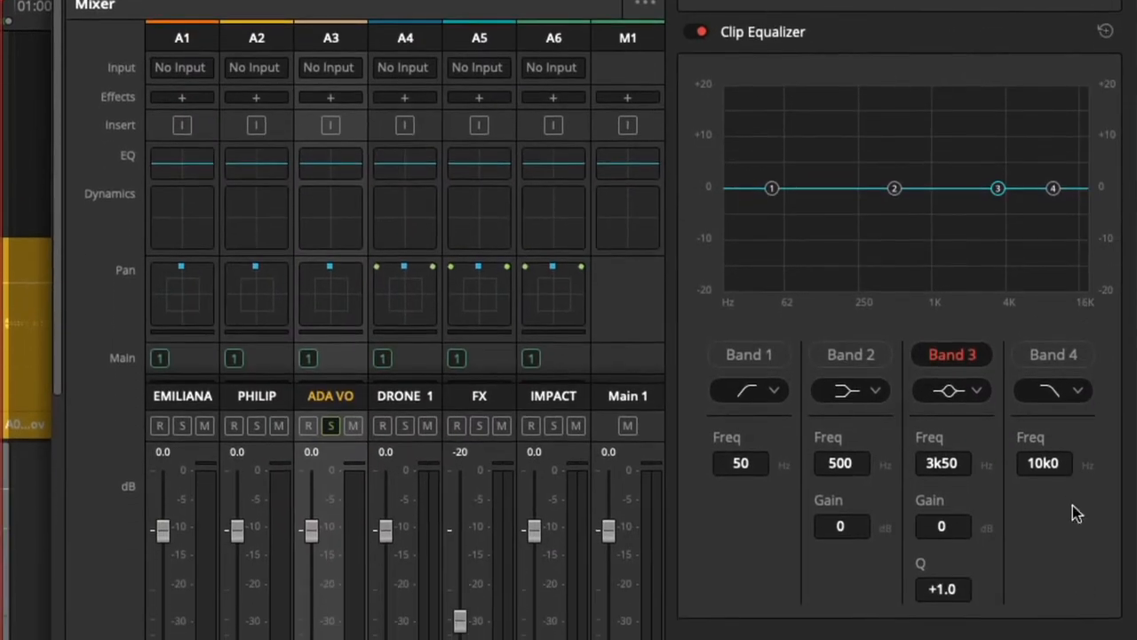
drag(1001, 189, 1006, 145)
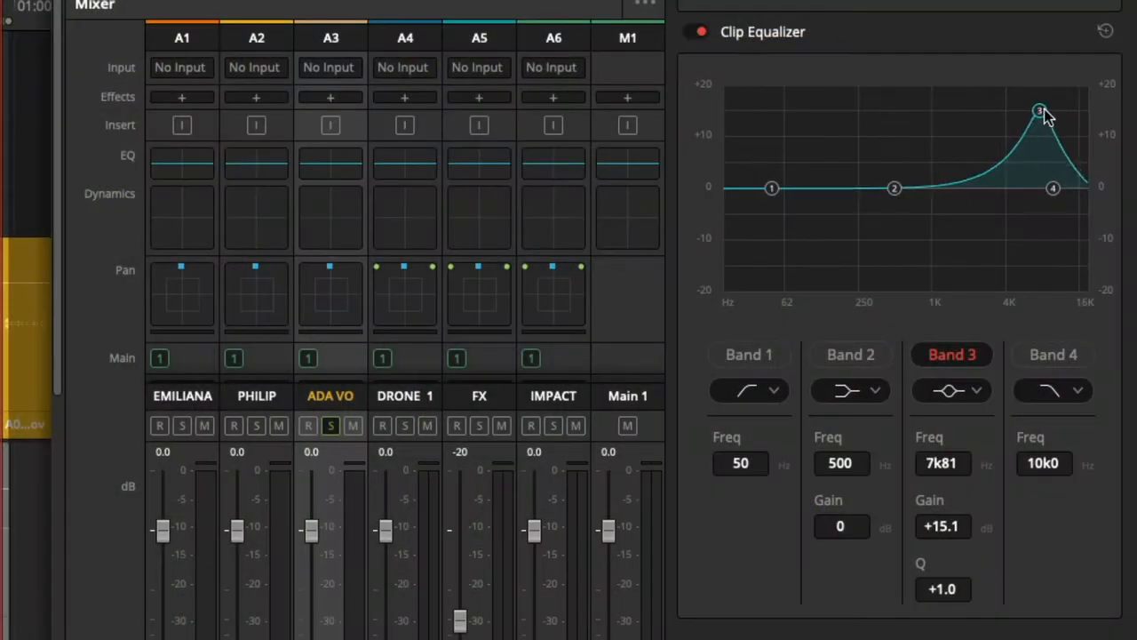
- Sweep the Band 3 boost between 4k80 and 6k32 Hz, set it to about +12.5 dB at 5k93 Hz, and play the loop
drag(1046, 117, 1016, 114)
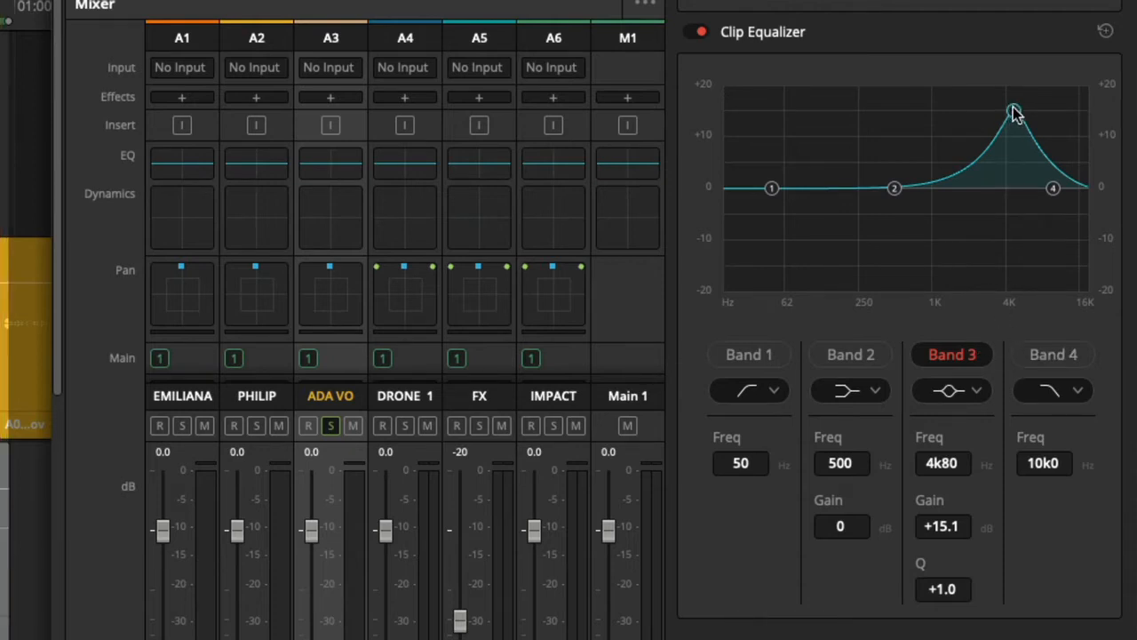
drag(1014, 113, 1028, 182)
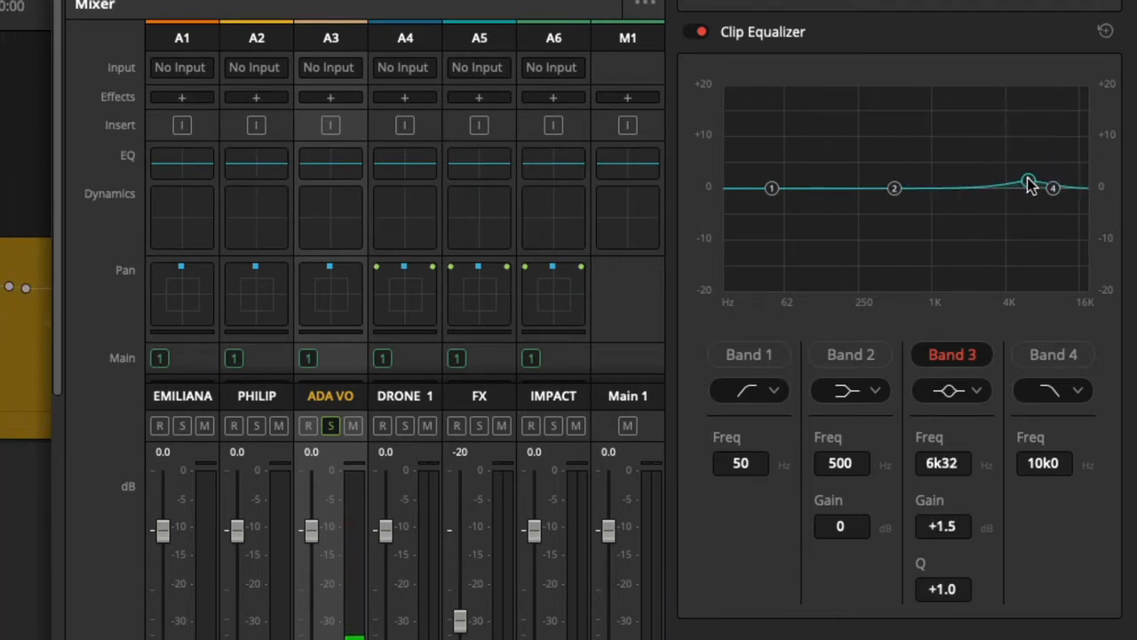
drag(1030, 184, 1028, 130)
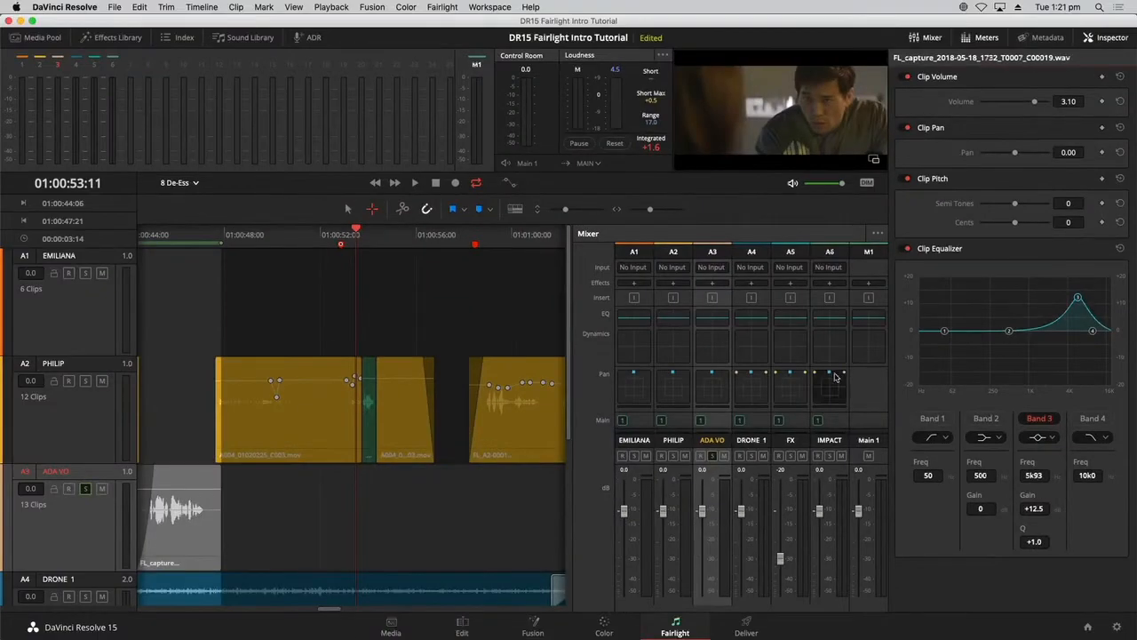
click(182, 233)
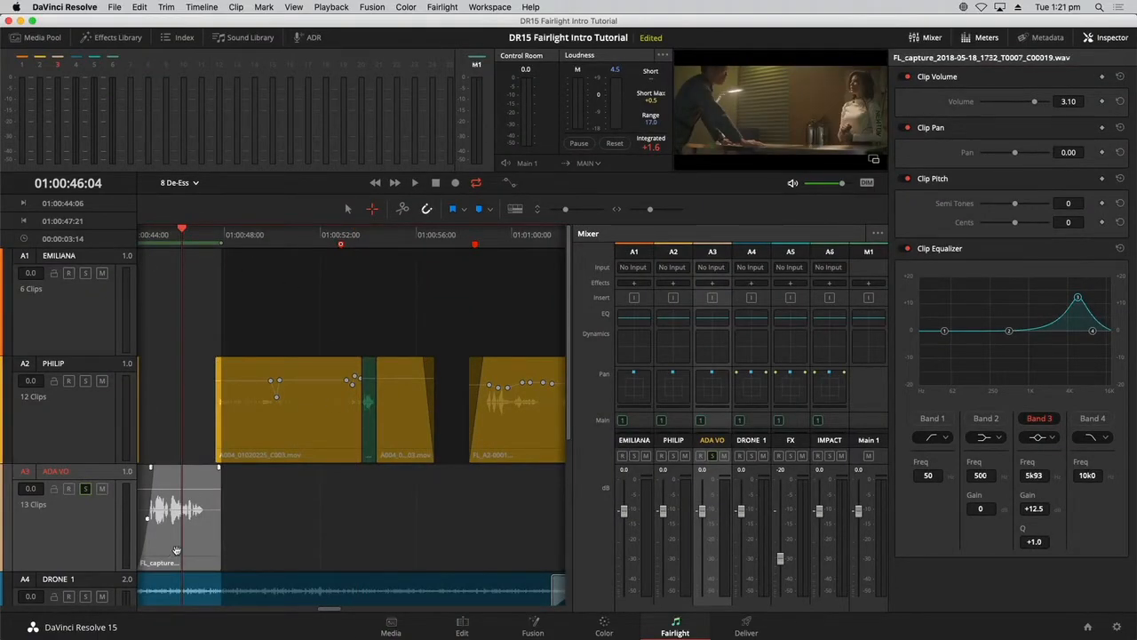
key(space)
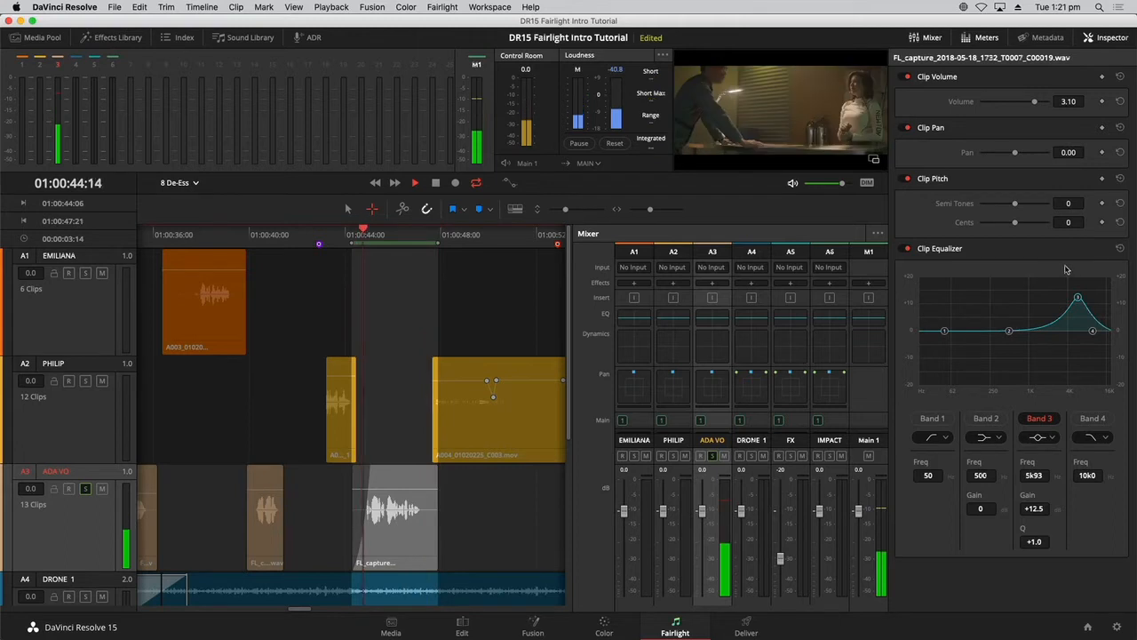
- Raise the Band 3 boost to about +18.4 dB at 7k17 Hz while auditioning the A3 clip
mouse_move(1078, 298)
mouse_down()
mouse_move(1081, 332)
mouse_move(1087, 288)
mouse_move(1074, 284)
mouse_up()
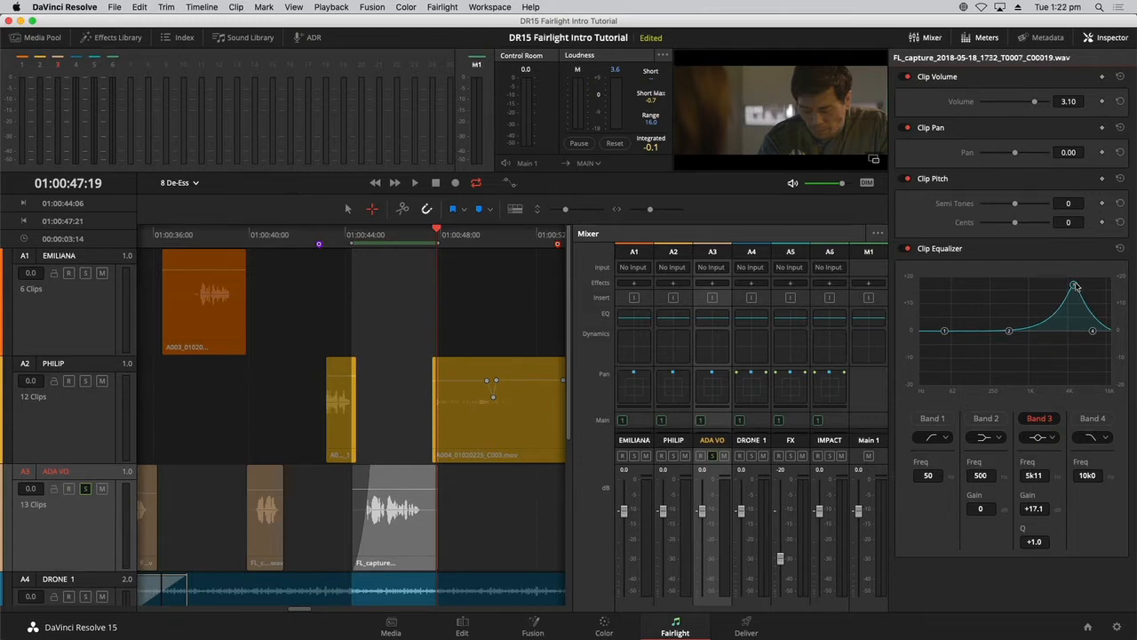
drag(1075, 286, 1077, 288)
key(space)
drag(1076, 285, 1083, 283)
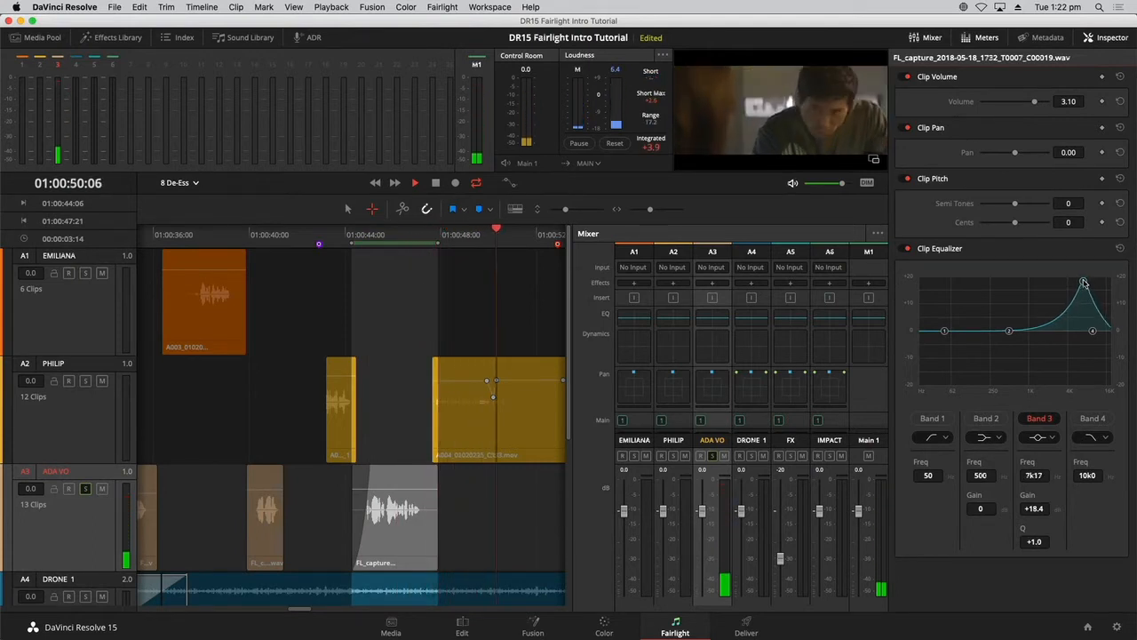
key(space)
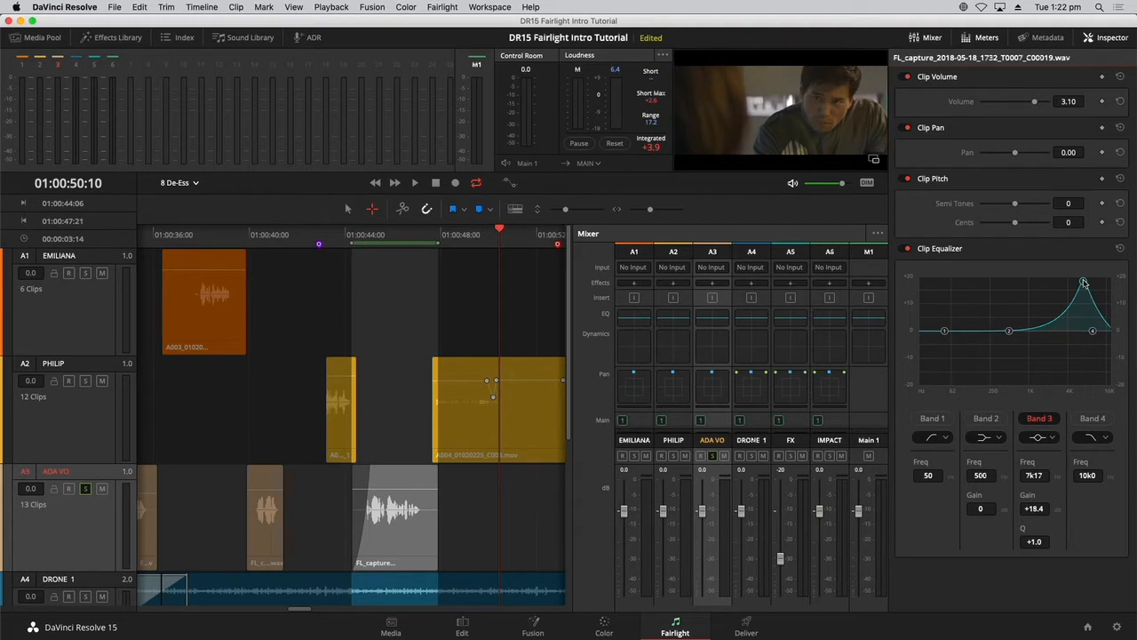
- Cut Band 3 to about -2.4 dB at 6k73 Hz, audition the clip and switch off its Clip Equalizer
drag(1083, 283, 1082, 340)
key(space)
key(space)
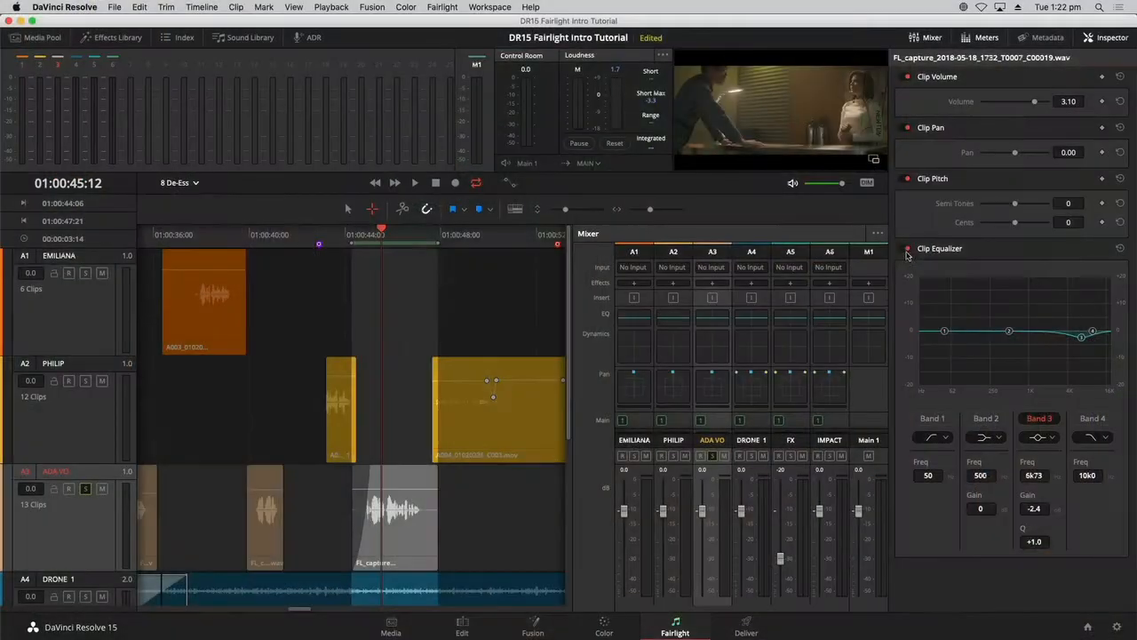
click(907, 249)
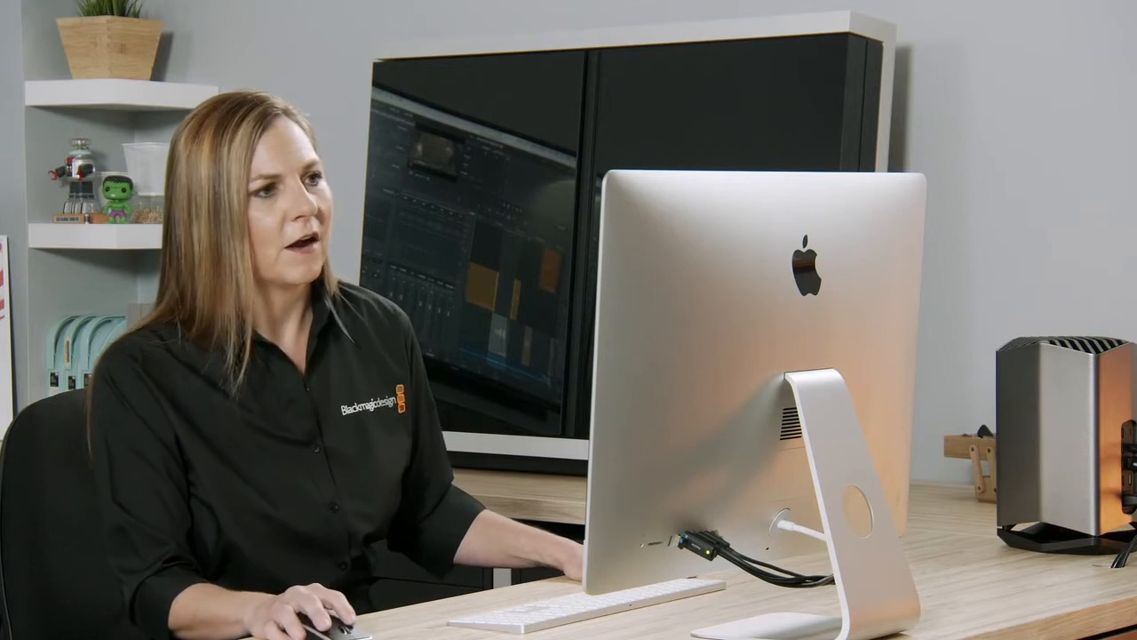
- Apply the FairlightFX De-Esser to track A3 and move its settings window clear of the A3 clip, with Inspector and Effects Library hidden
click(1115, 37)
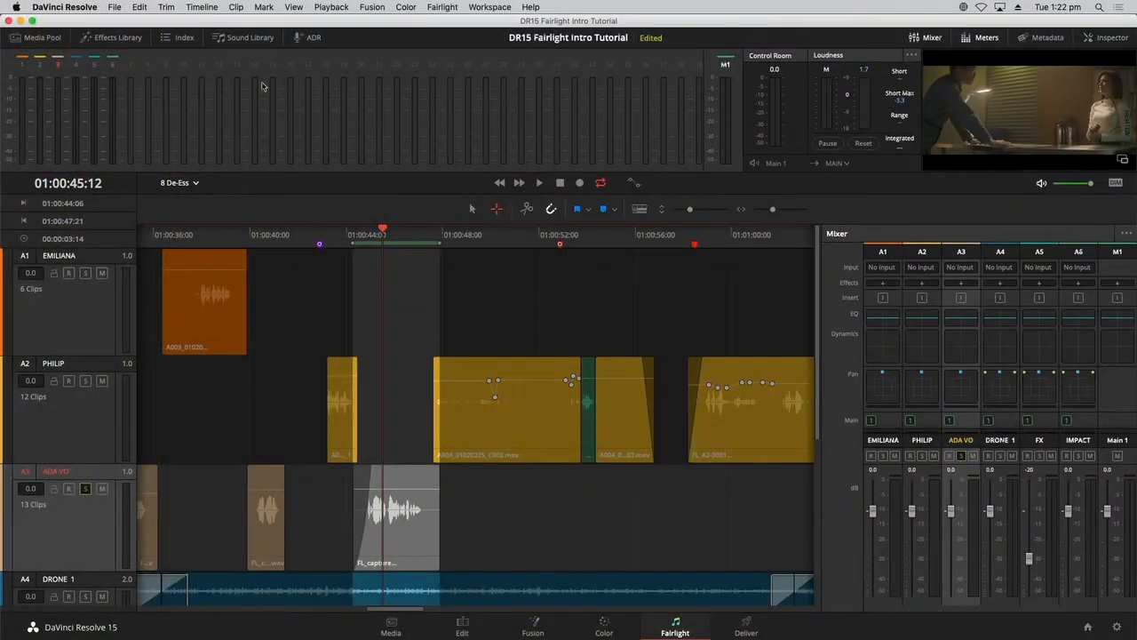
click(136, 40)
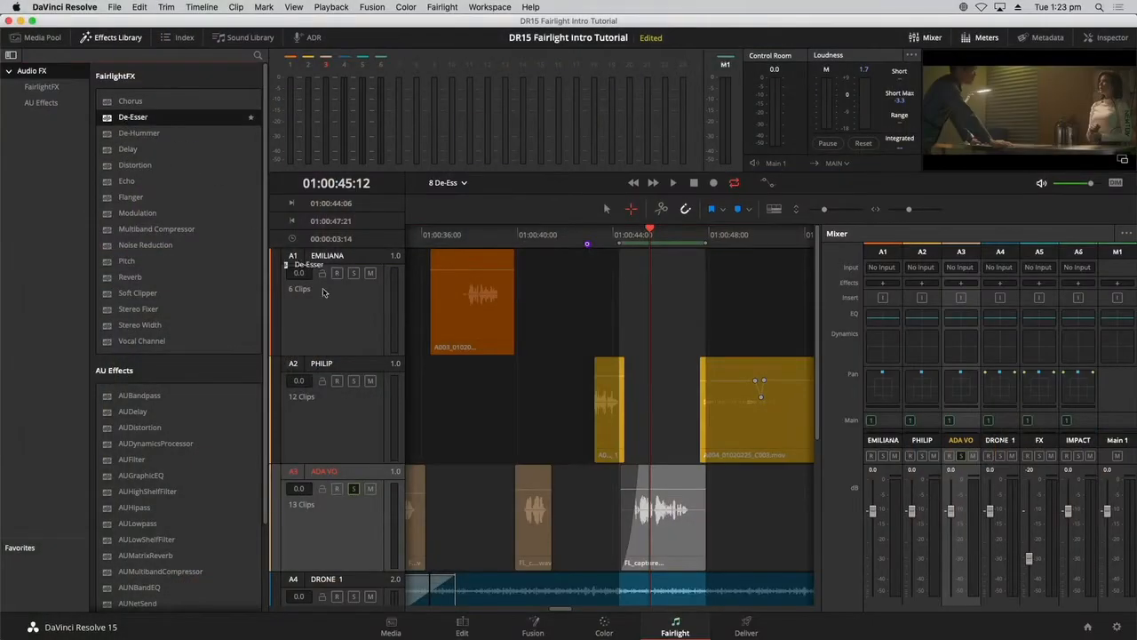
drag(324, 292, 327, 317)
drag(202, 193, 351, 566)
drag(344, 521, 346, 521)
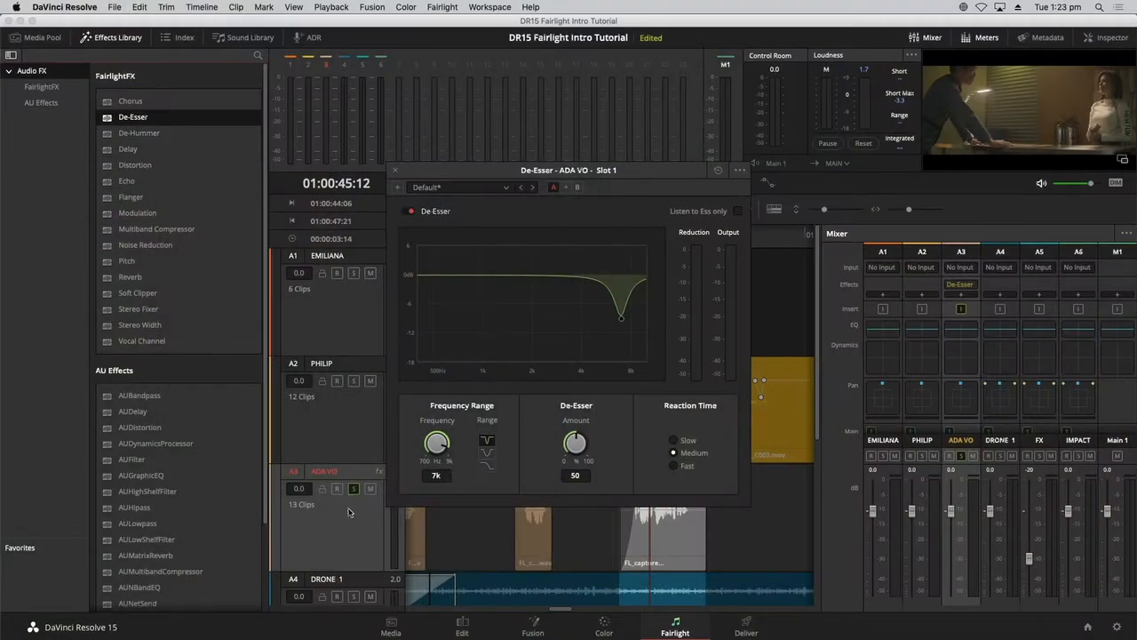
click(131, 39)
drag(451, 173, 98, 99)
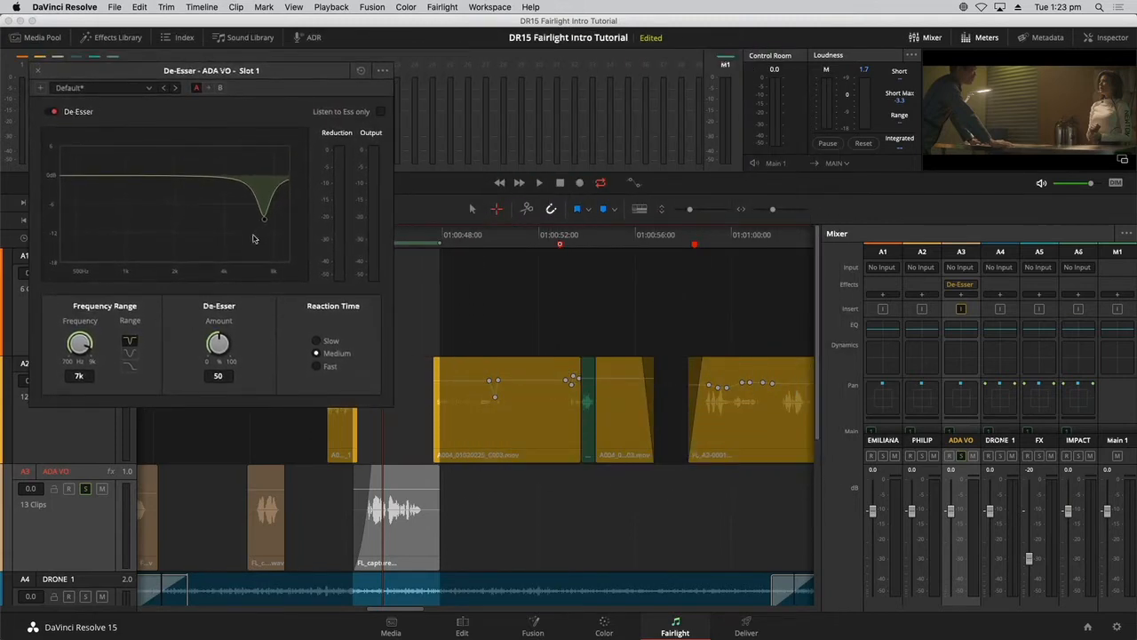
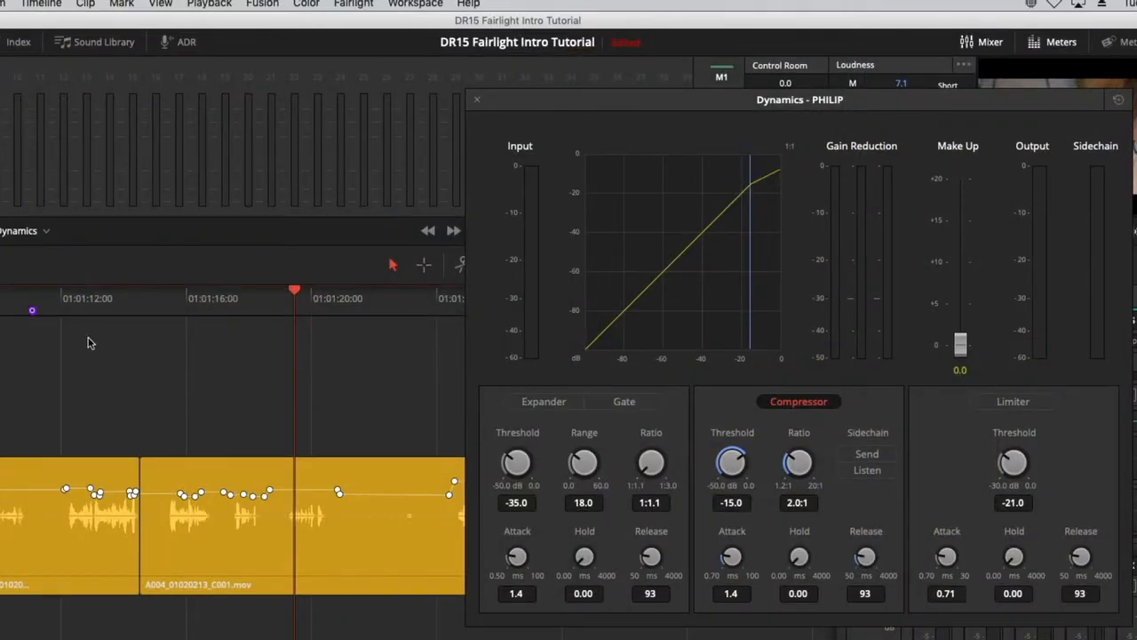
- In the Dynamics timeline, range-select the A2 clip A004_01020213_C001.mov and play it from 01:01:14:23
click(155, 299)
click(423, 265)
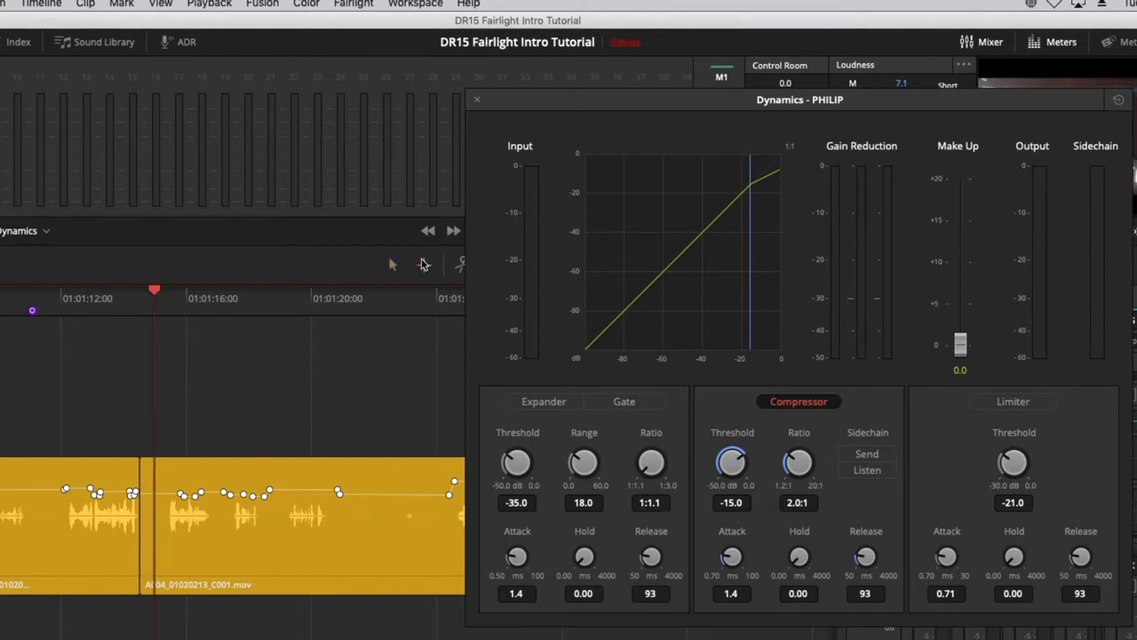
click(337, 530)
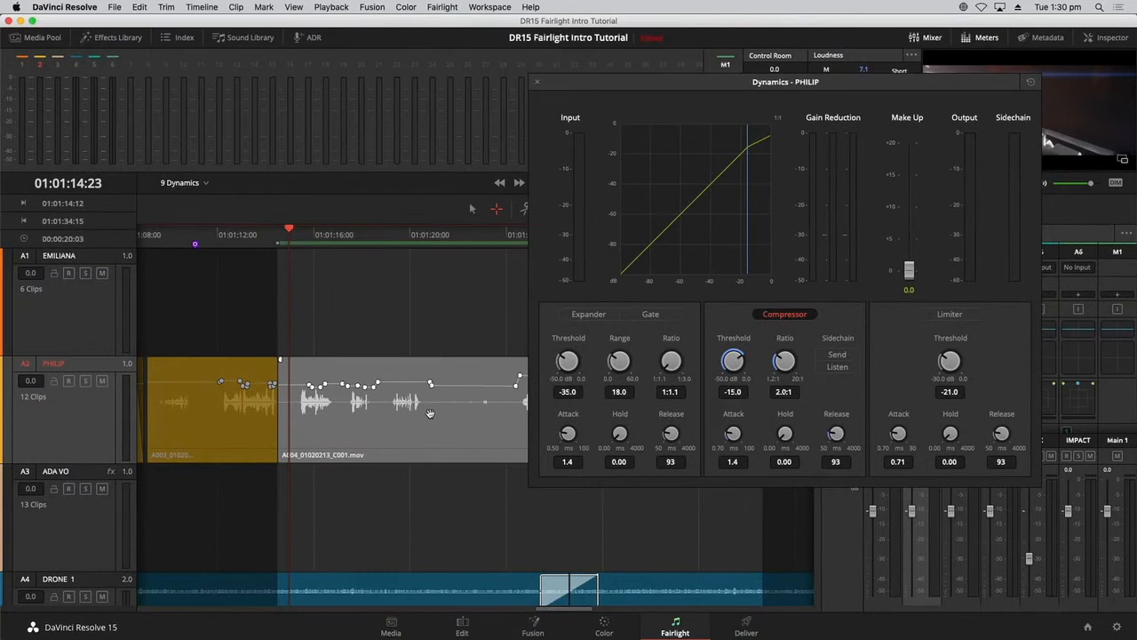
key(space)
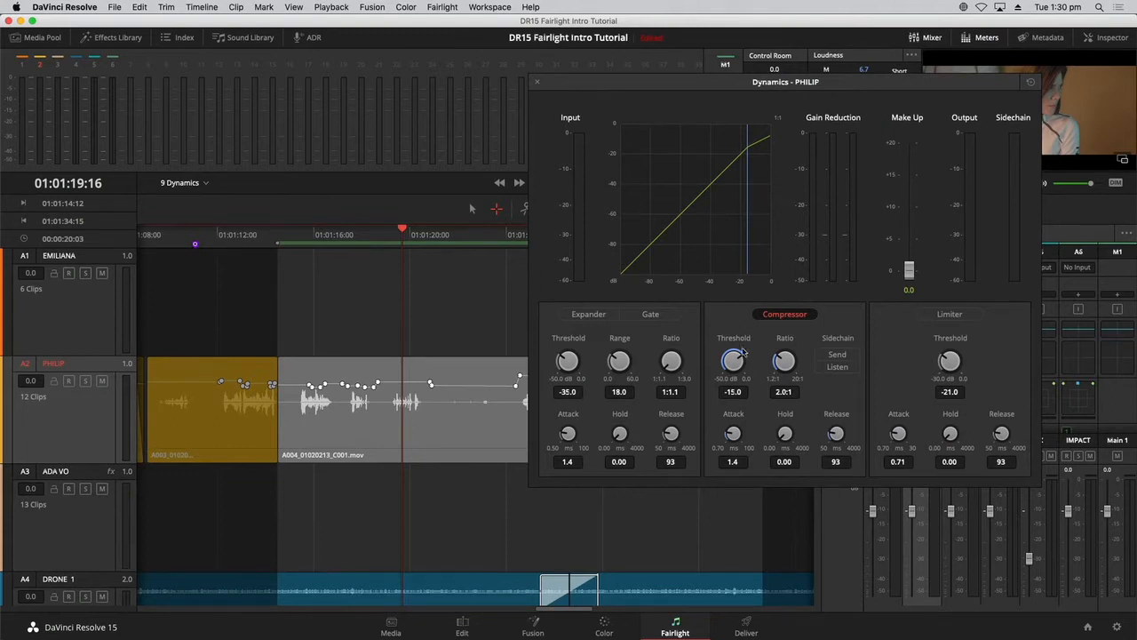
- Set the A2 compressor's Threshold to about -20.5 dB and Ratio to 3.1:1, and play the clip with the meters in view
drag(732, 360, 711, 360)
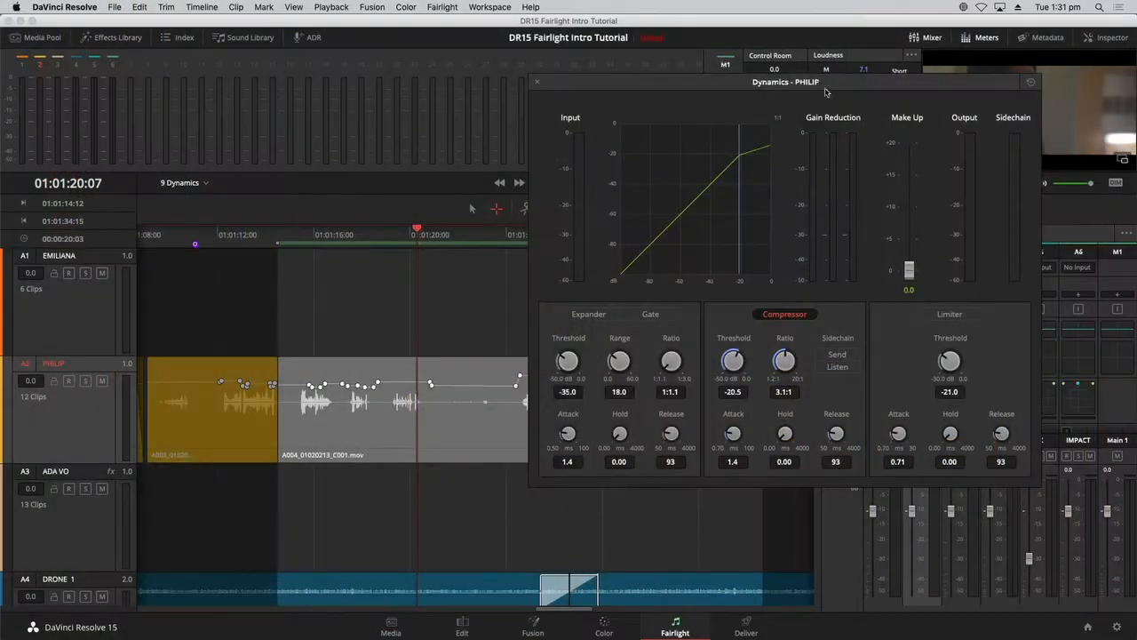
drag(827, 87, 633, 152)
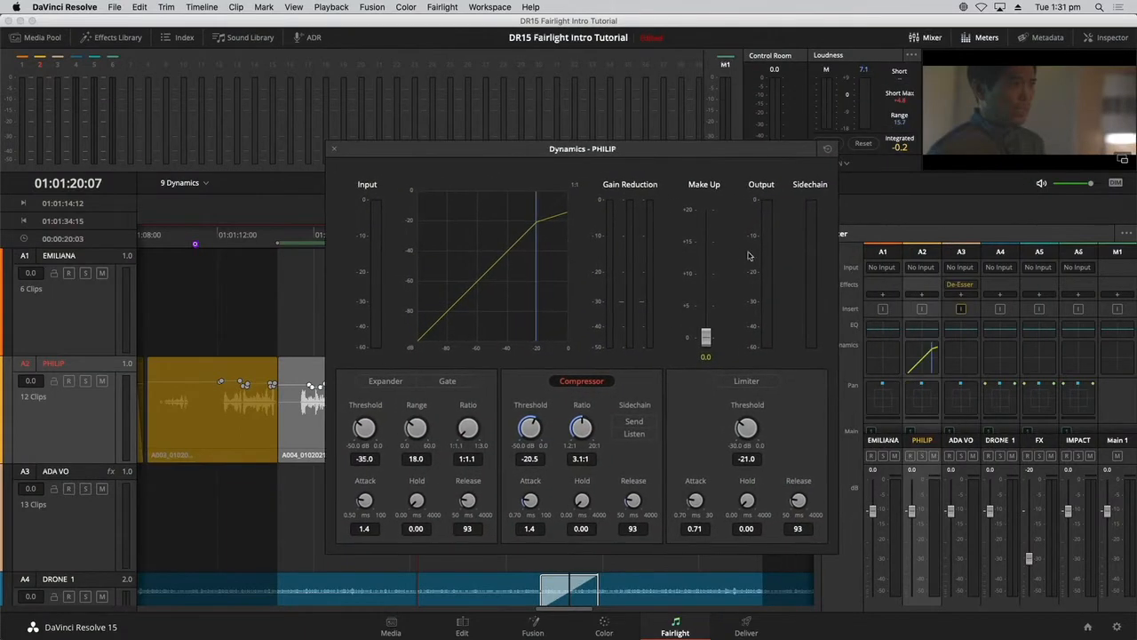
key(space)
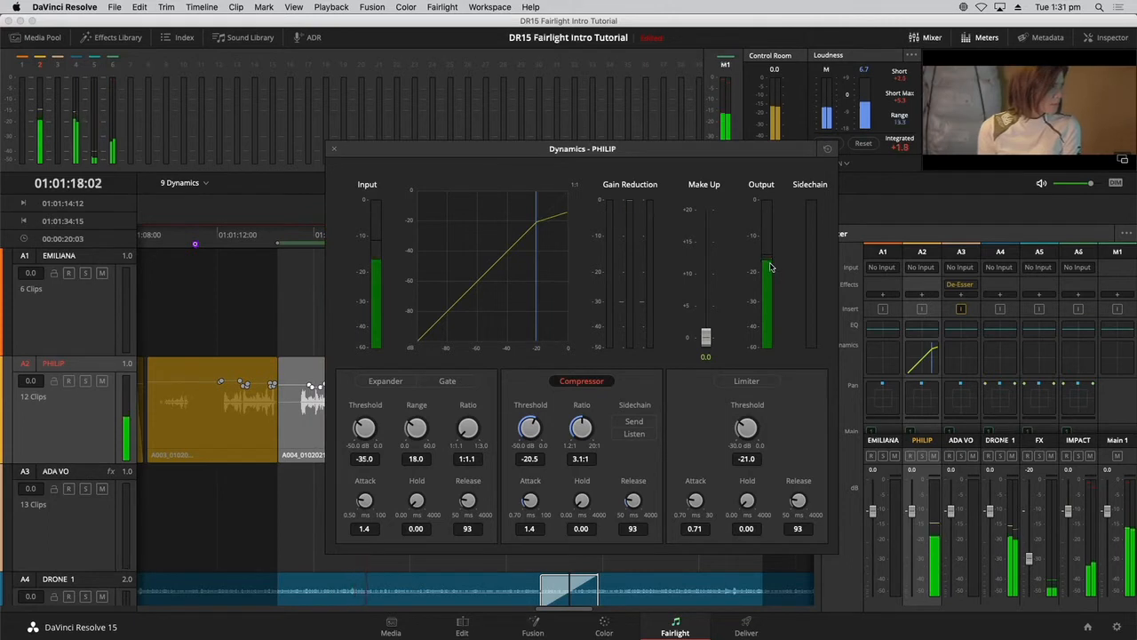
- Raise the Make Up gain in the A2 track's Dynamics to about 3.3 dB, audition it and close the window
key(space)
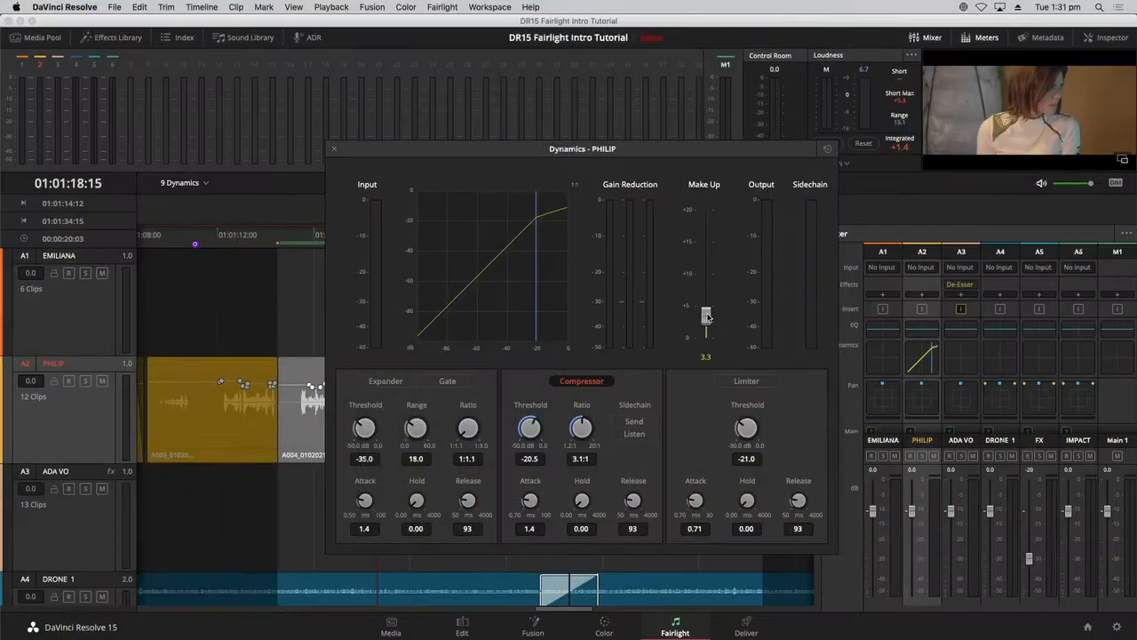
key(space)
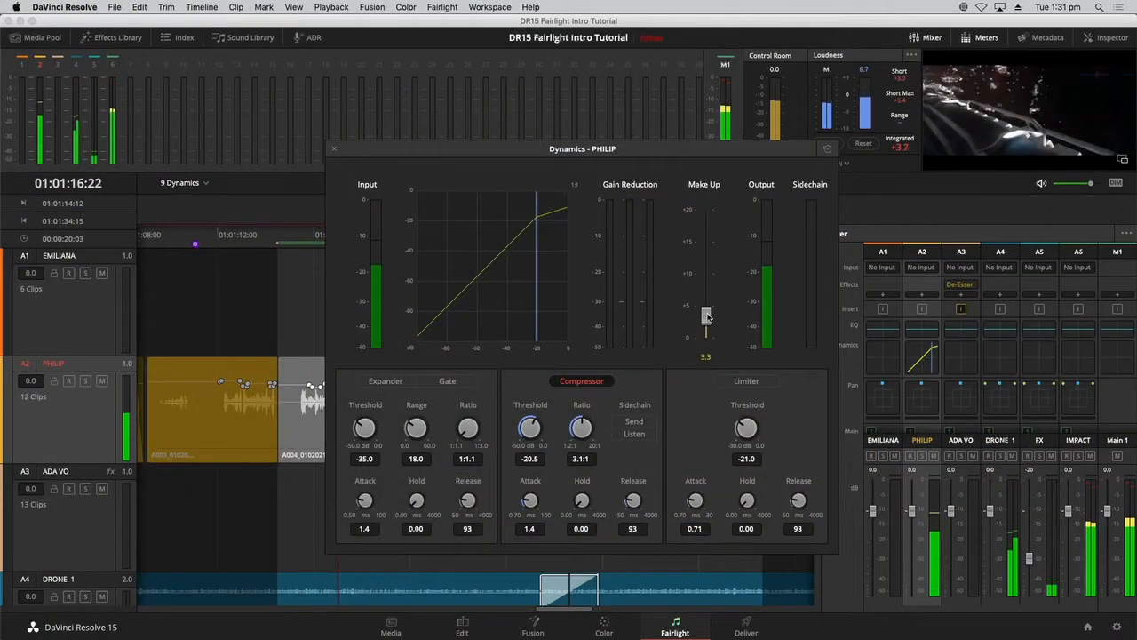
drag(707, 318, 709, 315)
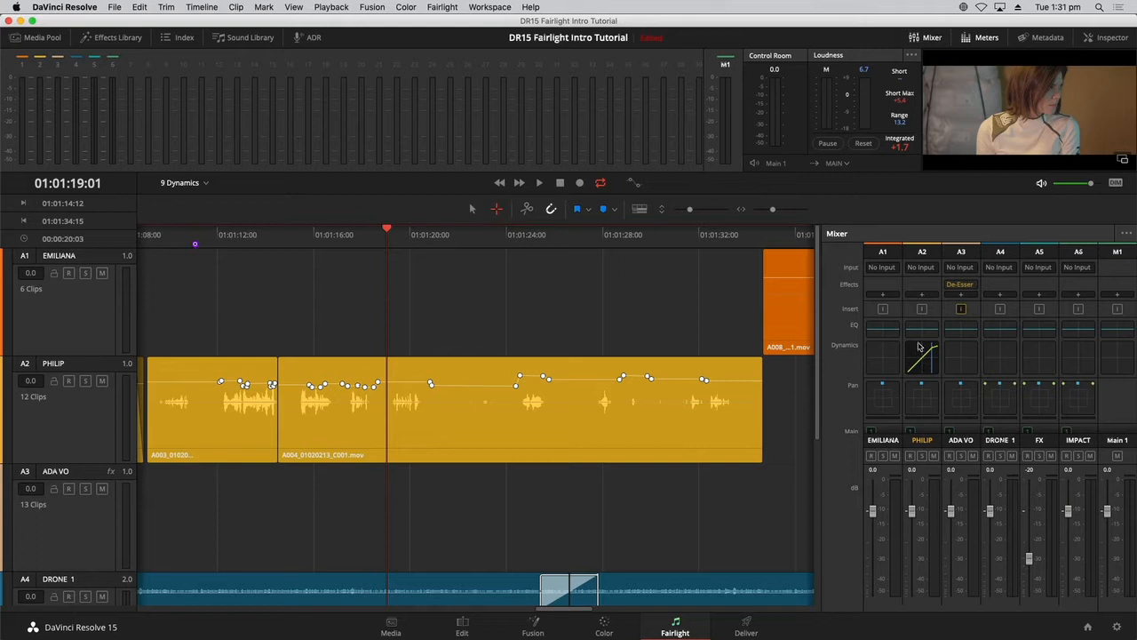
- Open the A3 track's Dynamics and enable its Compressor with Threshold about -25.5 dB and Ratio 12:1
key(shift+z)
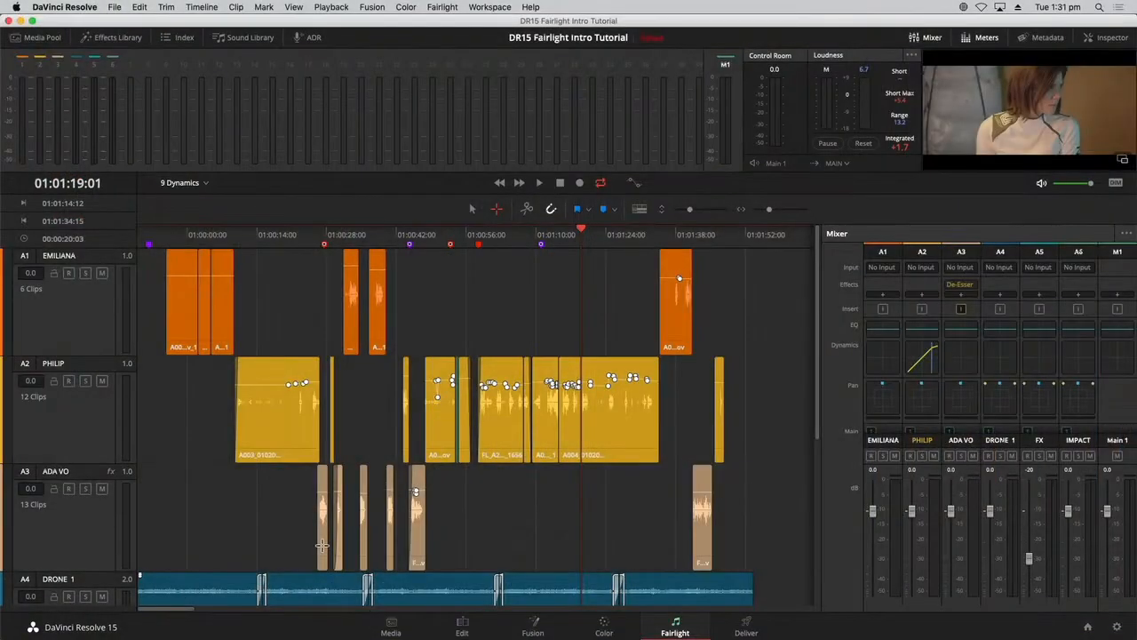
double_click(959, 357)
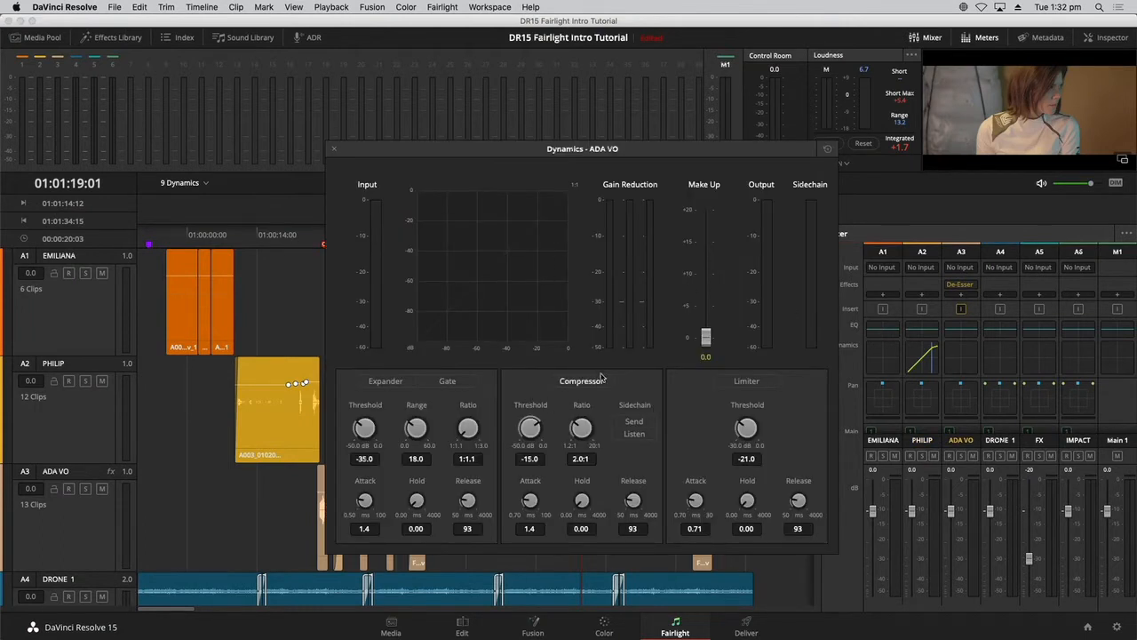
click(604, 383)
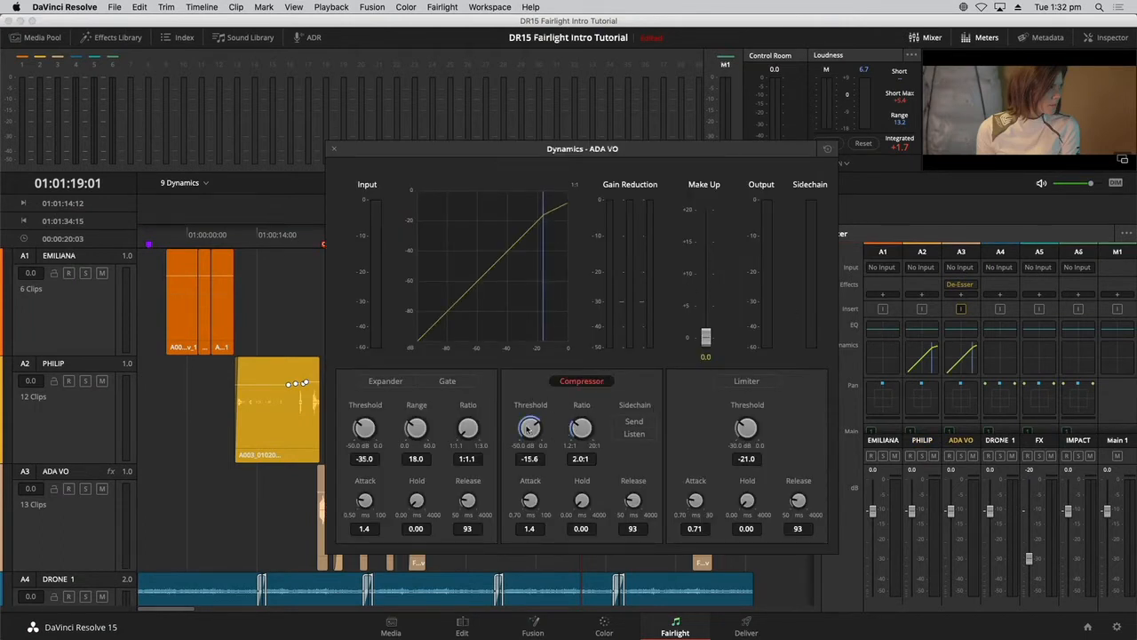
drag(529, 429, 450, 418)
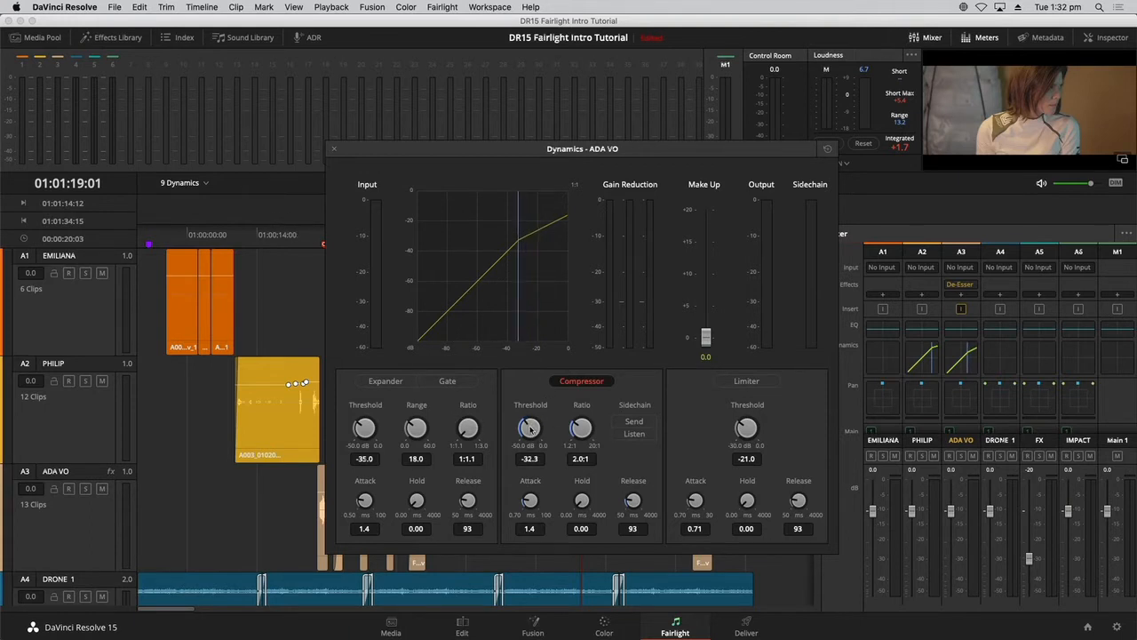
drag(530, 428, 563, 417)
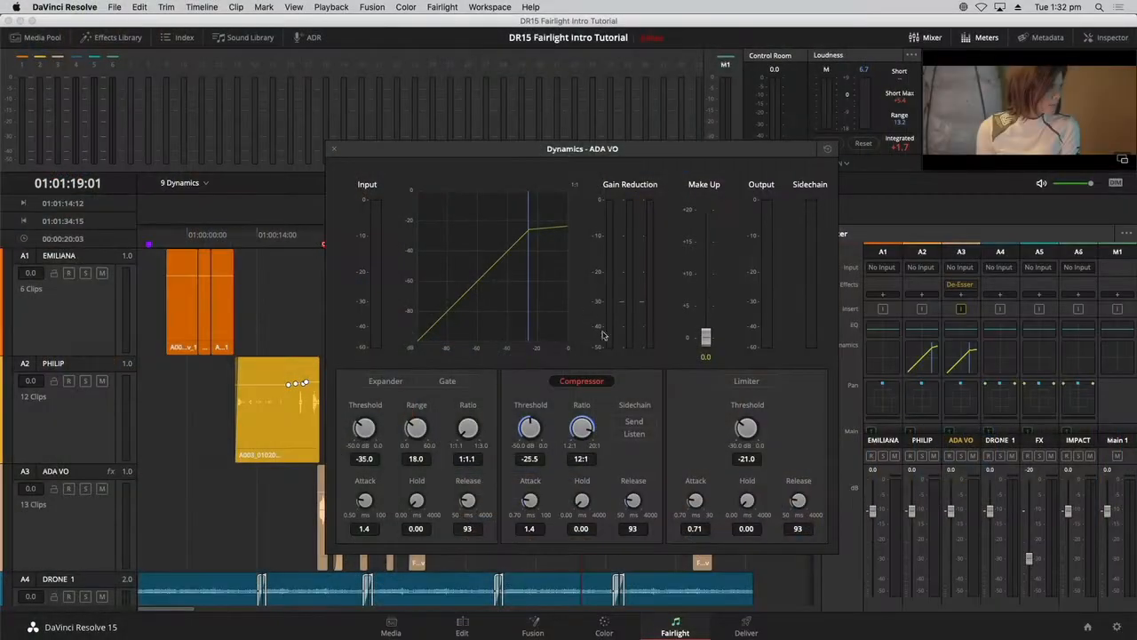
- Play the timeline from the first A3 clip and raise the A3 track's Make Up gain to about 11.6 dB
click(263, 240)
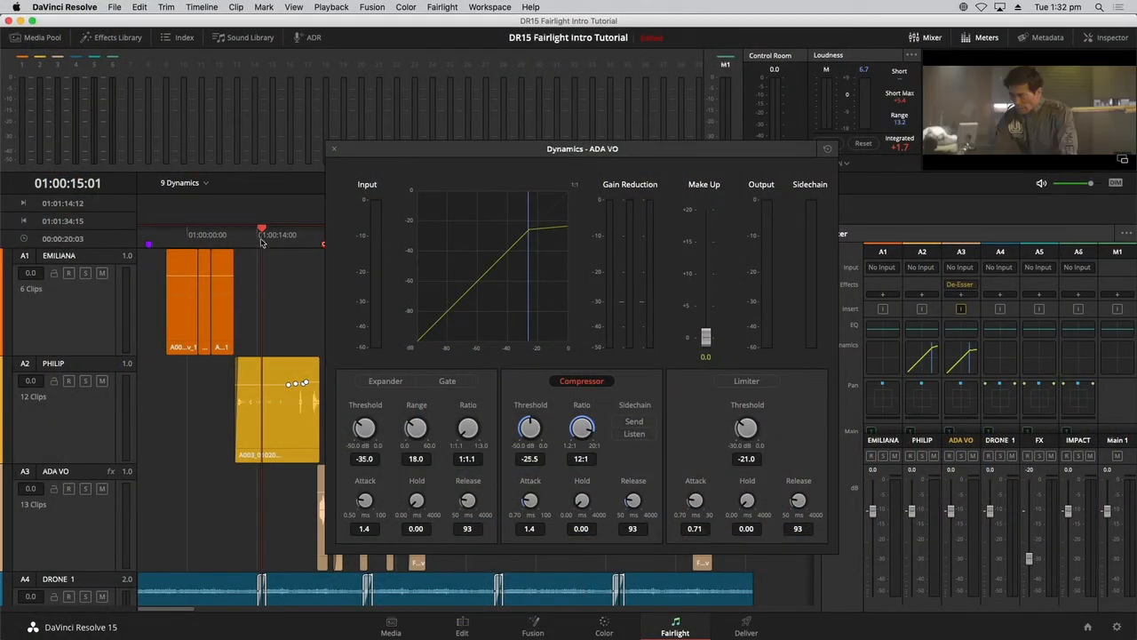
click(94, 534)
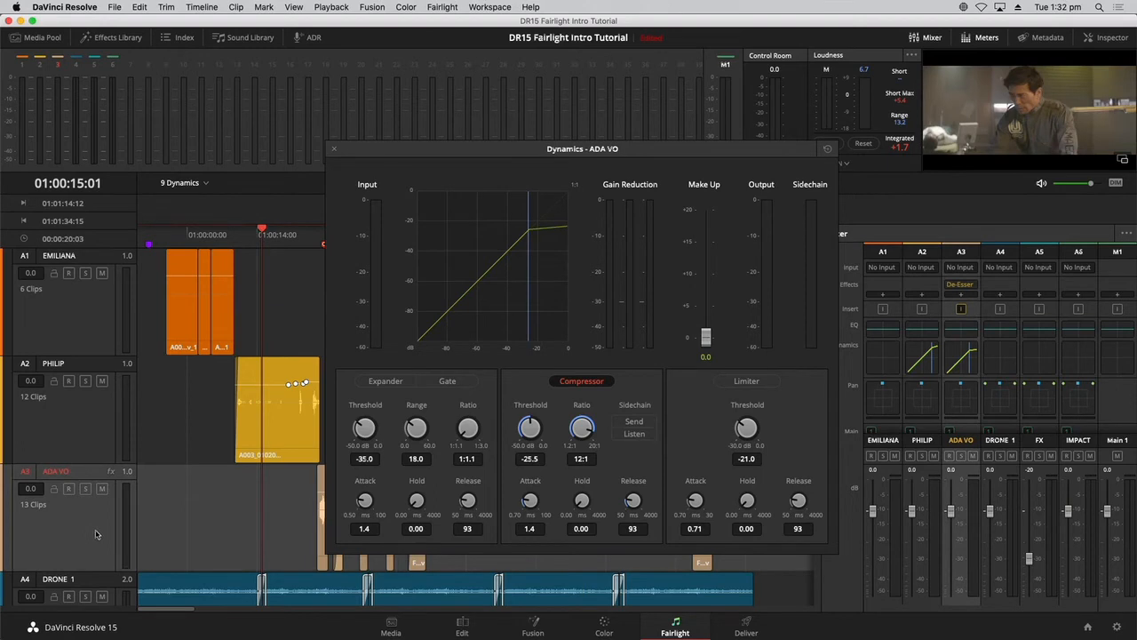
key(space)
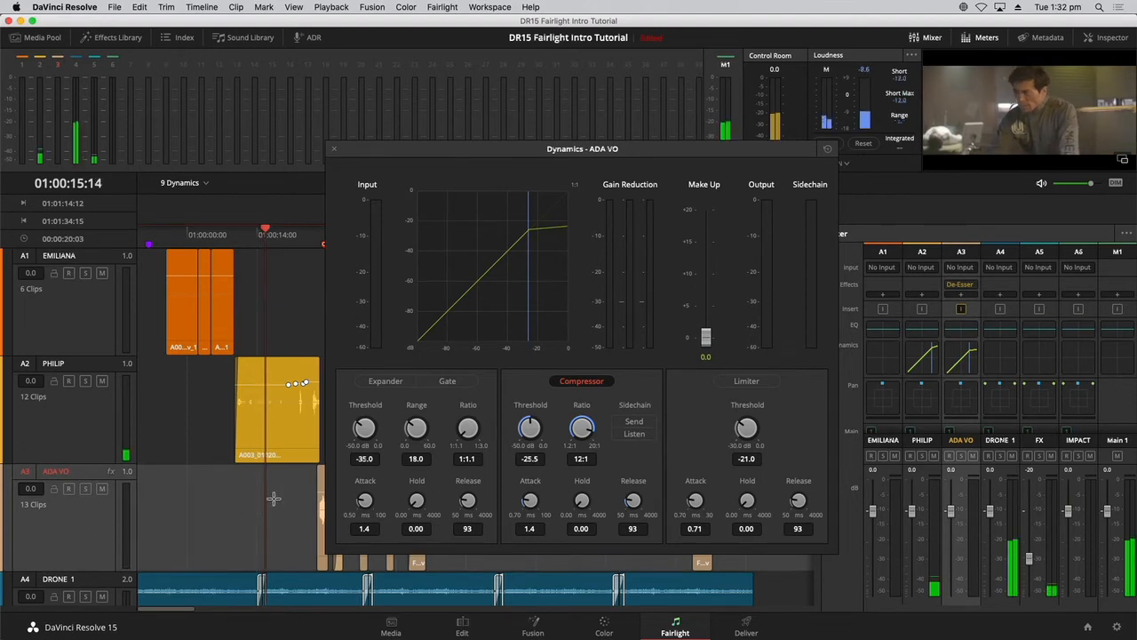
drag(459, 145, 630, 121)
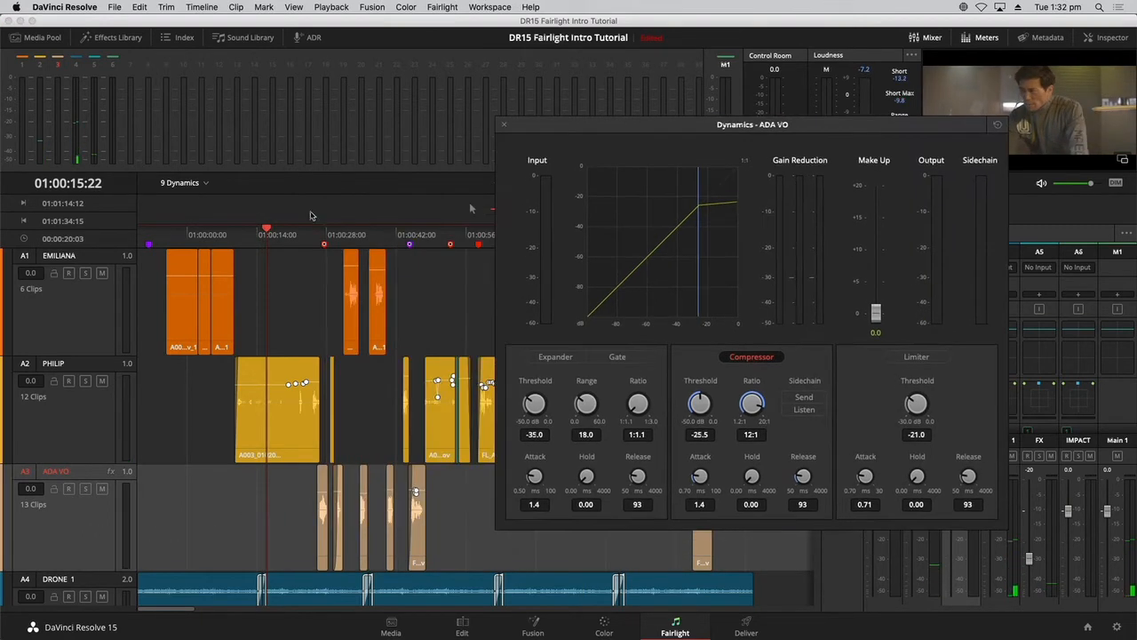
click(320, 236)
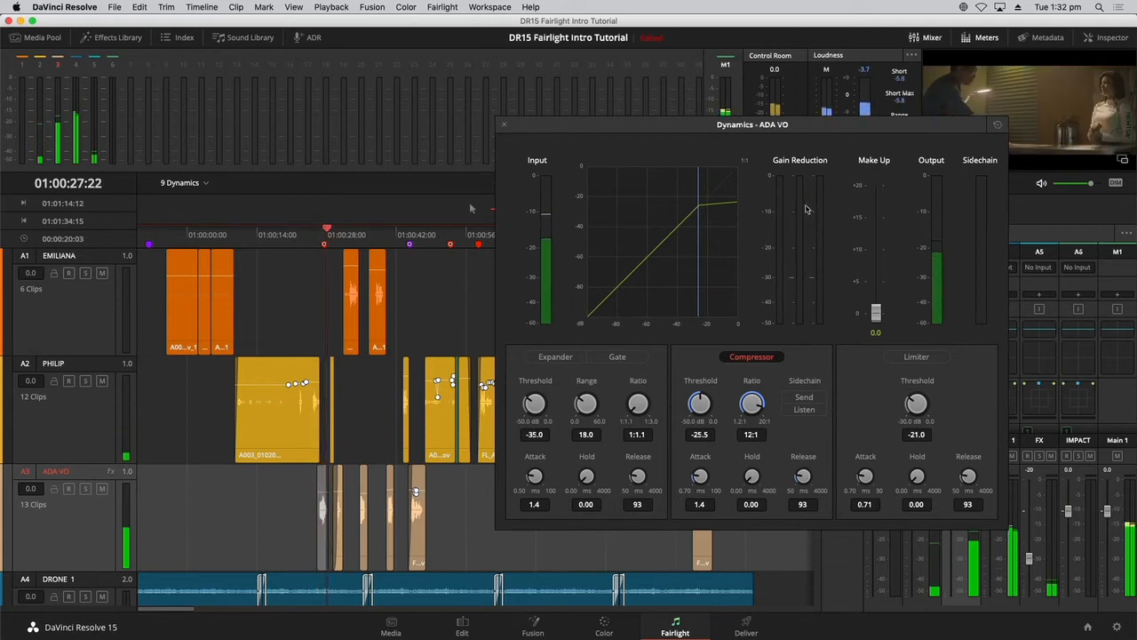
drag(875, 310, 875, 240)
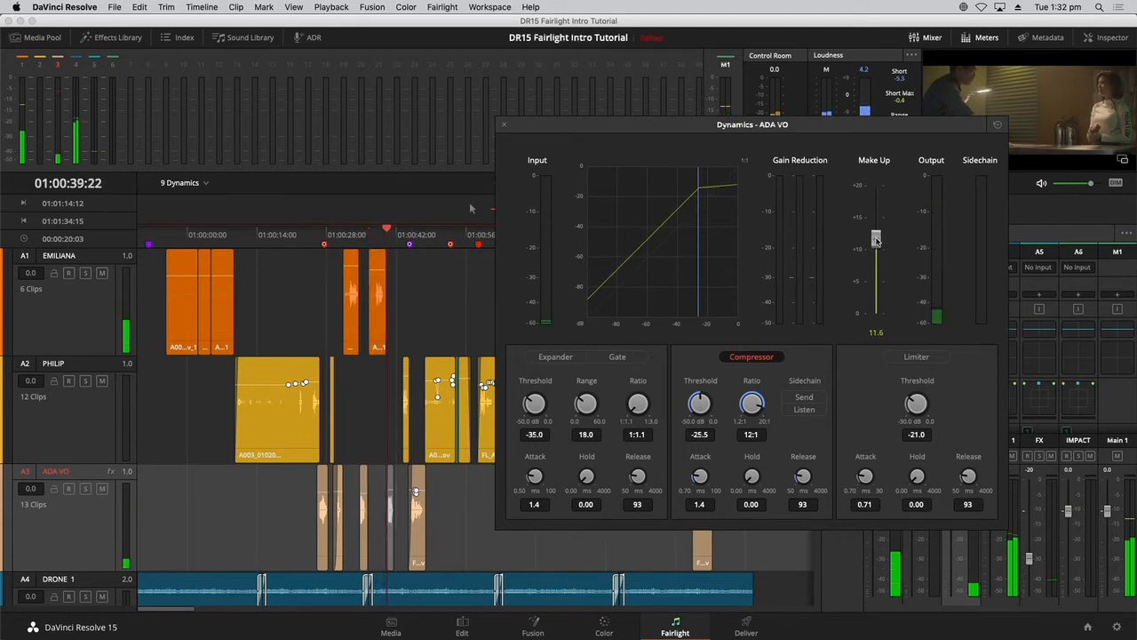
- Lower the Make Up gain in the A3 track's Dynamics to about 9.1 dB, close the window and deselect the track
drag(875, 240, 875, 249)
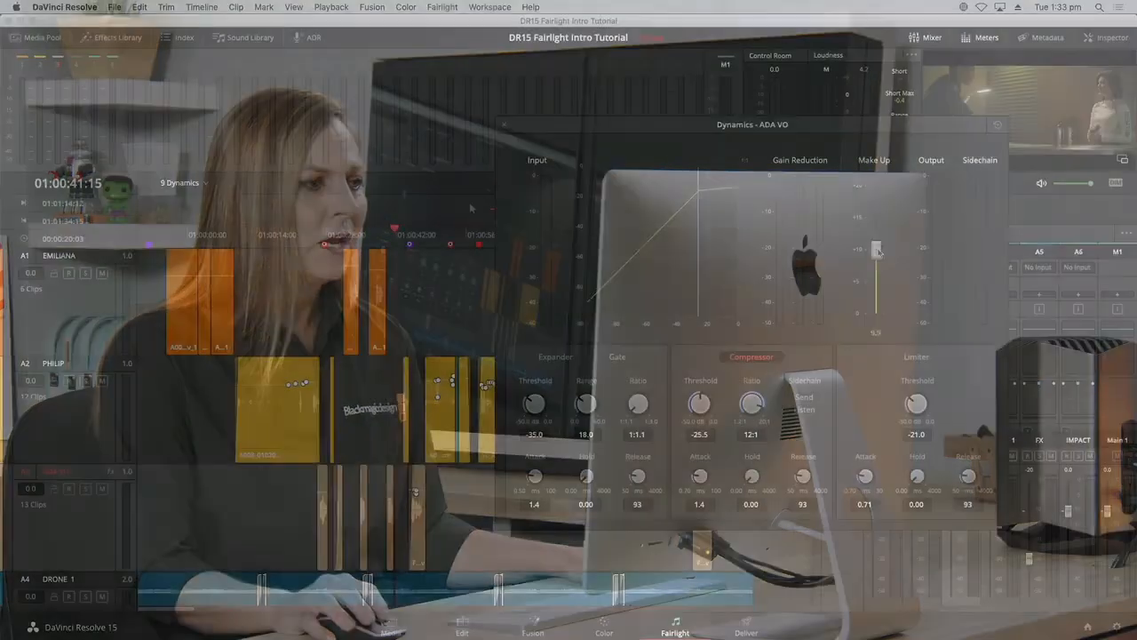
drag(877, 257, 877, 247)
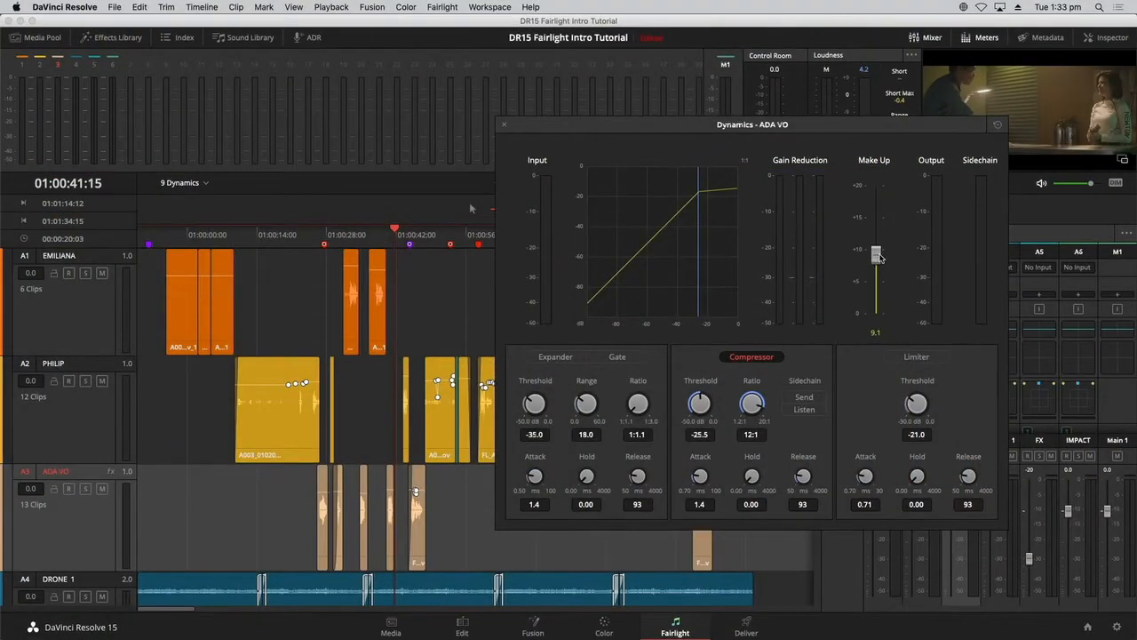
click(505, 125)
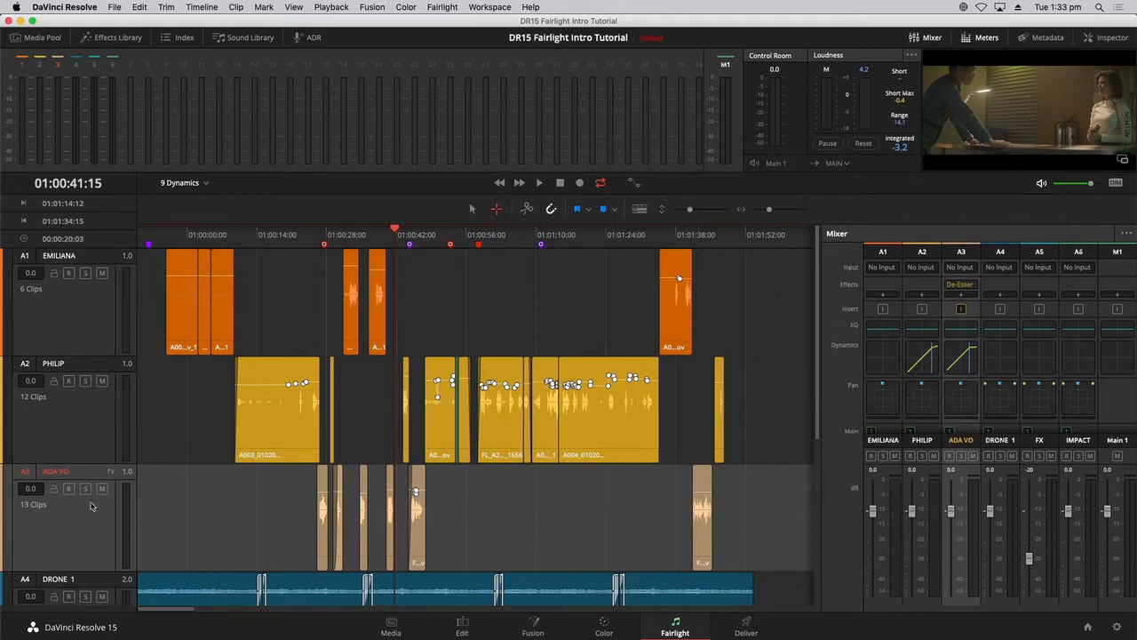
click(539, 536)
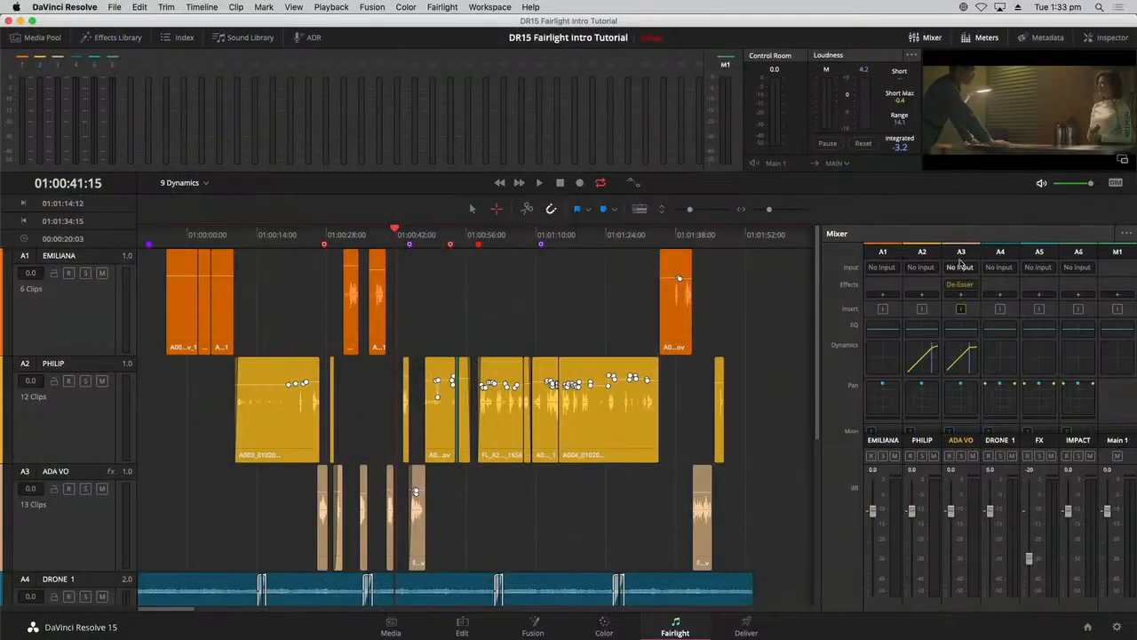
- Open the A3 track's Equalizer and move its window clear of the timeline ruler above the first A3 clips
double_click(969, 330)
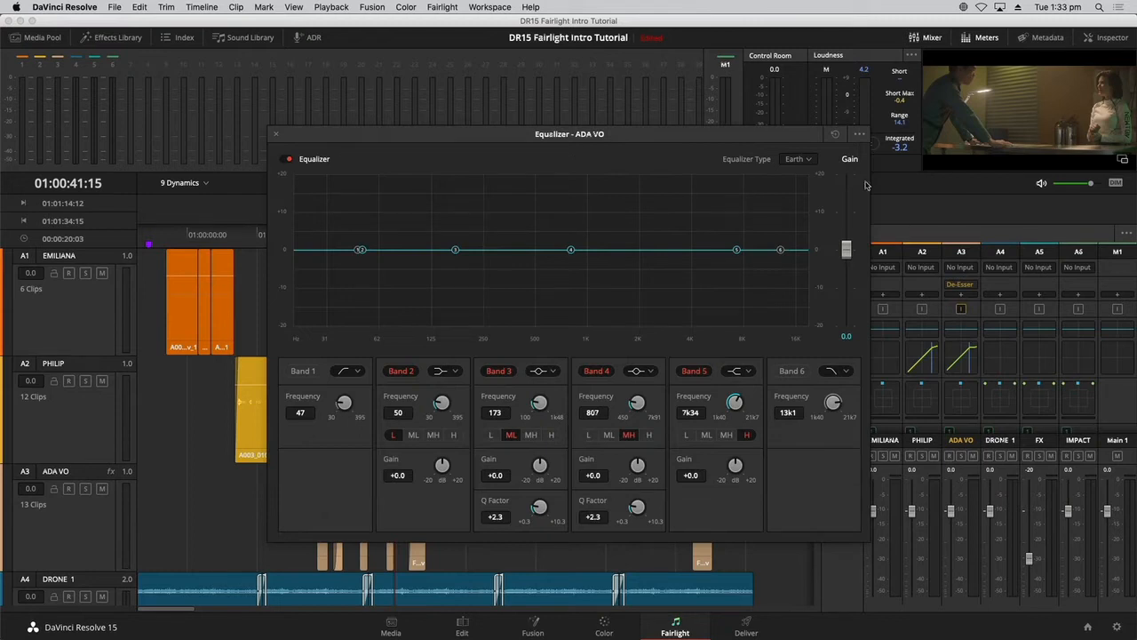
drag(765, 135, 759, 93)
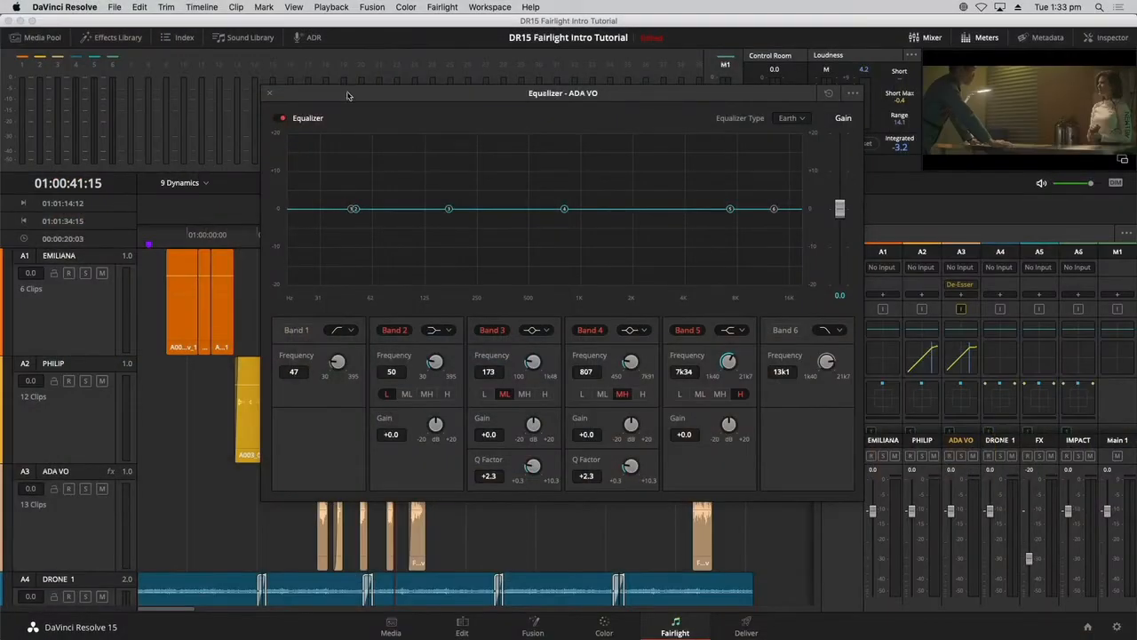
drag(347, 96, 536, 286)
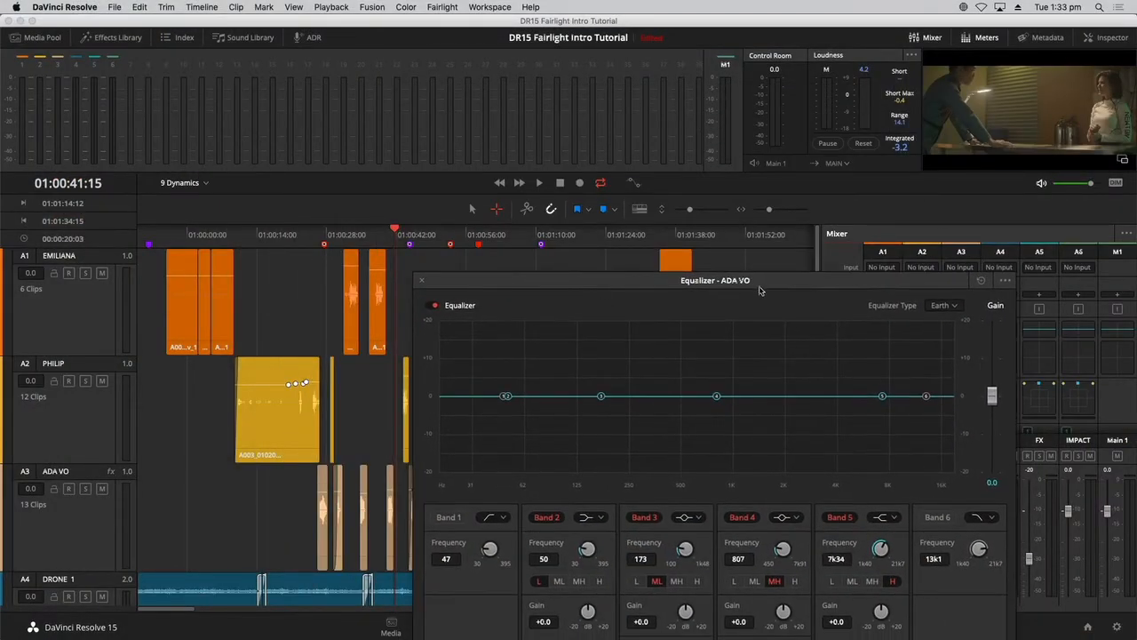
drag(640, 285, 667, 221)
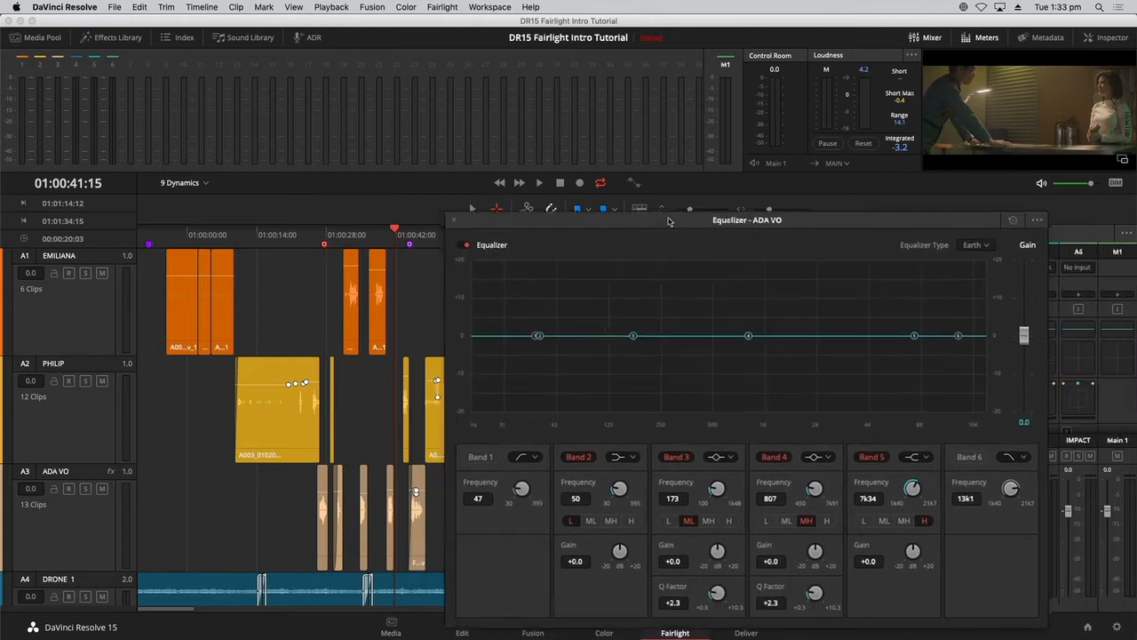
- Mark a playback range around the first A3 clips with the In point at 01:00:25:17 and Out point at 01:00:31:04
drag(321, 240, 315, 240)
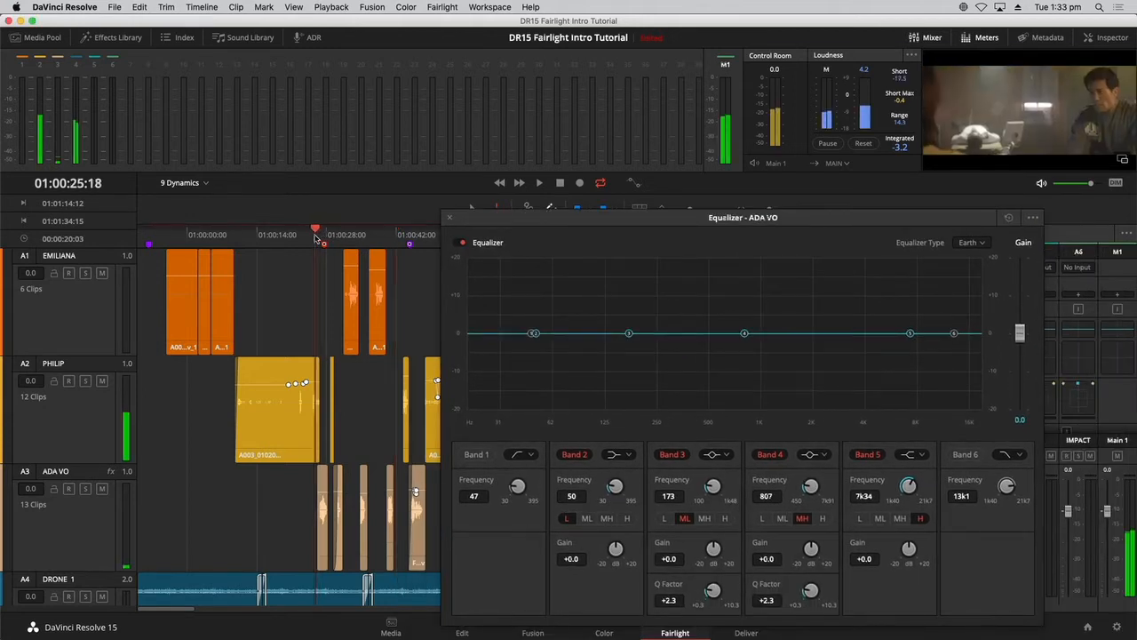
key(i)
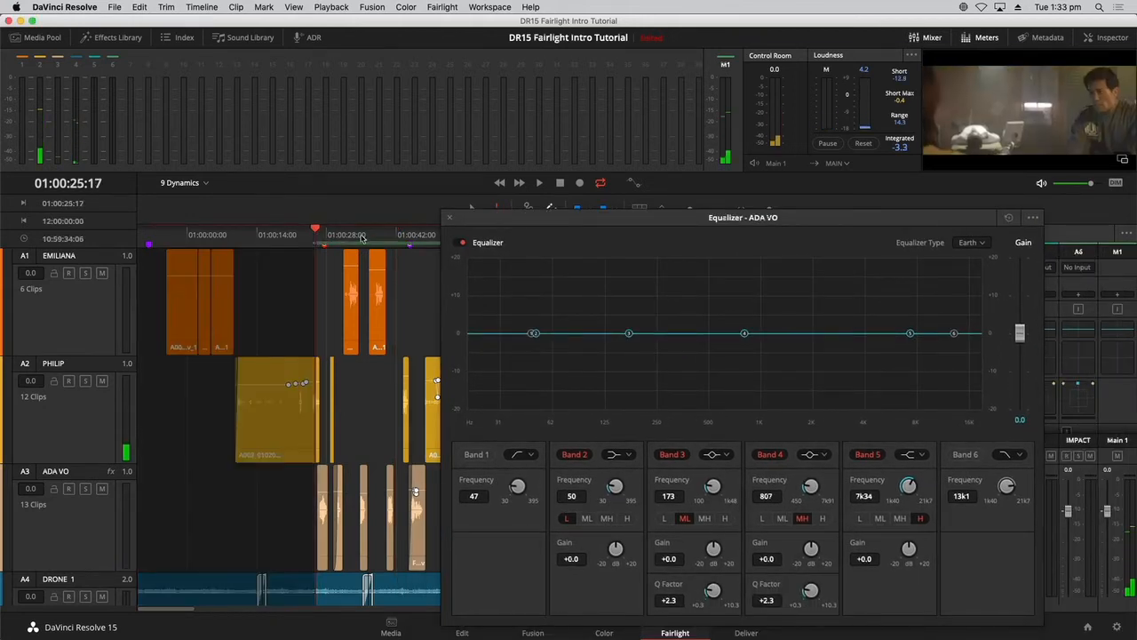
key(space)
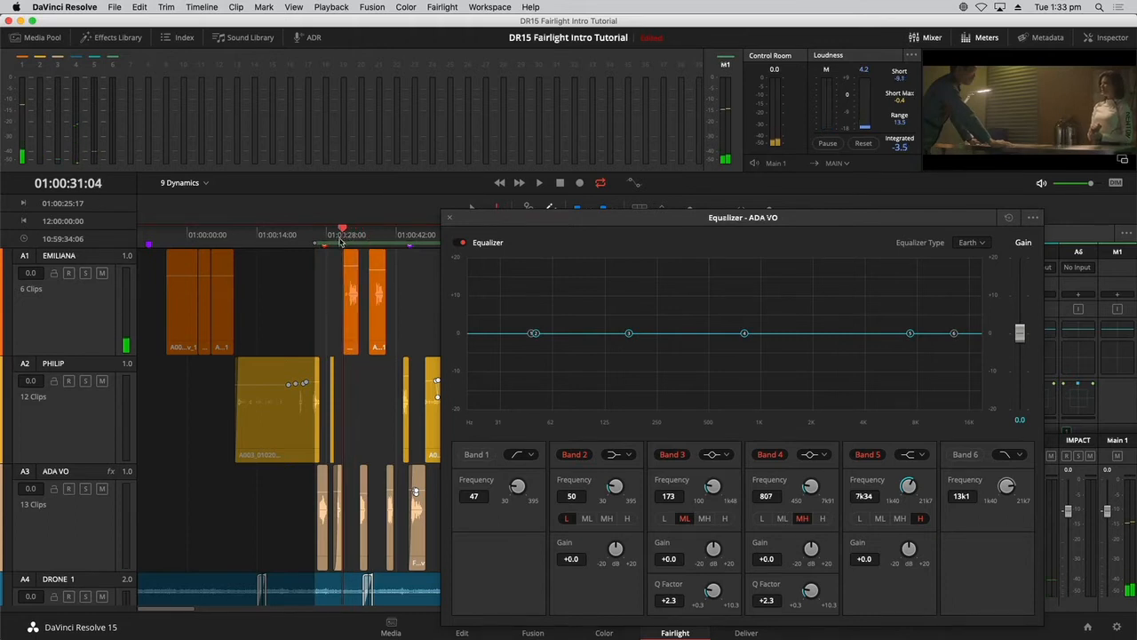
key(o)
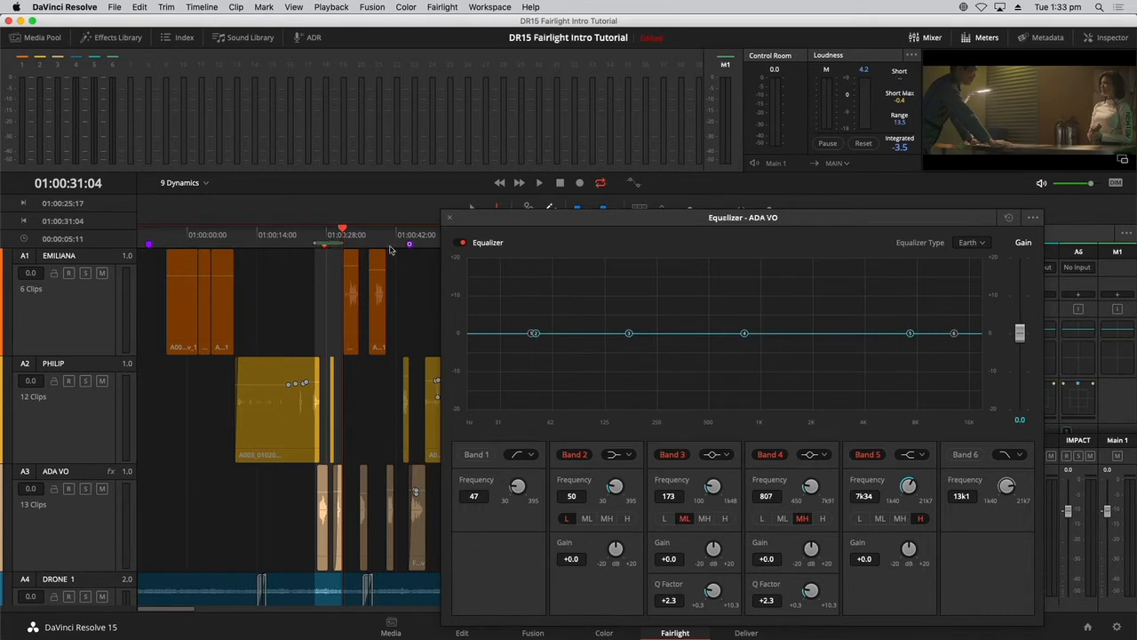
- Bring the whole Equalizer window back into view and play the marked range to hear the voice-over without EQ
drag(540, 223, 448, 123)
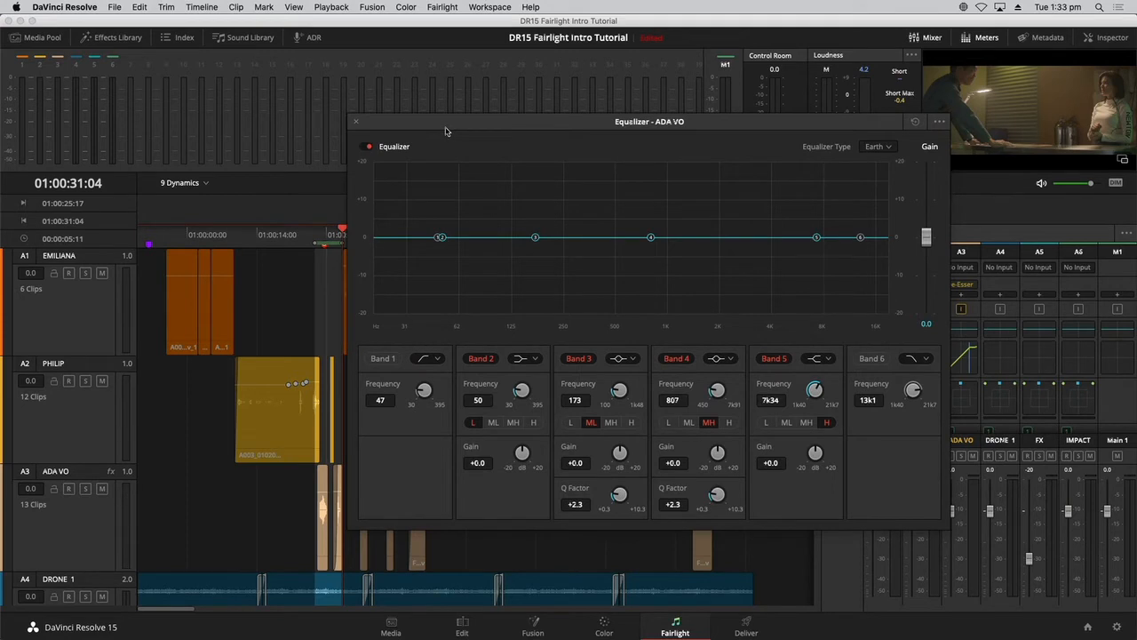
key(space)
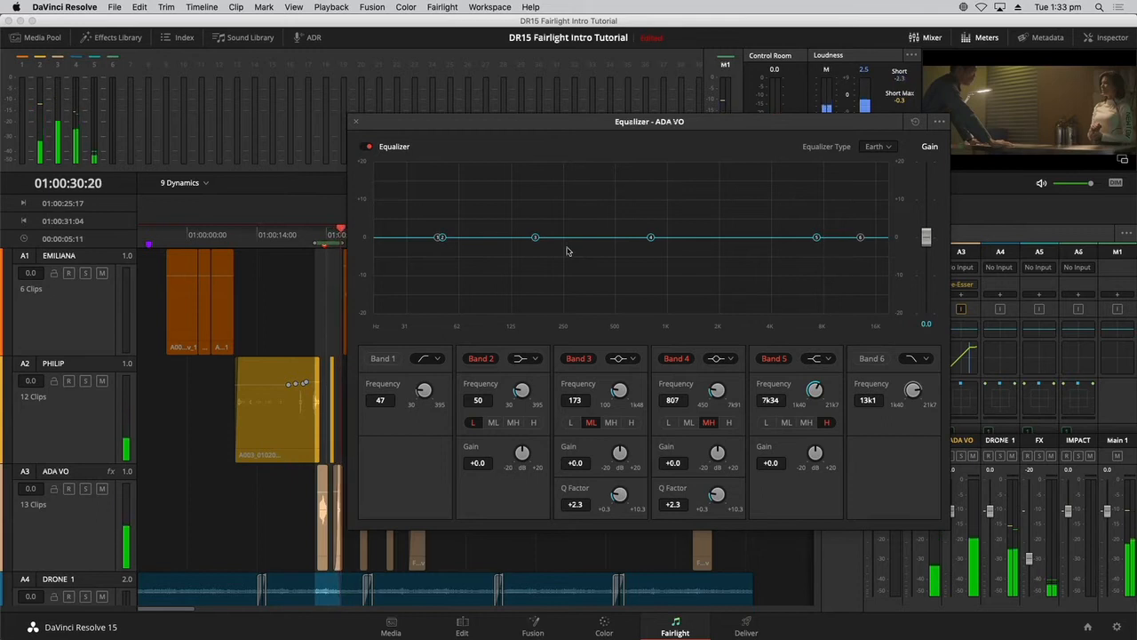
key(space)
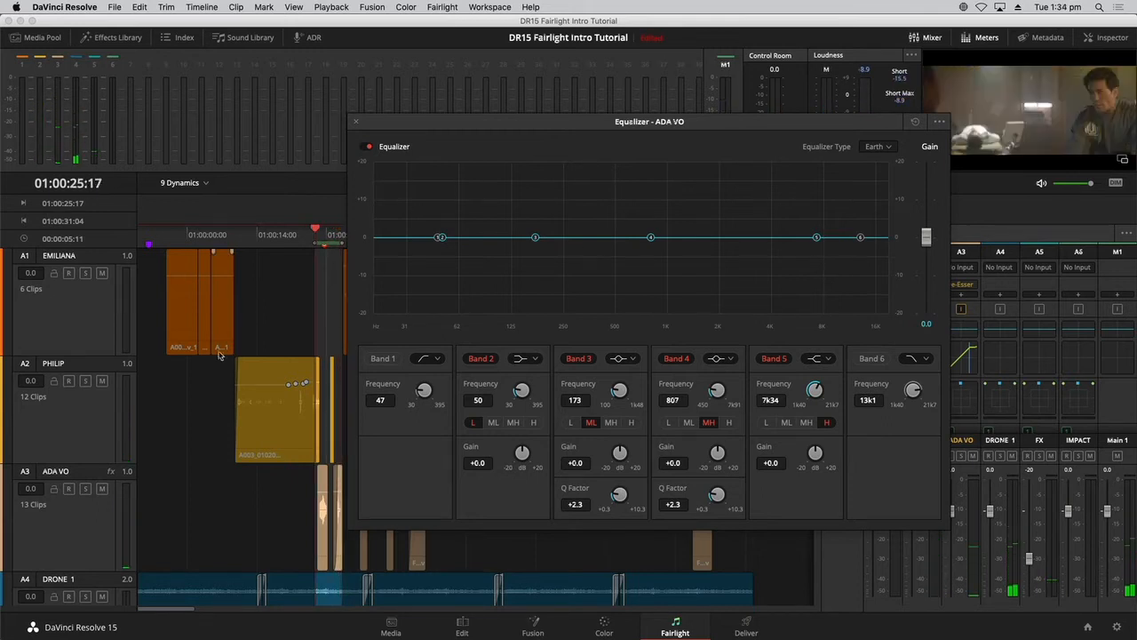
- Enable the A3 Equalizer's Band 1 low cut at about 54 Hz and Band 6 high cut at about 3.32 kHz
click(383, 359)
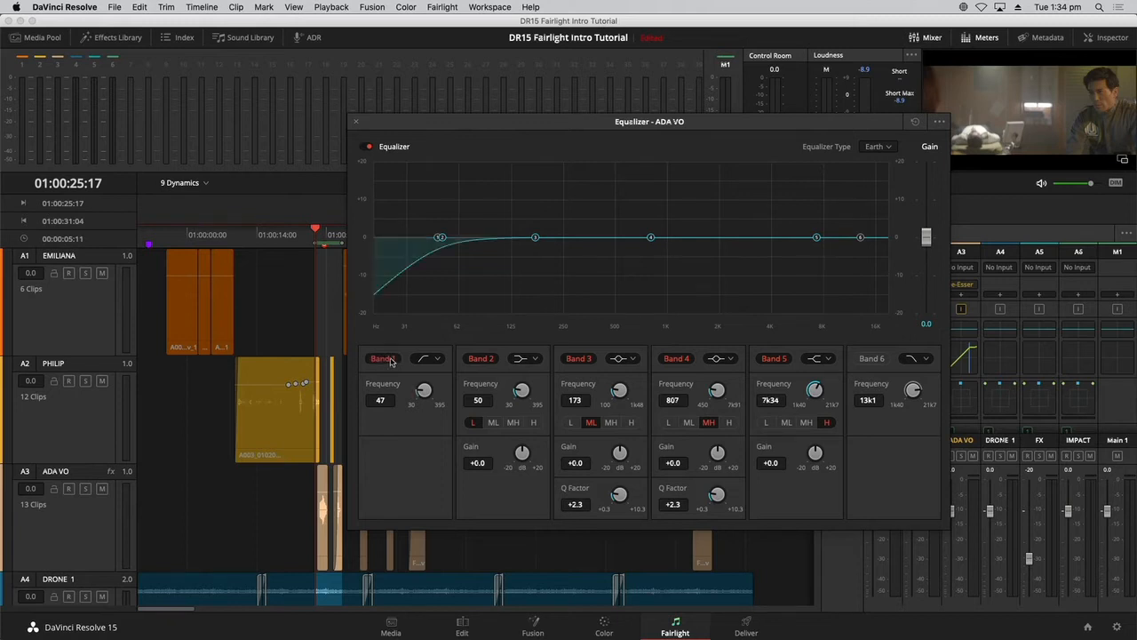
mouse_move(459, 240)
mouse_down()
mouse_move(610, 249)
mouse_move(451, 248)
mouse_up()
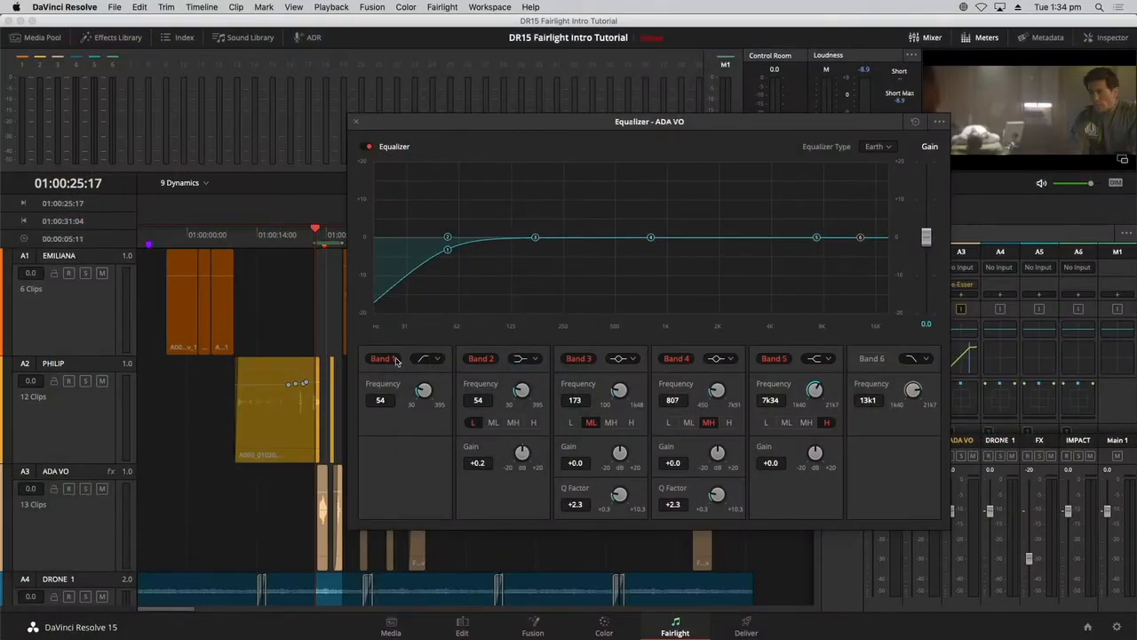
click(871, 359)
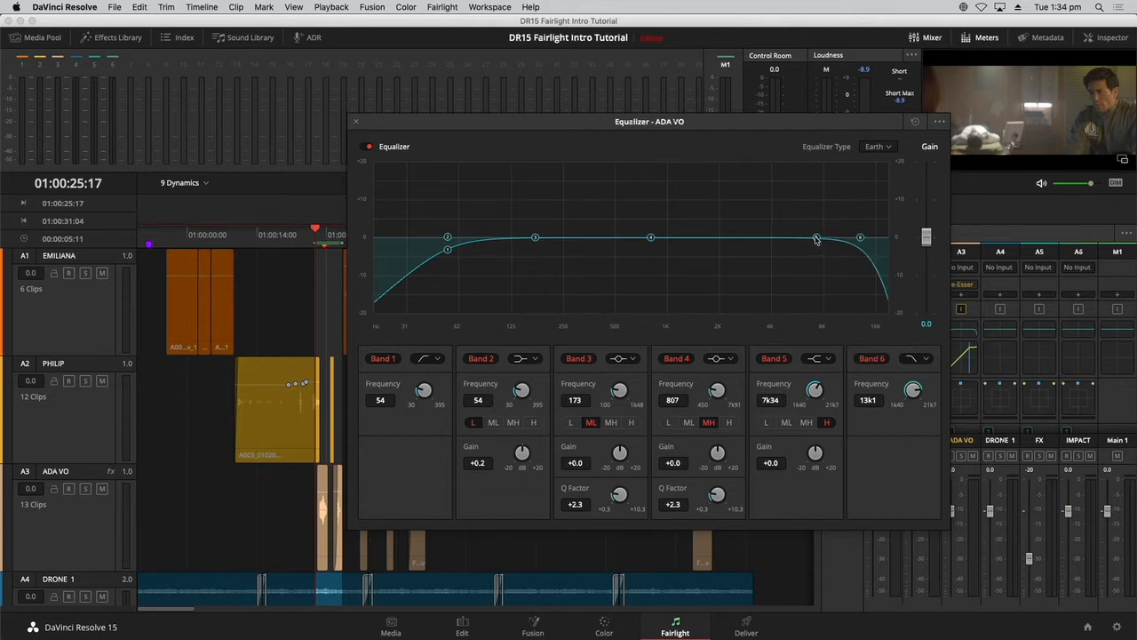
drag(860, 239, 749, 243)
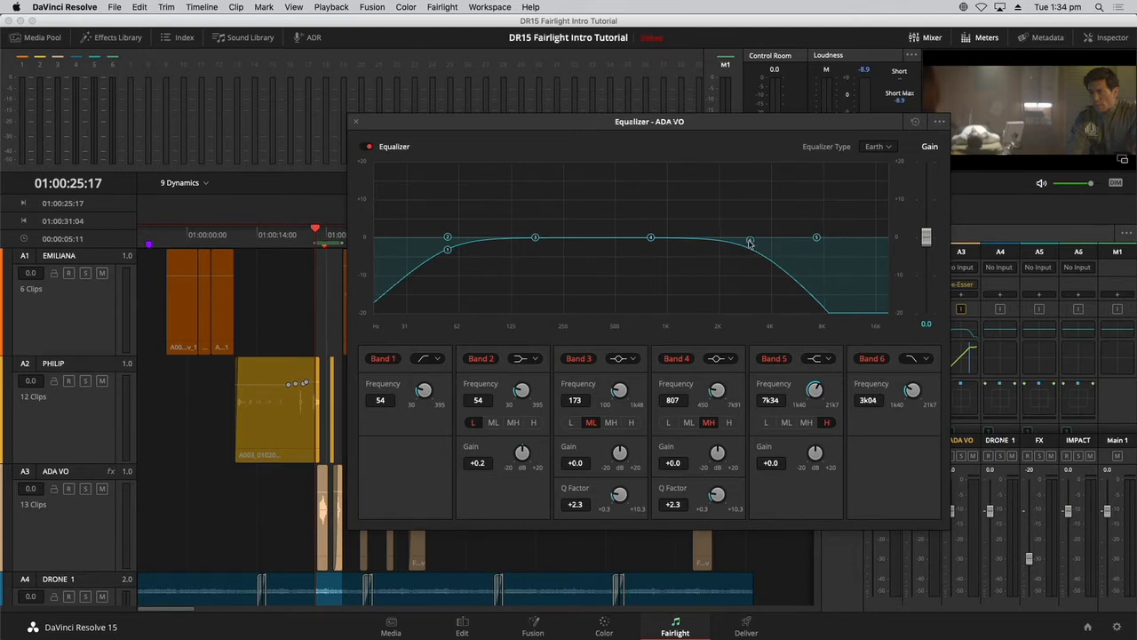
drag(750, 241, 779, 240)
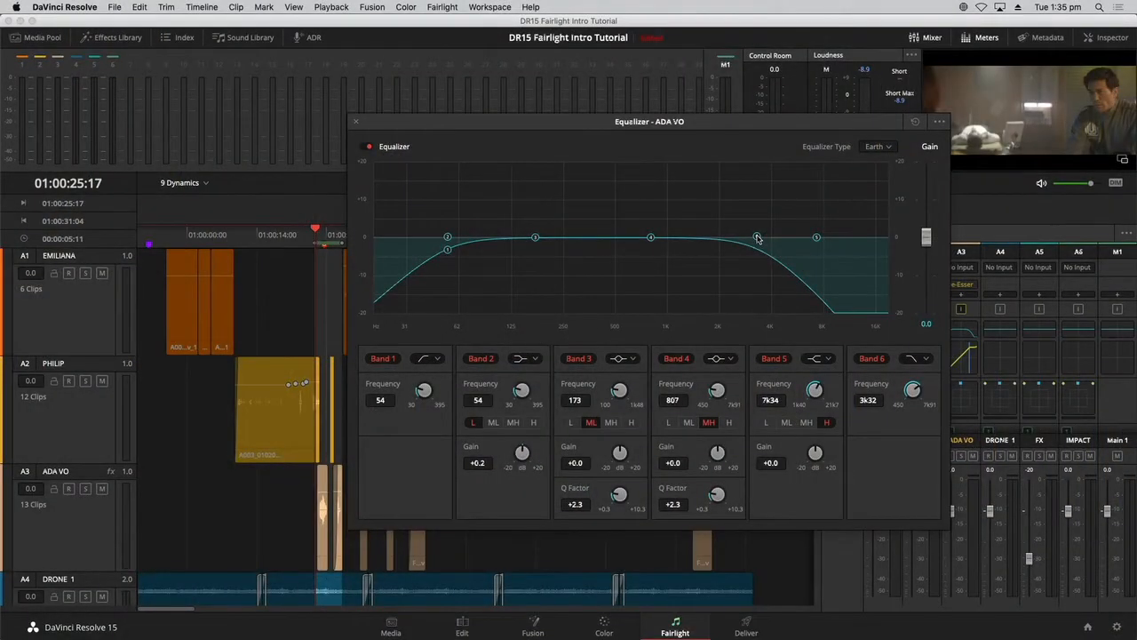
- Audition the range, set Band 6 to about 3.21 kHz, Band 1 to 179 Hz and Band 4 to 691 Hz at +4.9 dB, and close the Equalizer
key(space)
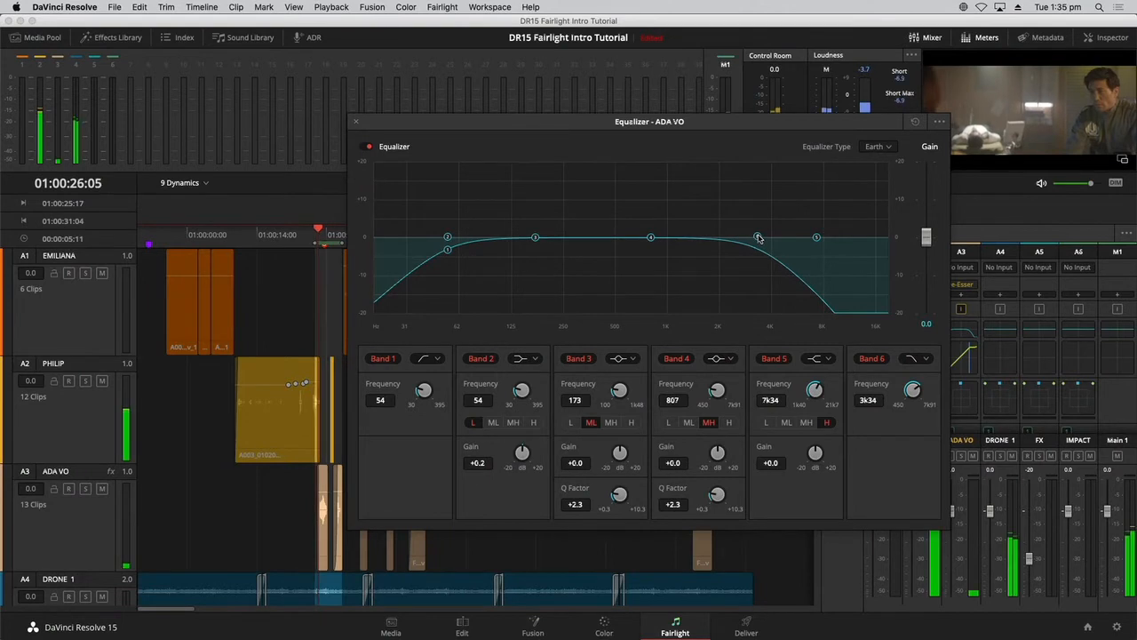
mouse_move(758, 238)
mouse_down()
mouse_move(676, 240)
mouse_move(756, 240)
mouse_up()
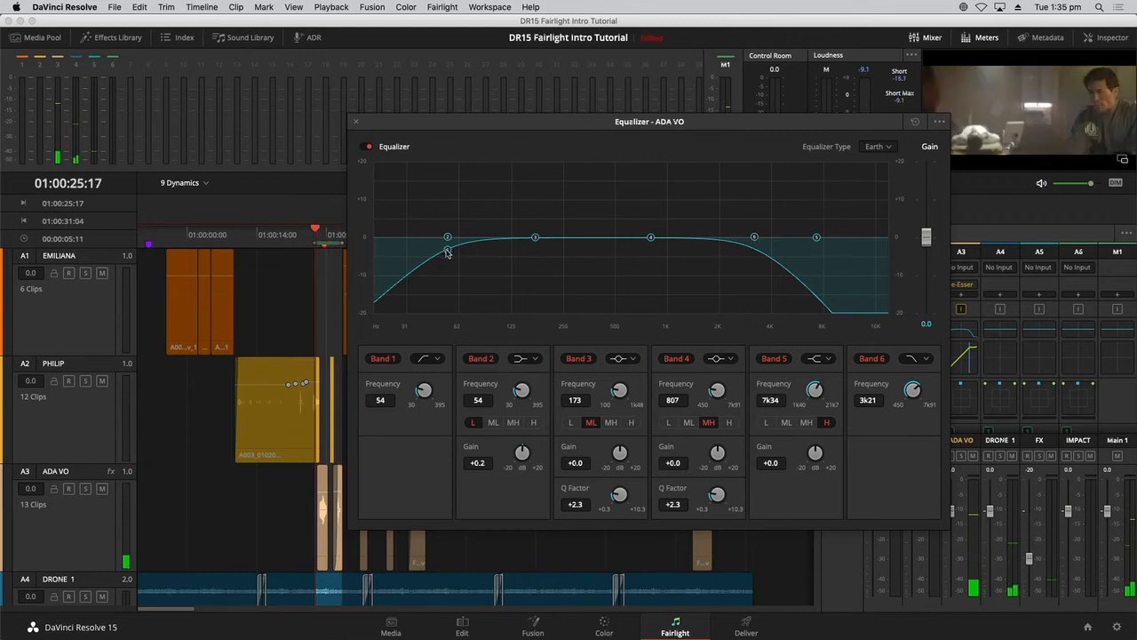
drag(448, 252, 542, 249)
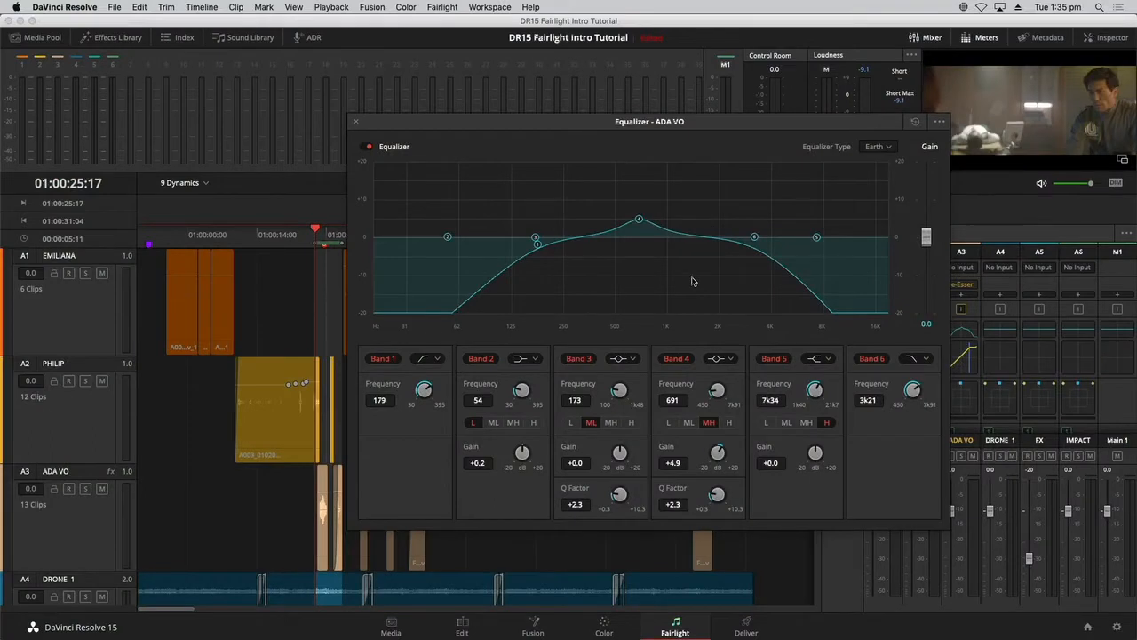
click(356, 123)
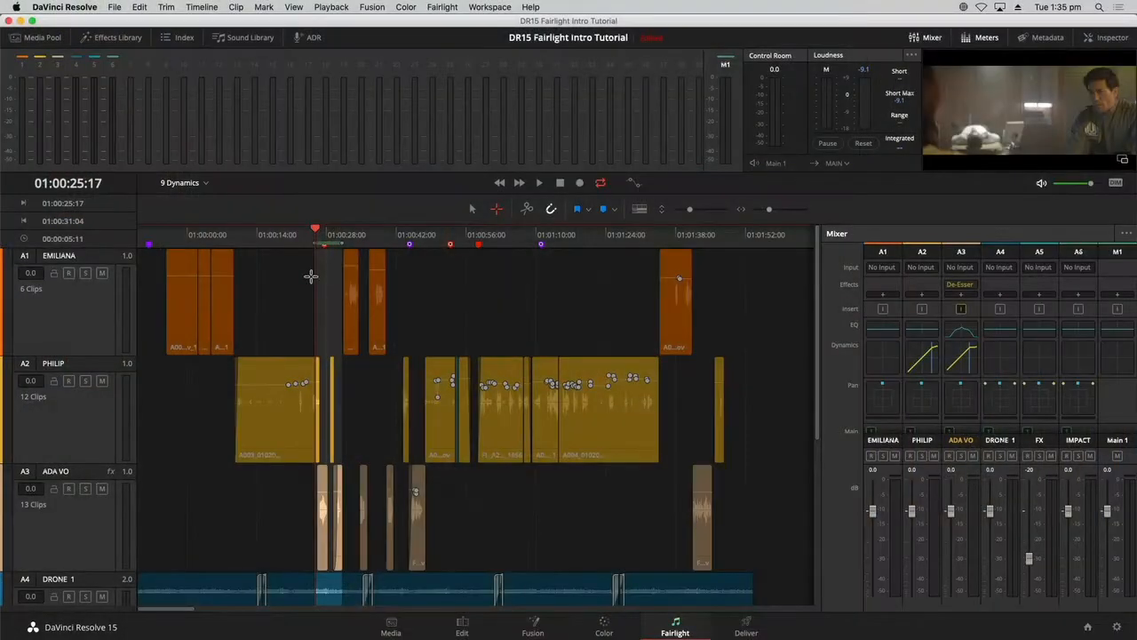
- Clear the range selection and play the timeline from the first A3 clip to hear the equalized voice-over
click(311, 276)
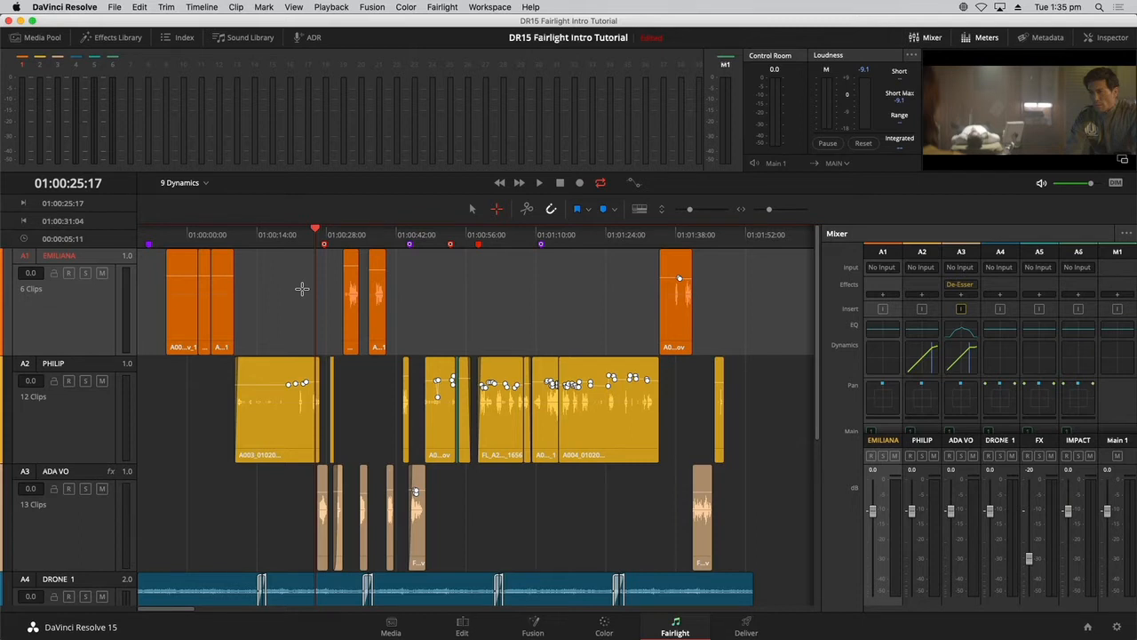
key(space)
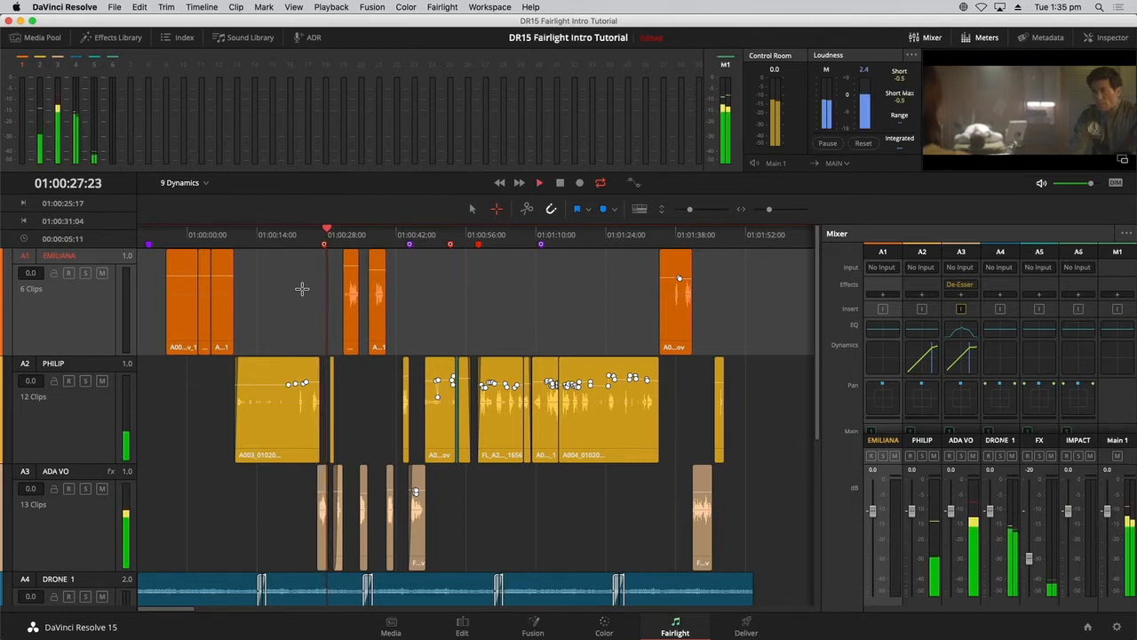
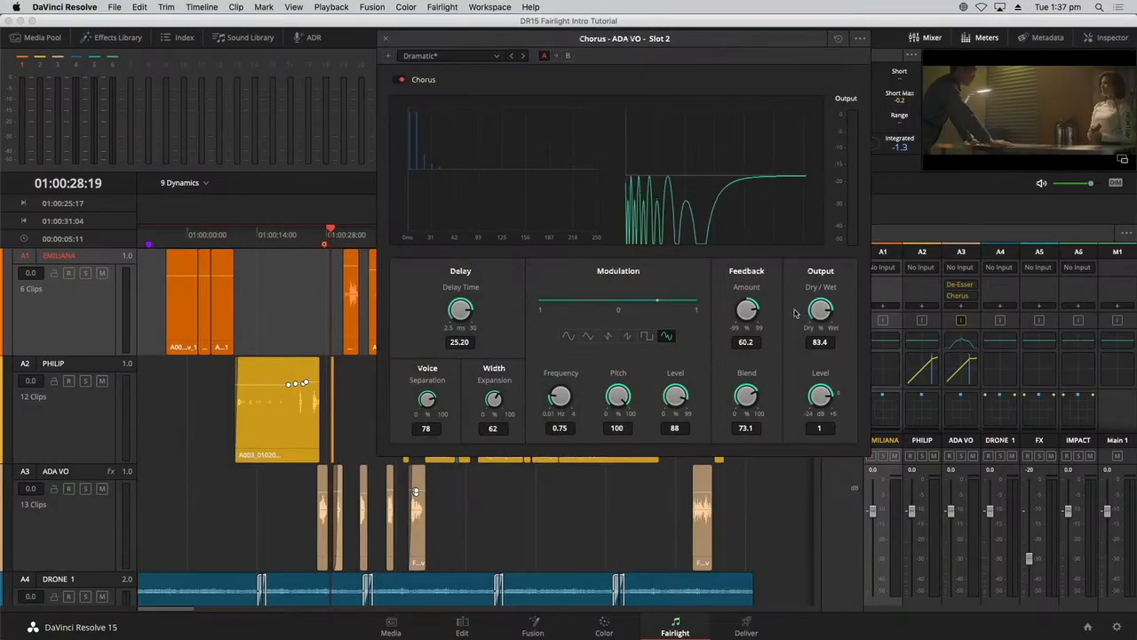
- Try the A3 Chorus fully dry, set its Dry/Wet to about 79.3% and close the effect window
mouse_move(818, 310)
mouse_down()
mouse_move(836, 307)
mouse_move(810, 304)
mouse_up()
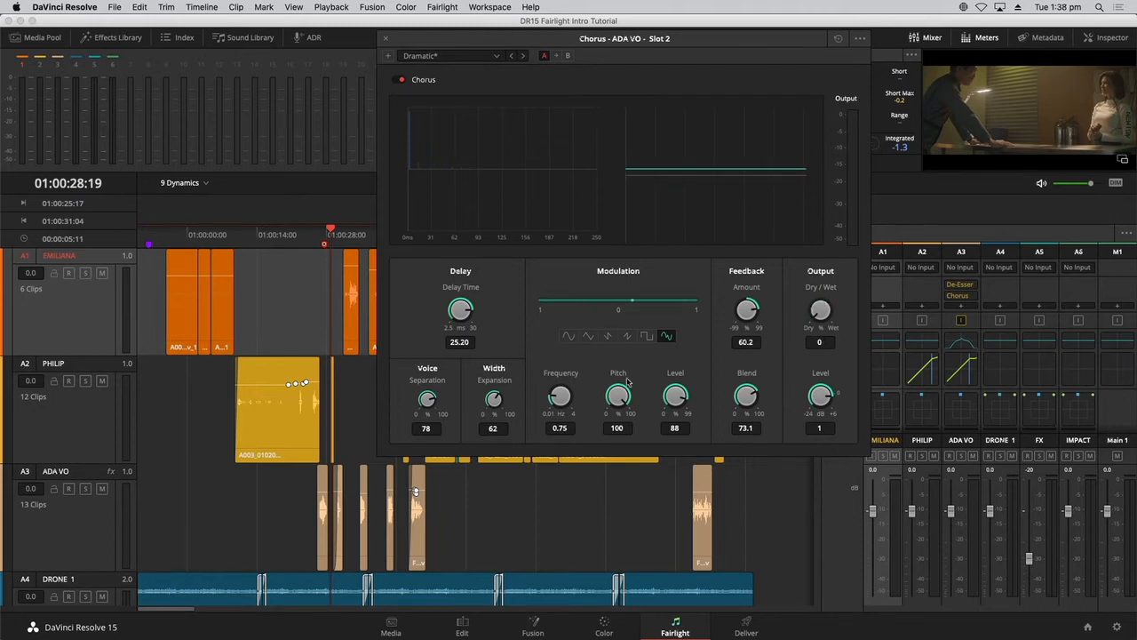
drag(628, 380, 757, 340)
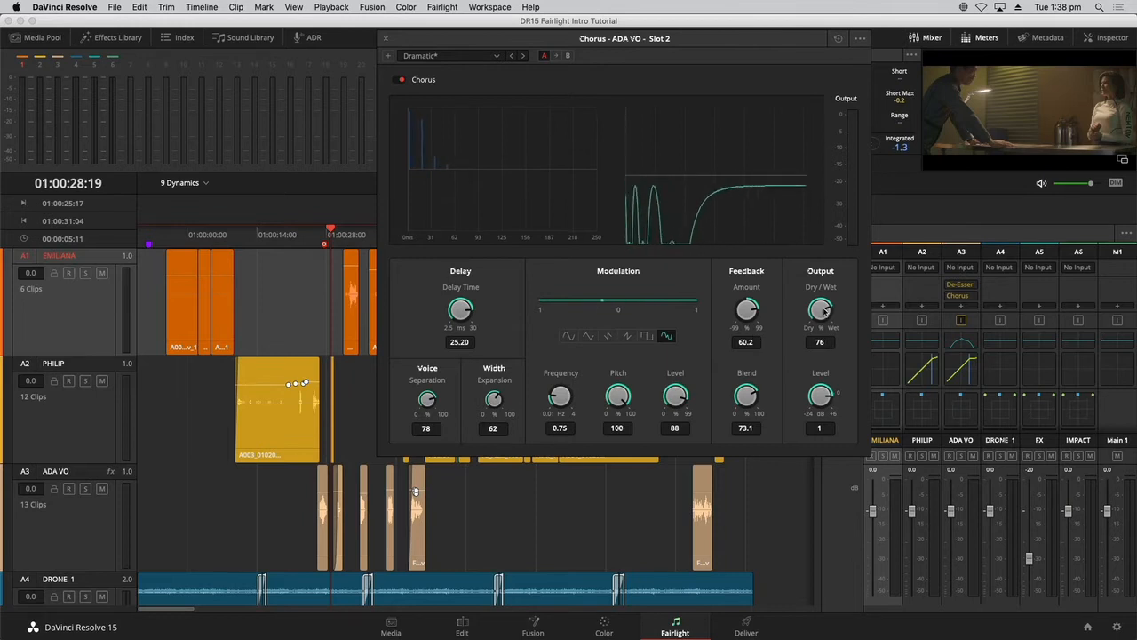
drag(824, 311, 831, 311)
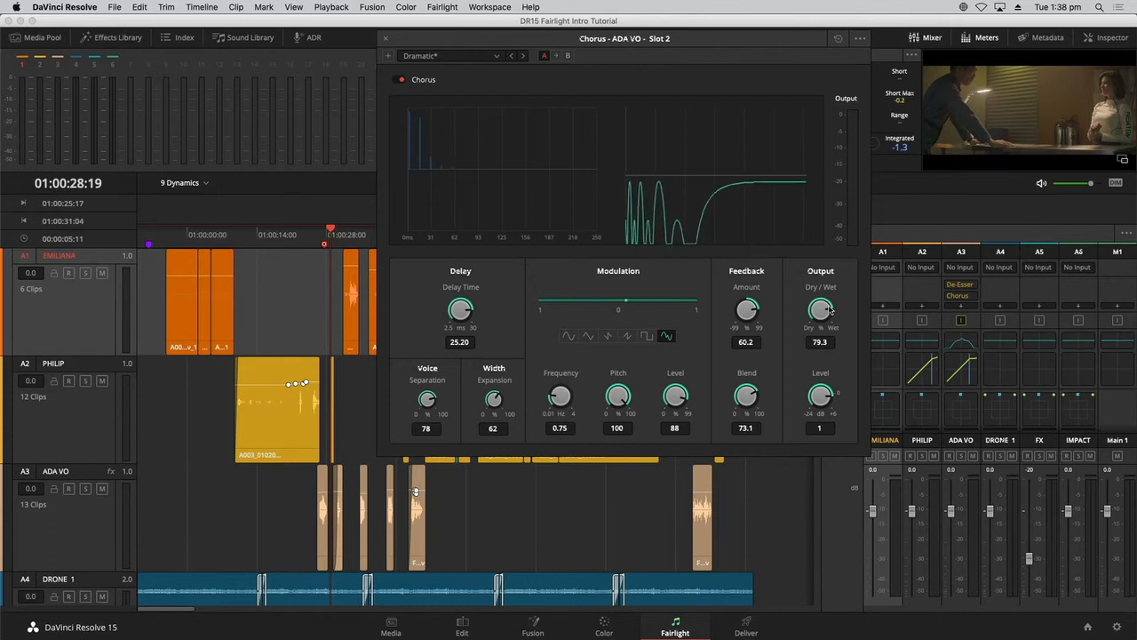
click(385, 41)
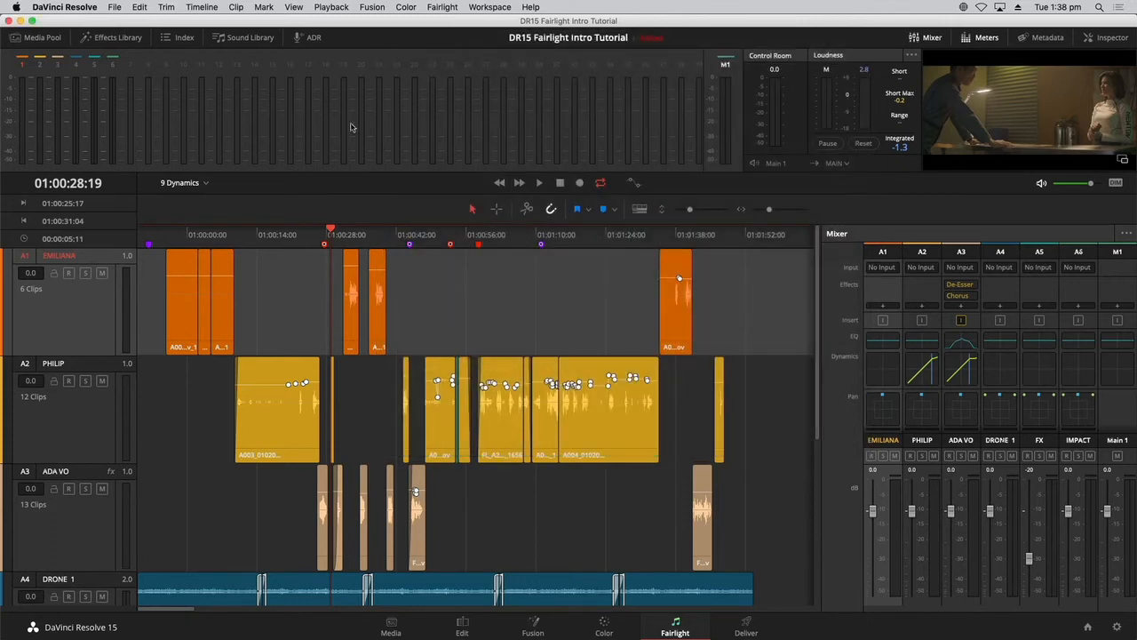
- Switch to the "11 Sound Design" timeline, fit it in view and place the playhead at the first marker, 00:59:52:07
click(315, 240)
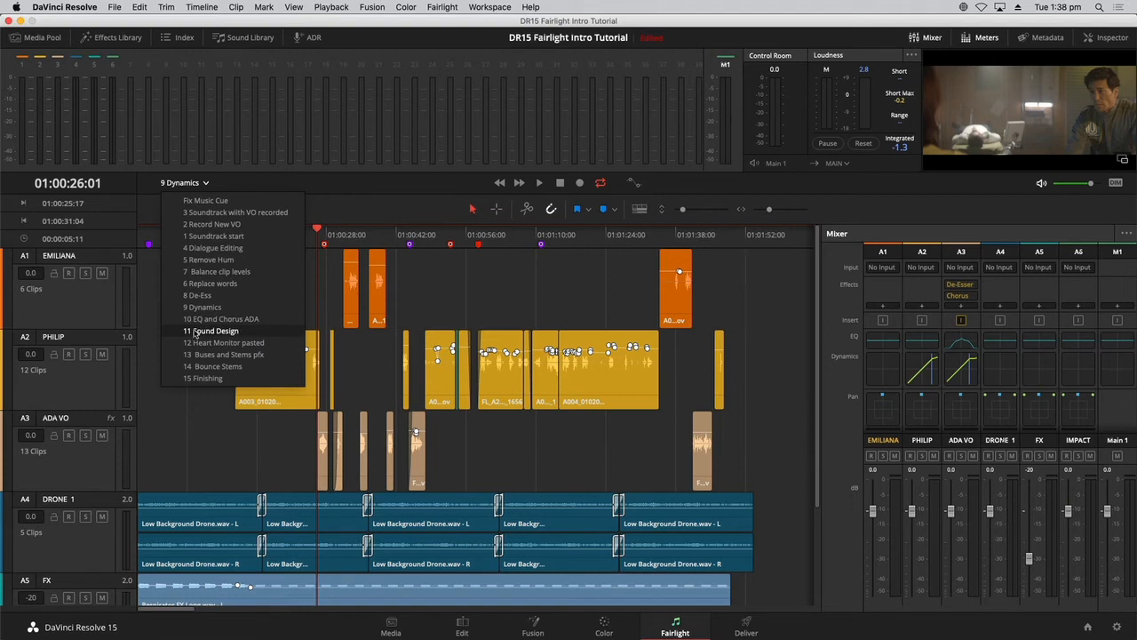
click(195, 332)
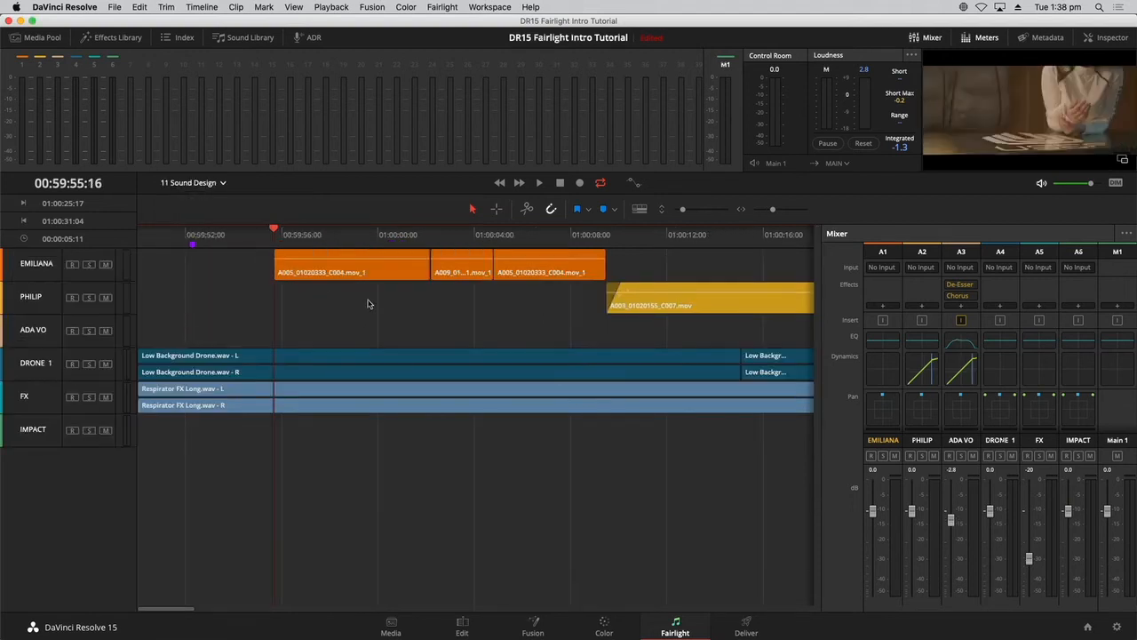
key(shift+z)
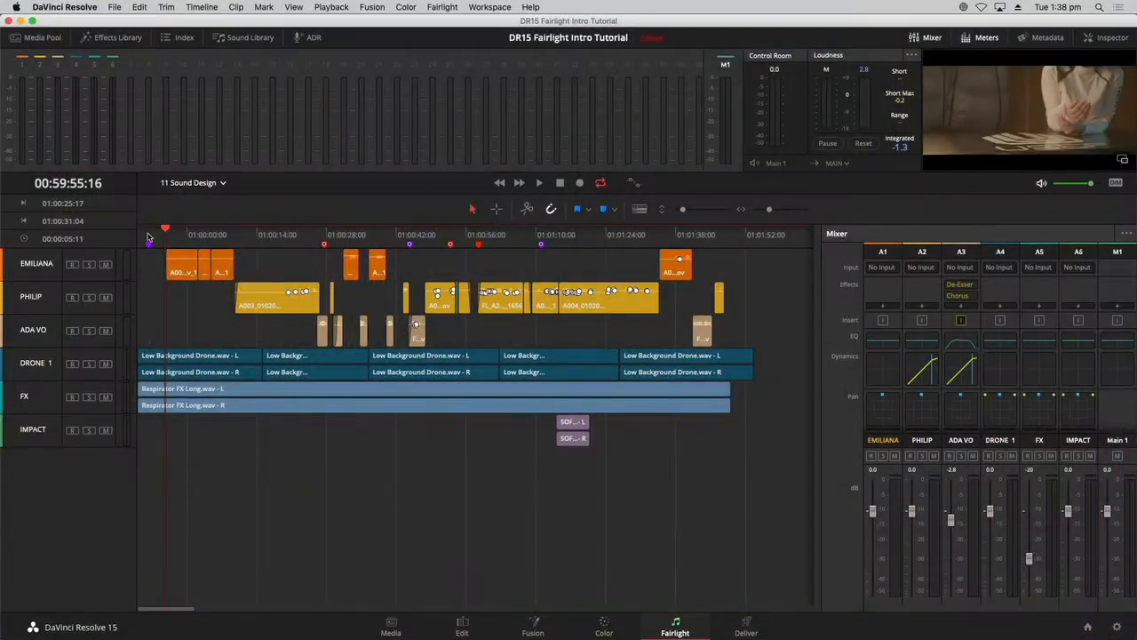
click(150, 234)
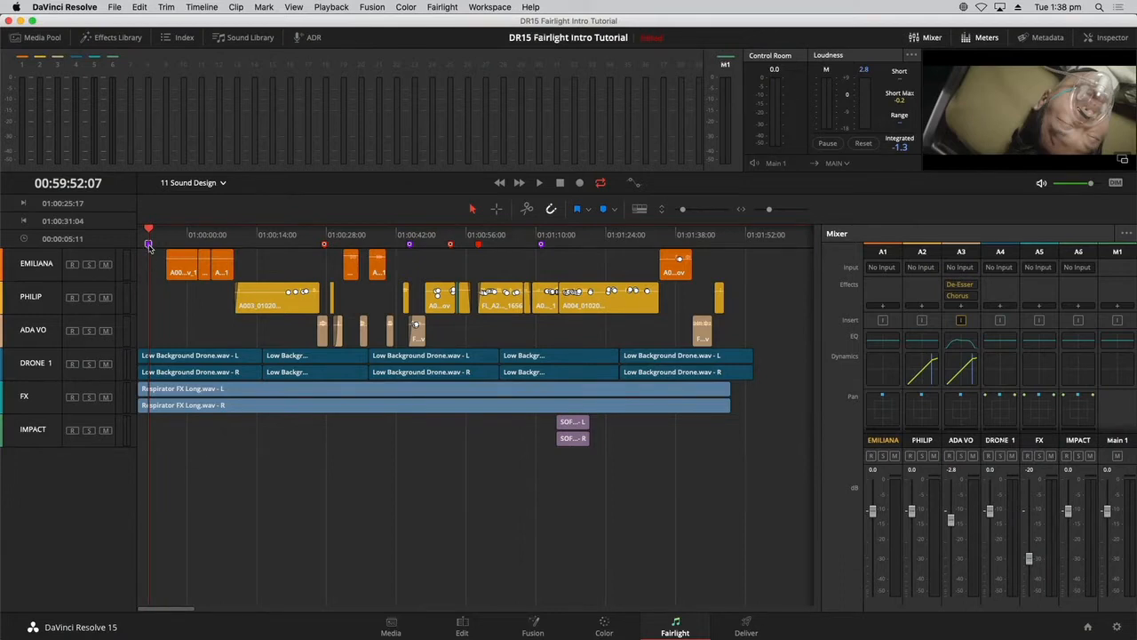
- Check the details of the first timeline marker, then hide the mixer and the meters to enlarge the timeline
double_click(149, 244)
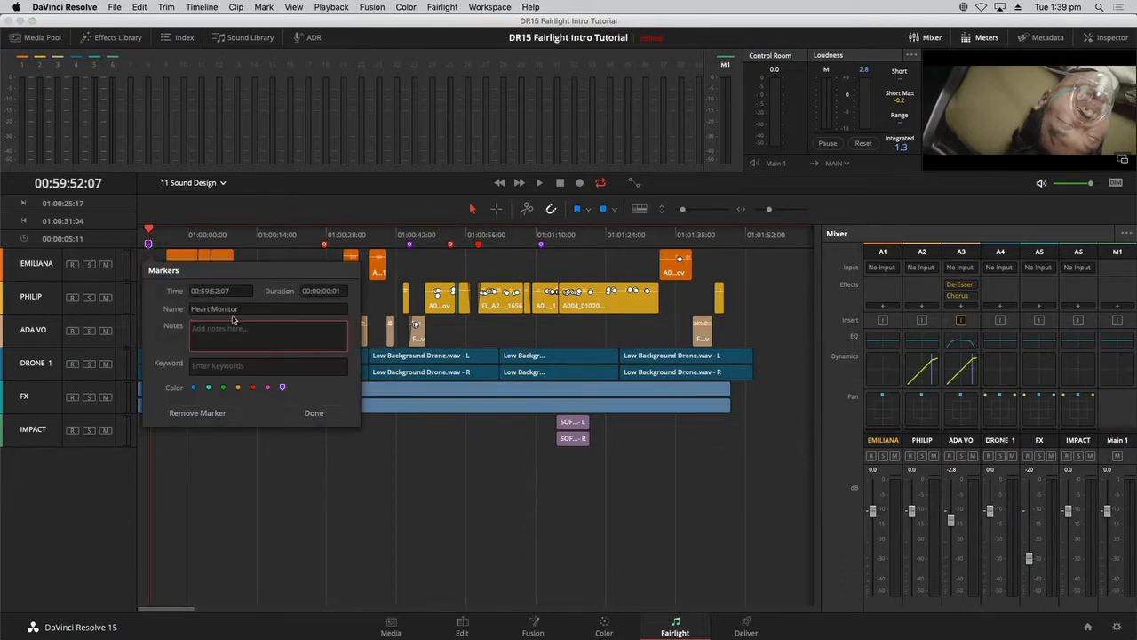
click(338, 514)
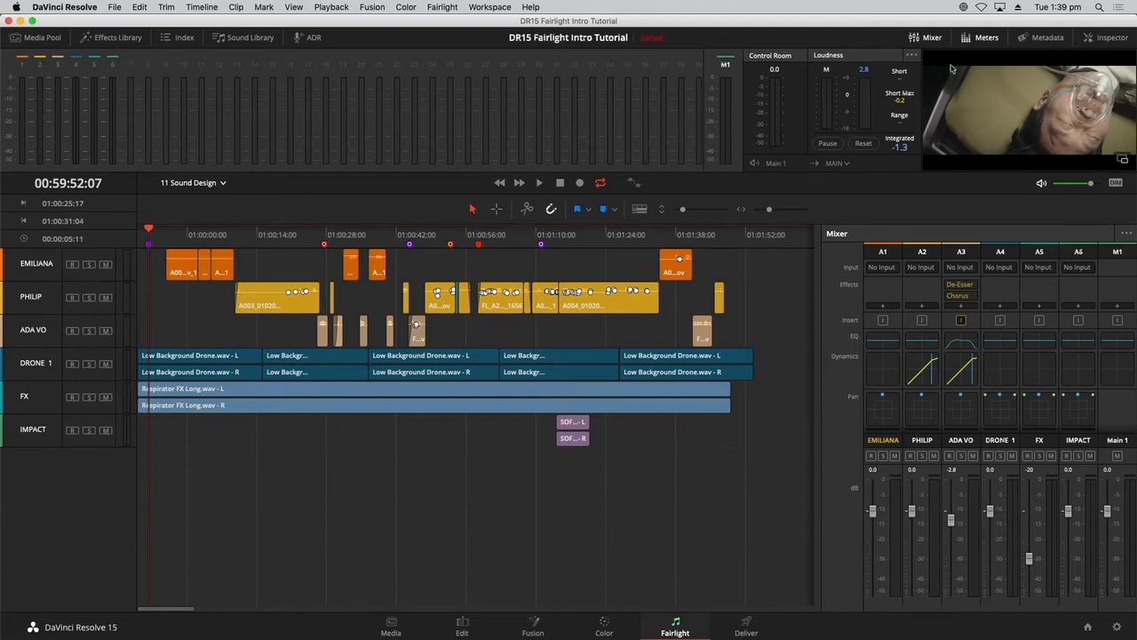
click(926, 37)
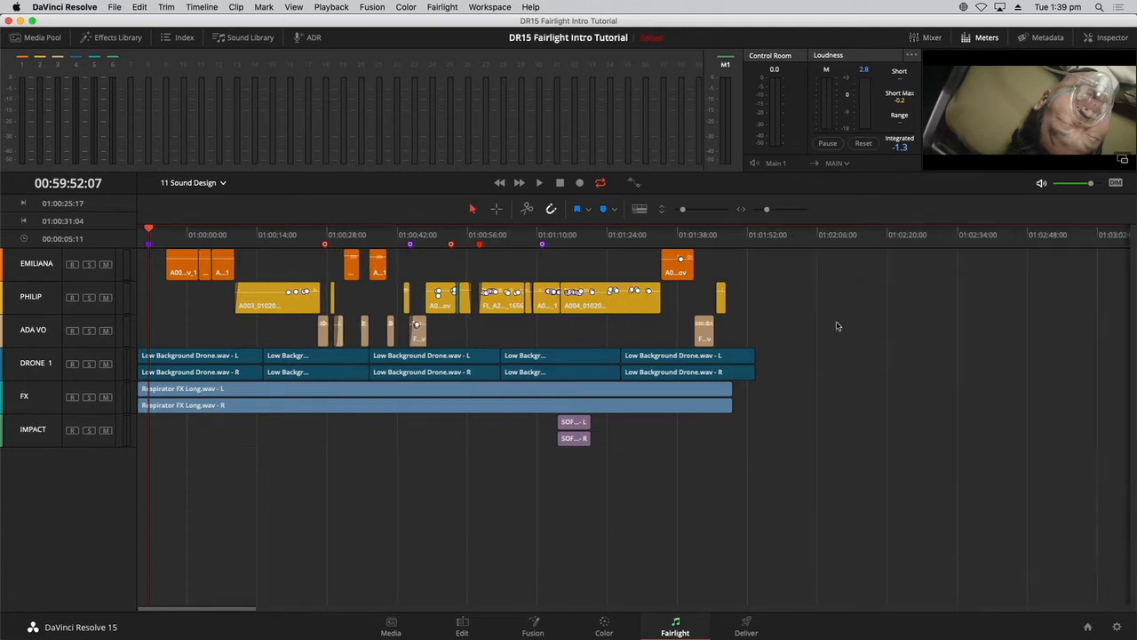
click(989, 39)
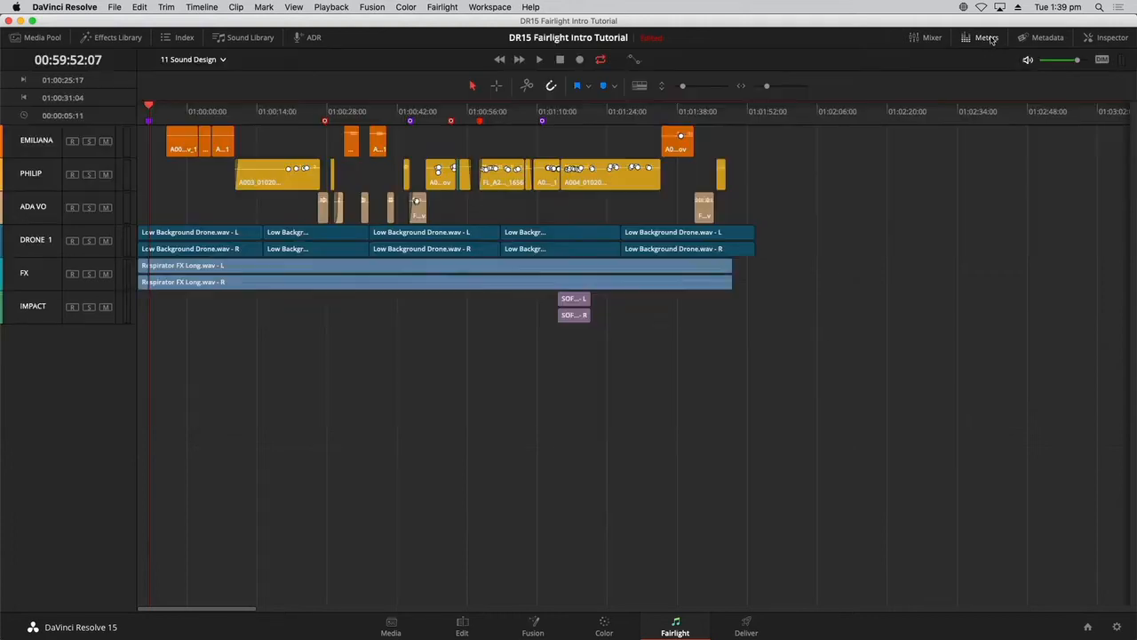
- Add one stereo audio track below the DRONE 1 track
right_click(35, 353)
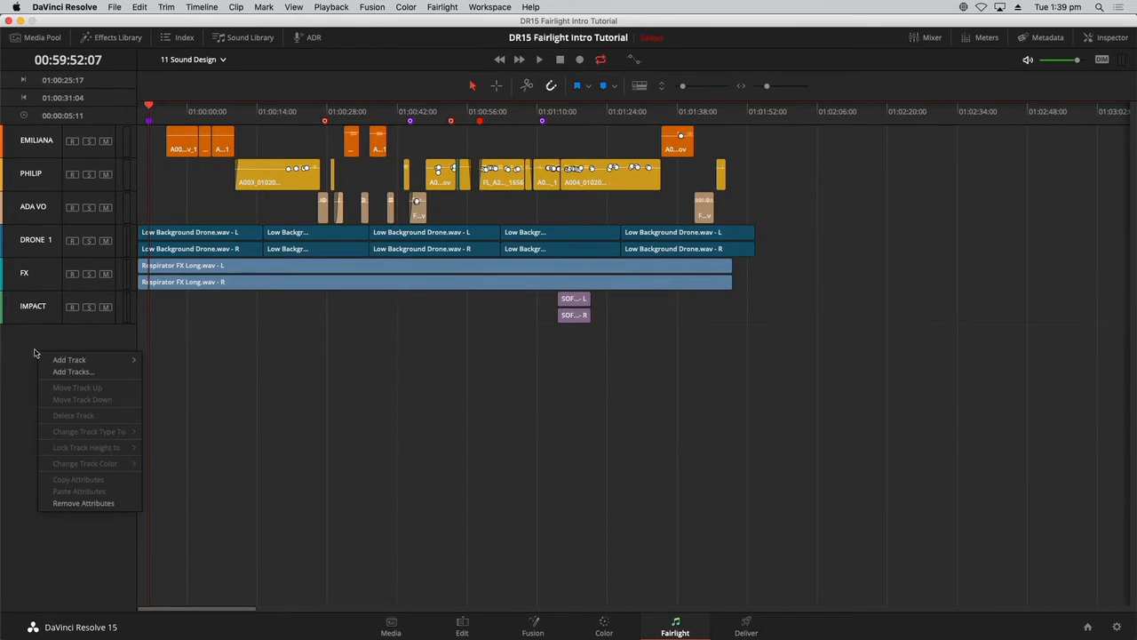
mouse_move(71, 360)
click(79, 339)
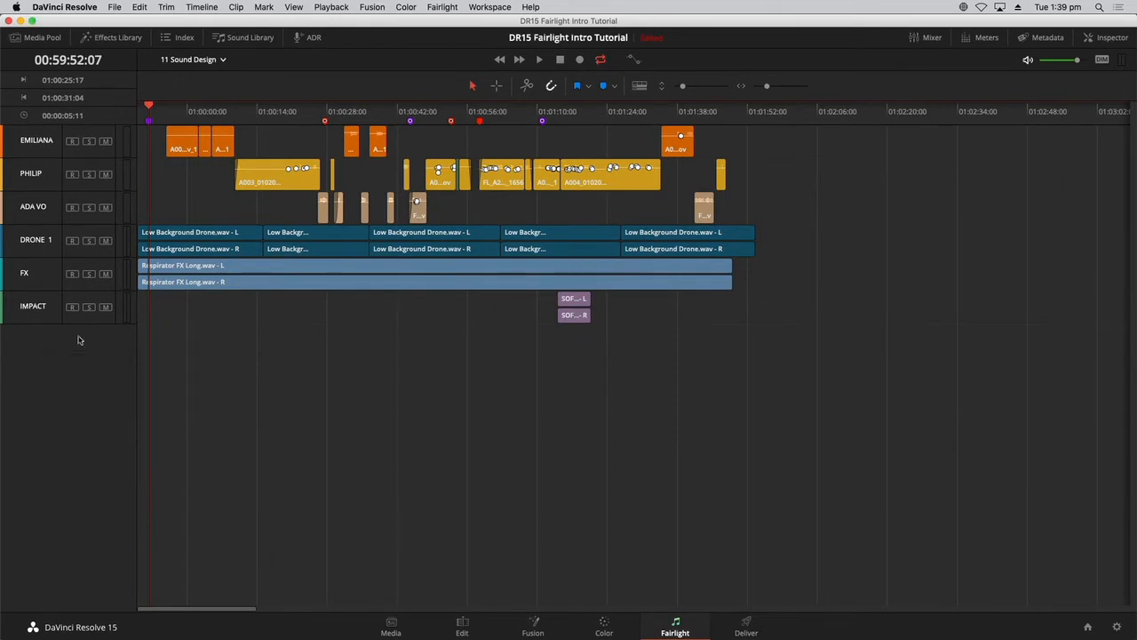
right_click(79, 336)
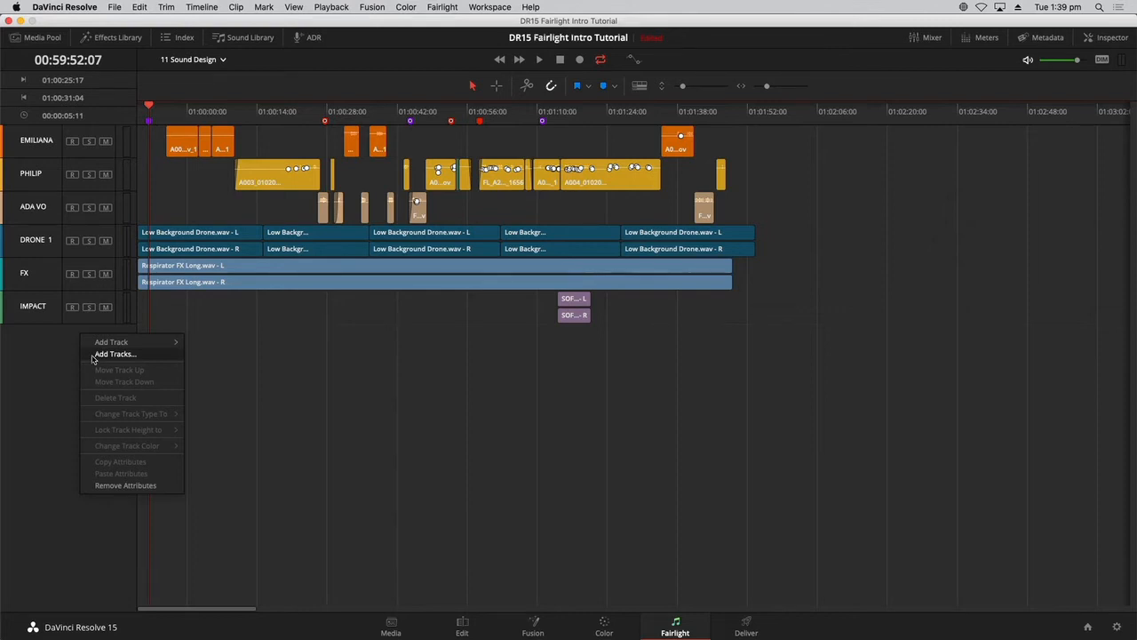
click(111, 354)
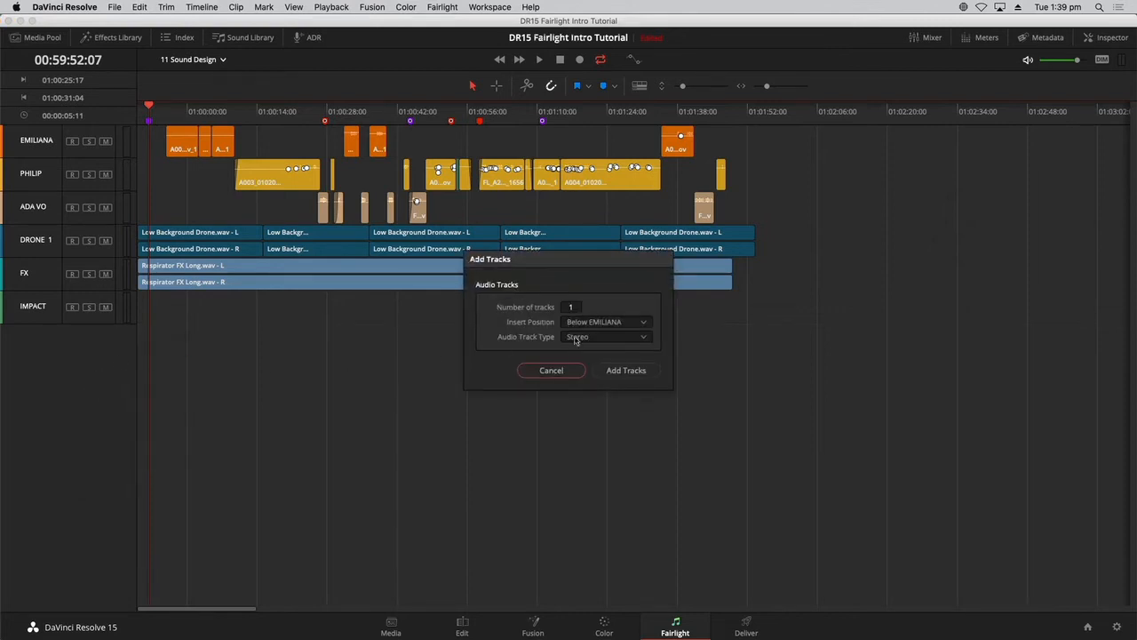
click(621, 323)
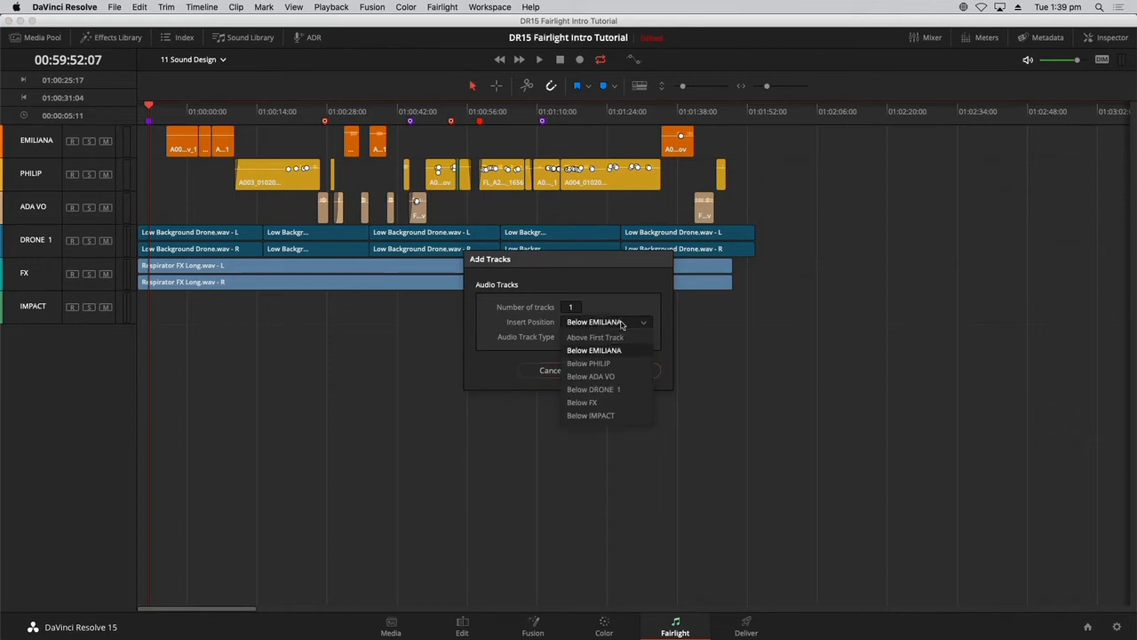
click(624, 394)
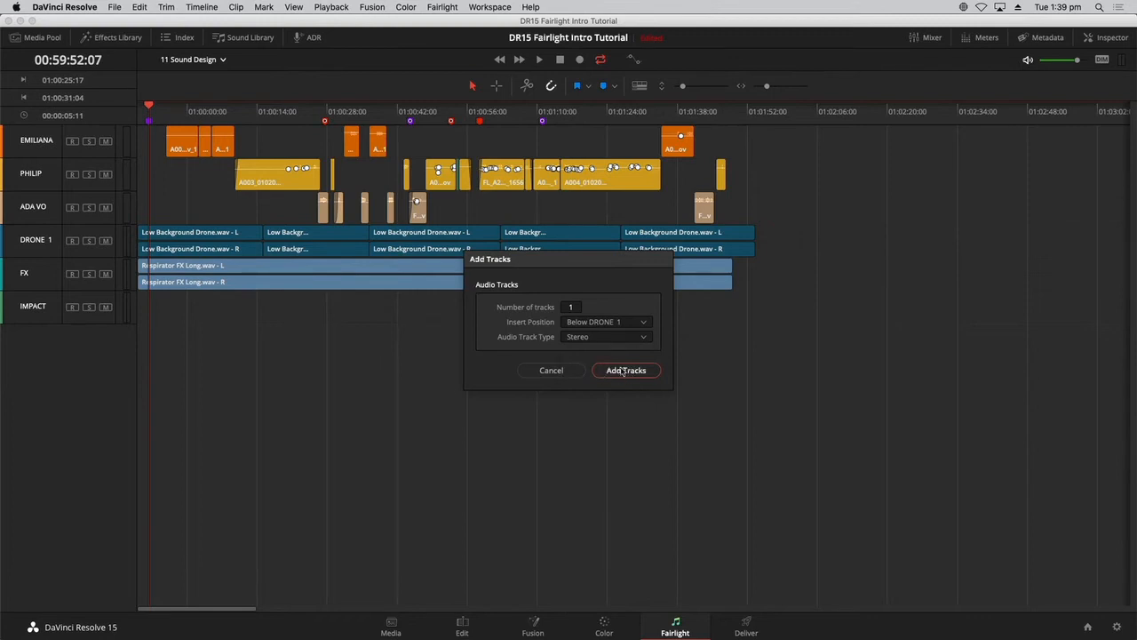
click(625, 371)
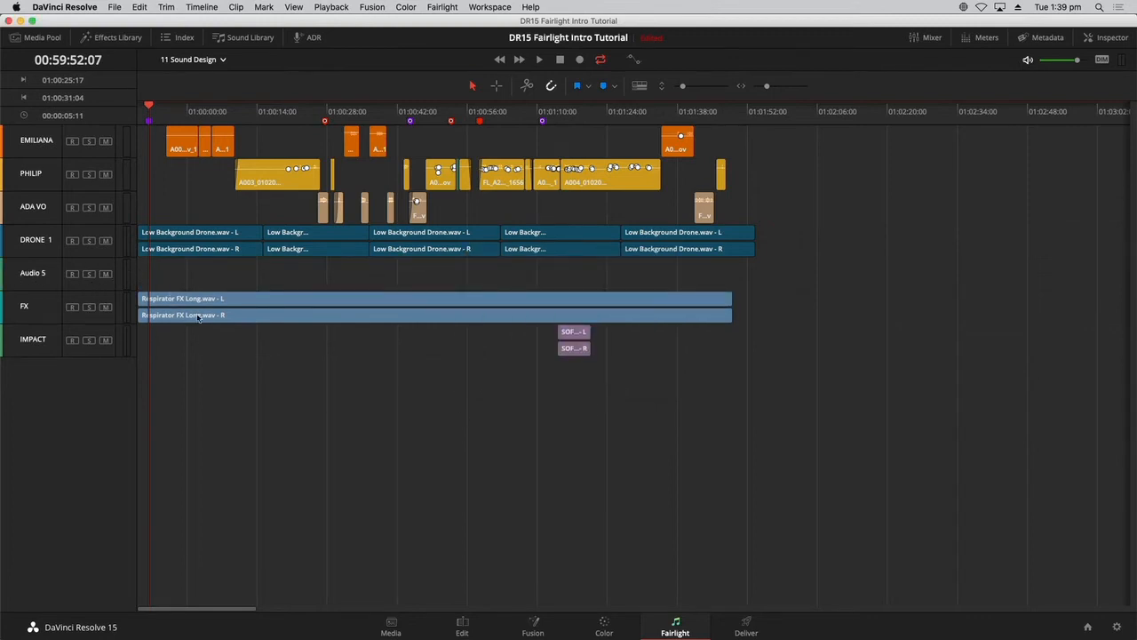
- Rename the new track below DRONE 1 as HEART MONITOR
double_click(43, 279)
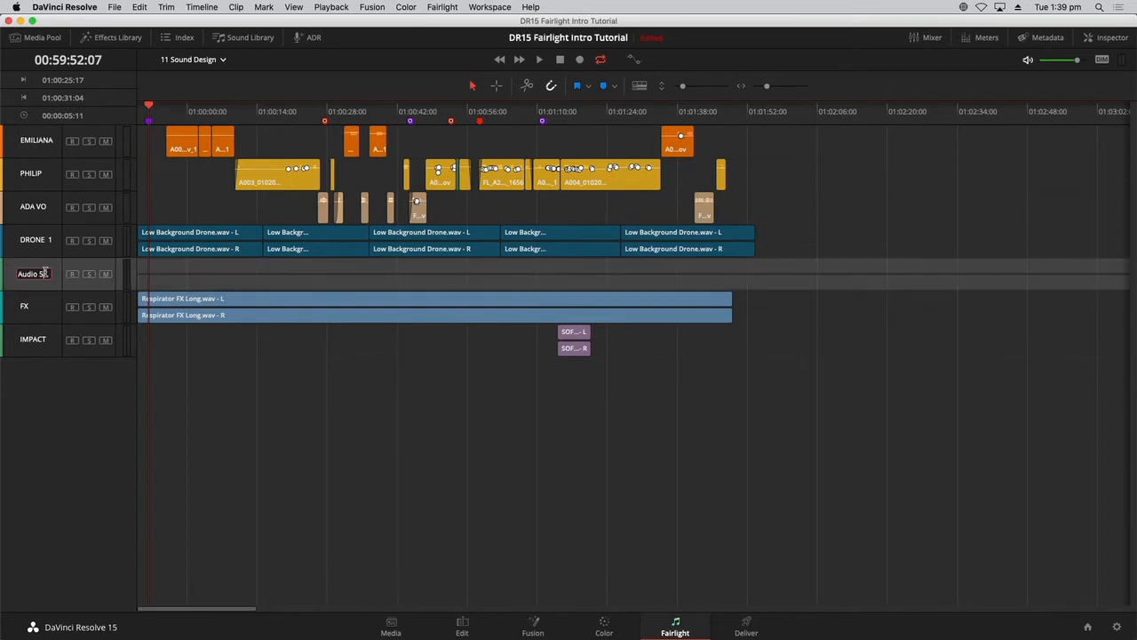
text(HEART MONITOR)
click(211, 372)
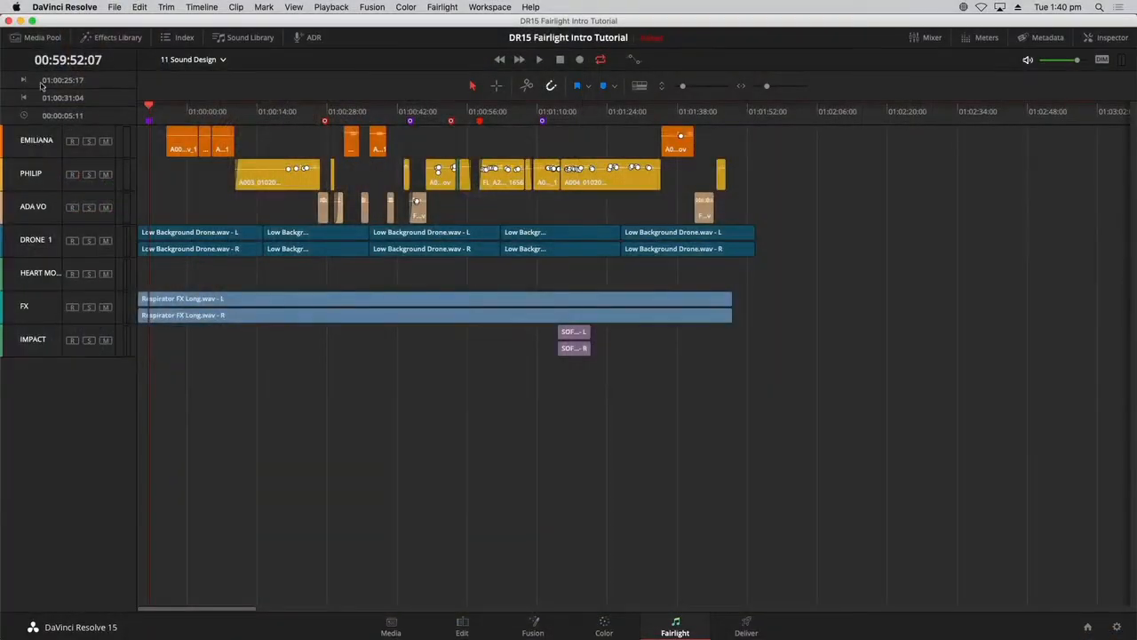
- Show the media pool, widen its bin list and select the Tutorial Timelines bin
click(42, 39)
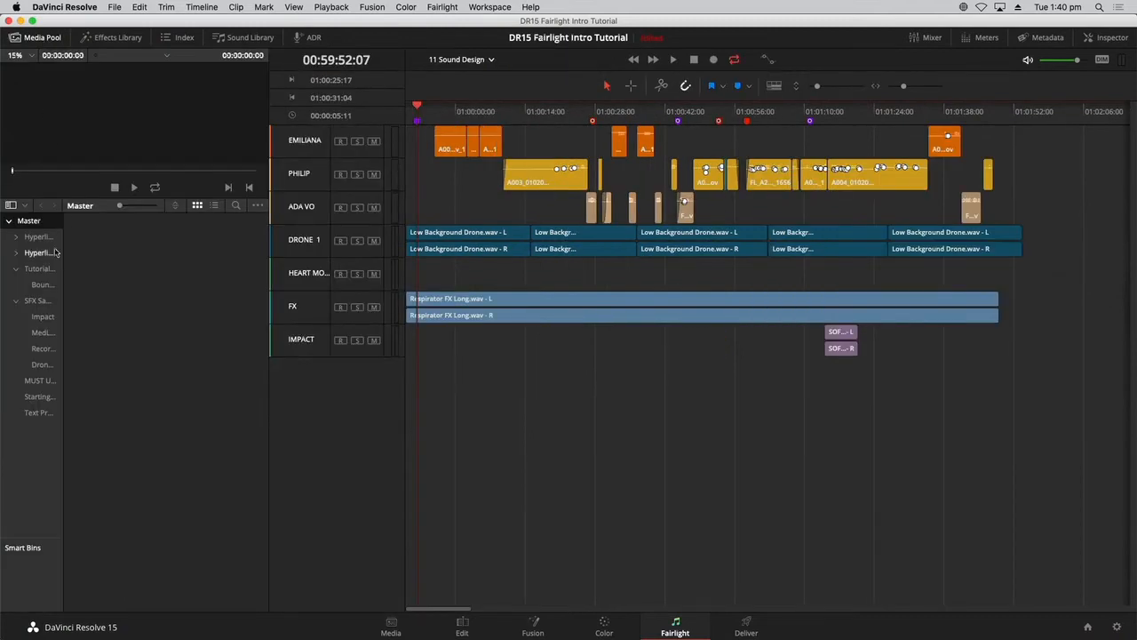
drag(63, 278, 127, 277)
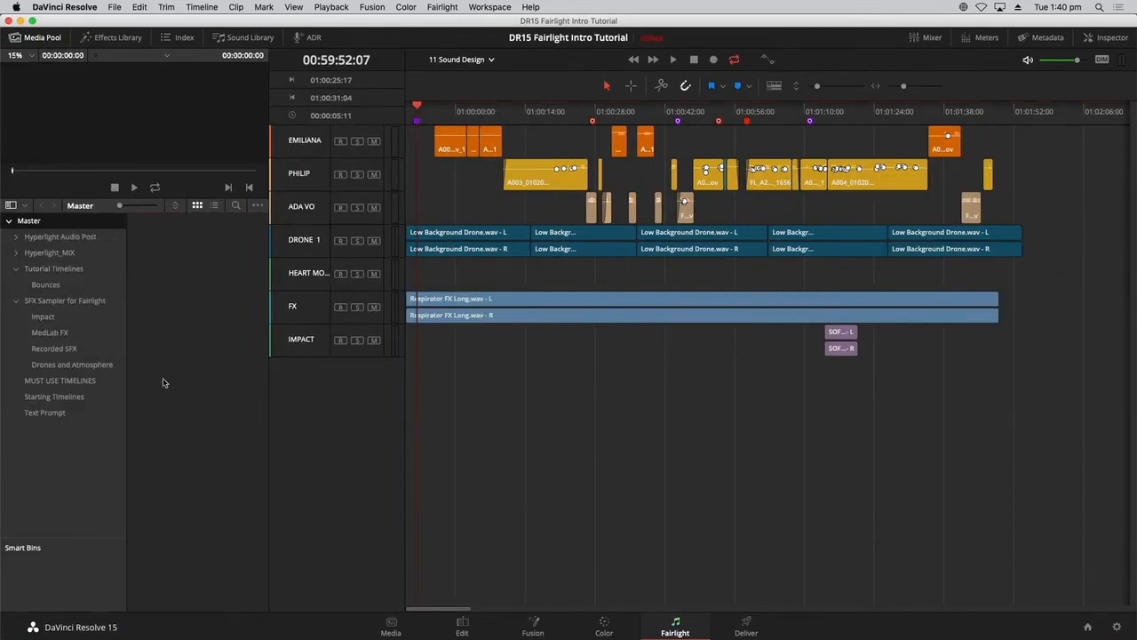
click(75, 270)
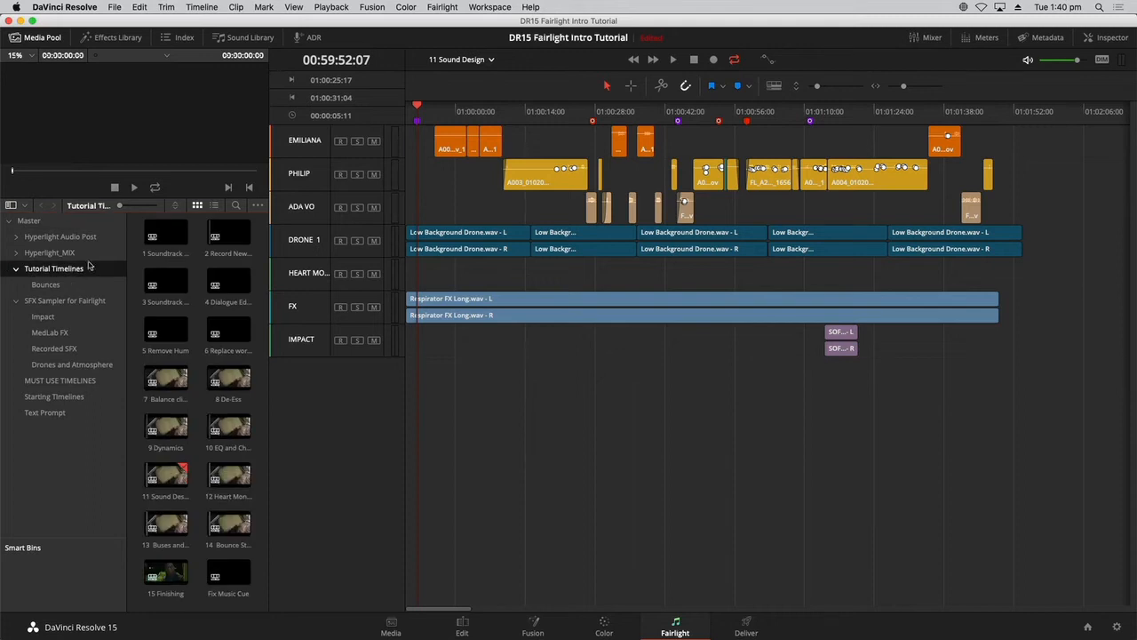
right_click(97, 274)
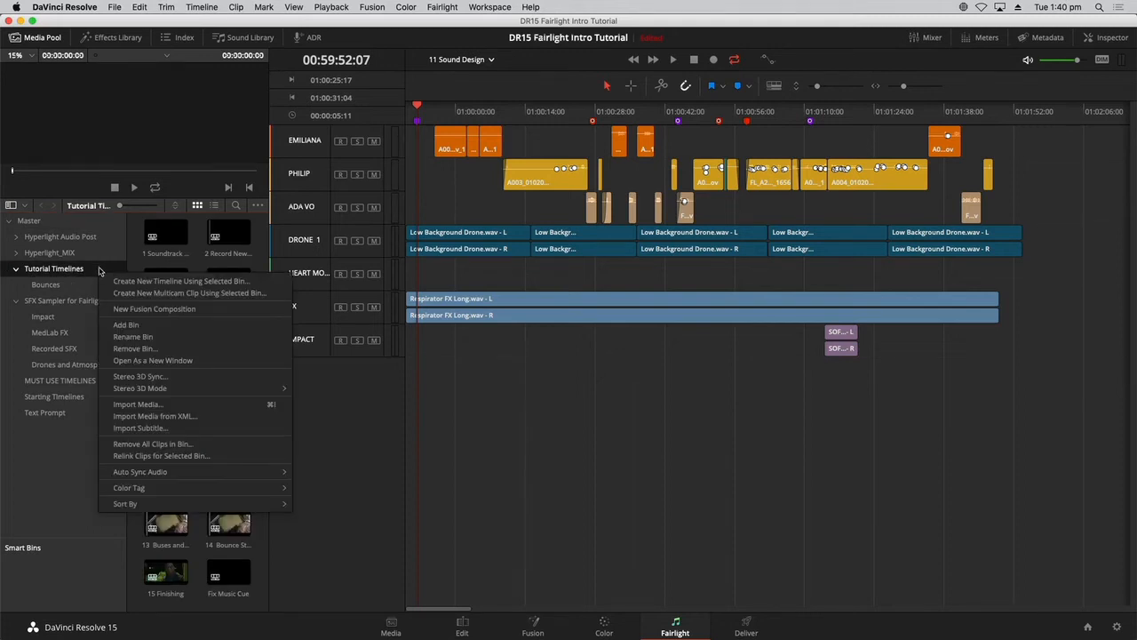
click(107, 256)
click(101, 271)
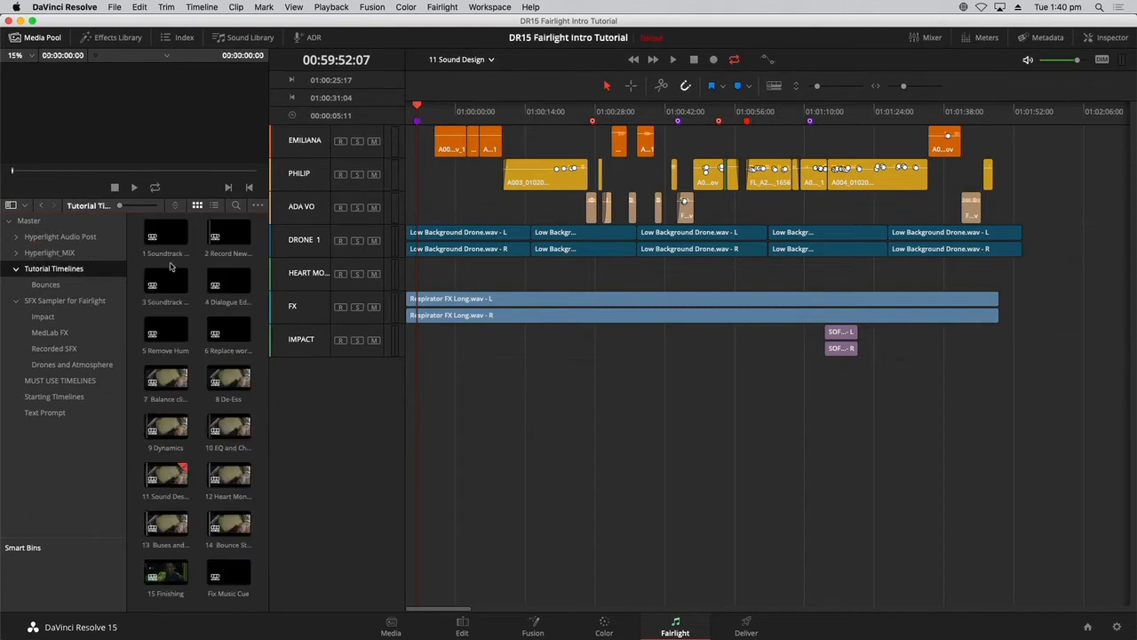
- Create a new empty timeline named "Heart Monitor Mp" in the Tutorial Timelines bin, with one stereo audio track
right_click(197, 268)
mouse_move(214, 275)
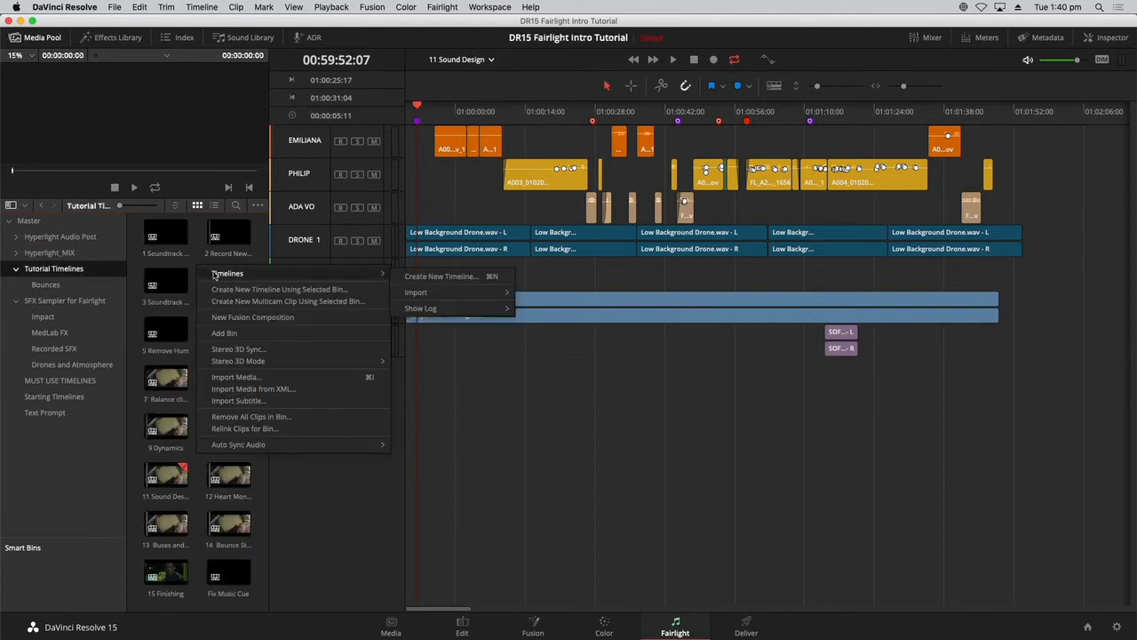
click(407, 276)
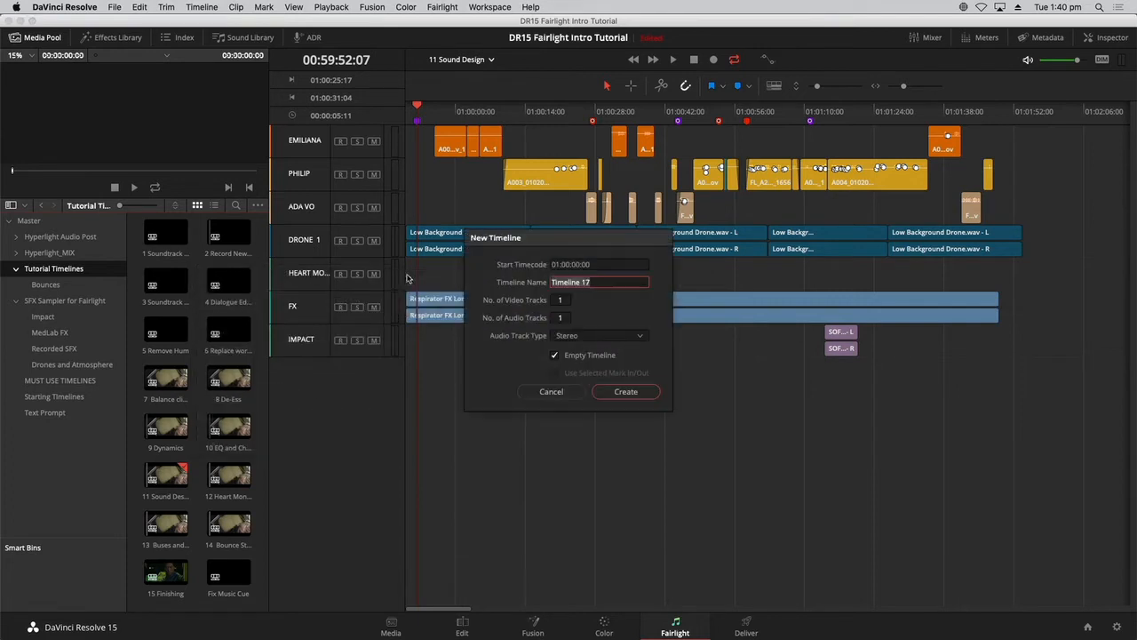
key(BackSpace)
text(Heart Monitor Mp)
key(Return)
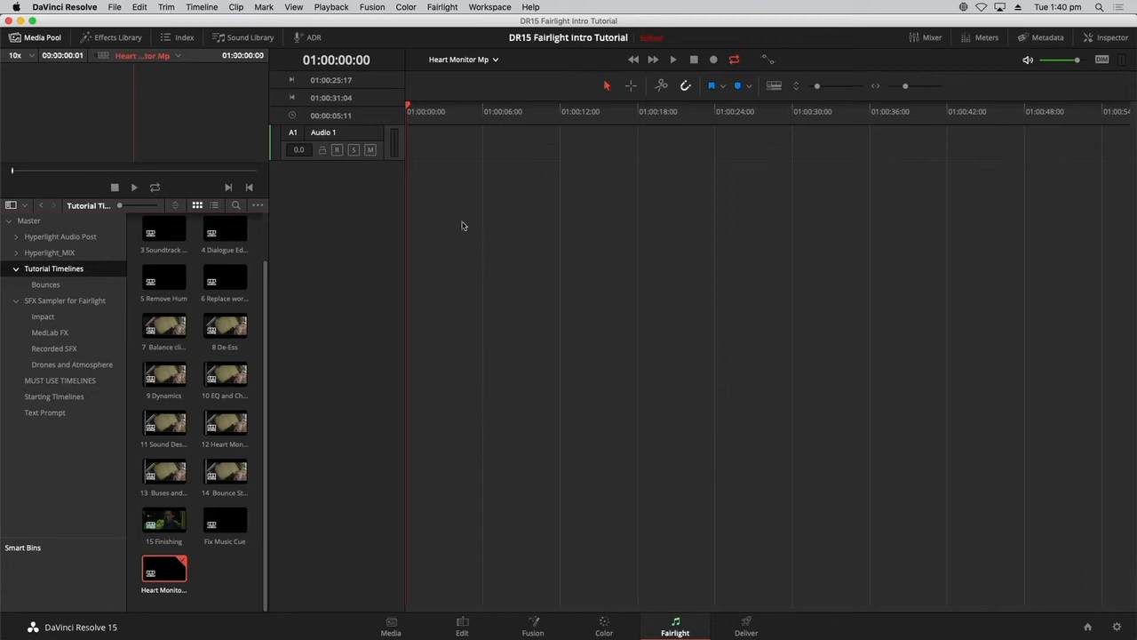
- Hide the media pool, add a second stereo track and name the two tracks NOISE and TONE
click(18, 37)
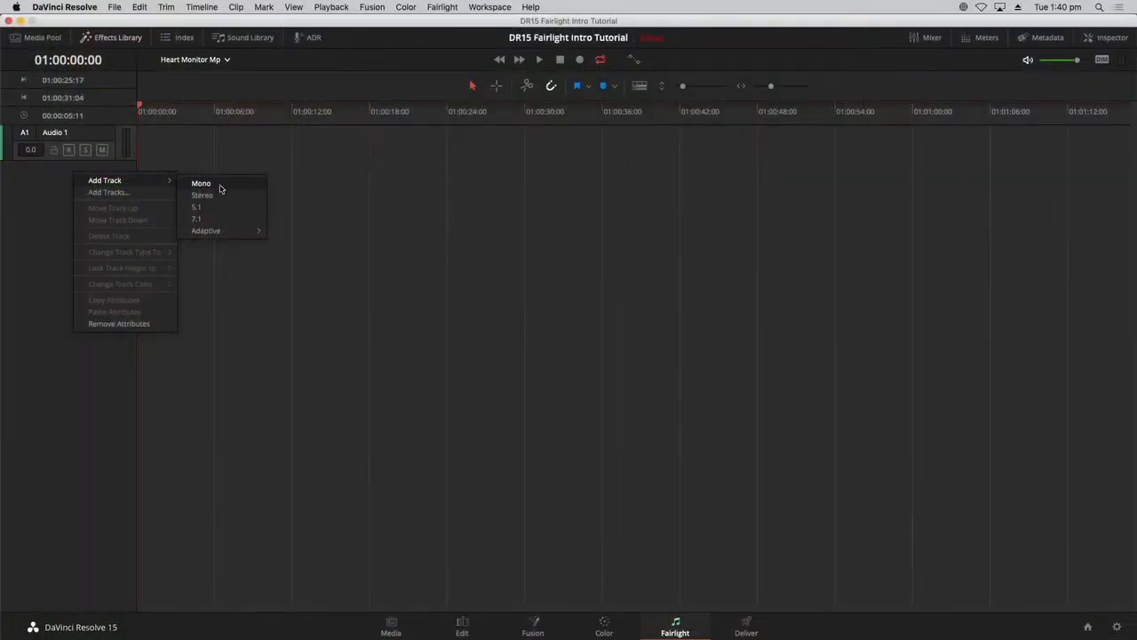
click(220, 197)
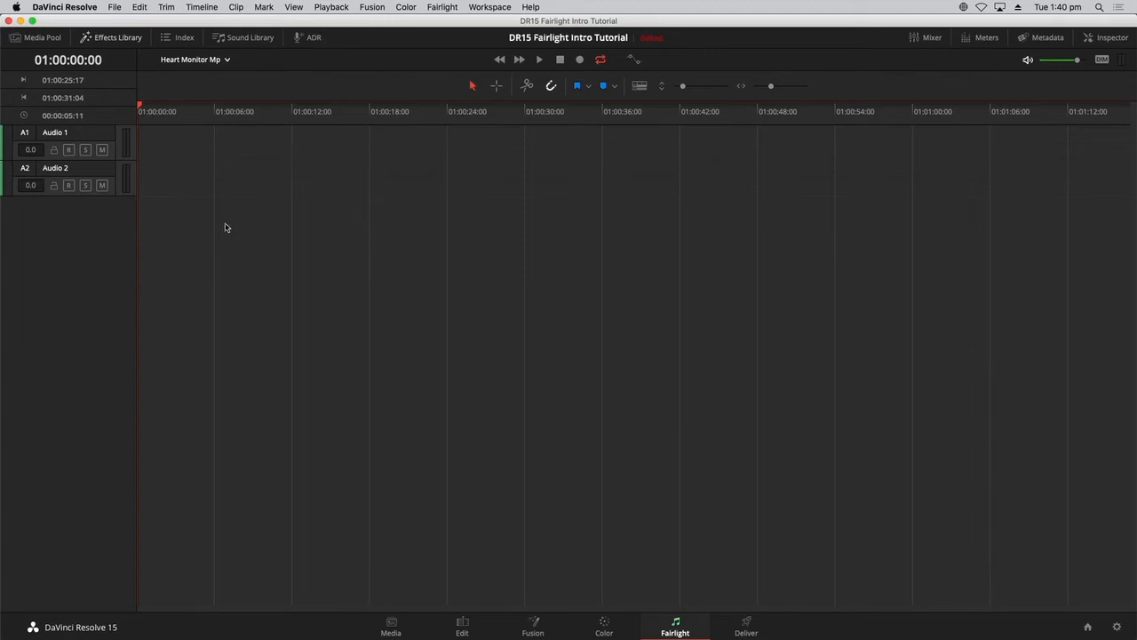
double_click(57, 135)
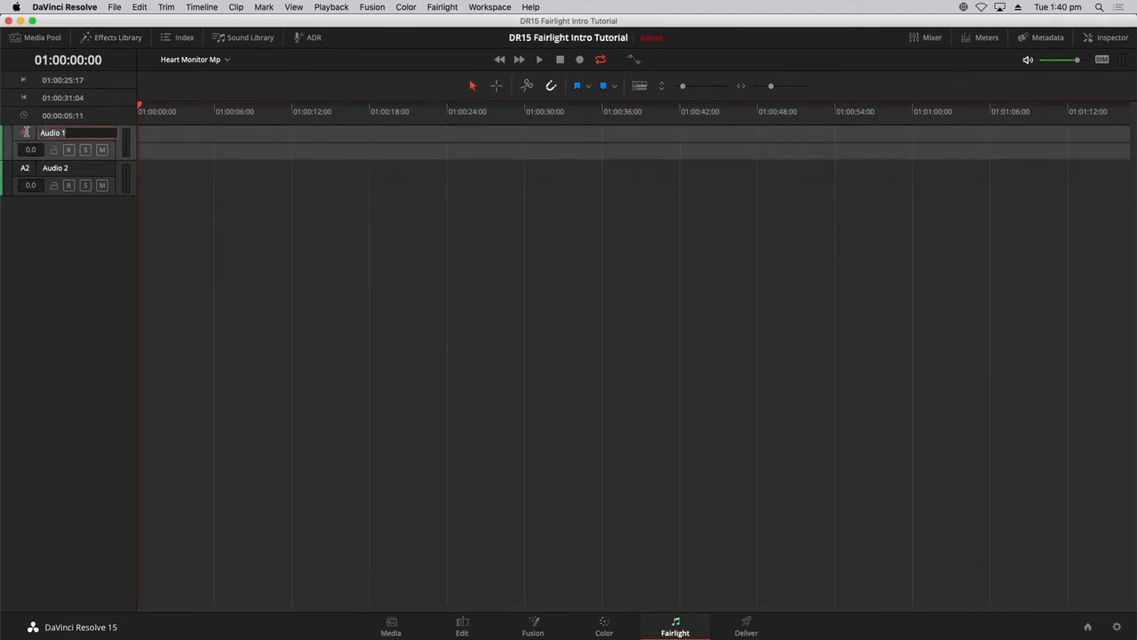
text(NOISE)
double_click(55, 168)
key(super+a)
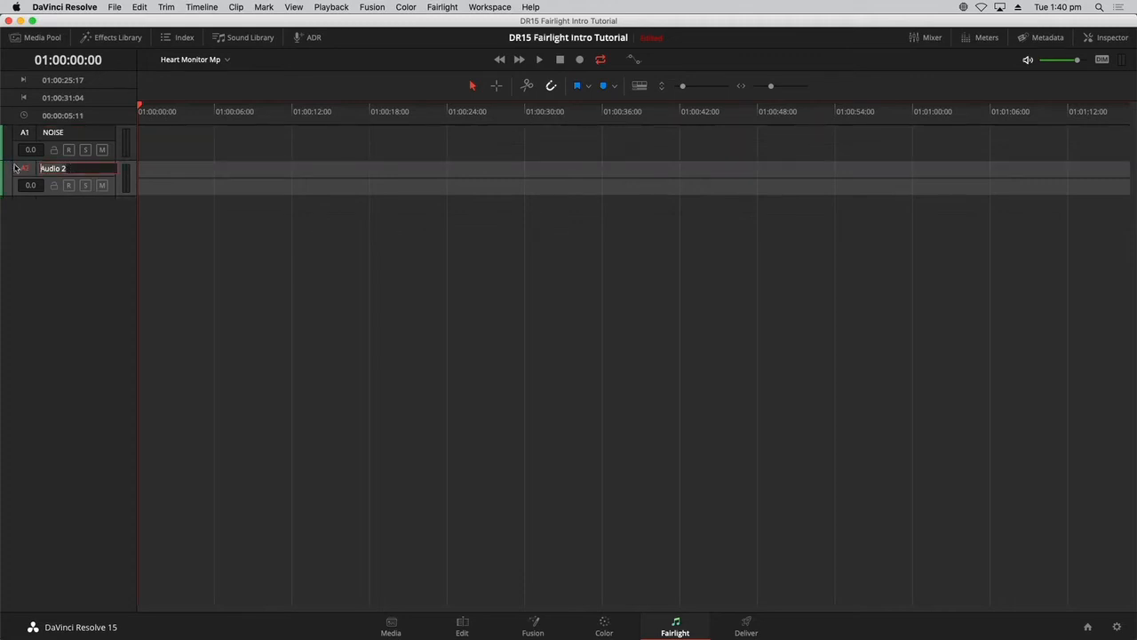
text(TONE)
click(282, 225)
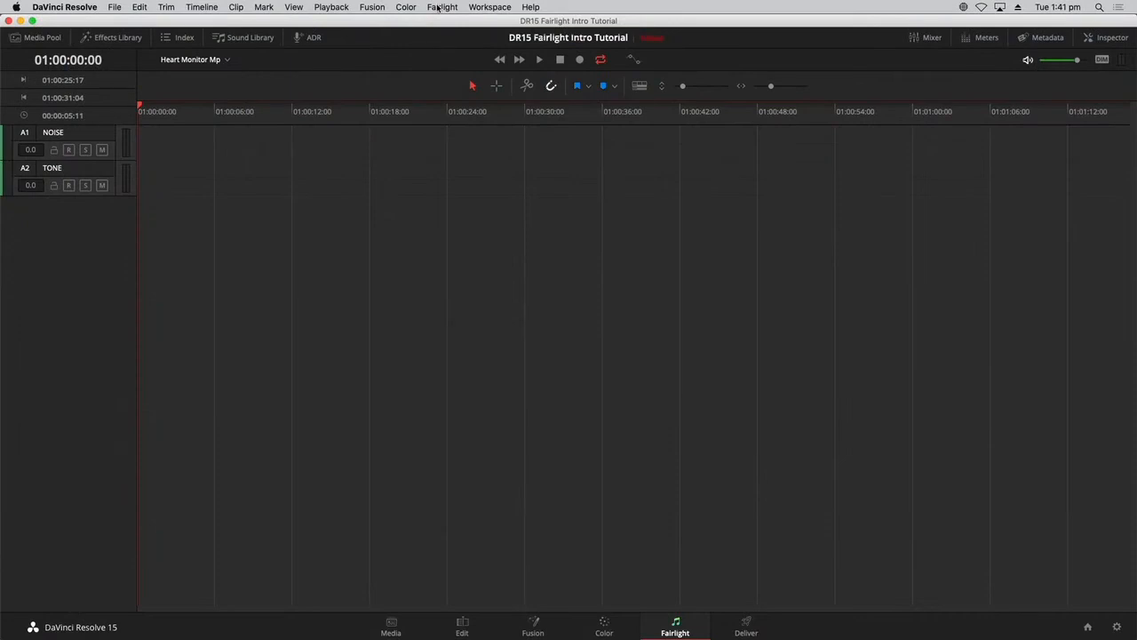
- Open the Test Tones Settings and move the window higher over the timeline
click(438, 7)
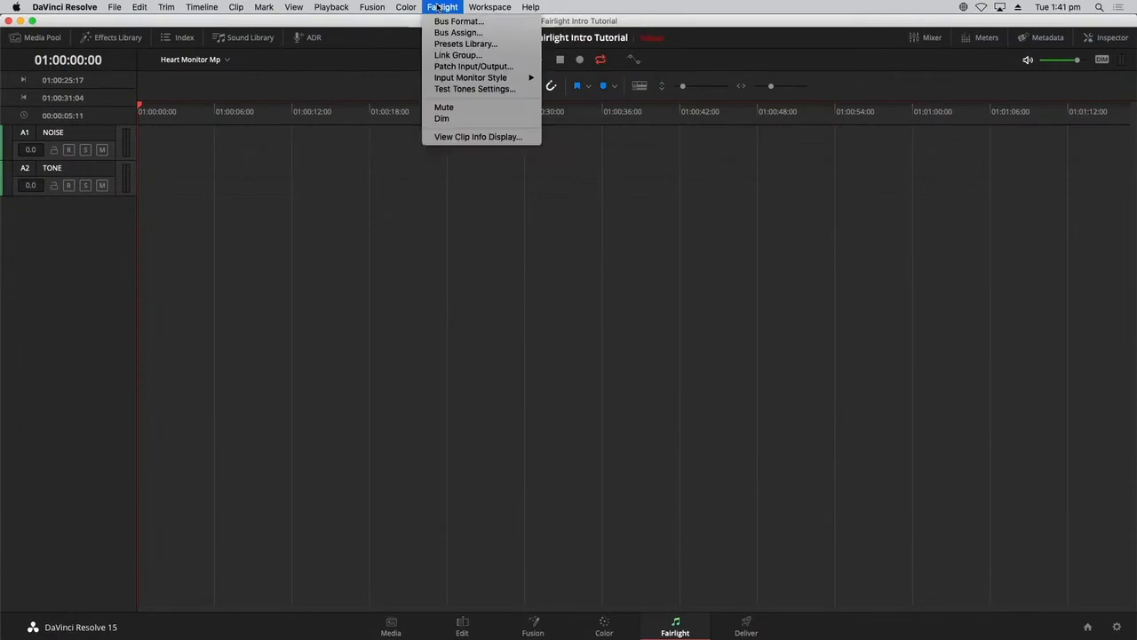
click(430, 89)
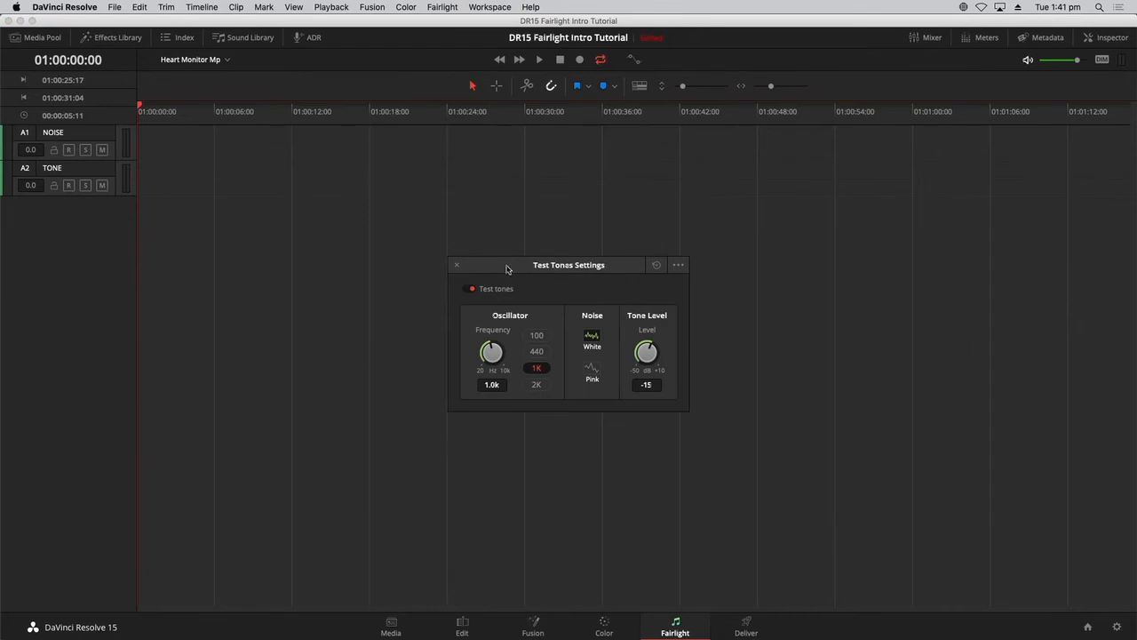
drag(507, 270, 492, 230)
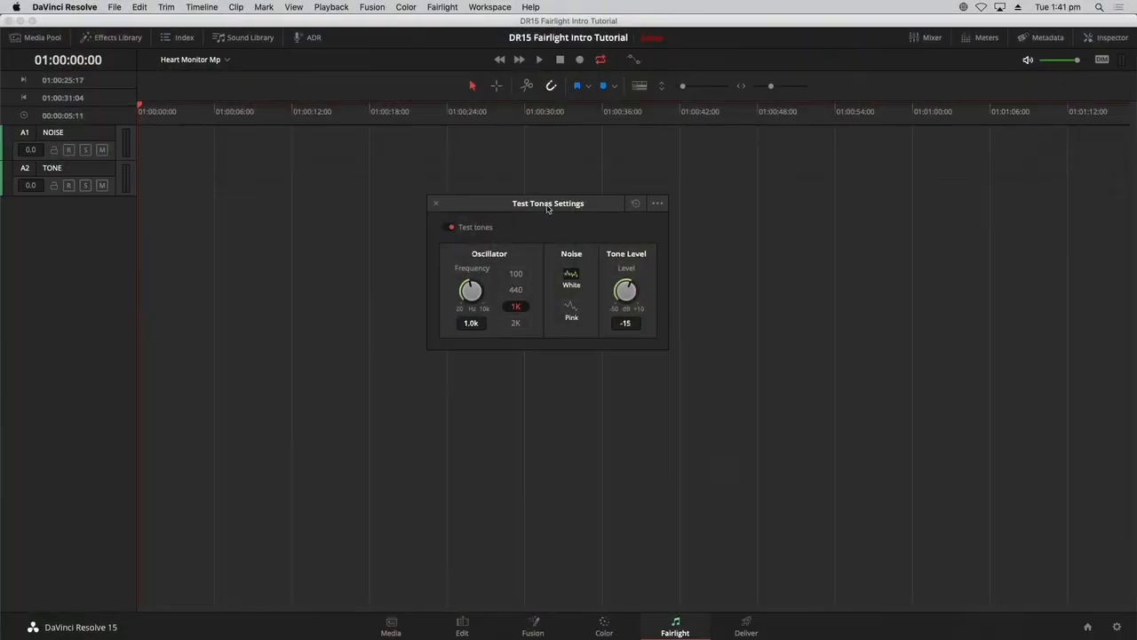
- Patch the Noise source of the system test tones to the NOISE-L and NOISE-R track inputs and close the patch window
click(661, 205)
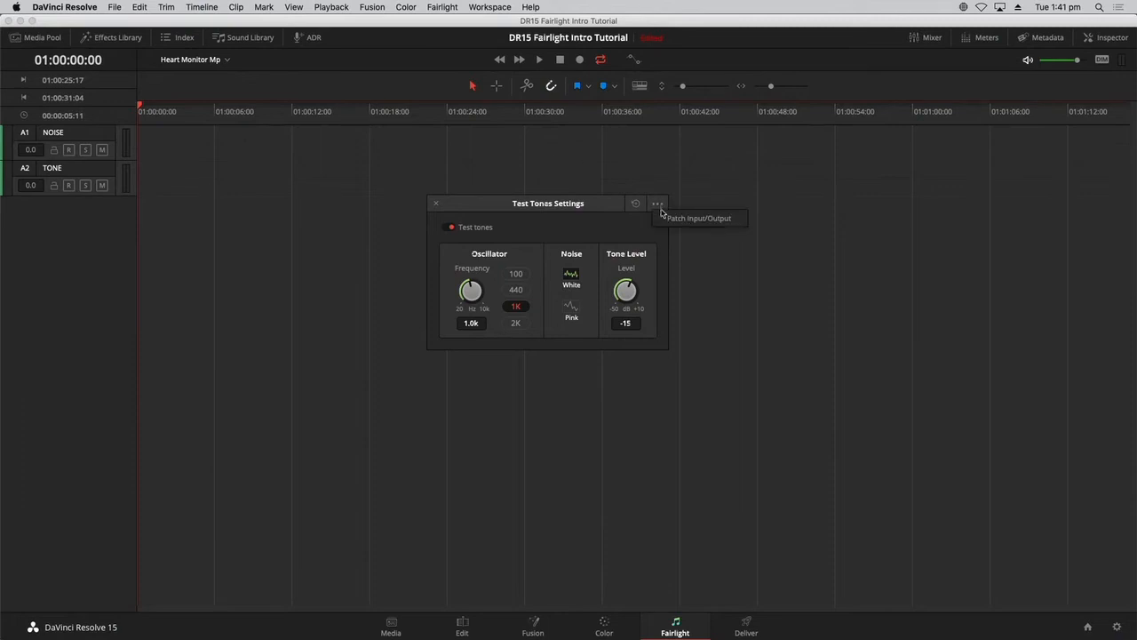
click(664, 219)
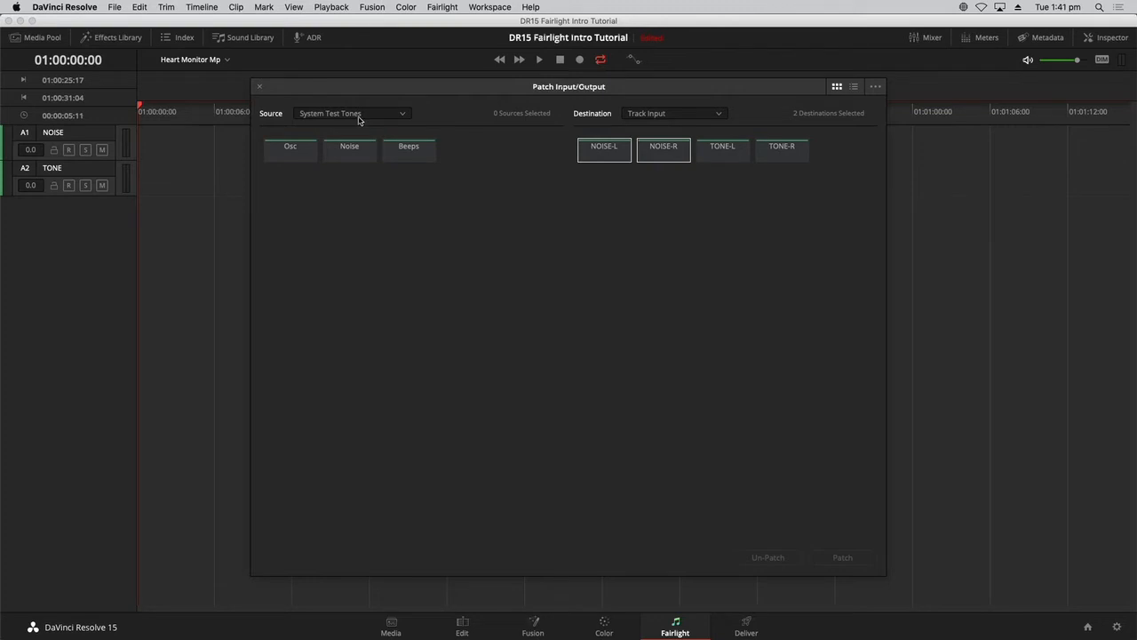
click(359, 156)
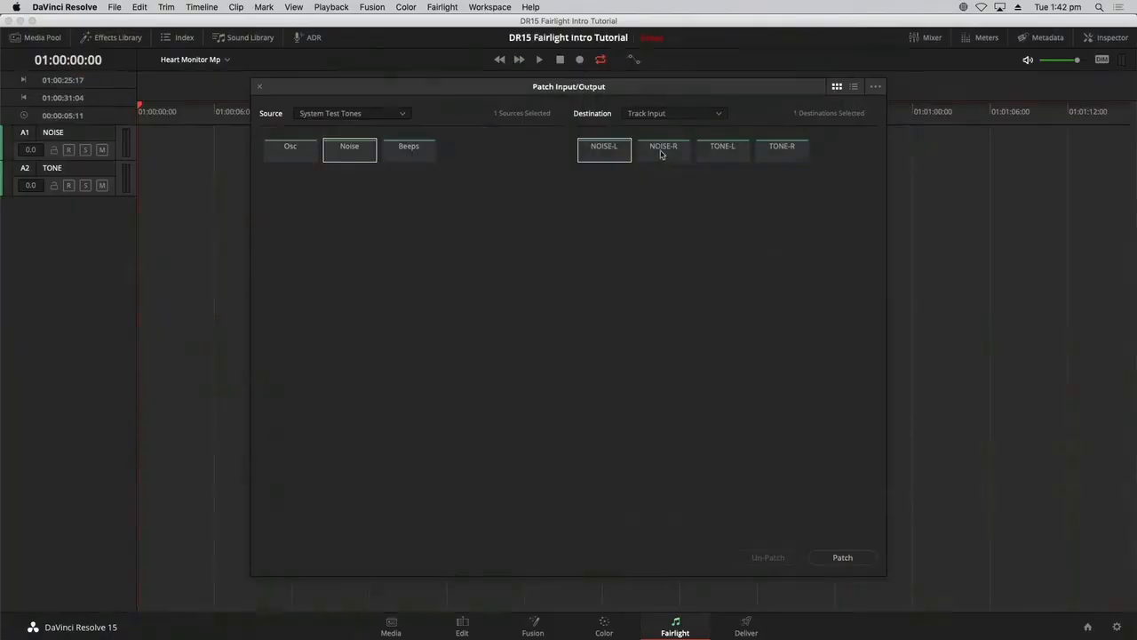
click(663, 156)
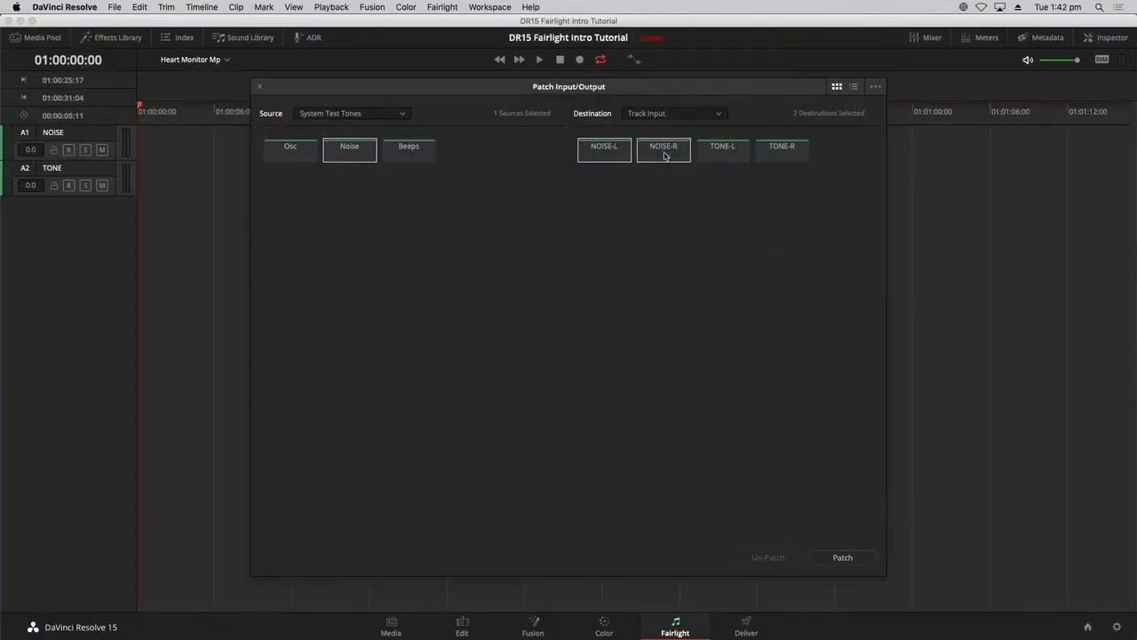
click(863, 563)
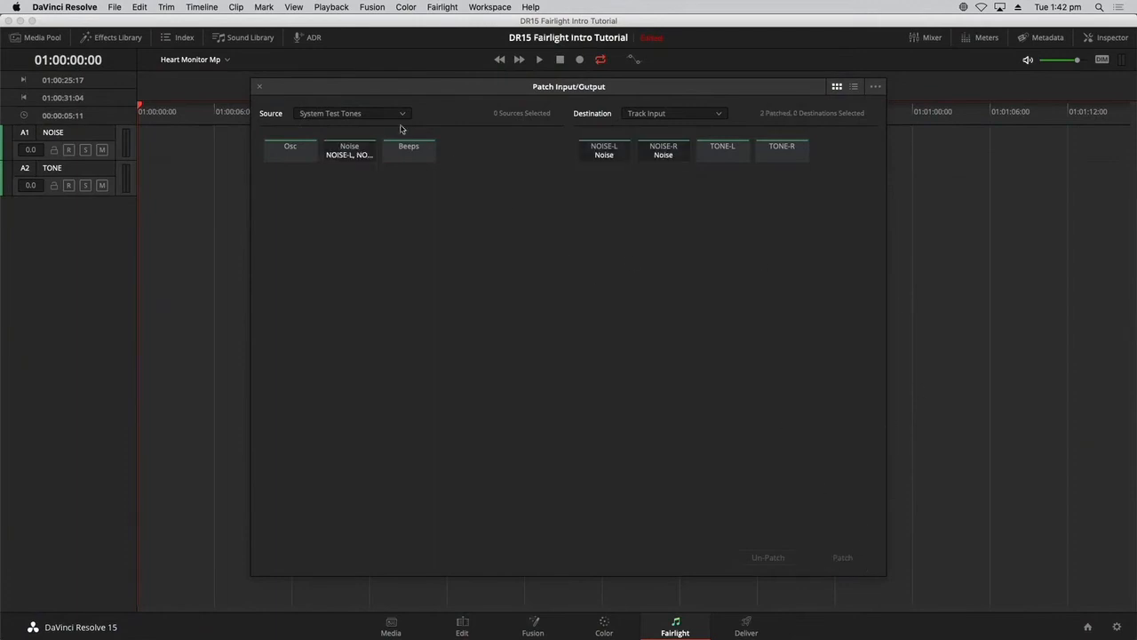
click(260, 87)
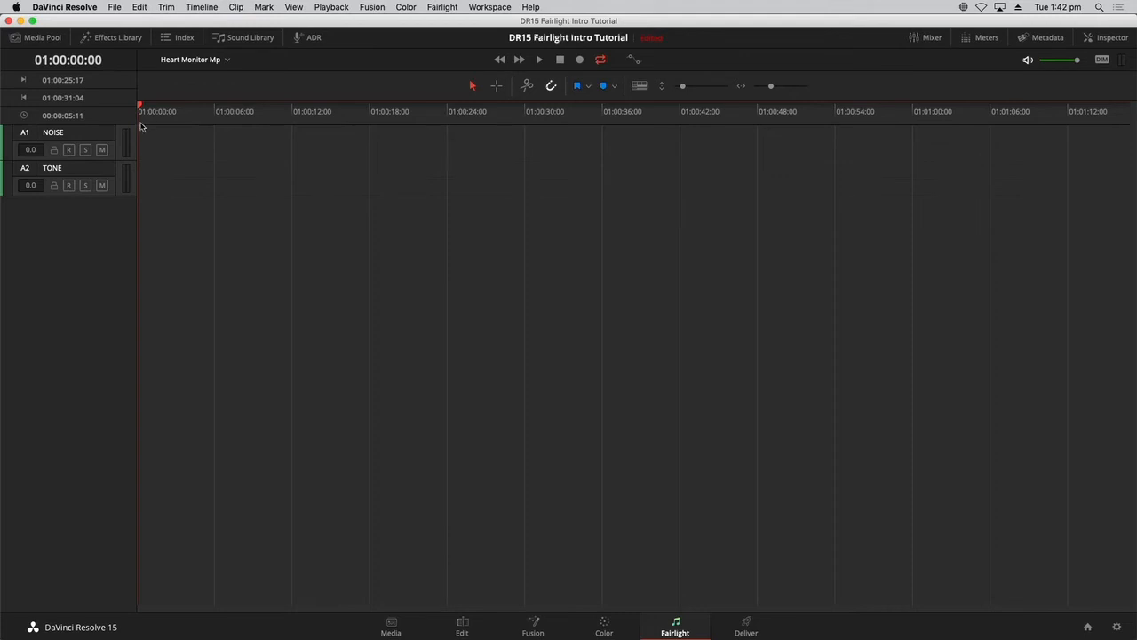
- Dim the monitor output, and arm the NOISE track for recording with the track muted
click(1102, 61)
click(69, 150)
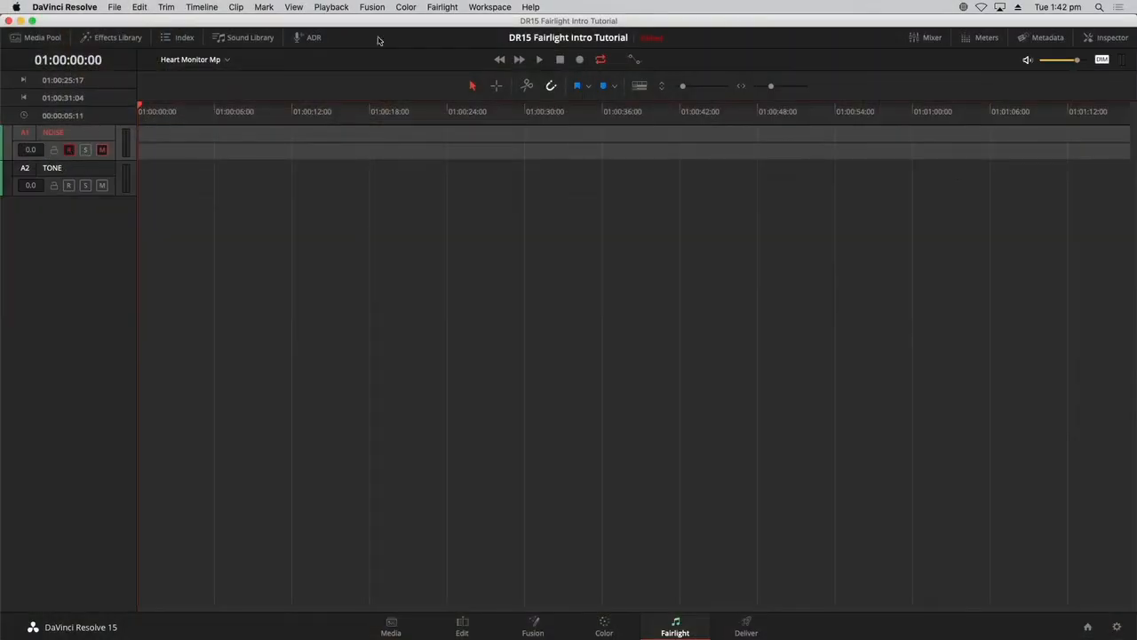
- Reopen the Test Tones Settings, unmute the NOISE track and switch the noise type to Pink
click(442, 7)
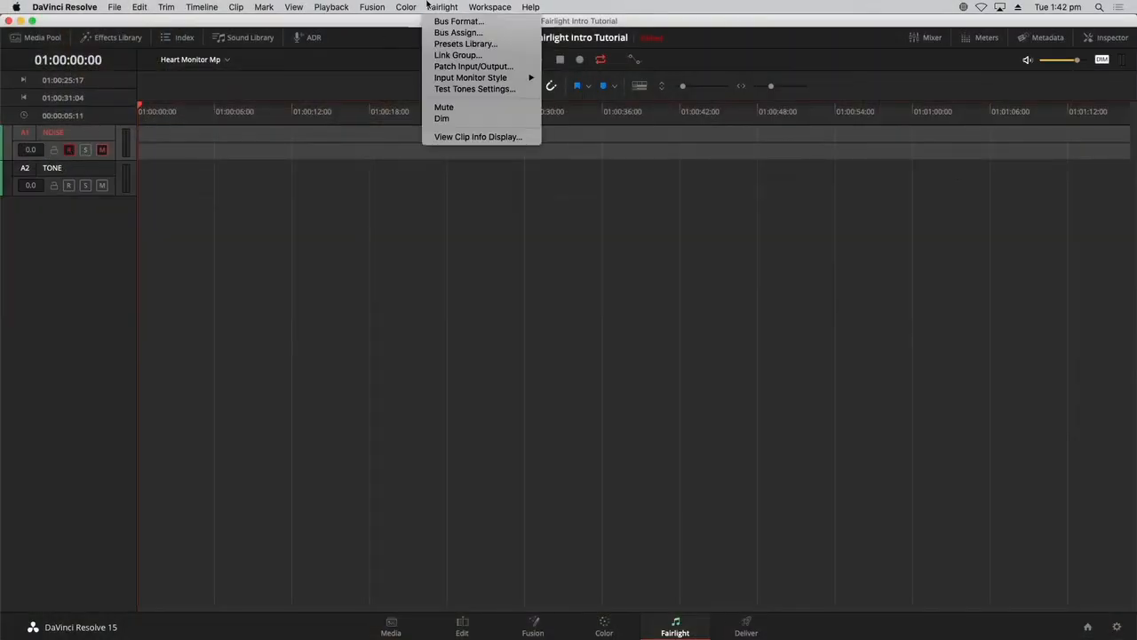
click(435, 90)
drag(506, 205, 506, 216)
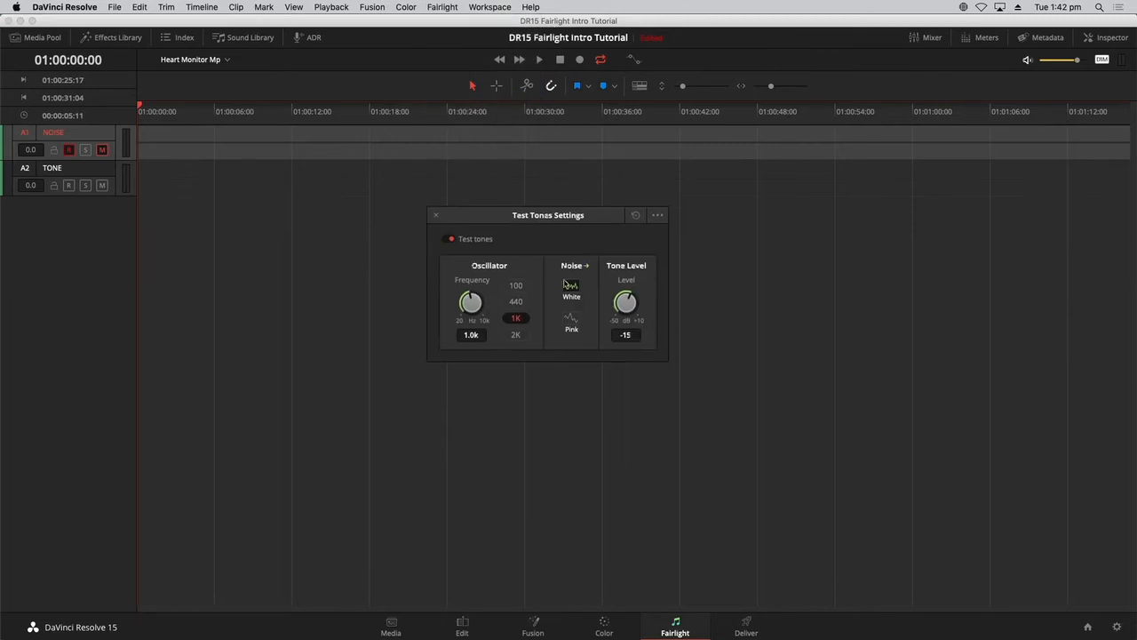
click(102, 149)
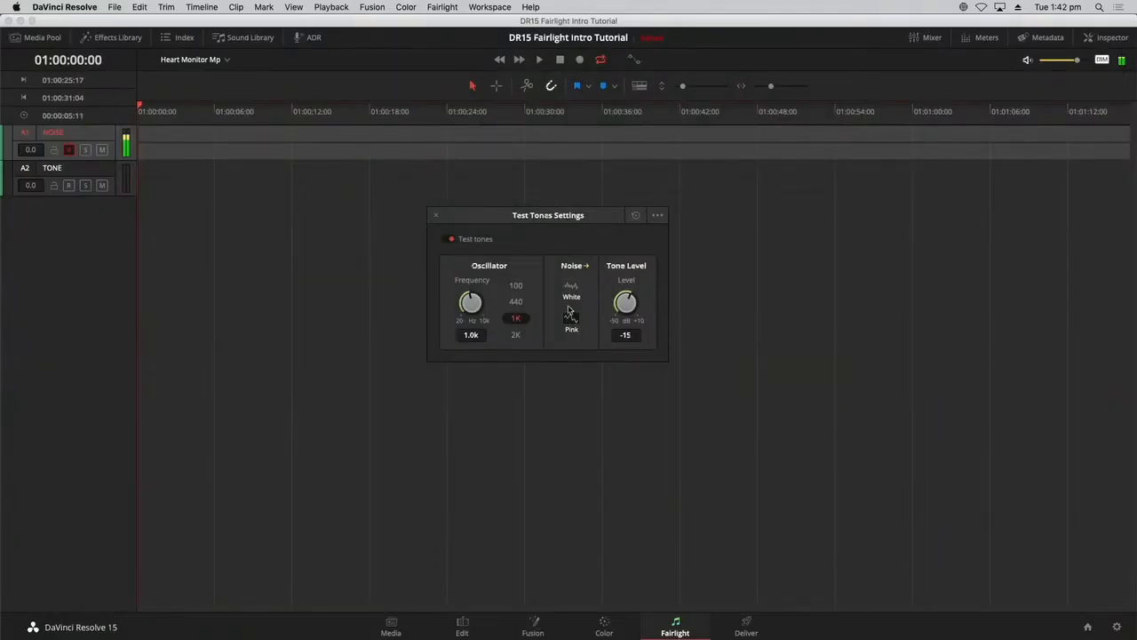
- Mute the NOISE track and record about seven seconds of pink noise onto it from the start of the timeline
click(101, 150)
click(579, 59)
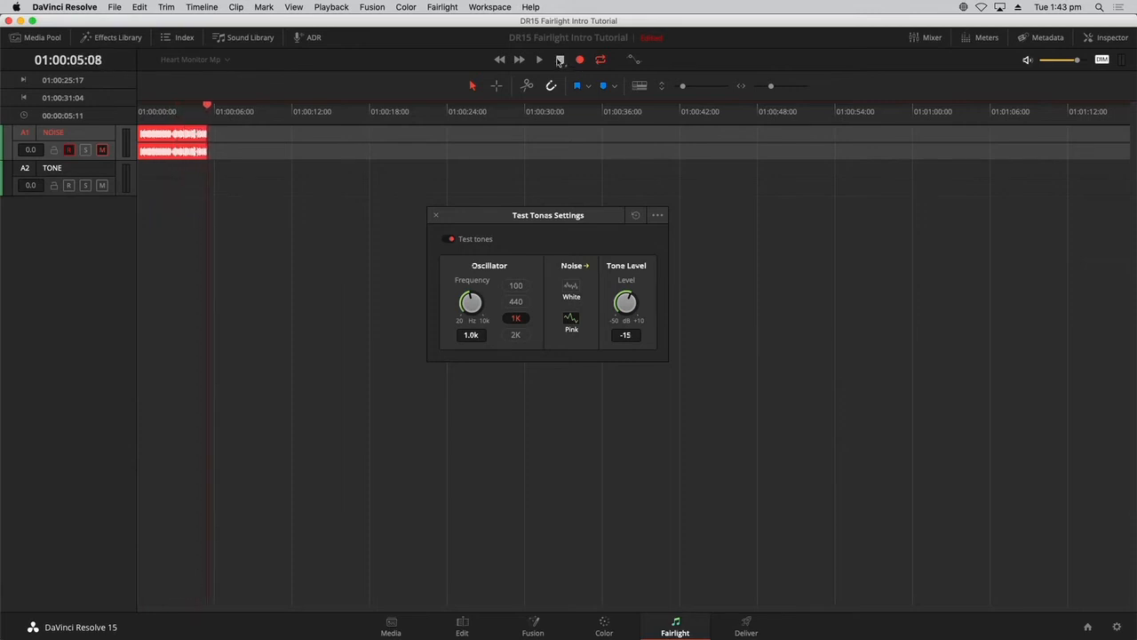
click(560, 59)
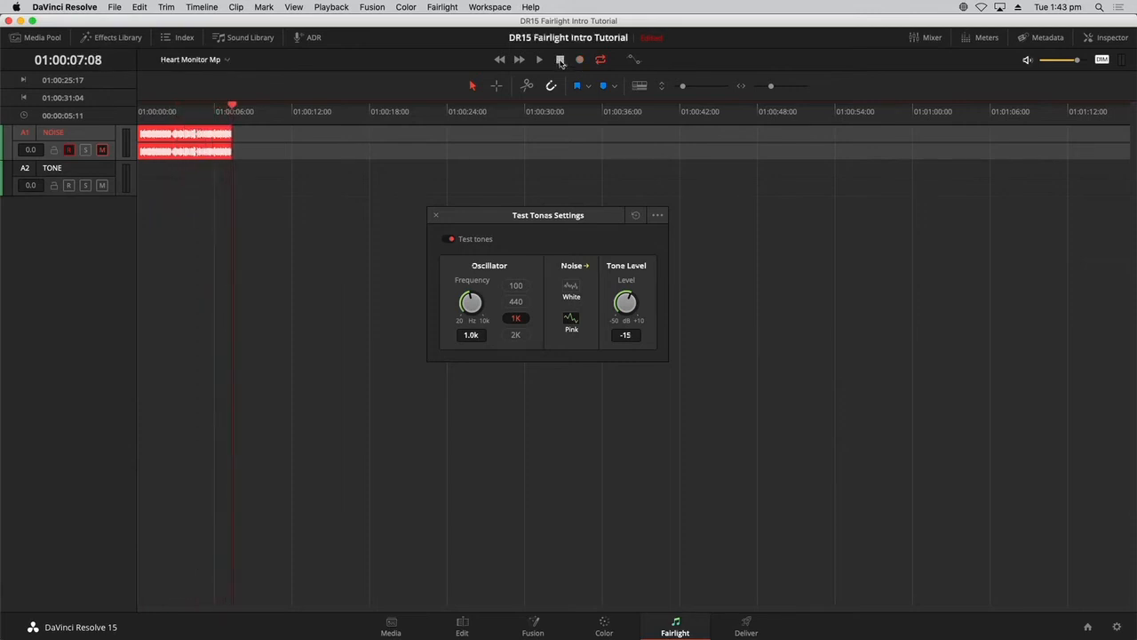
- Show the meters above the timeline and move the Test Tones Settings window below the tracks
click(193, 126)
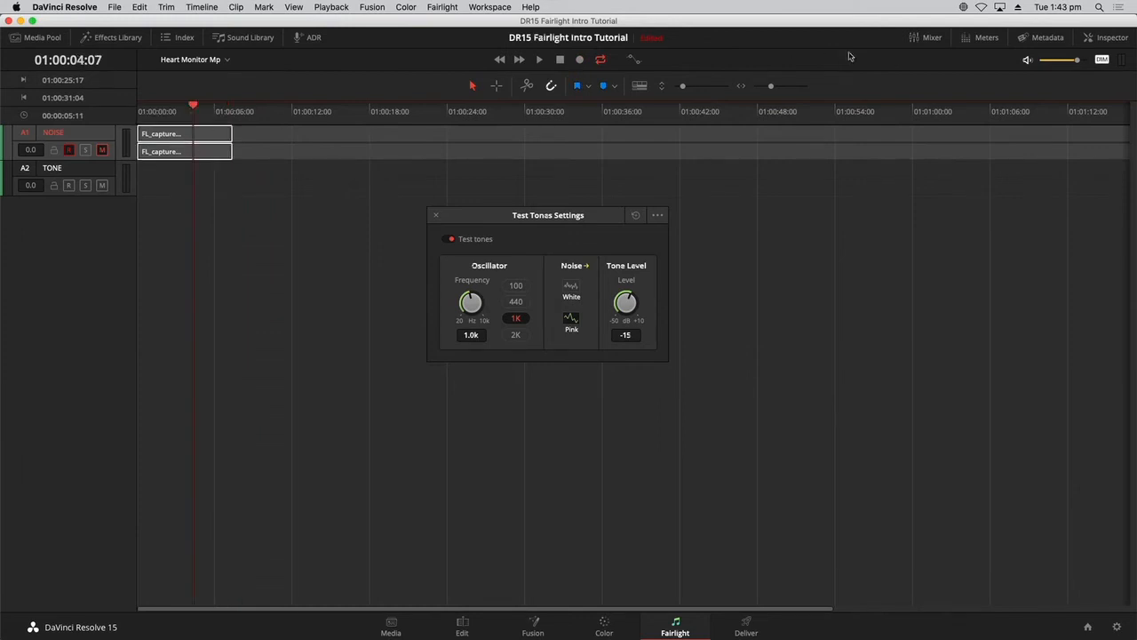
click(978, 37)
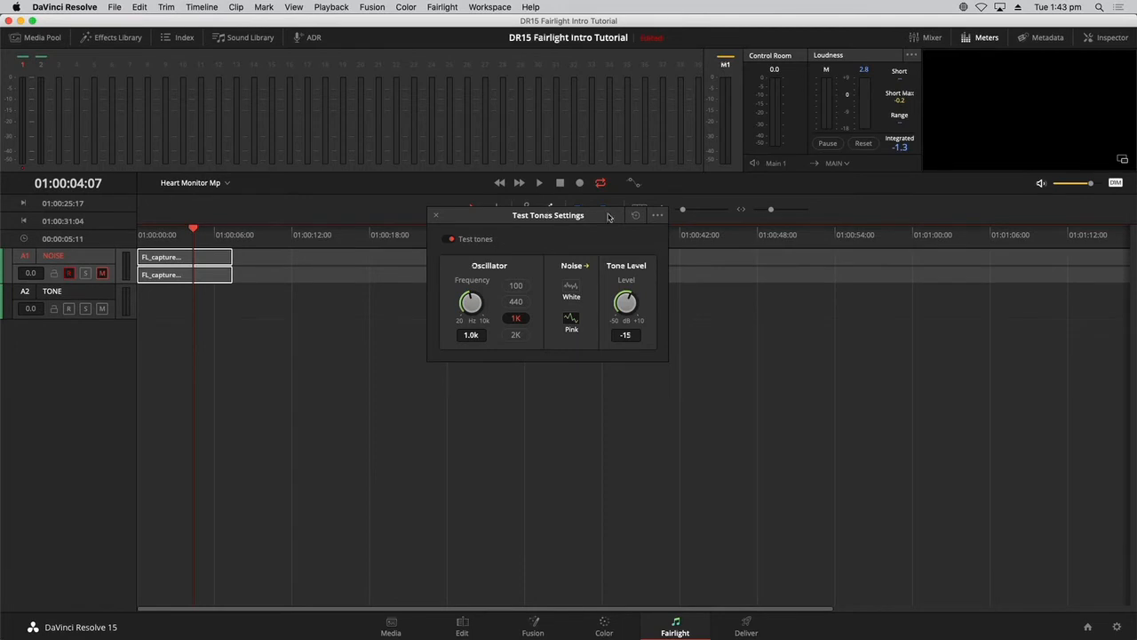
drag(610, 217, 622, 303)
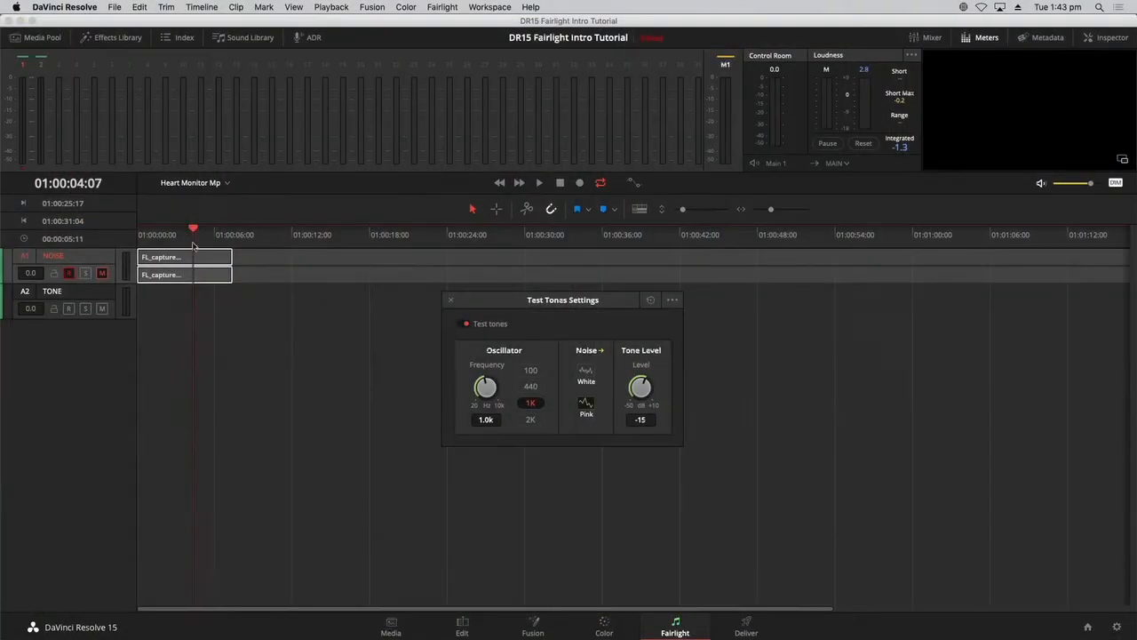
- Play from 01:00:01:15 with the NOISE track temporarily unmuted to check the noise level on the meters
drag(192, 235, 158, 237)
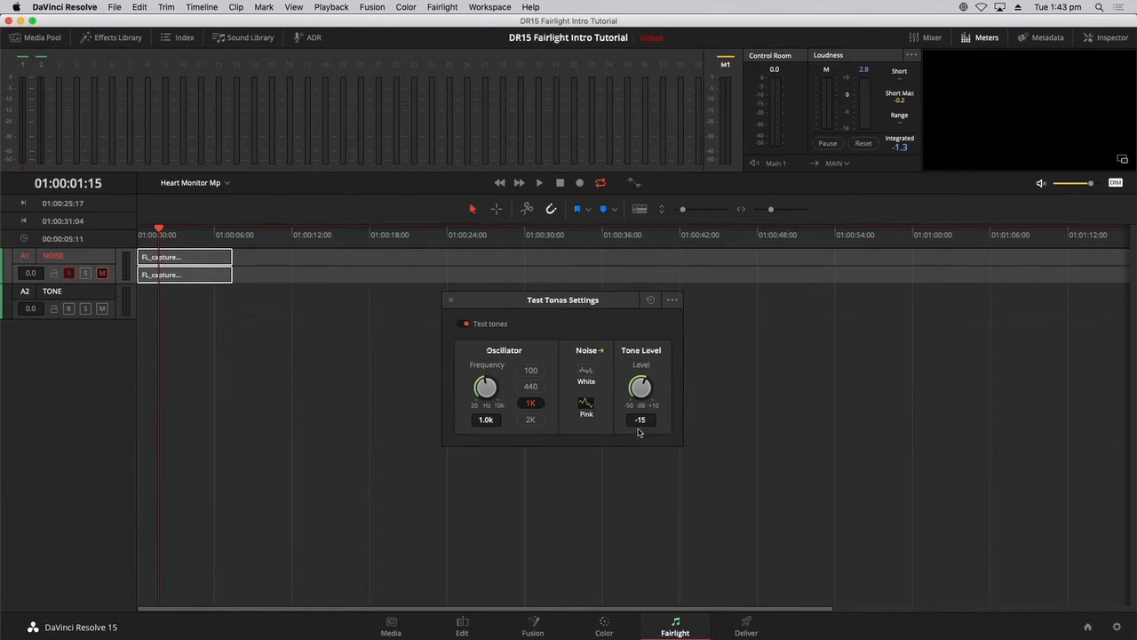
key(space)
click(102, 274)
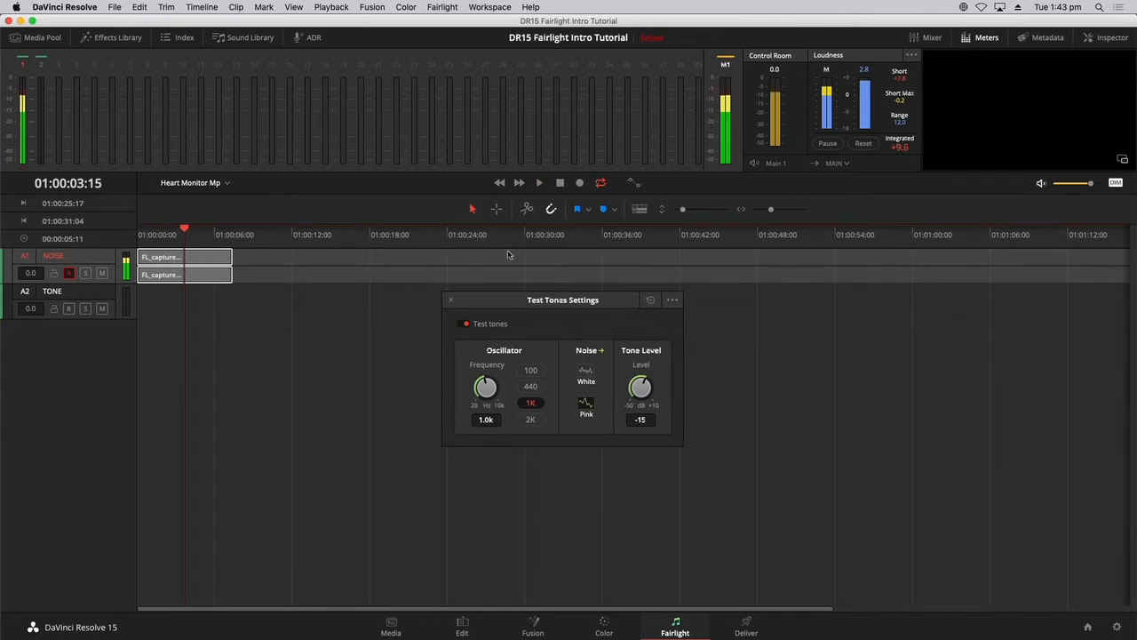
key(space)
click(103, 273)
click(307, 299)
key(space)
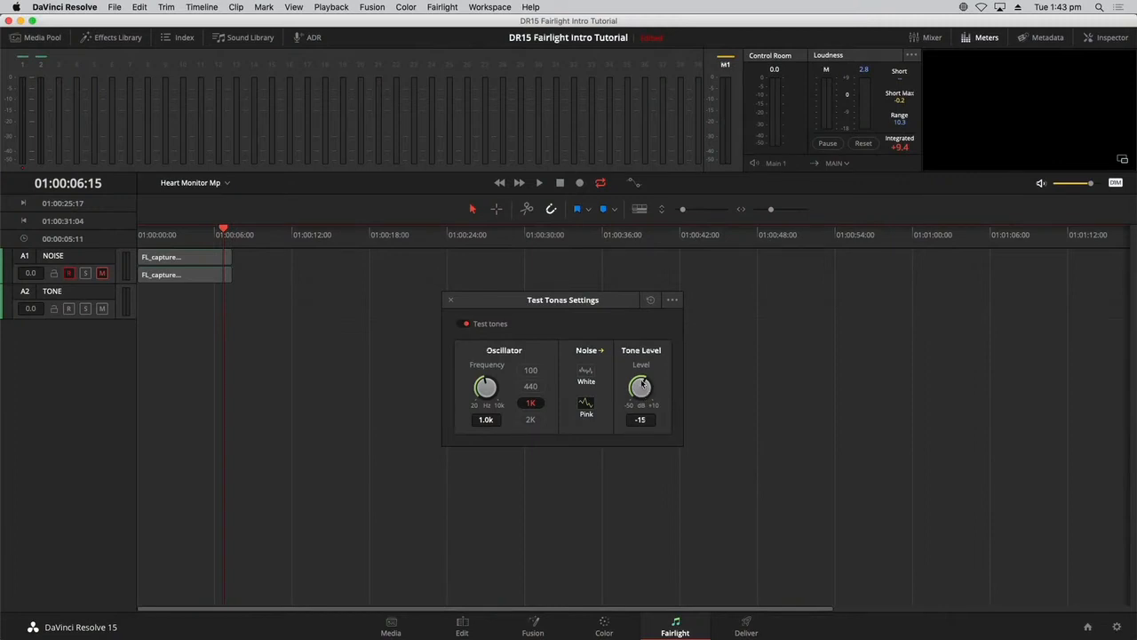
- Lower the test tone level to -23 dB and check the level by briefly unmuting the NOISE track
drag(643, 384, 632, 388)
click(102, 273)
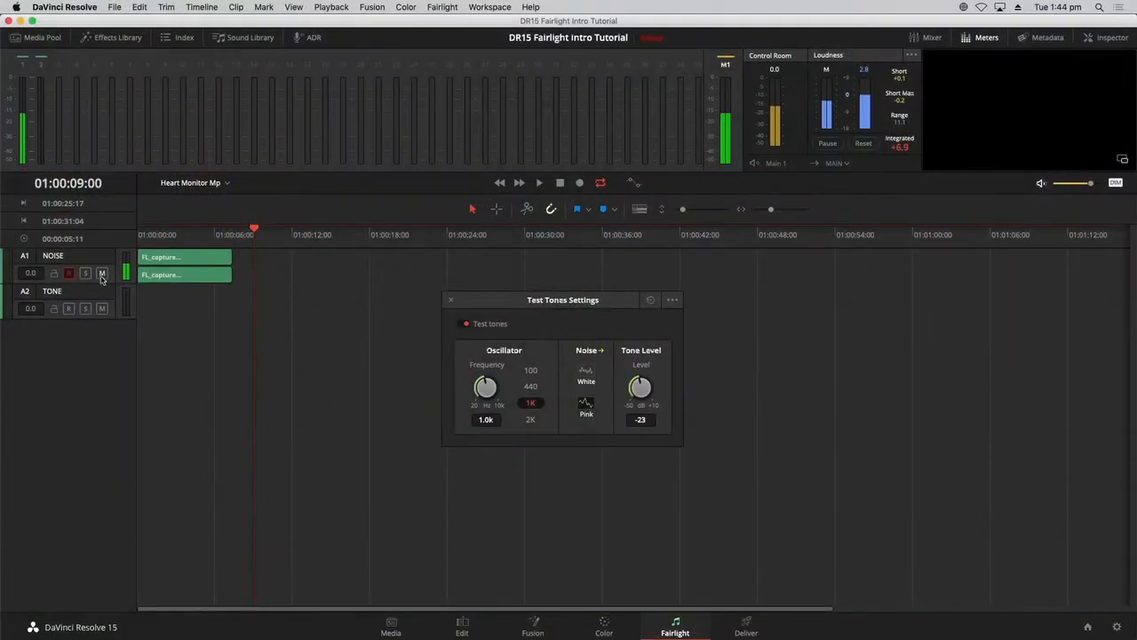
click(101, 274)
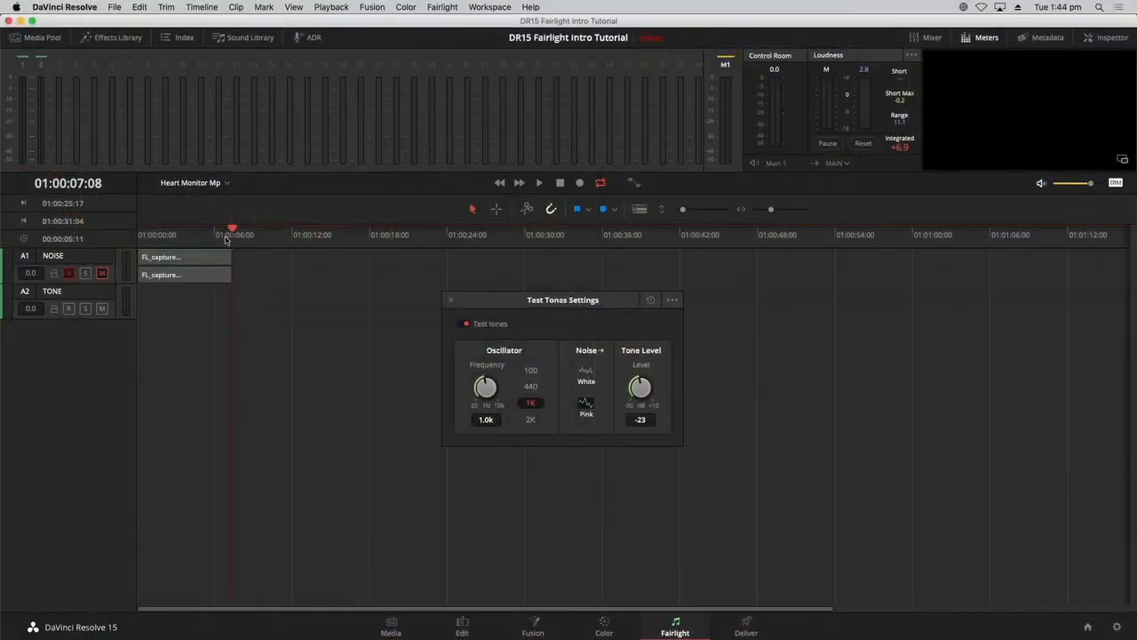
- Select the TONE track and un-patch the Noise source from the NOISE-L and NOISE-R track inputs
click(78, 295)
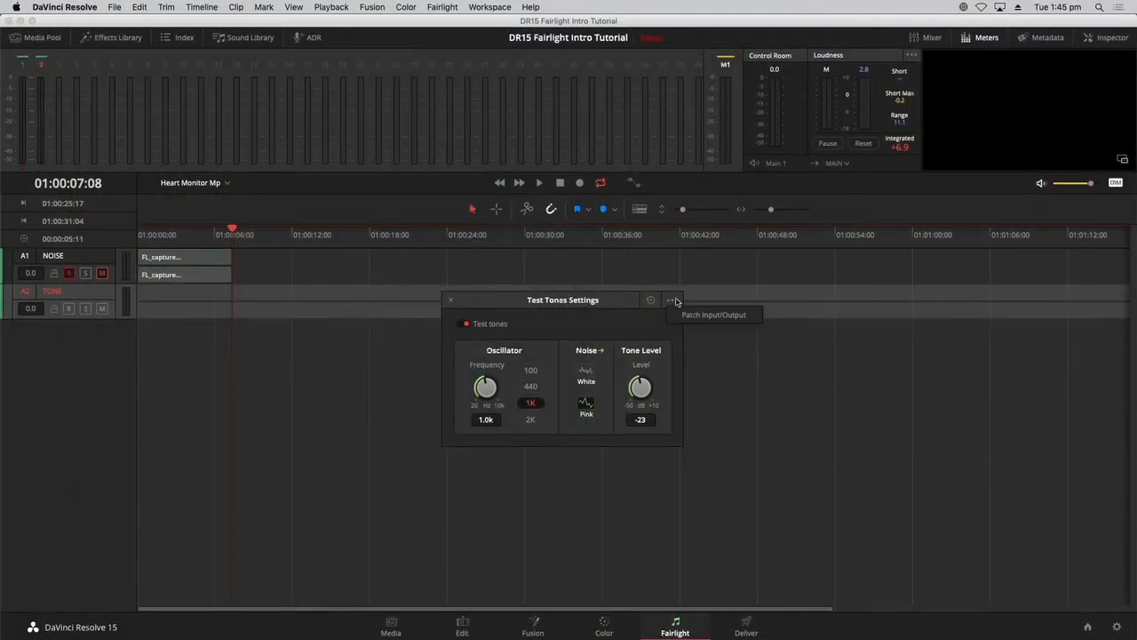
click(693, 314)
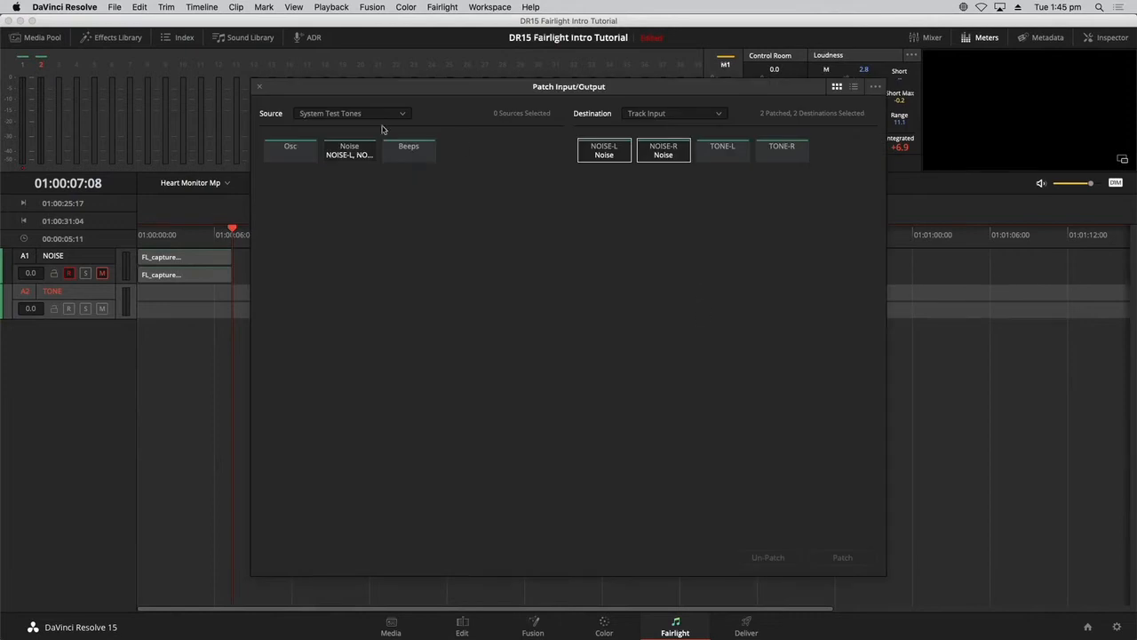
click(352, 153)
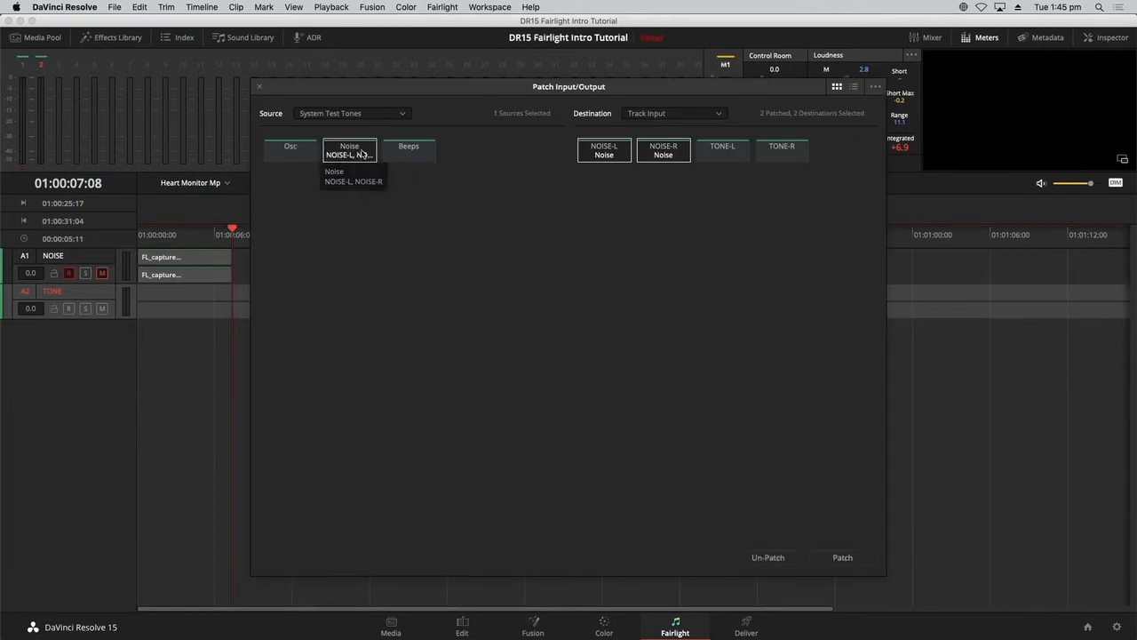
click(766, 558)
- Patch the Osc test tone to the TONE-L and TONE-R track inputs and arm the TONE track for recording
click(299, 153)
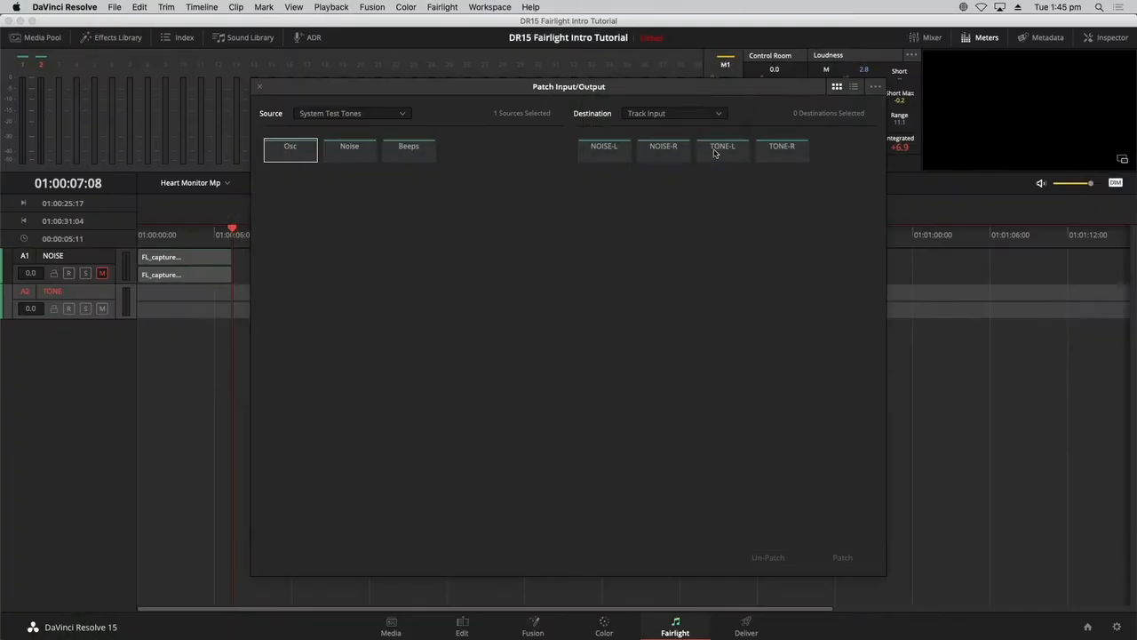
click(713, 153)
click(773, 157)
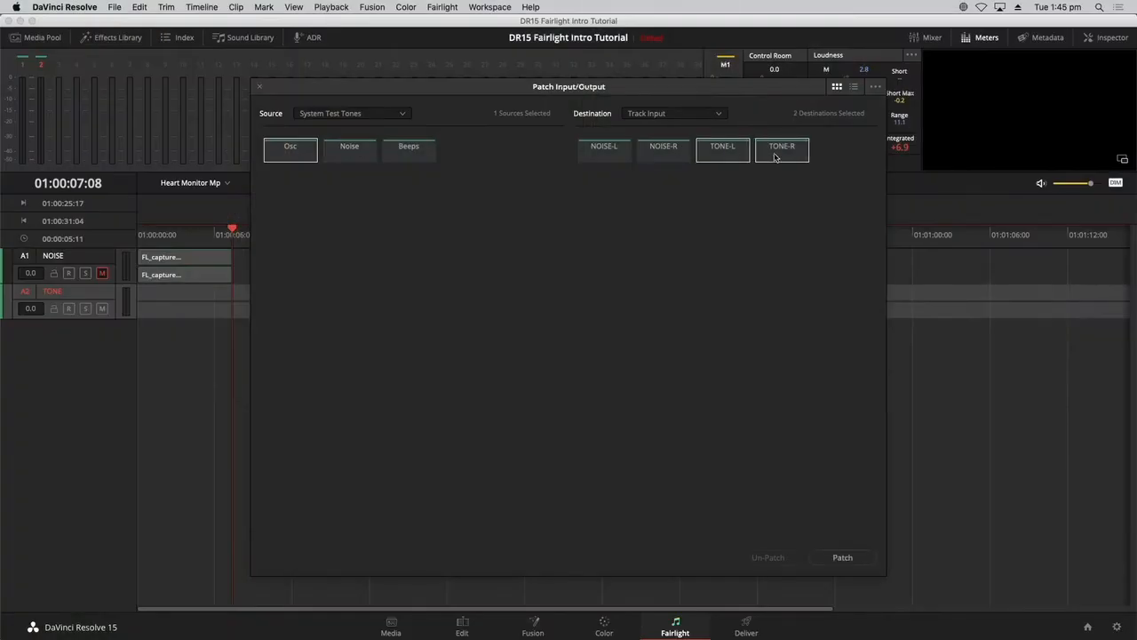
click(862, 560)
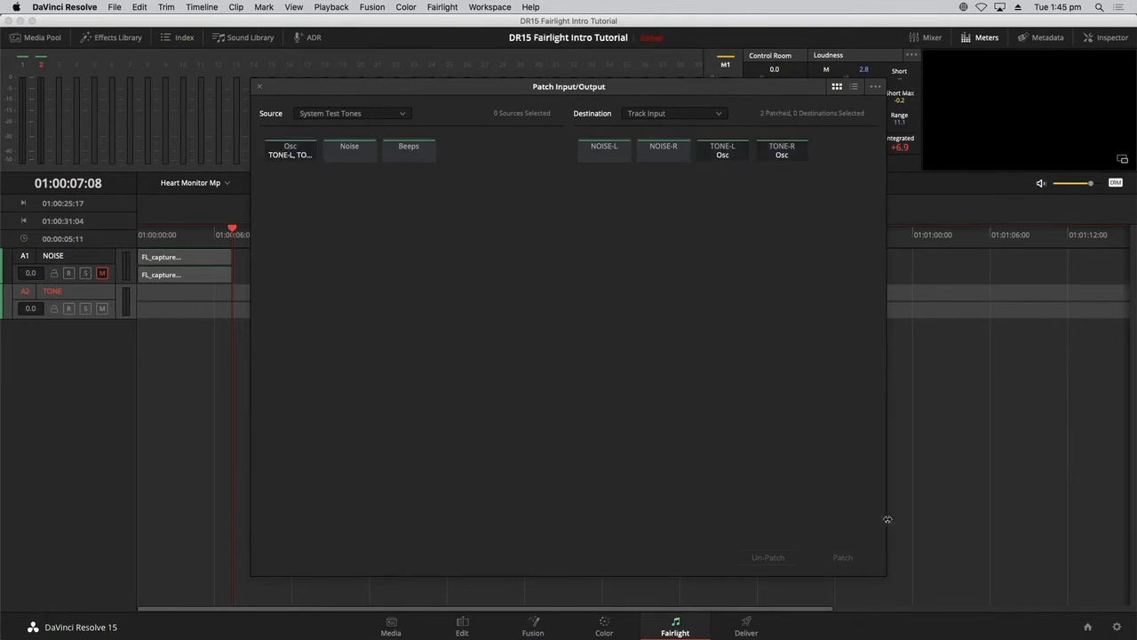
click(259, 87)
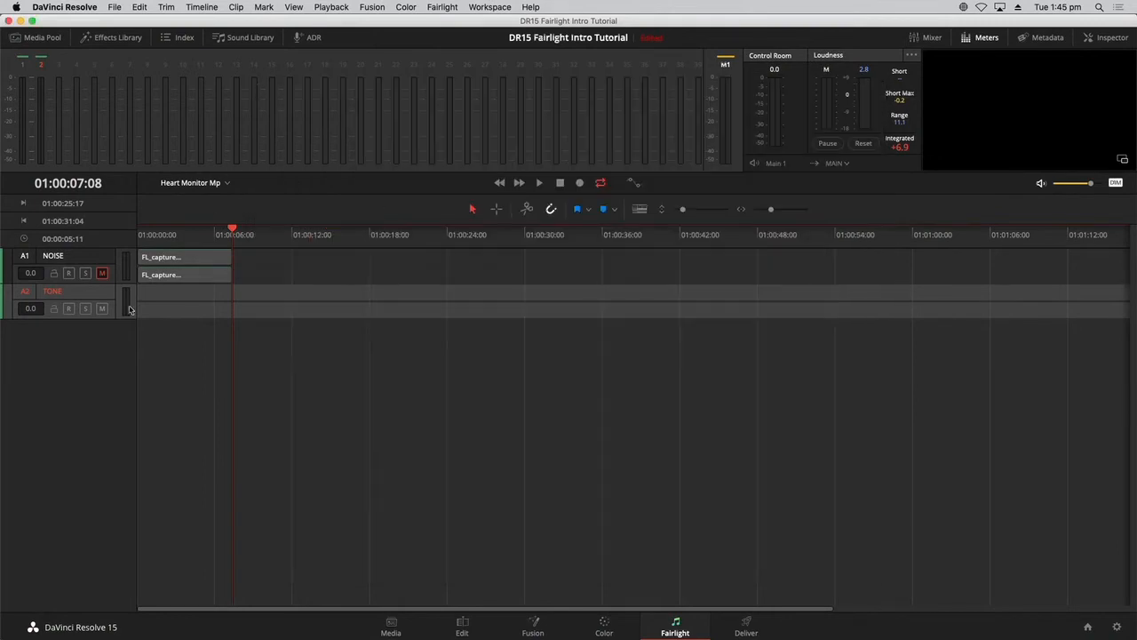
click(69, 309)
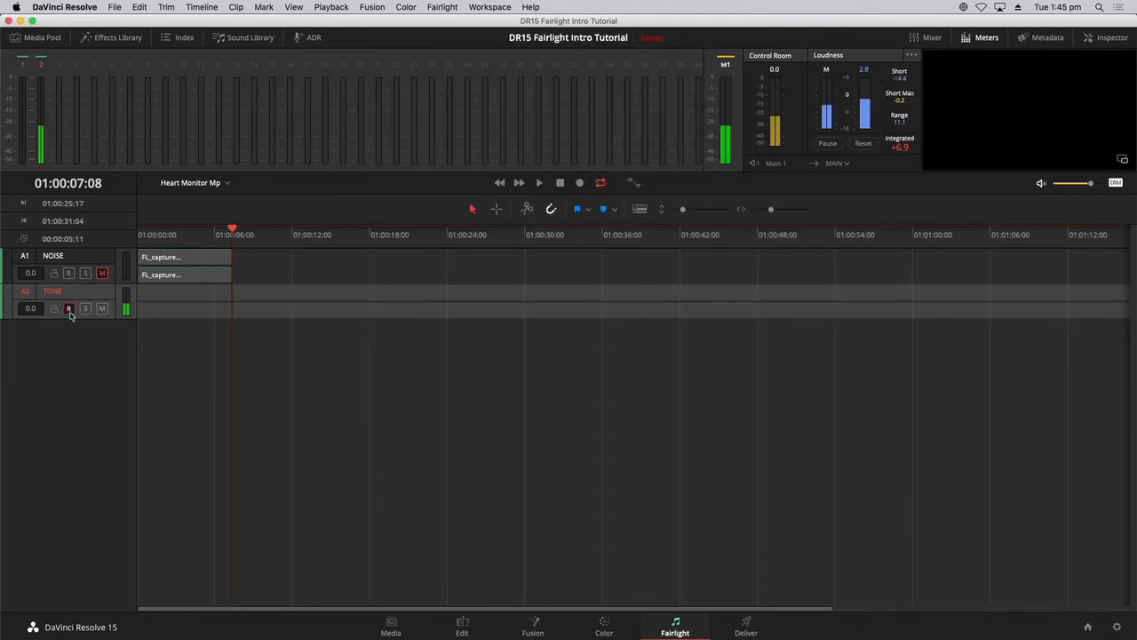
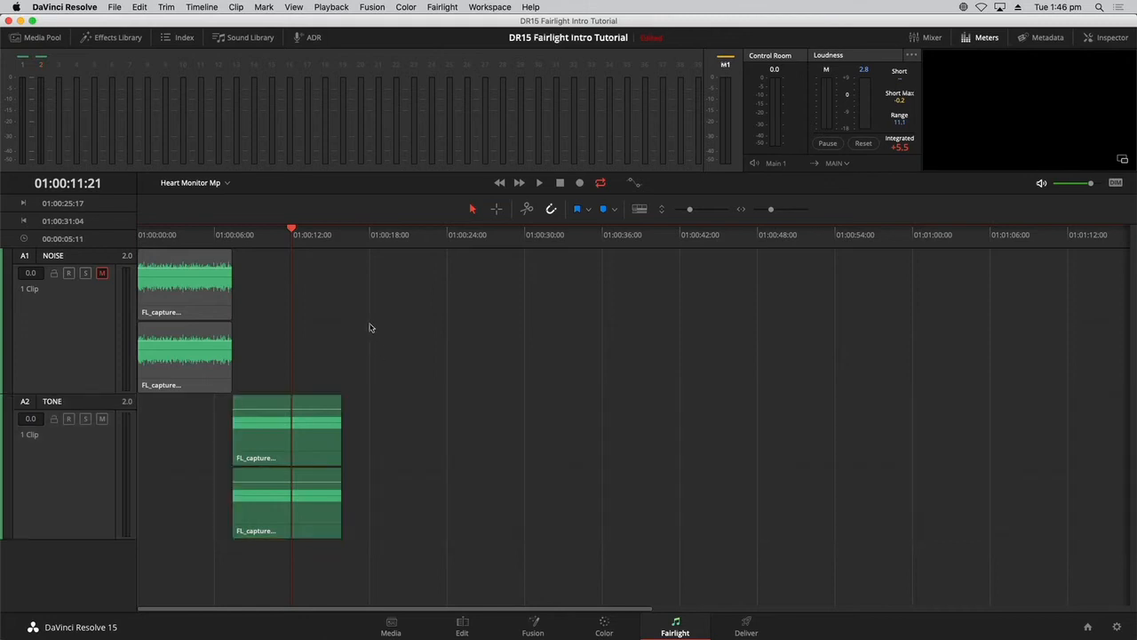
- Split the recorded tone clip near its end at 01:00:15:13 with the Razor
drag(302, 248, 343, 246)
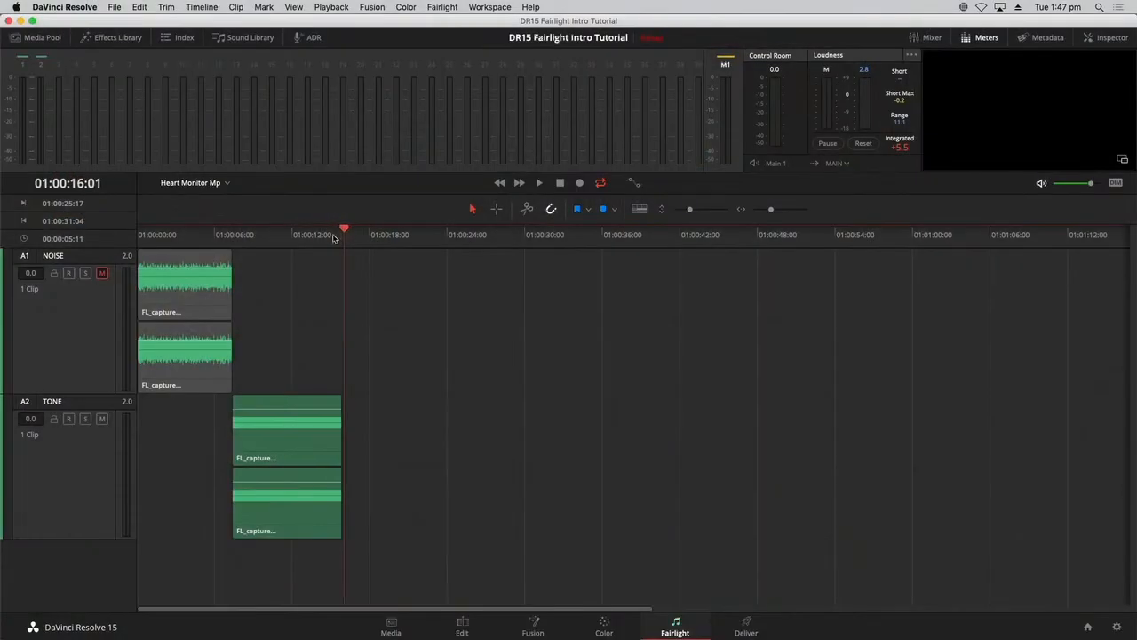
mouse_move(334, 238)
mouse_down()
mouse_move(332, 266)
mouse_move(333, 241)
mouse_move(341, 245)
mouse_up()
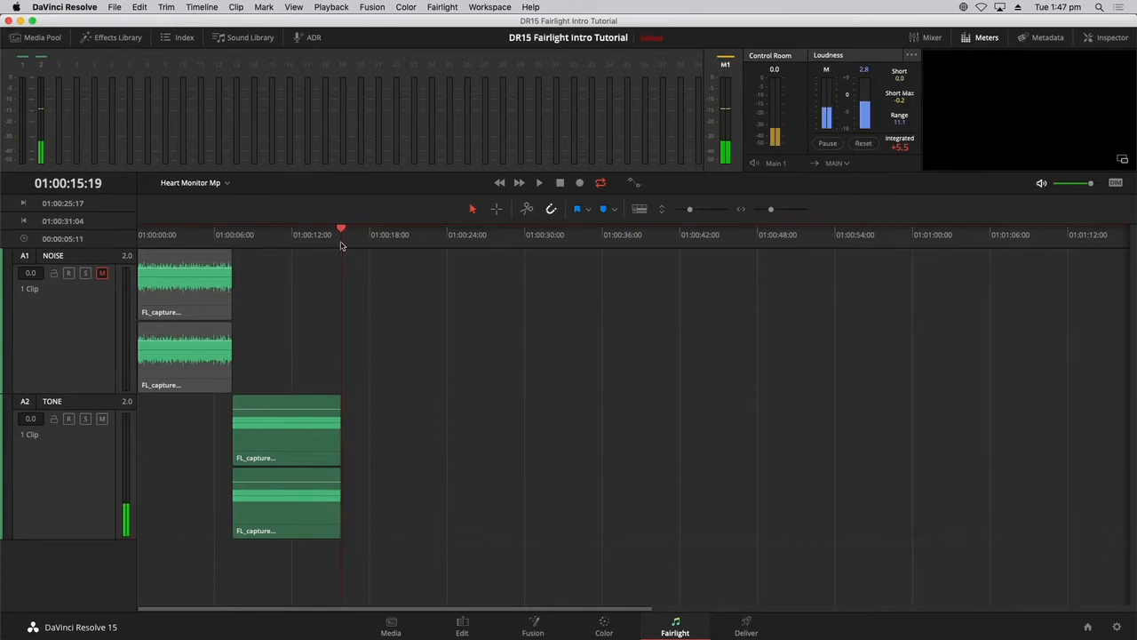
key(super+equal)
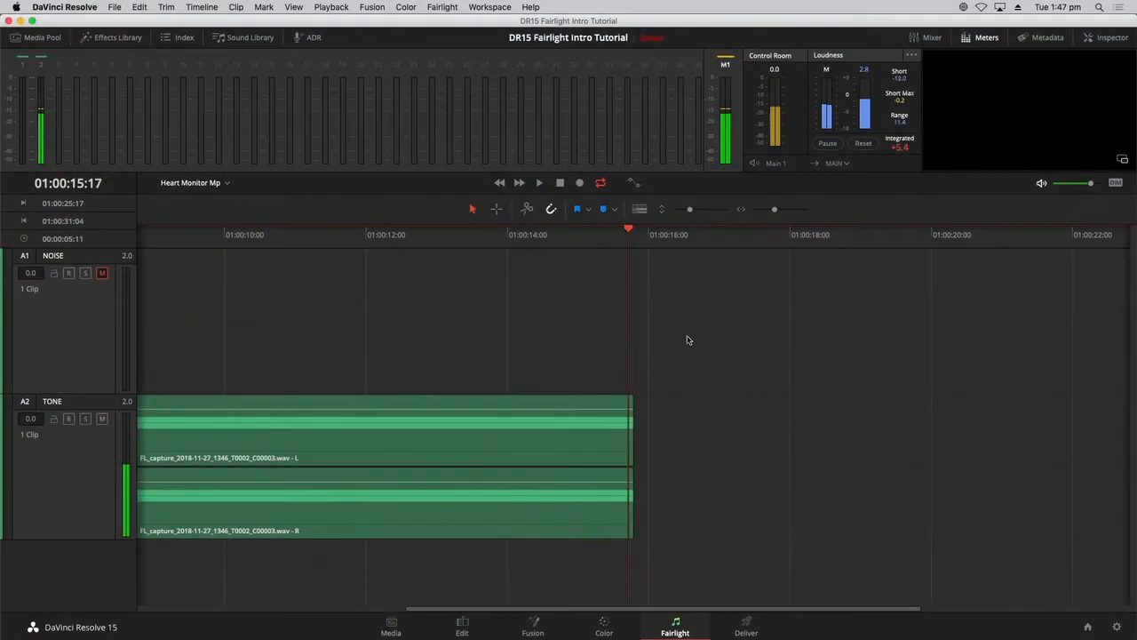
key(Left)
key(Left)
key(Left)
key(Left)
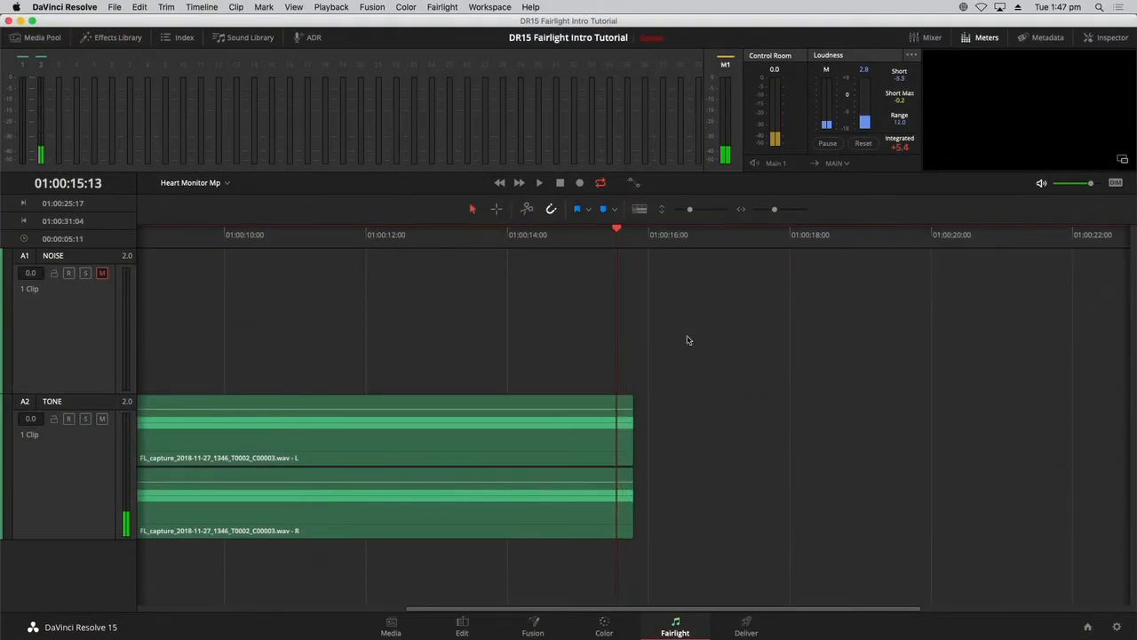
click(610, 437)
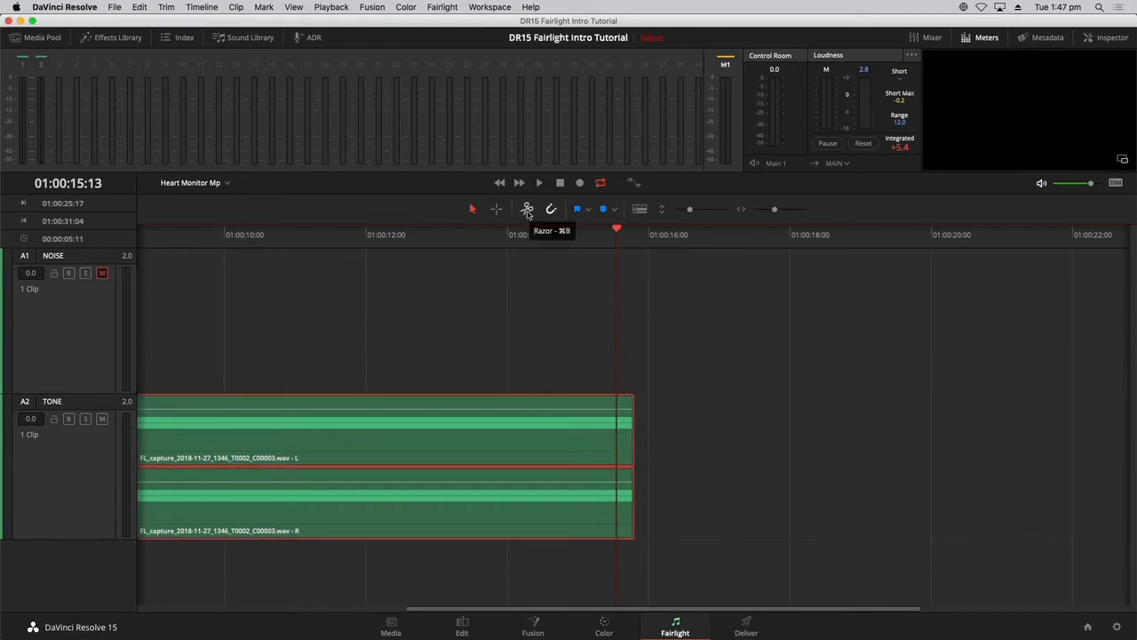
click(527, 210)
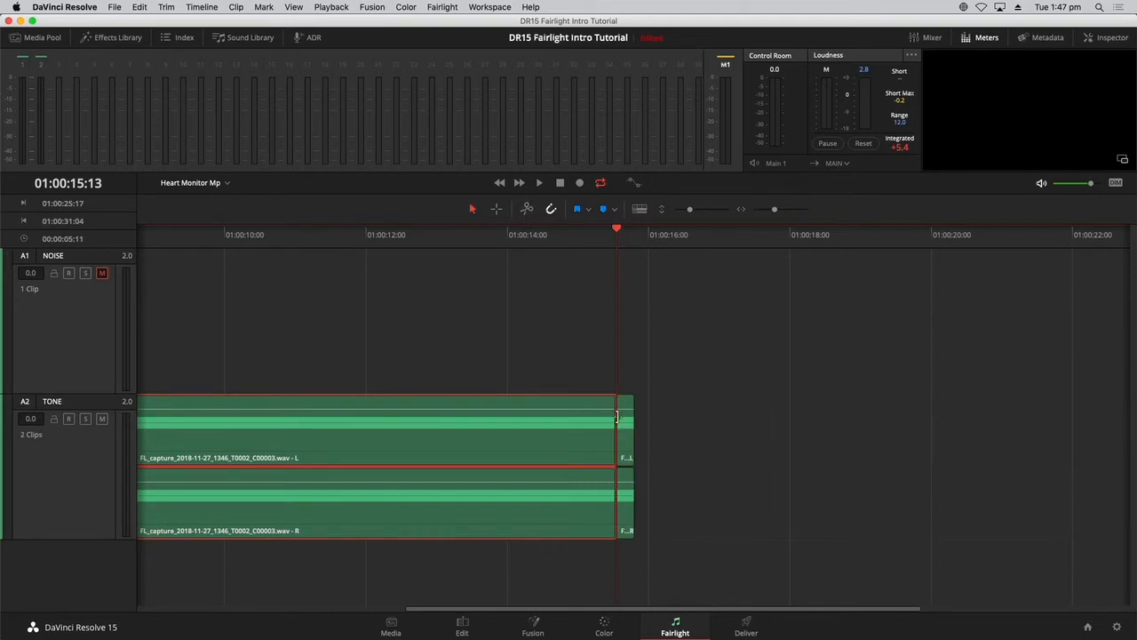
- Copy the short end piece of the tone and paste it at 01:00:16:13, 01:00:17:13 and 01:00:18:13 on the TONE track
click(626, 444)
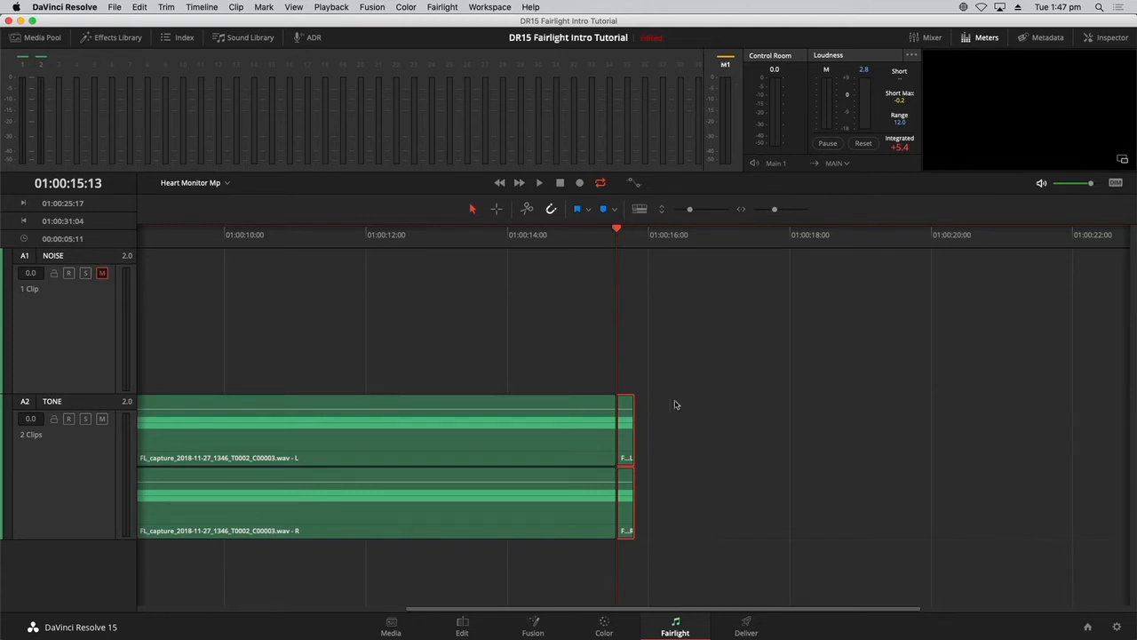
click(675, 404)
click(625, 433)
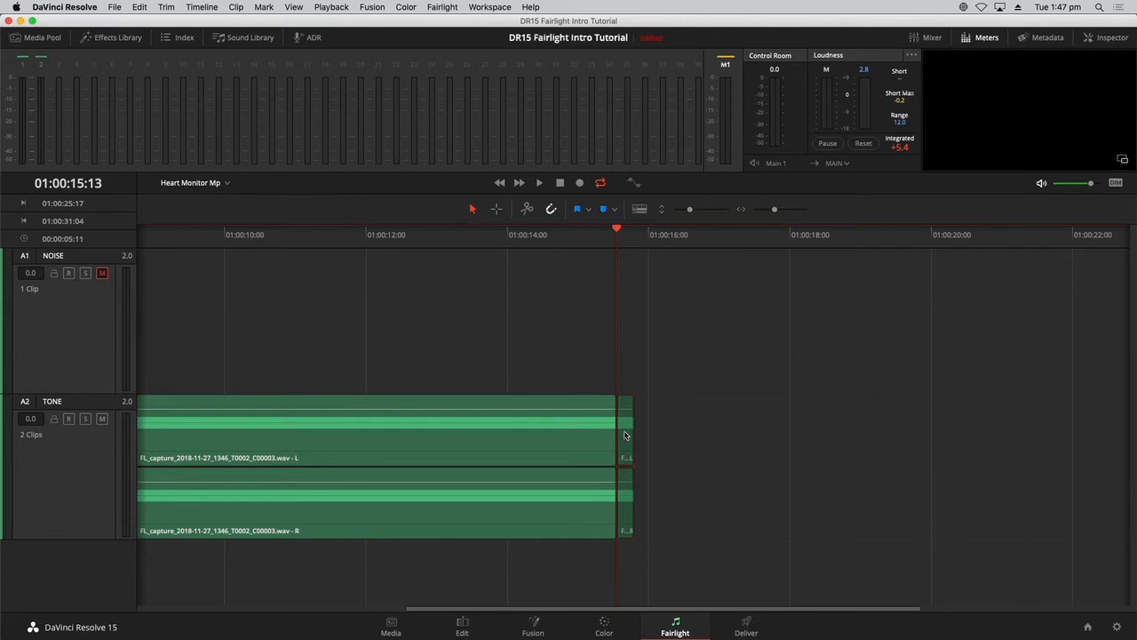
click(624, 434)
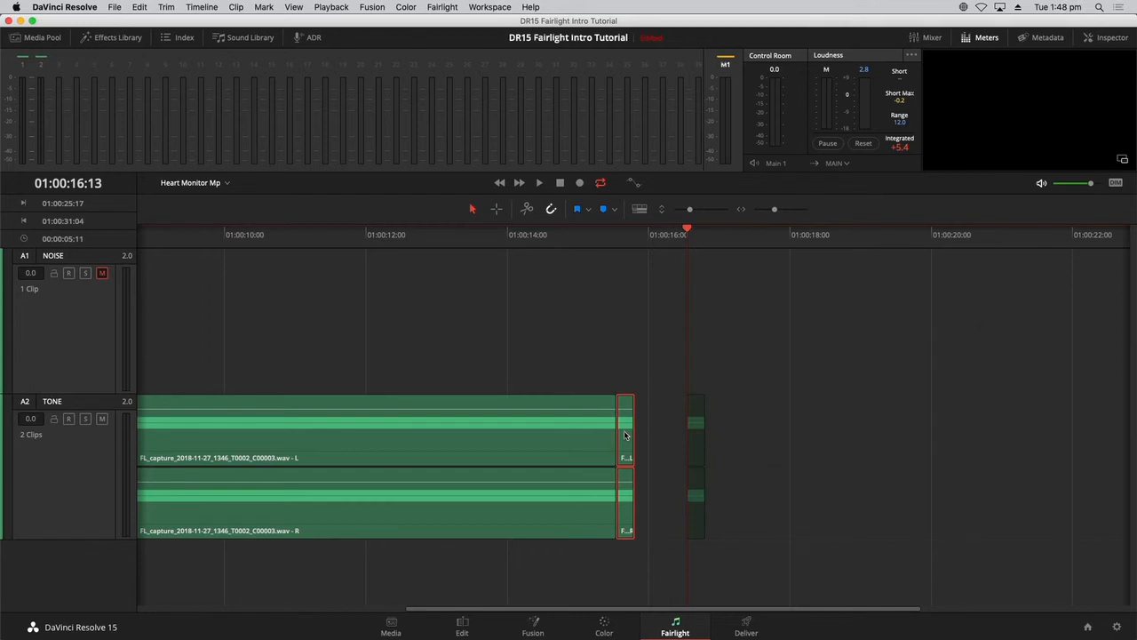
key(super+v)
key(shift+Right)
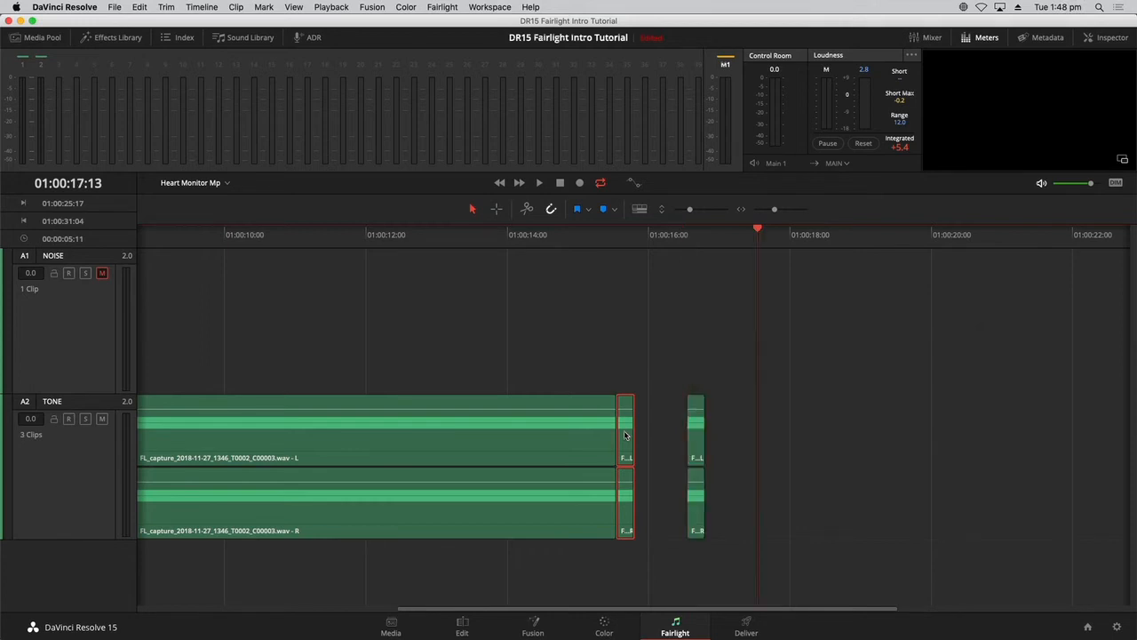
key(super+v)
key(shift+Right)
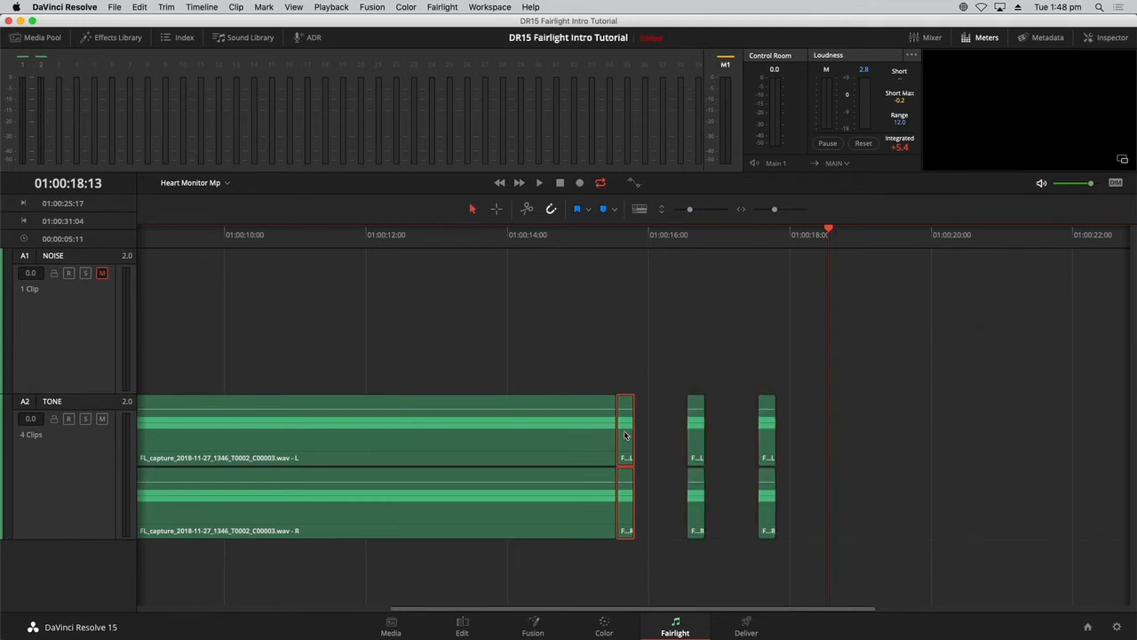
key(super+v)
key(shift+Right)
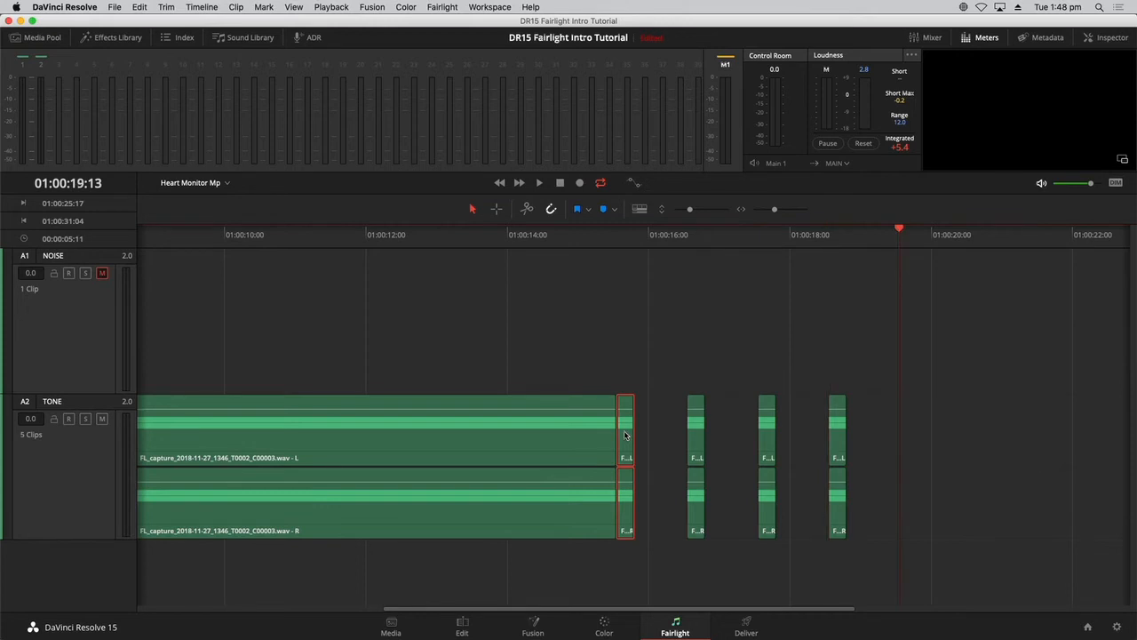
- Paste more copies of the tone beep at one-second intervals from 01:00:19:13 to 01:00:23:13 on the TONE track
key(super+v)
key(shift+Right)
key(super+v)
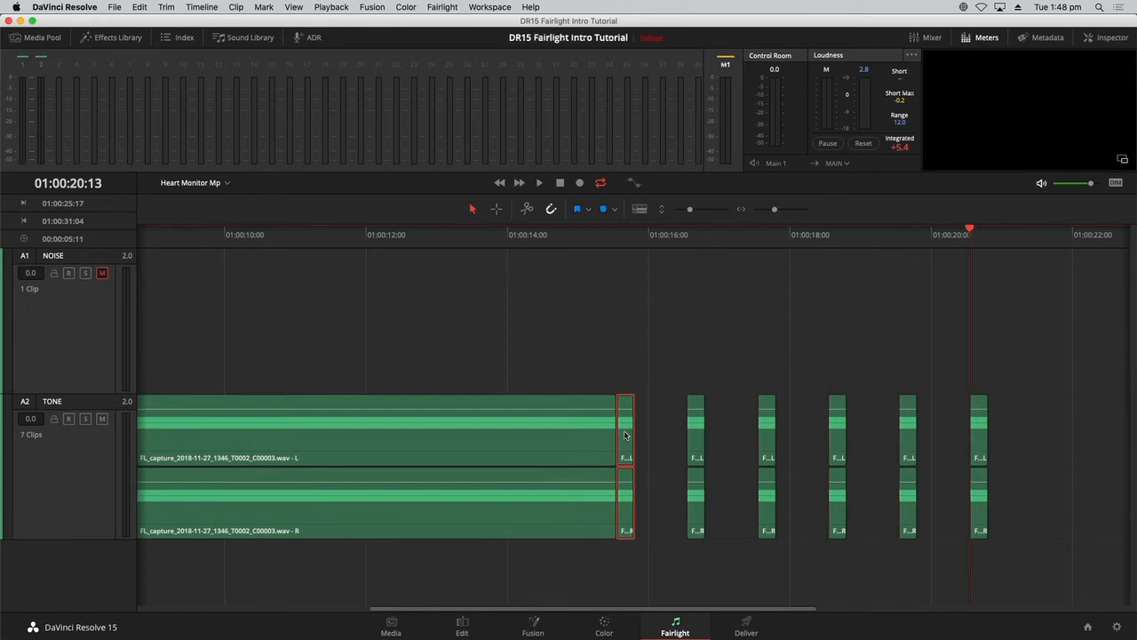
key(shift+z)
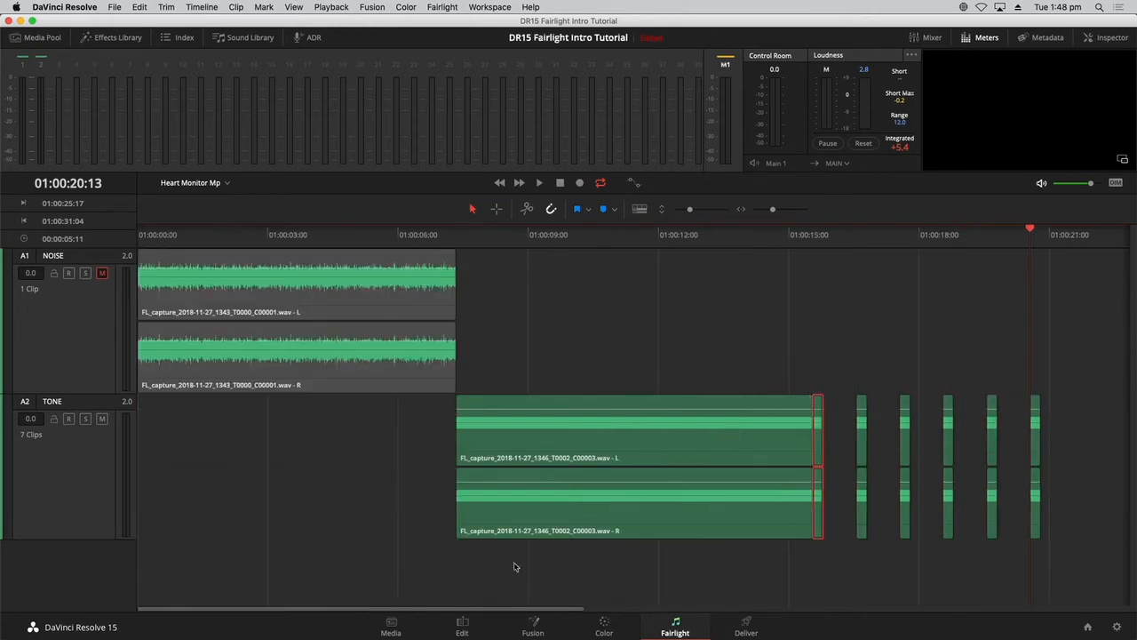
drag(395, 611, 664, 613)
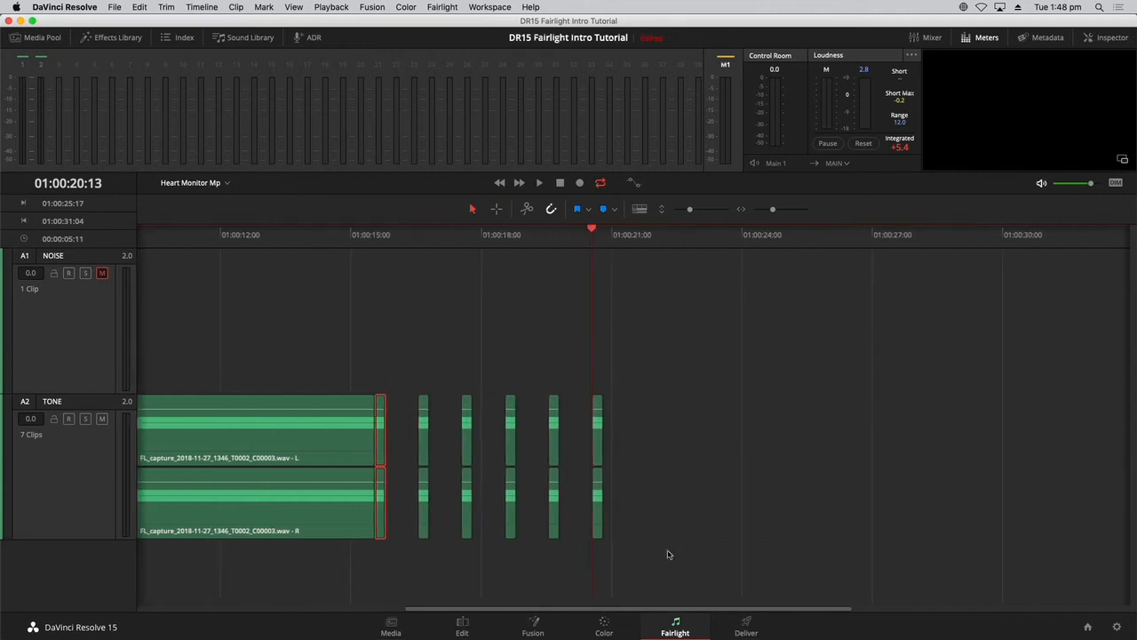
key(shift+Right)
key(super+v)
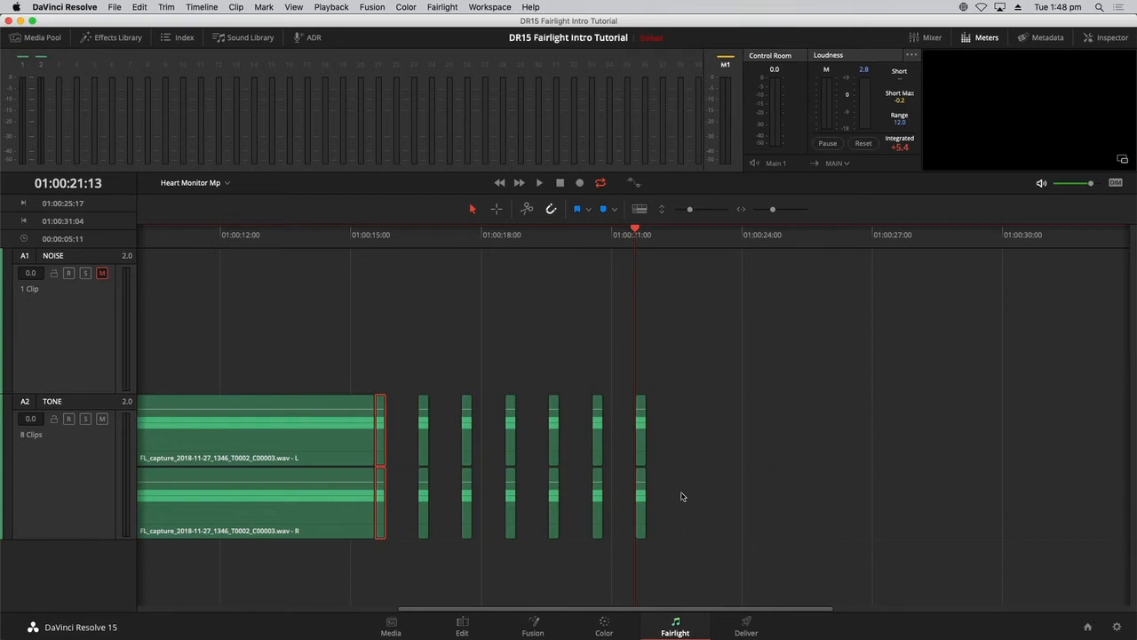
key(shift+Right)
key(super+v)
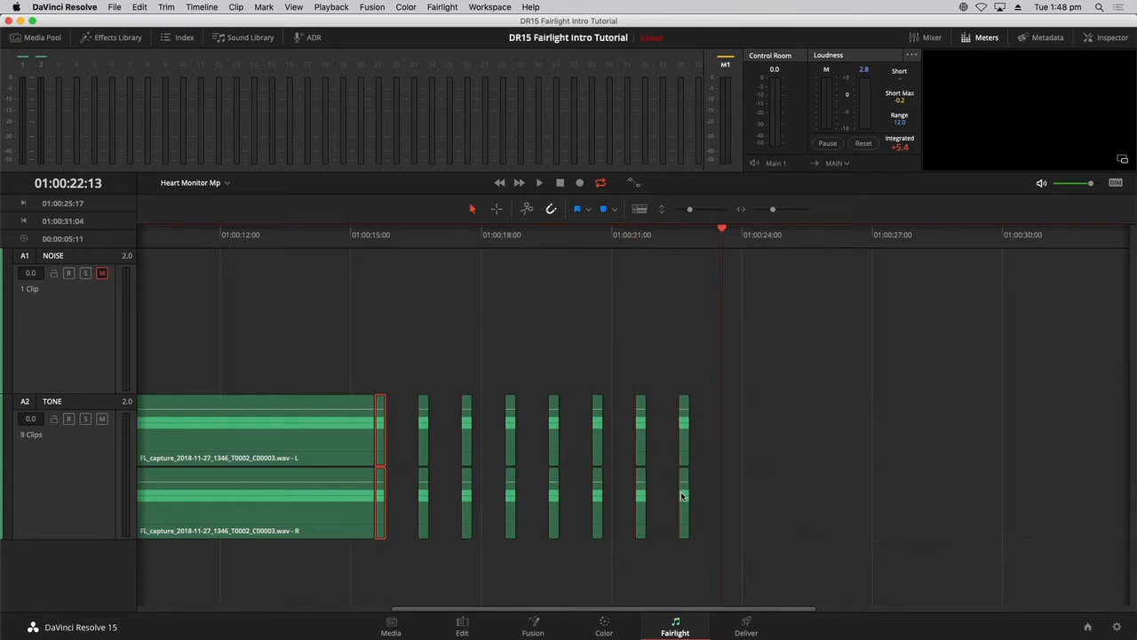
key(super+v)
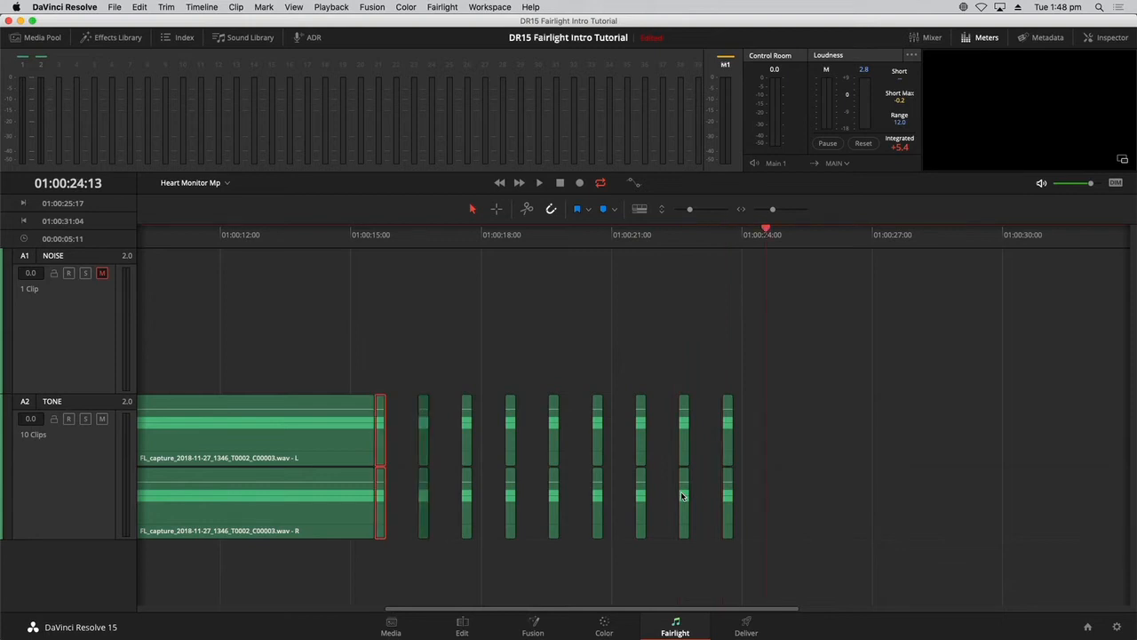
key(super+v)
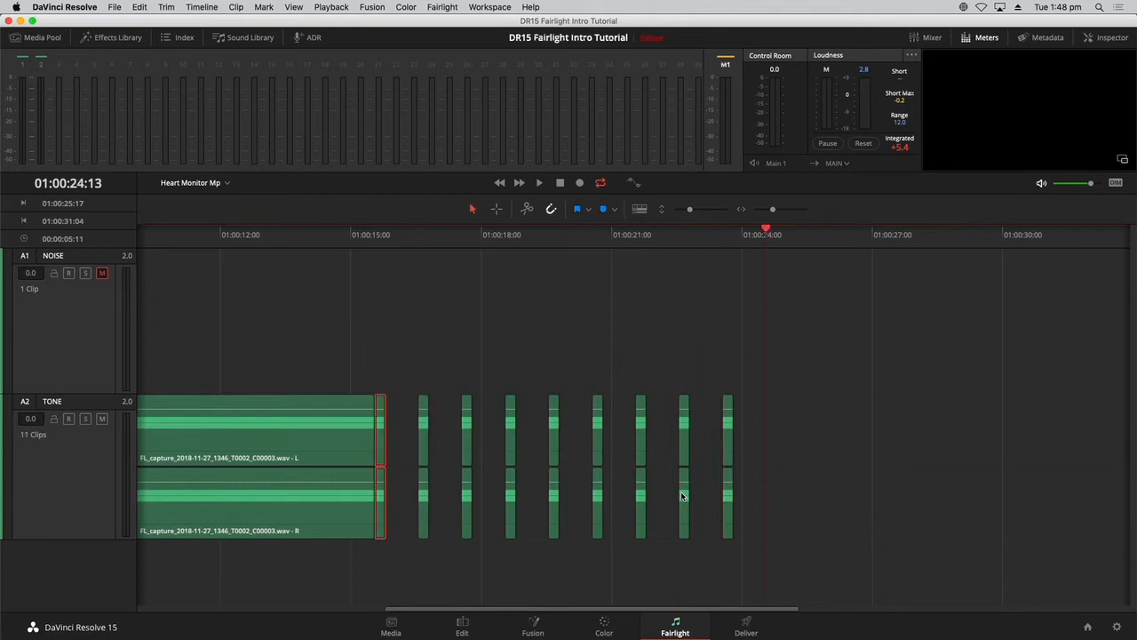
- Deselect the clips and play back the row of beeps from 01:00:16:13
click(845, 487)
click(414, 236)
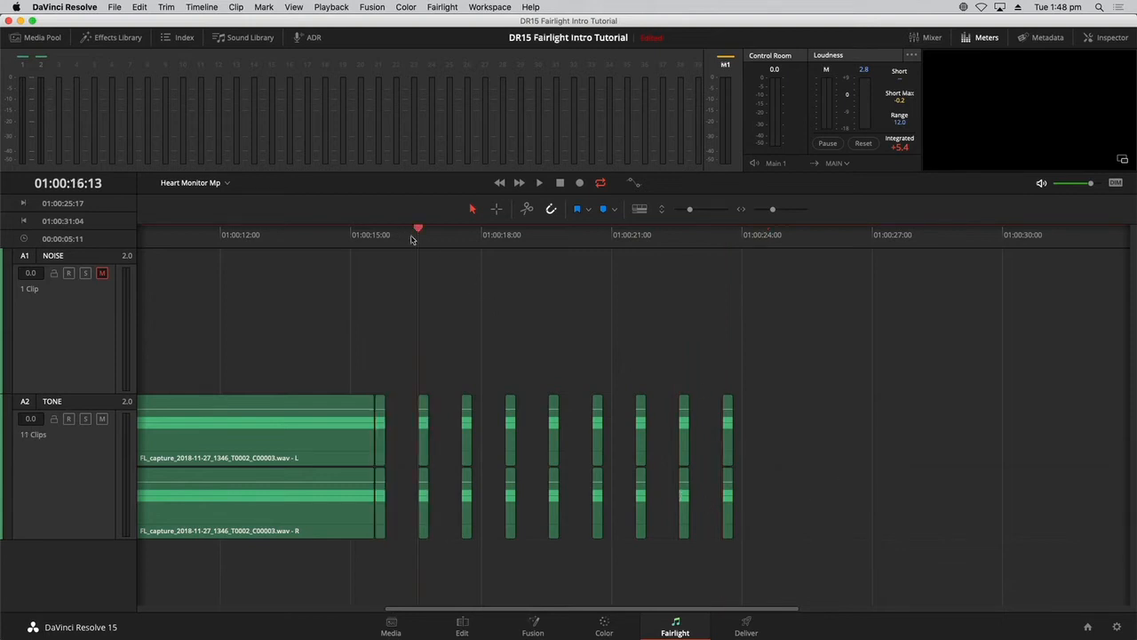
key(space)
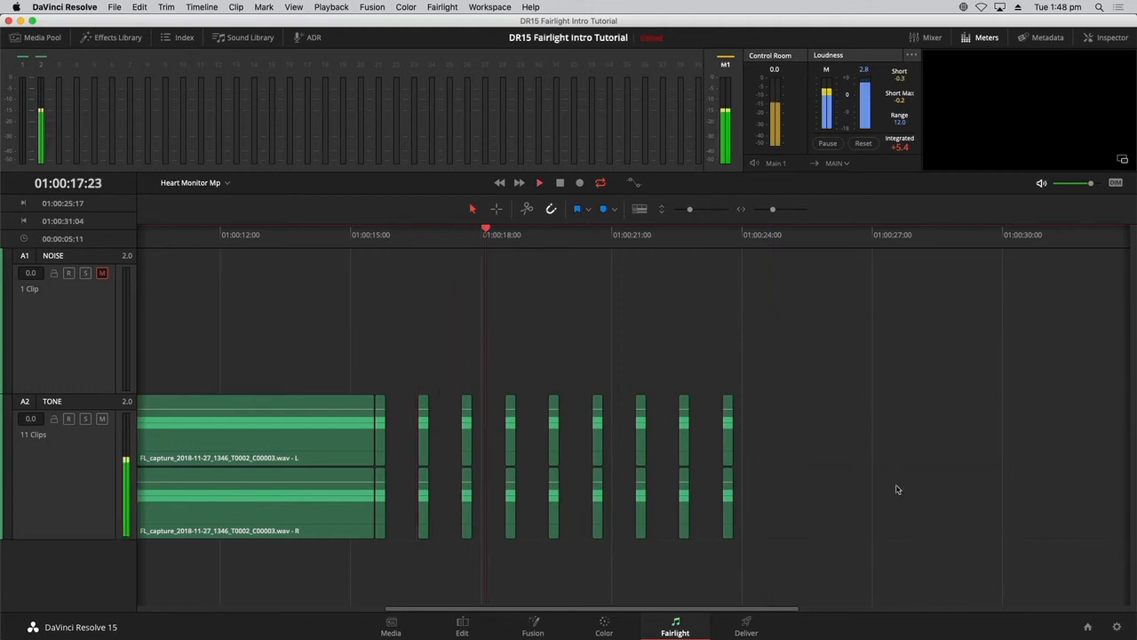
key(space)
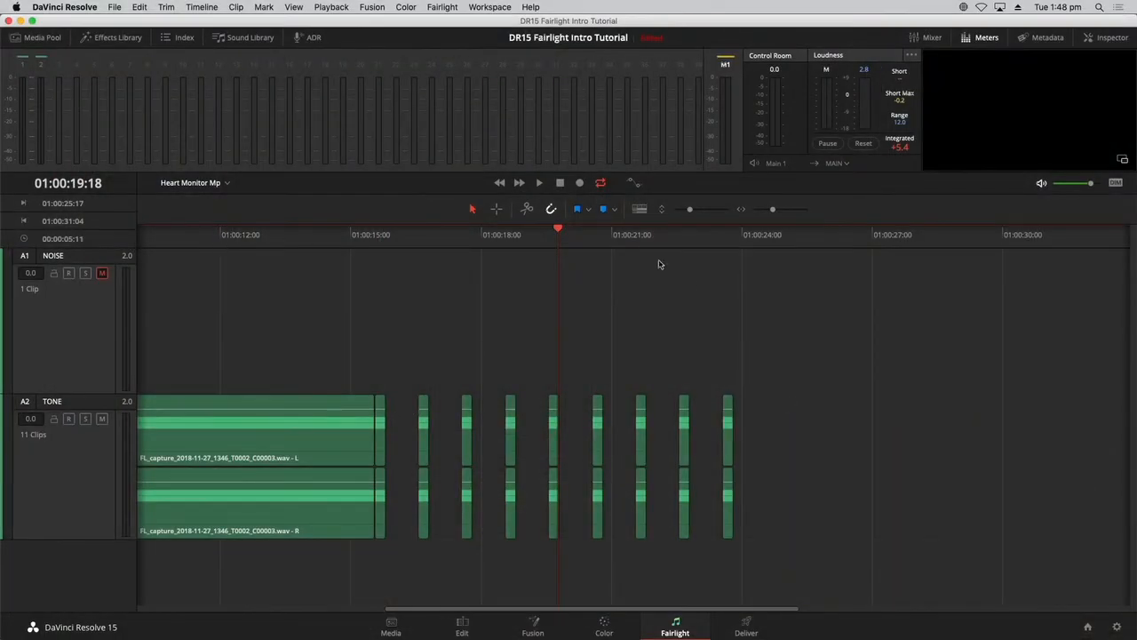
- Examine the last beep clip's volume, pan, pitch and equalizer settings in the Inspector, and close it
click(727, 418)
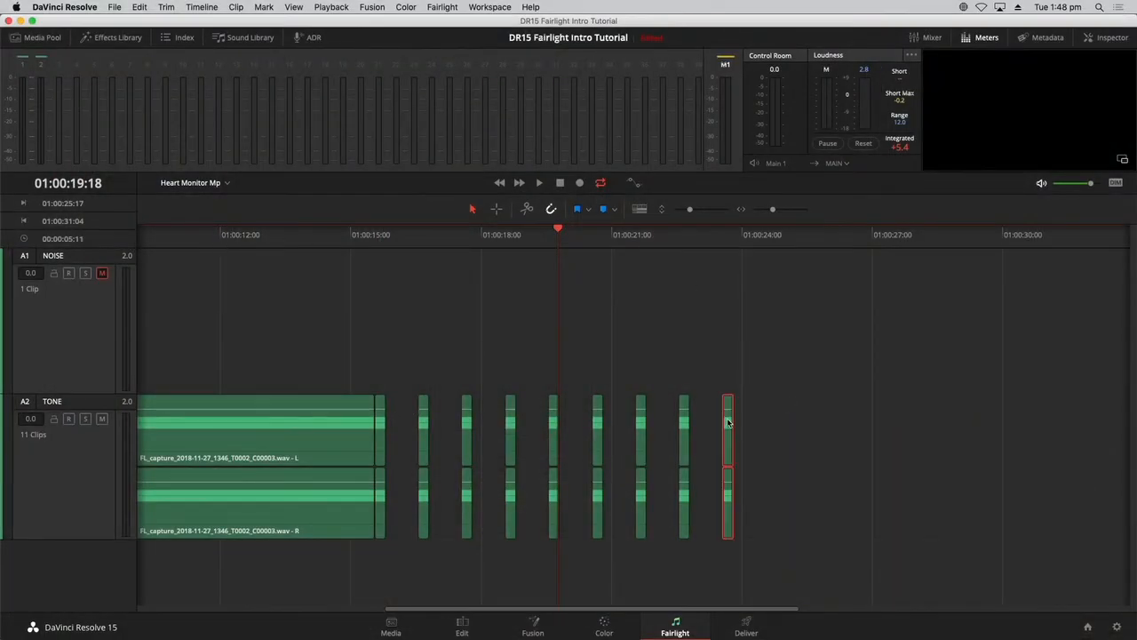
click(1113, 37)
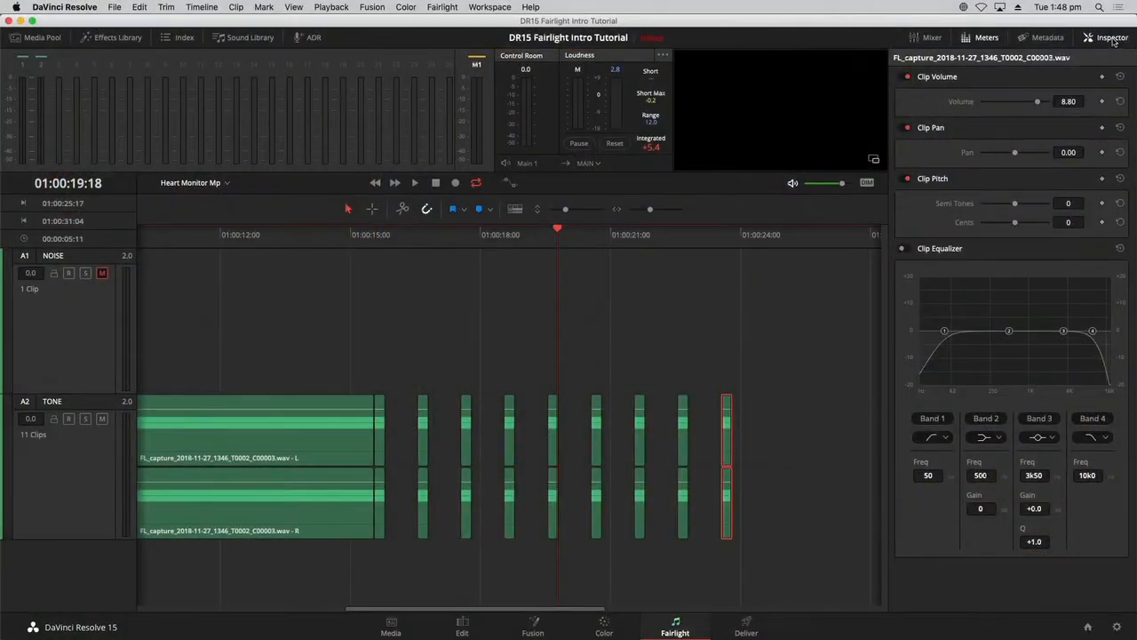
click(1111, 37)
click(930, 463)
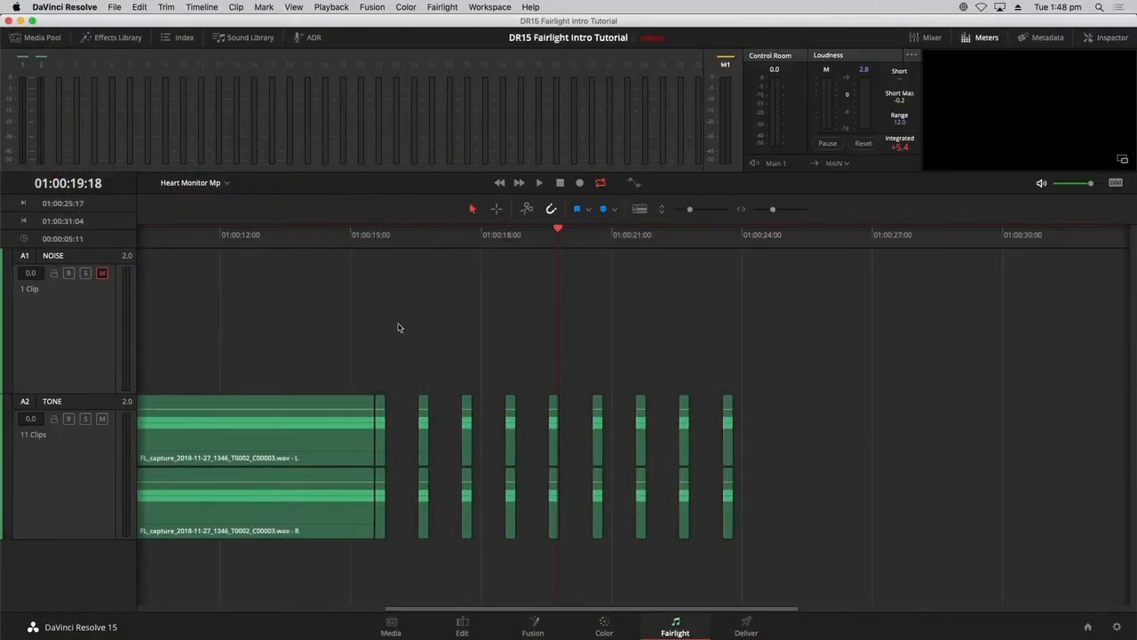
- Mark a range over the beeps with the in point at 01:00:16:13 and the out point at 01:00:23:13
drag(421, 241, 411, 242)
key(i)
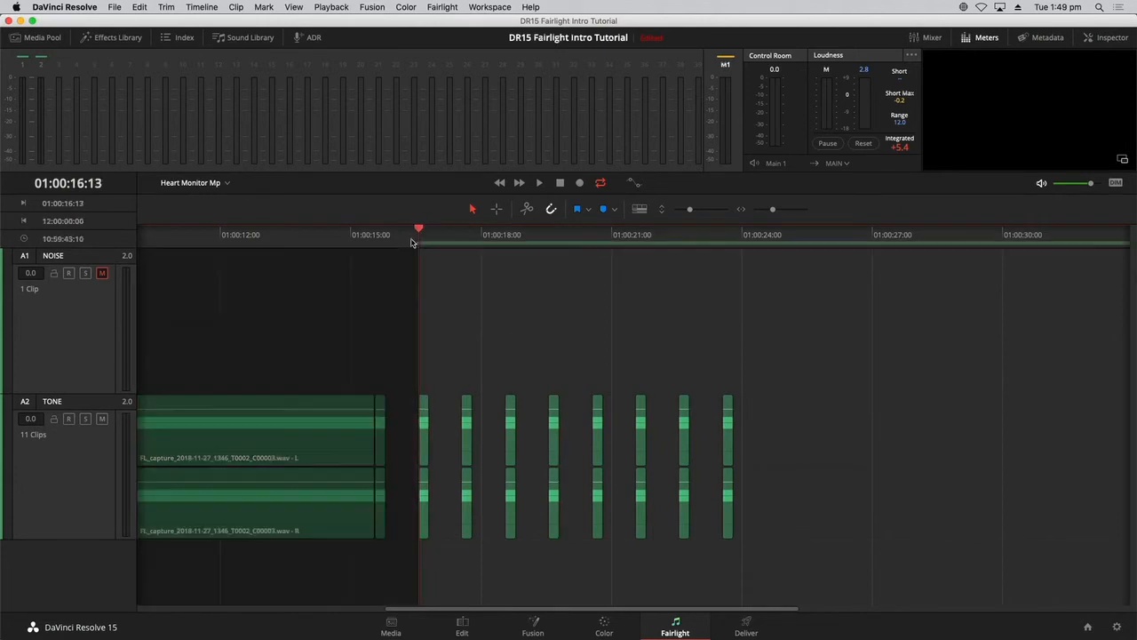
click(720, 232)
drag(730, 234, 734, 234)
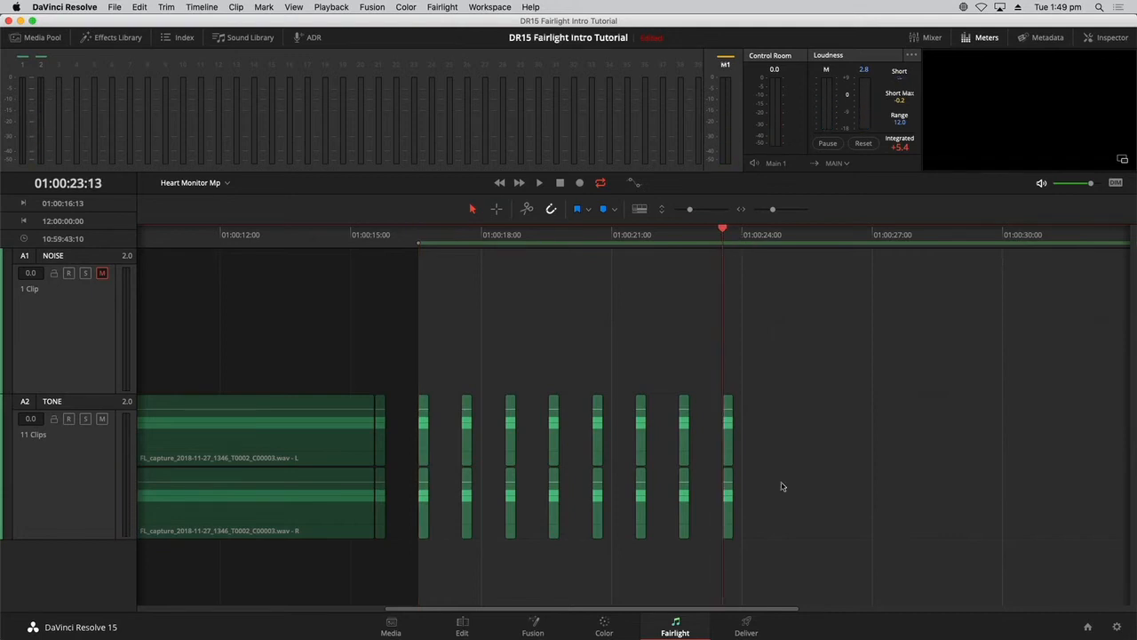
key(o)
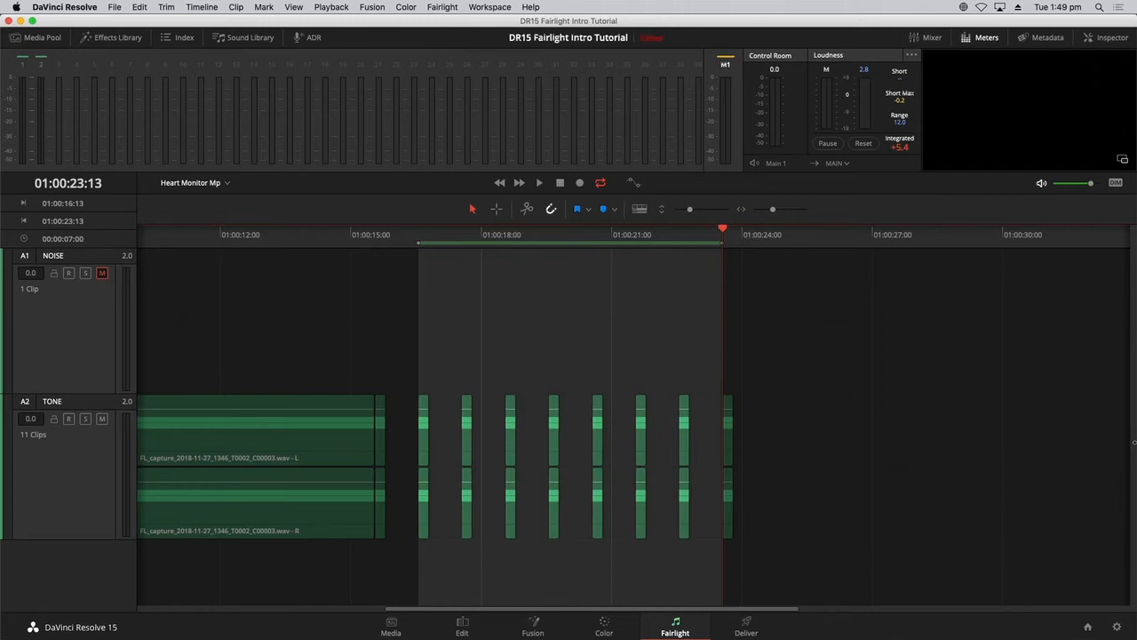
- Audition the marked beeps, select the TONE track and bounce the range to a new layer
key(space)
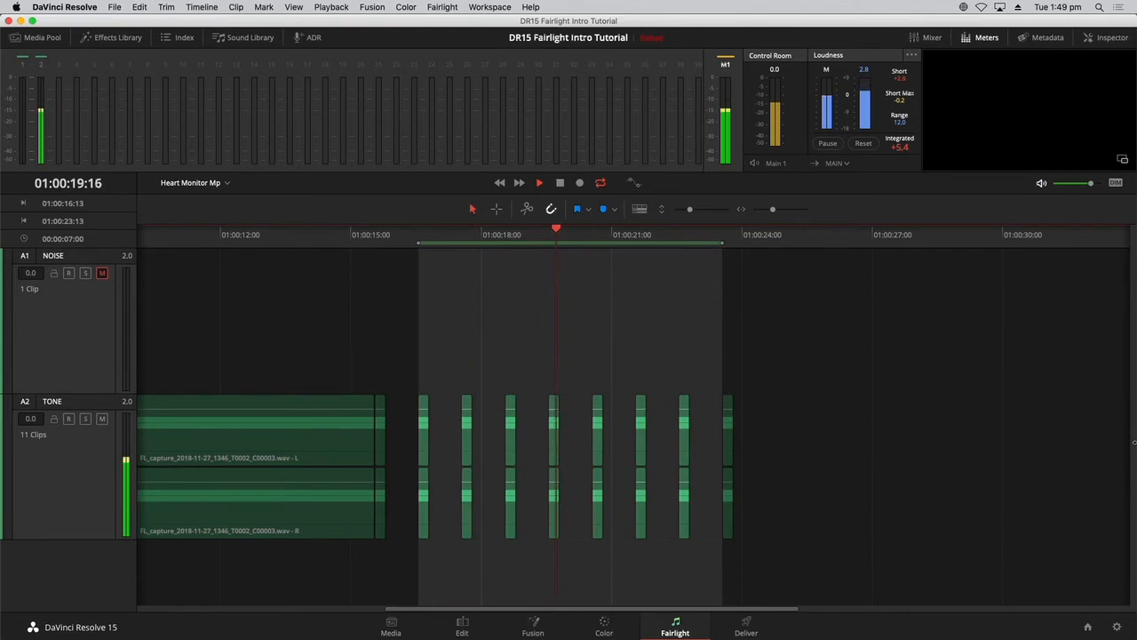
key(space)
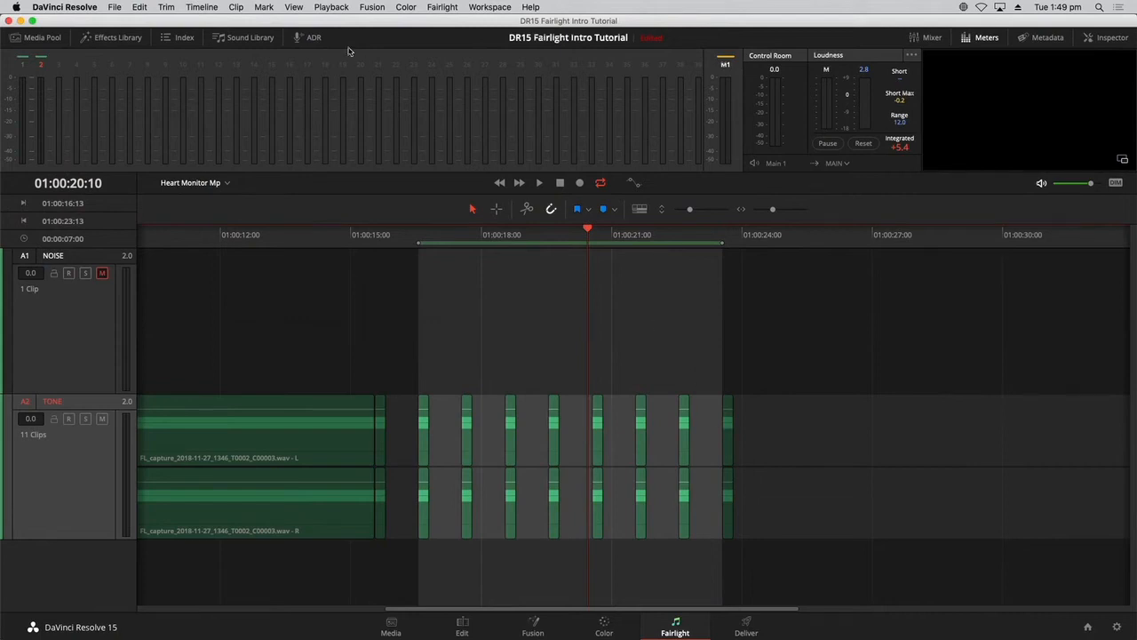
click(217, 7)
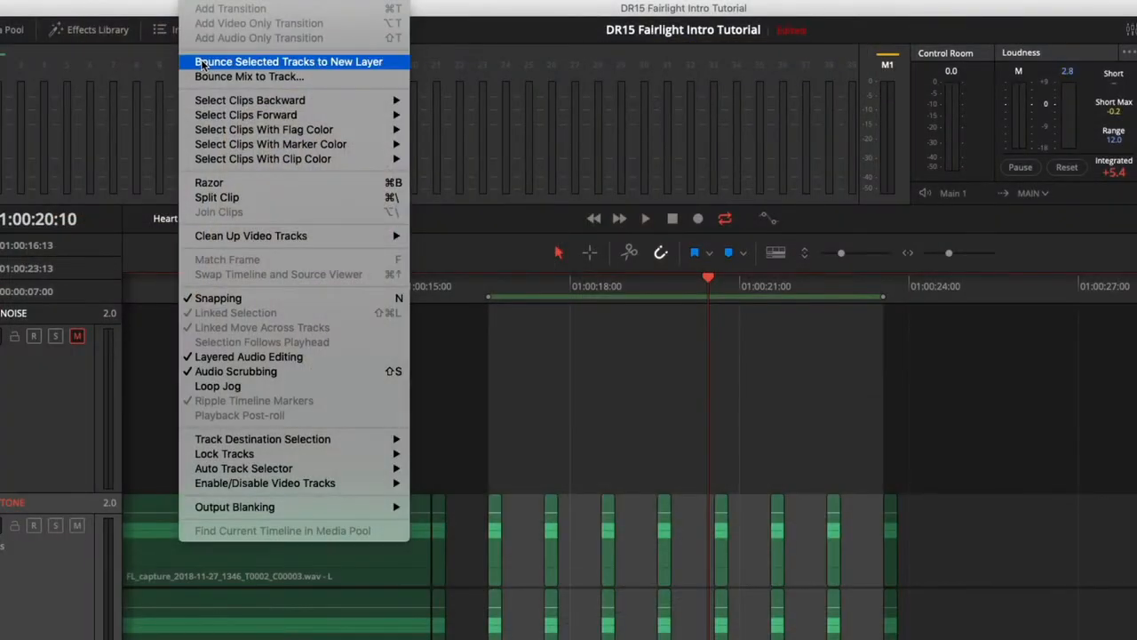
click(202, 64)
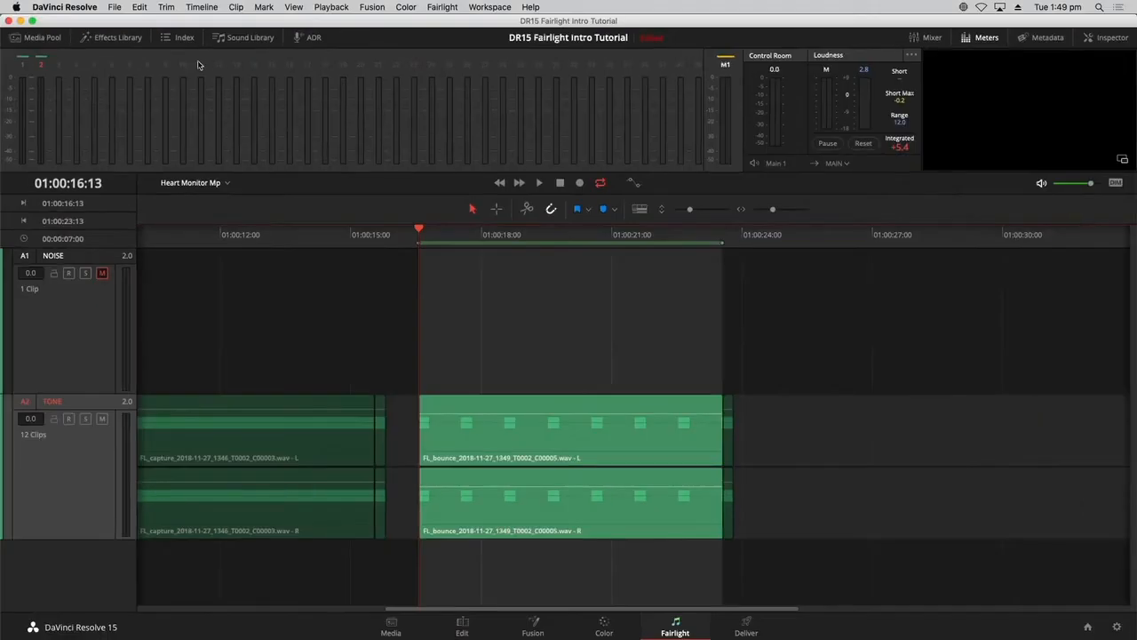
- Move the bounced clip past the last beep to about 01:00:25:00 on the TONE track and clear the in and out points
click(858, 454)
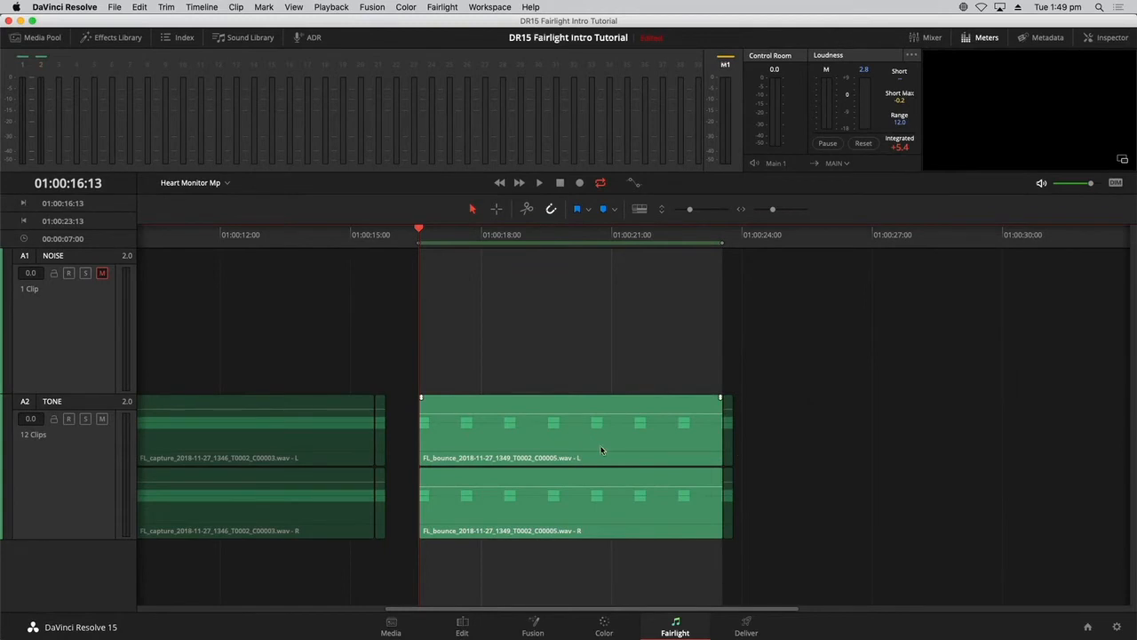
drag(601, 450, 972, 450)
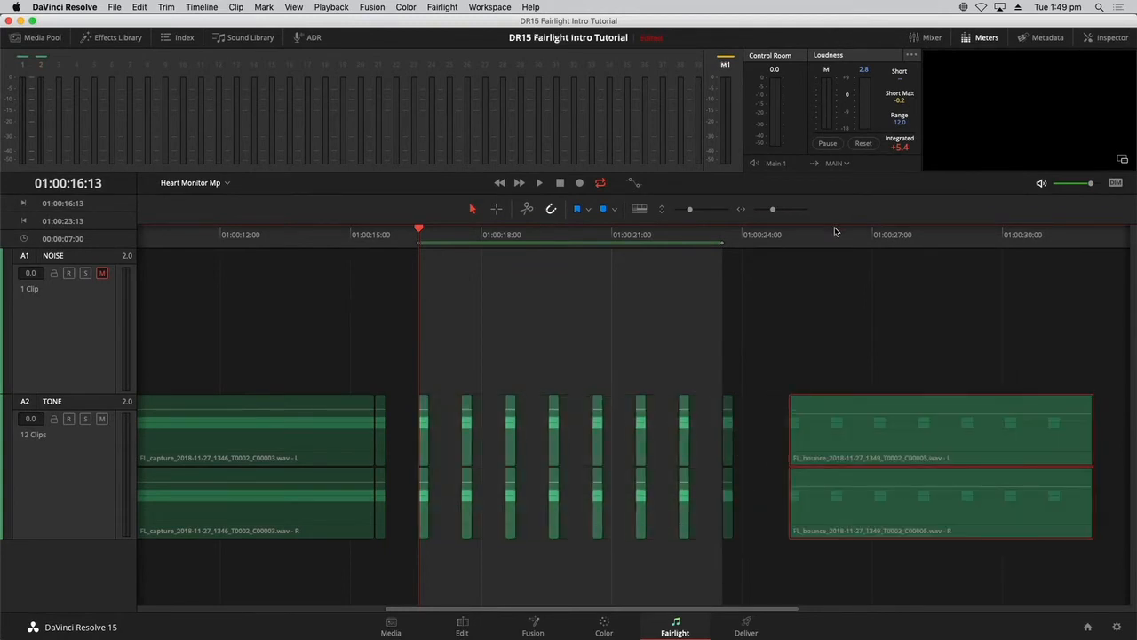
key(alt+x)
click(890, 367)
- Scrub the start of the bounced clip and zoom the timeline out to view all clips on both tracks
drag(778, 248, 796, 247)
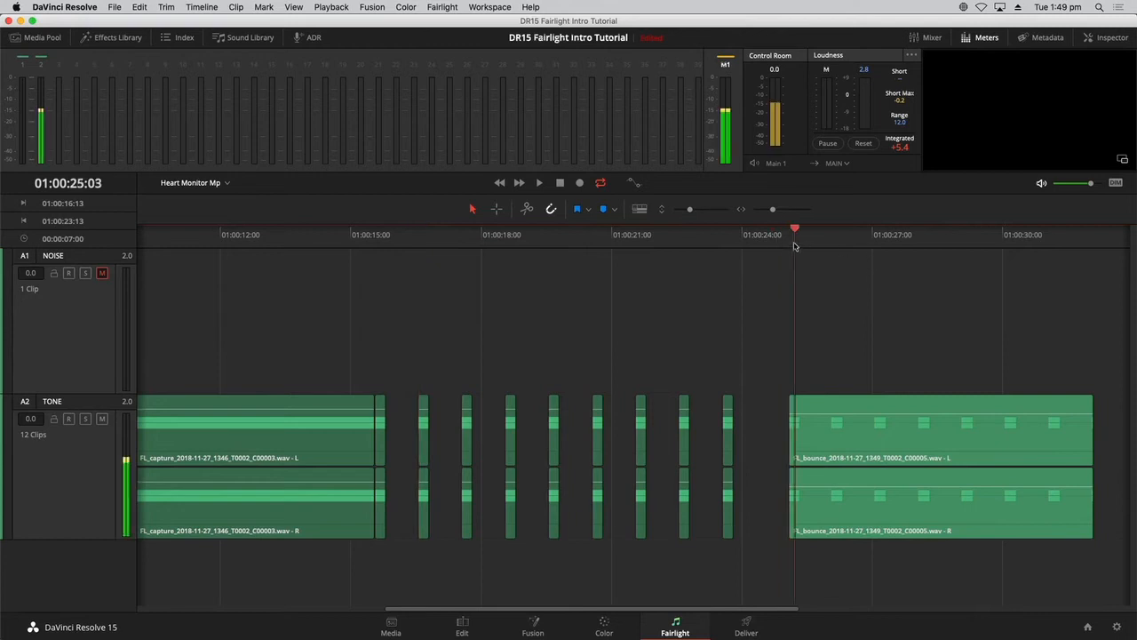
key(space)
key(Home)
key(super+minus)
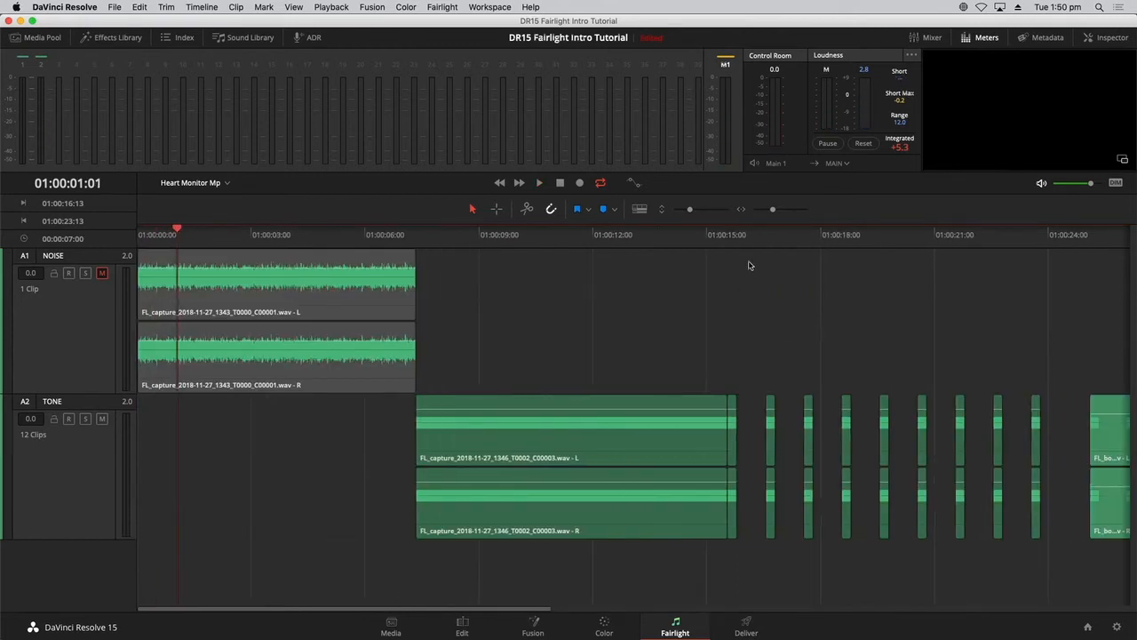
key(super+minus)
key(super+equal)
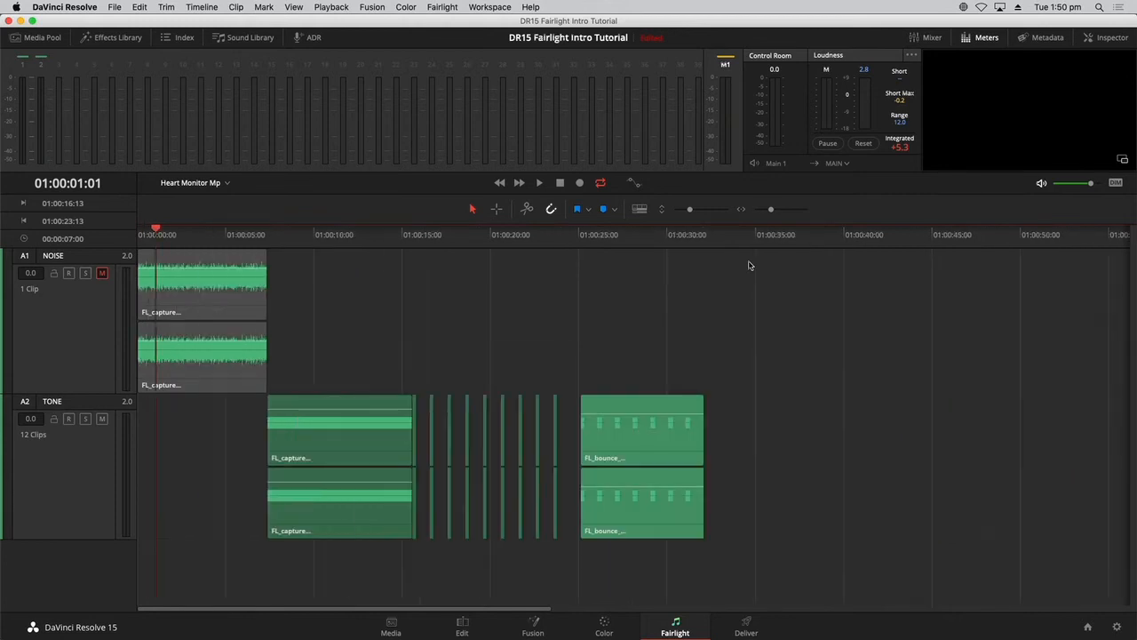
- Play the timeline from its start, and select and scrub through the bounced clip on the TONE track
click(637, 246)
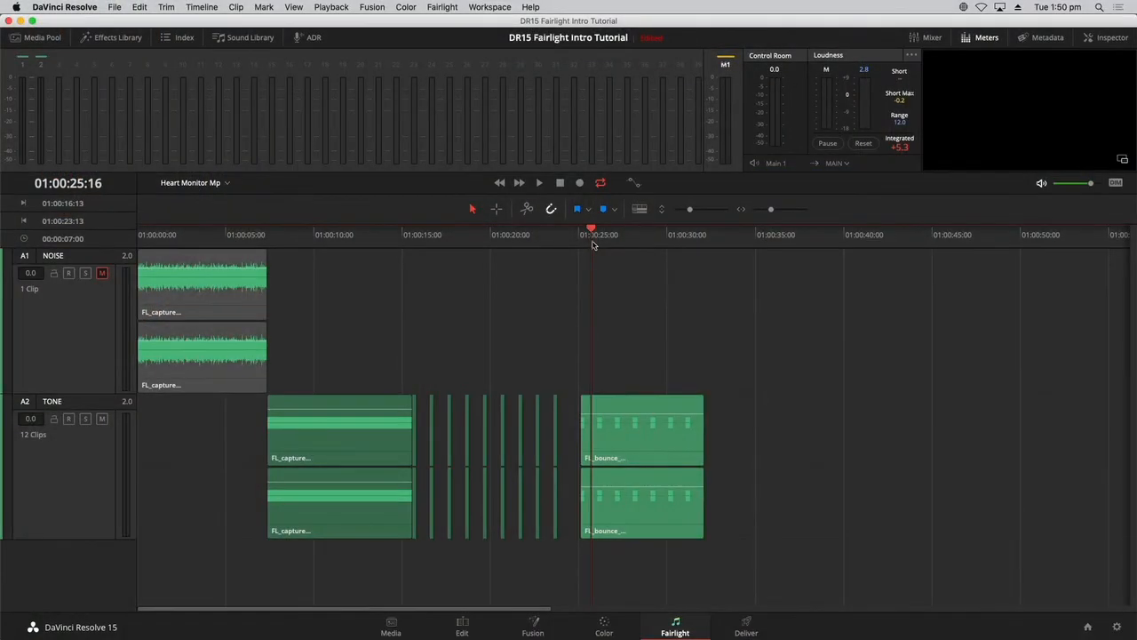
key(Home)
key(space)
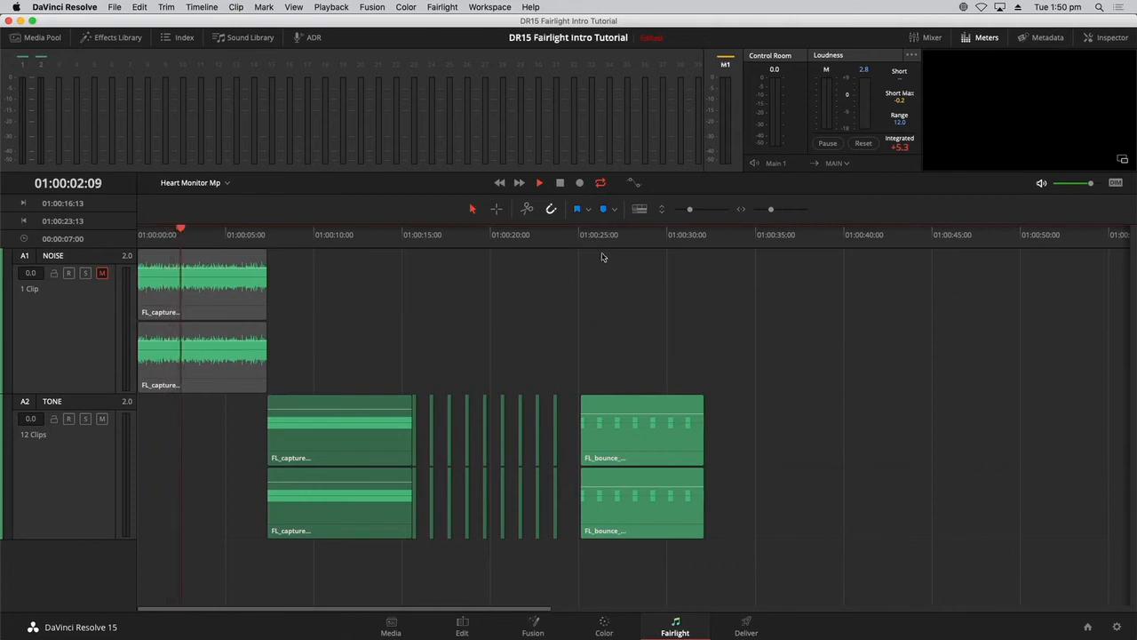
click(602, 236)
key(Home)
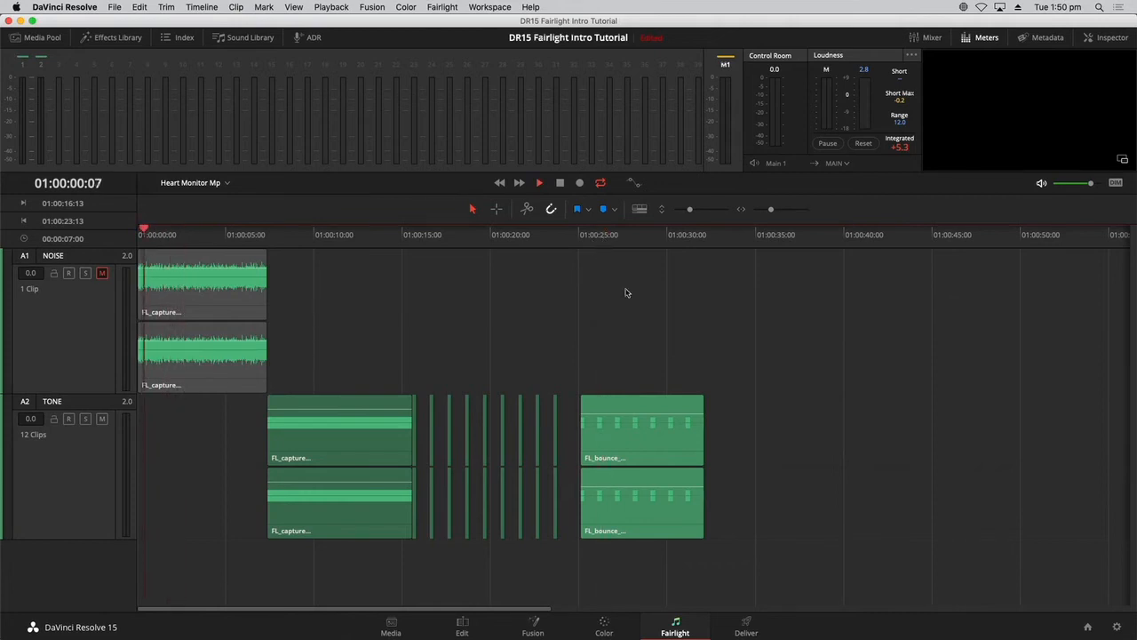
click(601, 240)
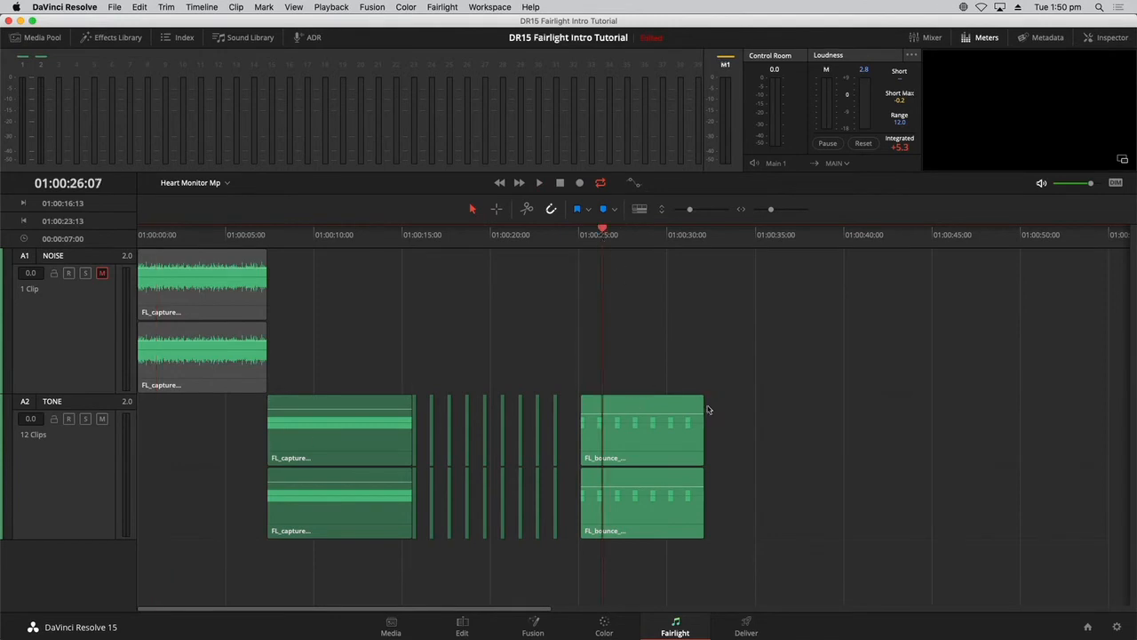
key(space)
click(649, 436)
click(644, 239)
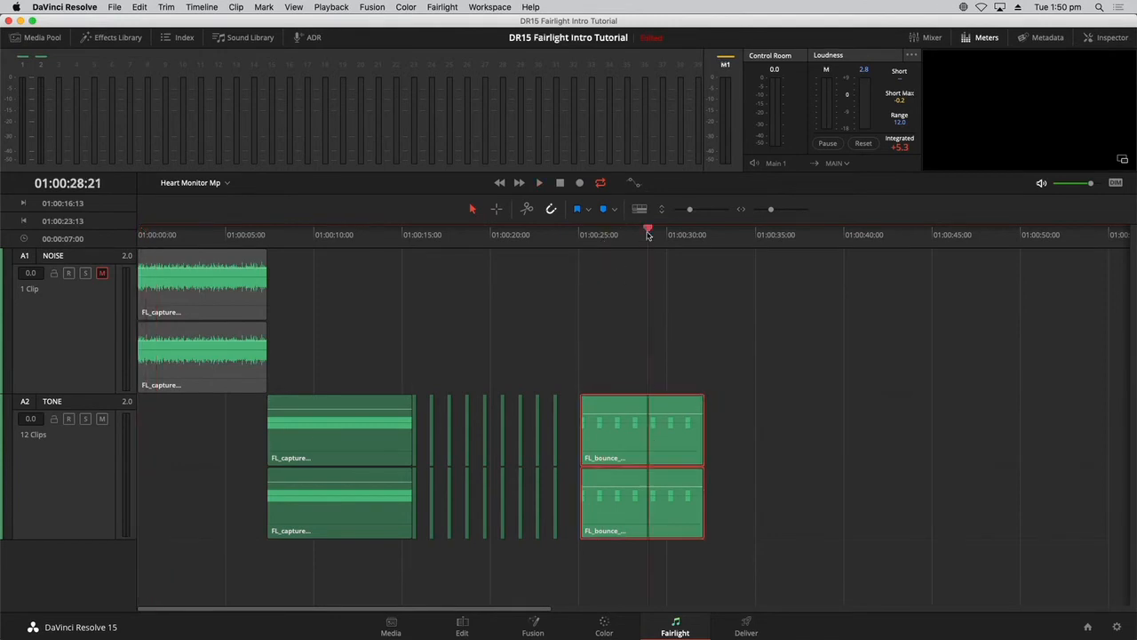
drag(594, 243, 634, 240)
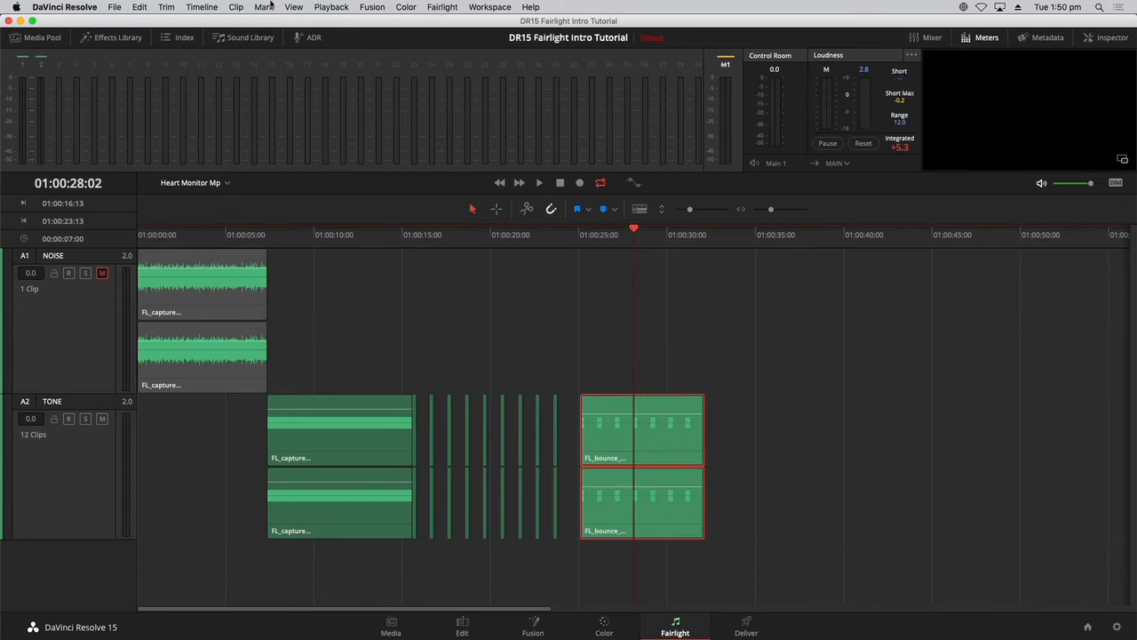
- Show the audio track layers and move the bounced clip about one second later on the TONE track
click(293, 7)
click(346, 486)
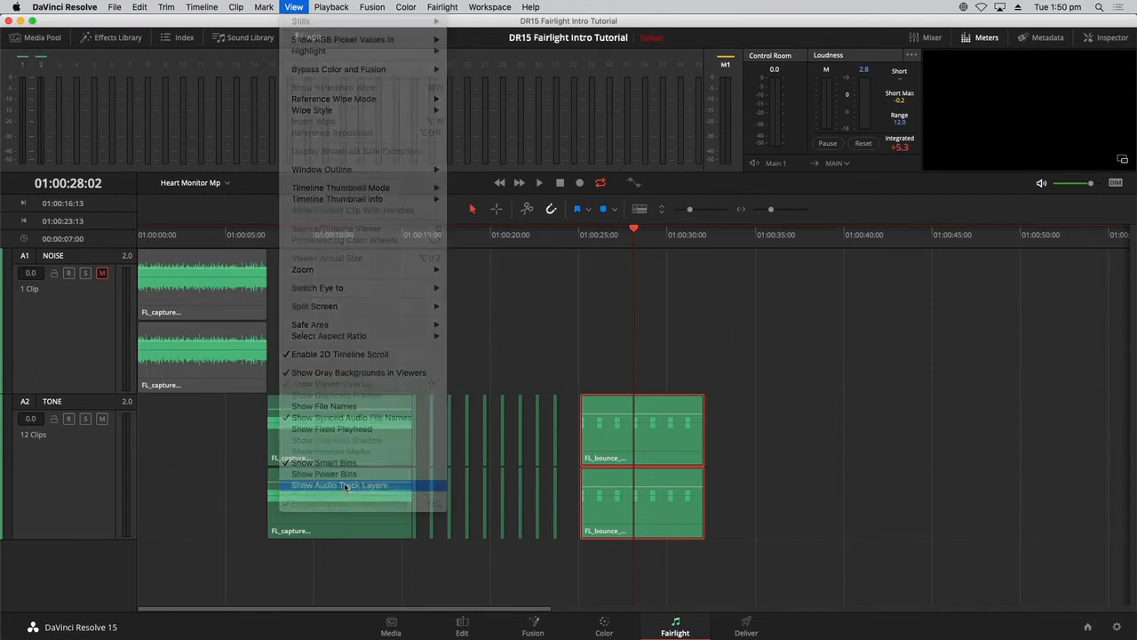
mouse_move(634, 461)
mouse_down()
mouse_move(498, 459)
mouse_move(651, 448)
mouse_up()
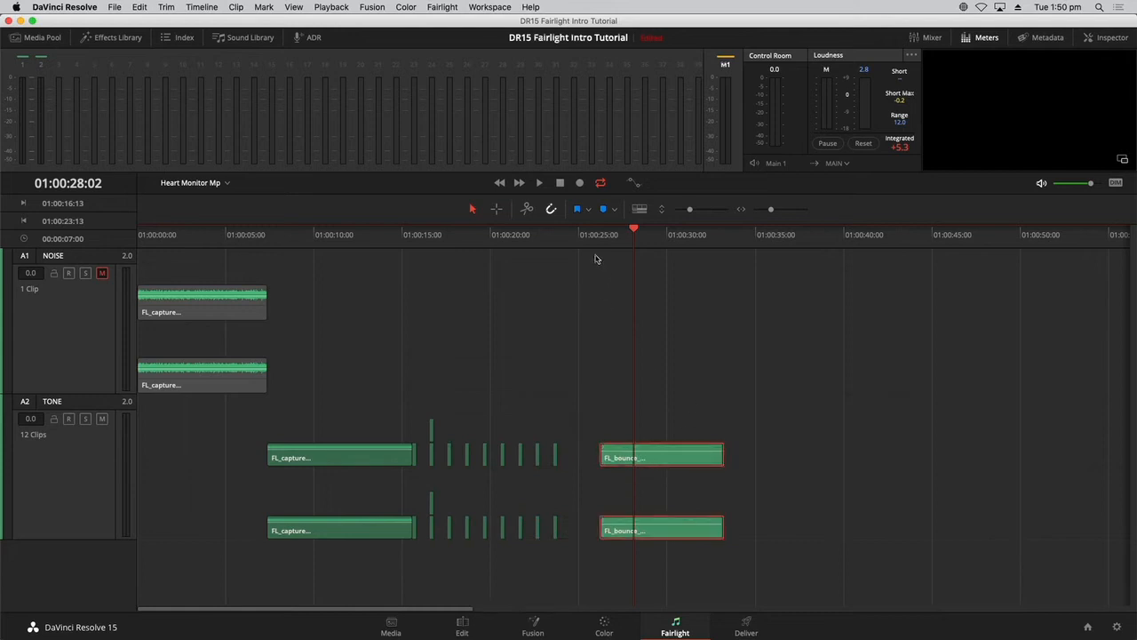
- Play the bounced clip from its start and return the playhead to the original beeps around 01:00:17:13
key(Up)
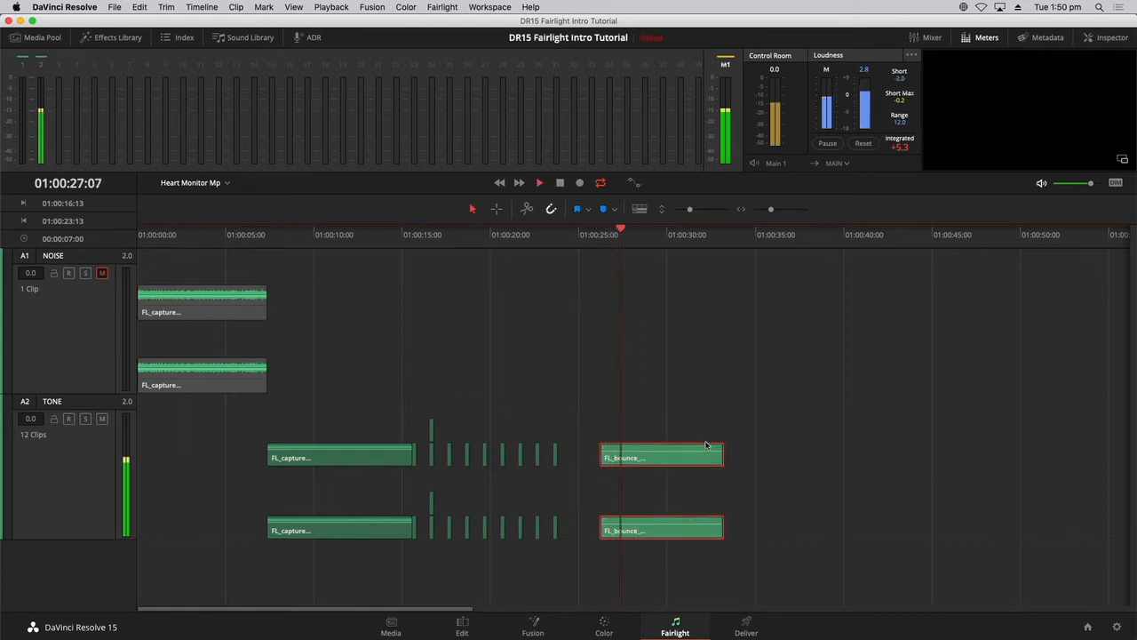
key(space)
click(482, 233)
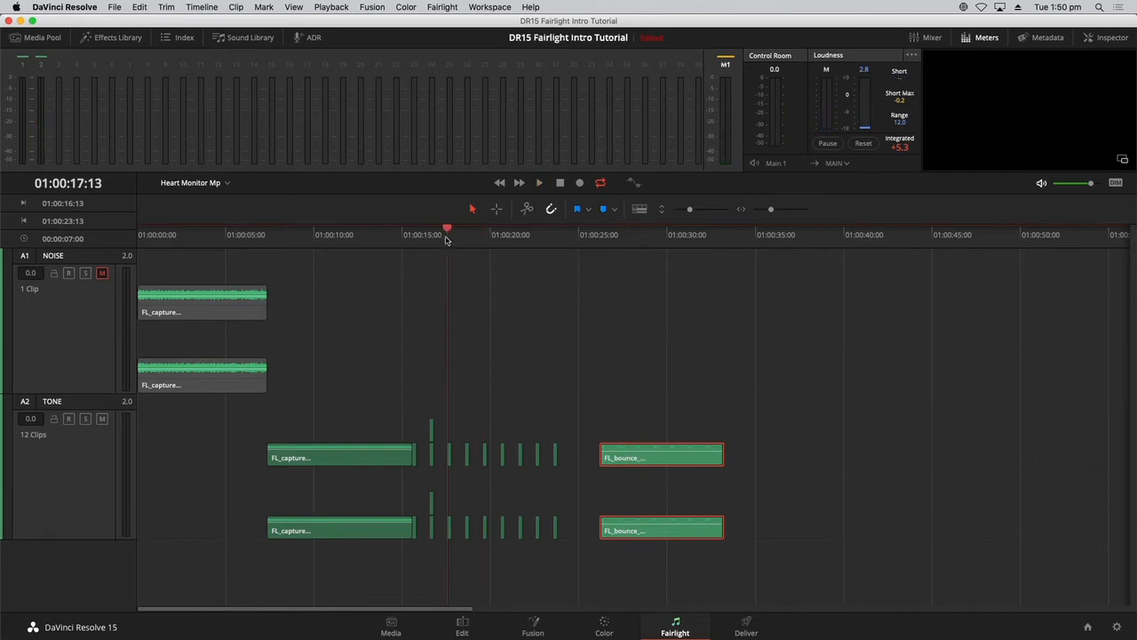
- Turn off the display of audio track layers in the timeline
drag(447, 239, 446, 241)
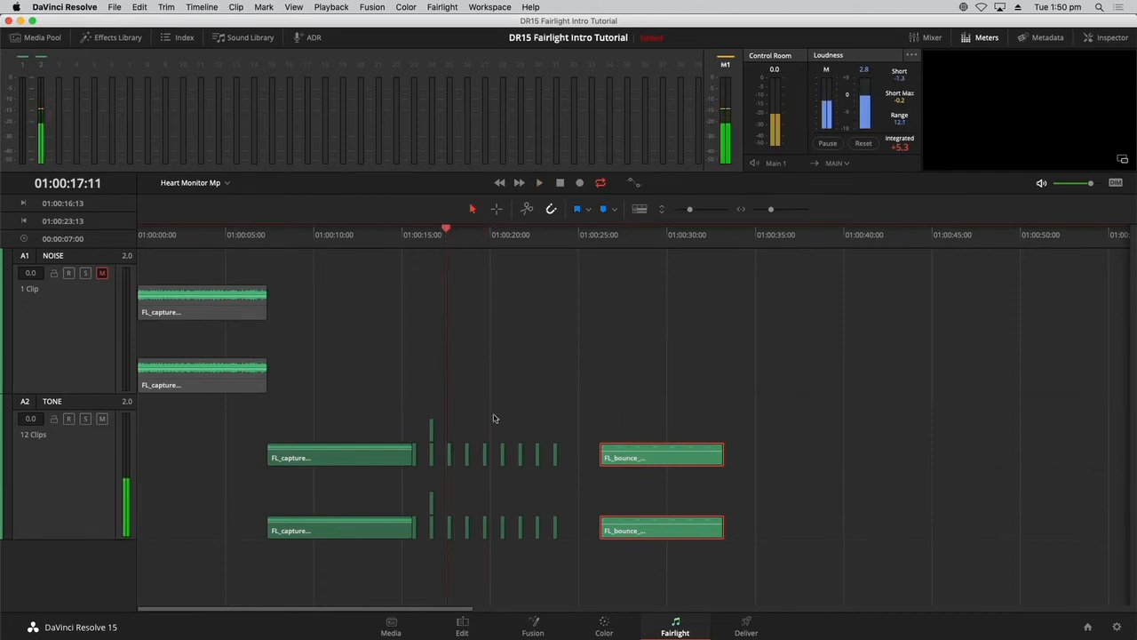
click(293, 6)
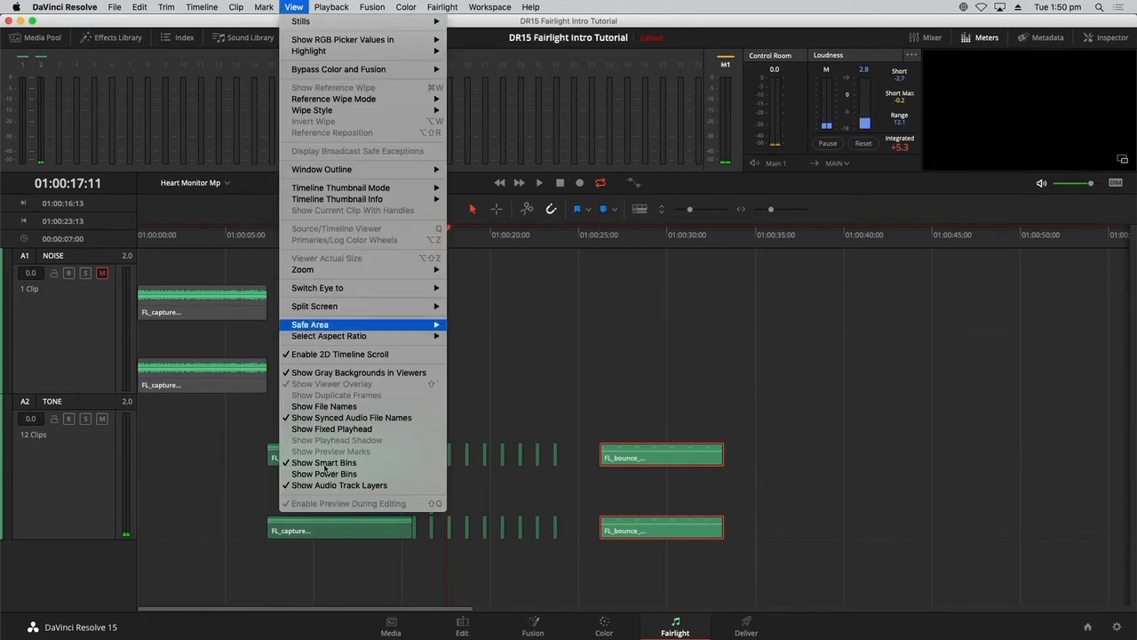
click(338, 485)
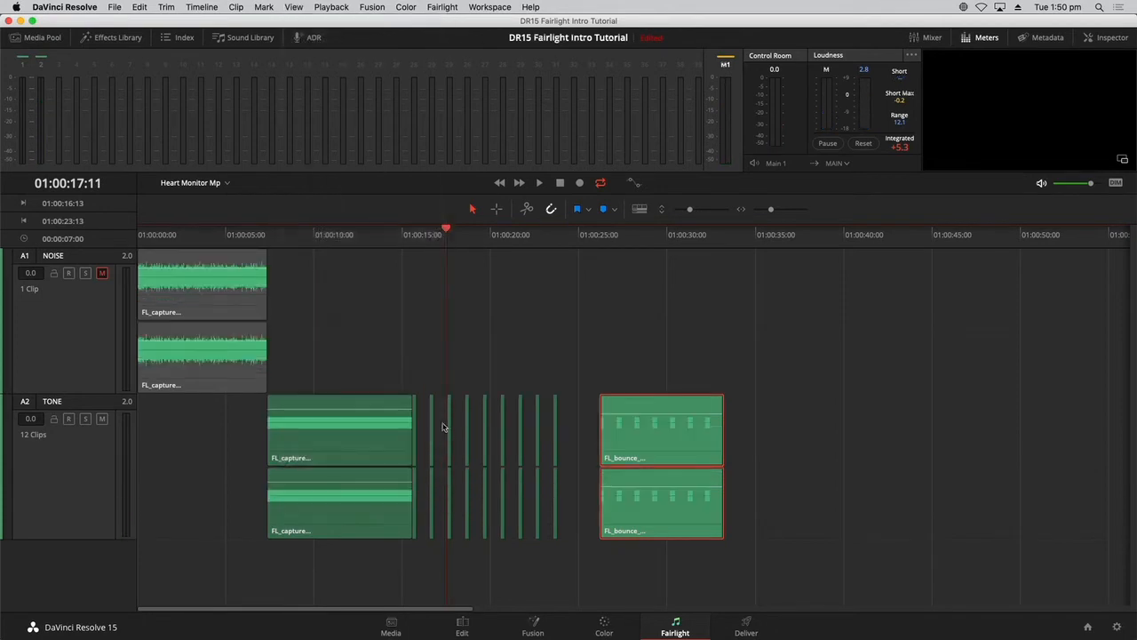
- Disable every second tone beep on the TONE track, four clips in all, to halve the beep rate
click(449, 345)
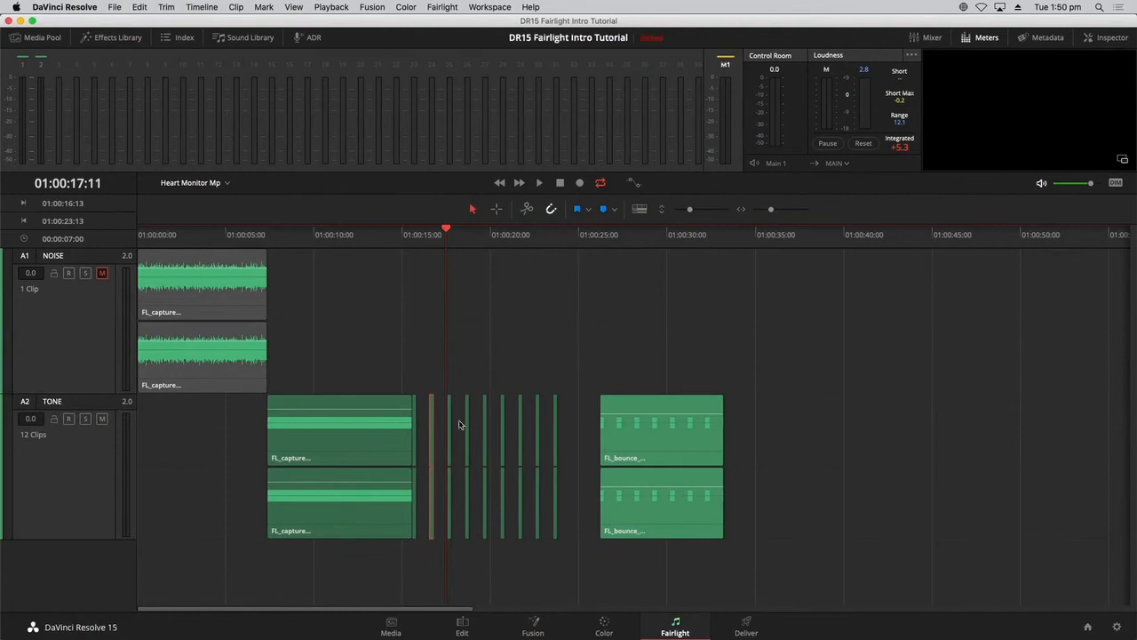
super+click(467, 423)
super+click(502, 421)
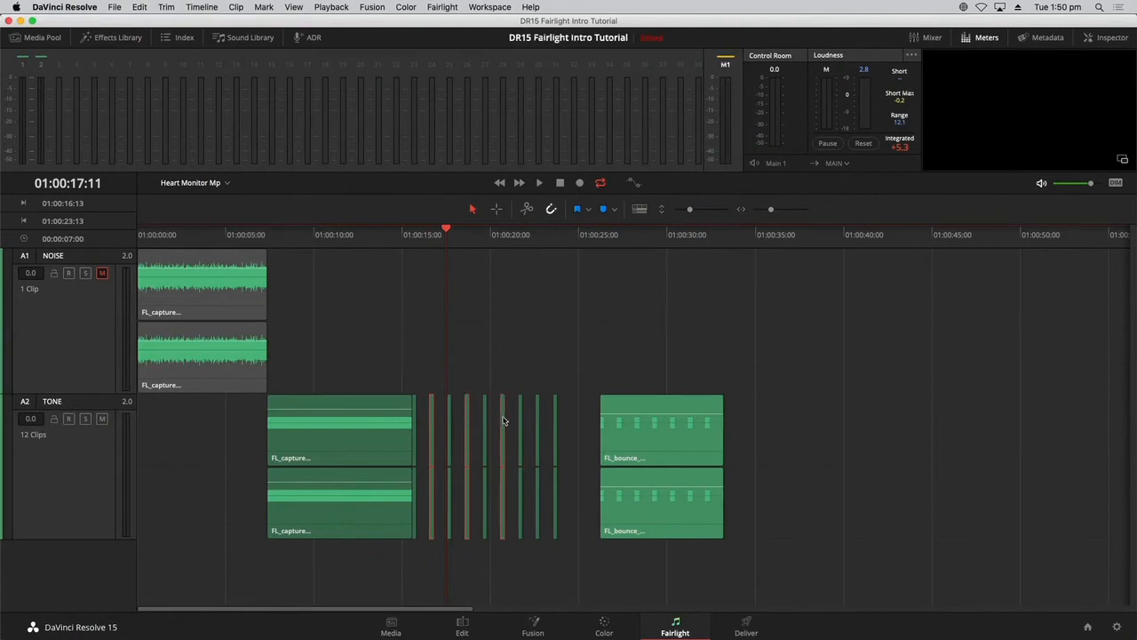
super+click(537, 420)
key(d)
click(482, 353)
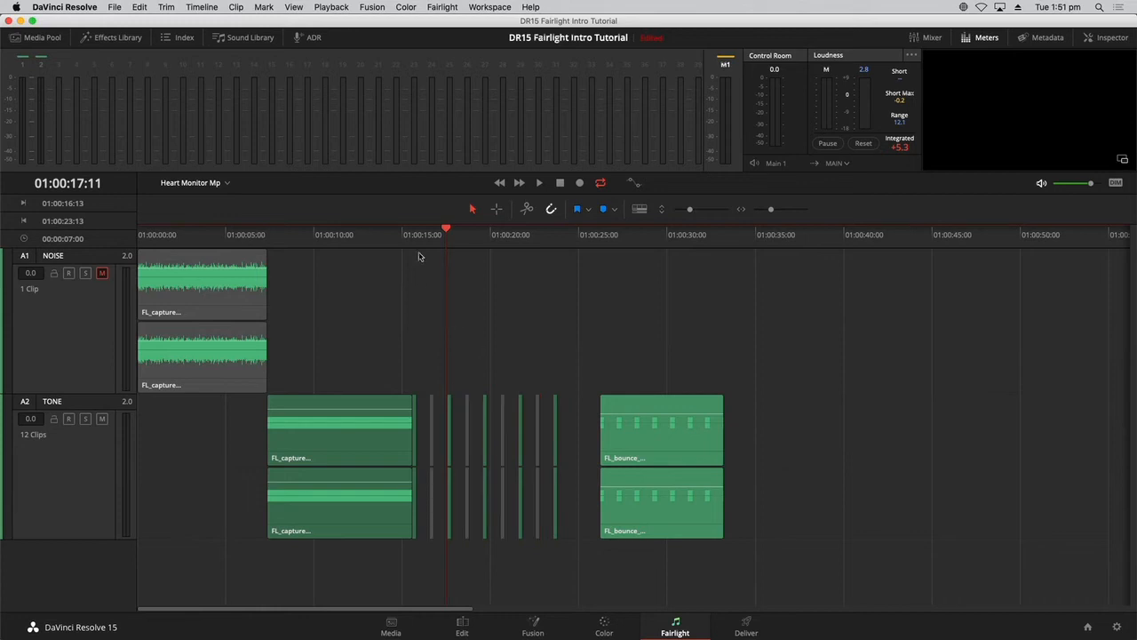
- Play the beeps from 01:00:15:13 and move the long tone clip about 2.5 seconds earlier on the TONE track
drag(425, 238, 400, 246)
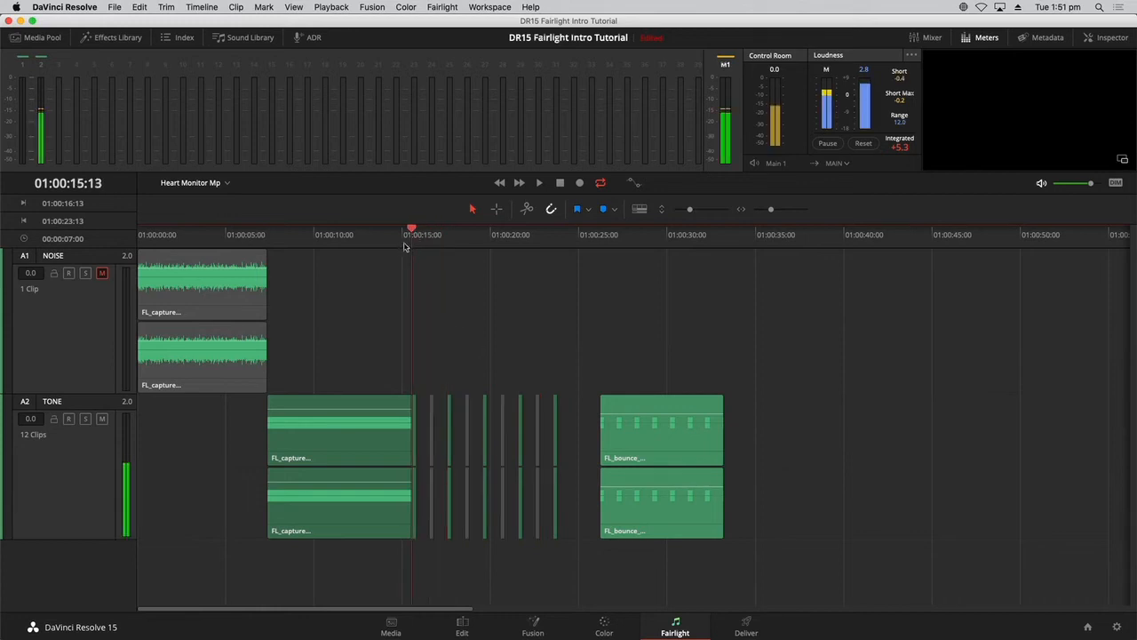
key(space)
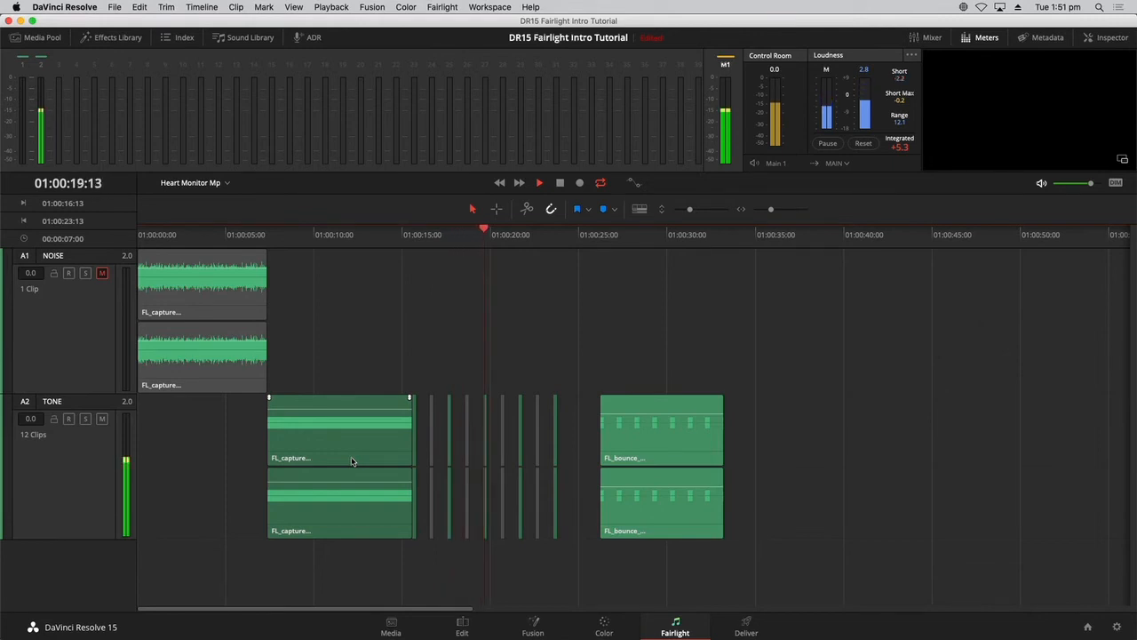
key(space)
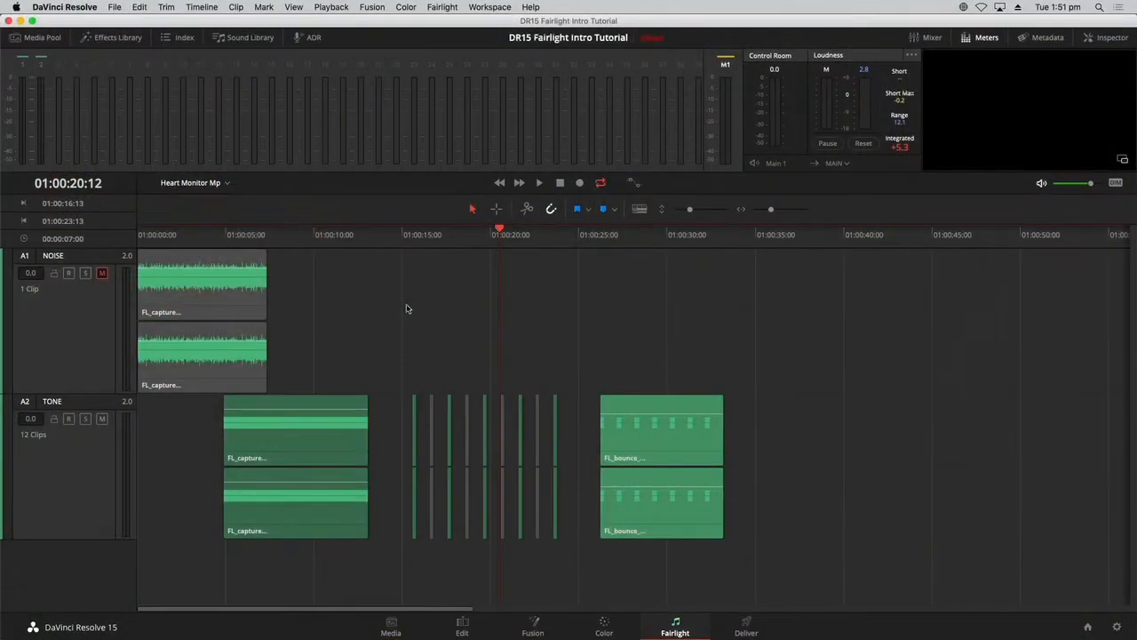
- Mark a range over the slower beeps from 01:00:15:13 to 01:00:23:13
drag(415, 251, 410, 251)
key(i)
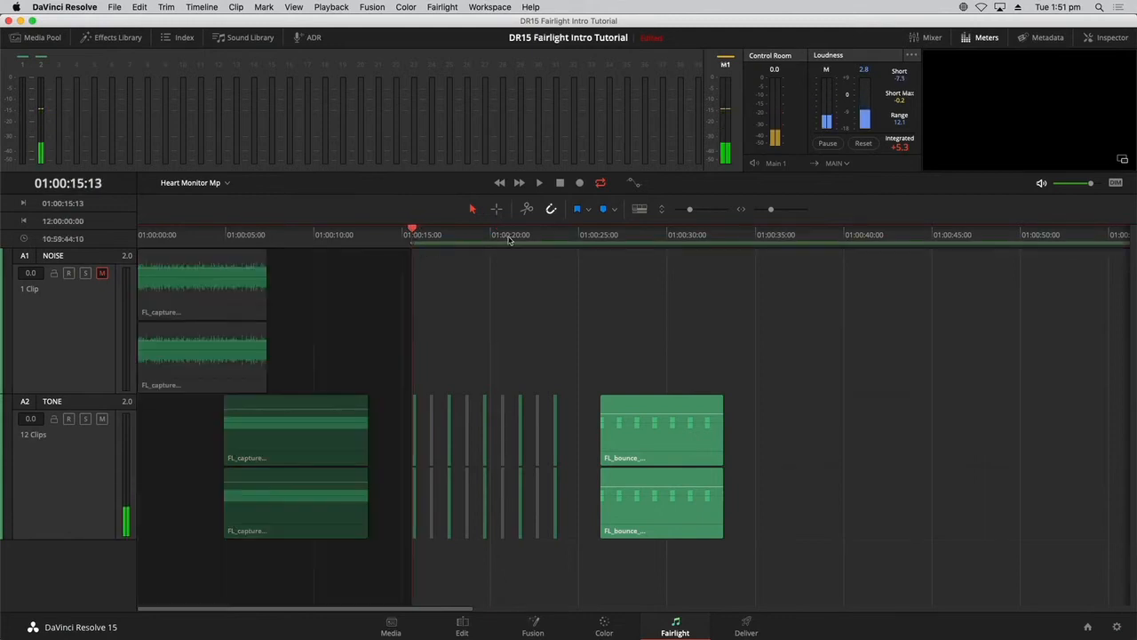
drag(540, 241, 545, 238)
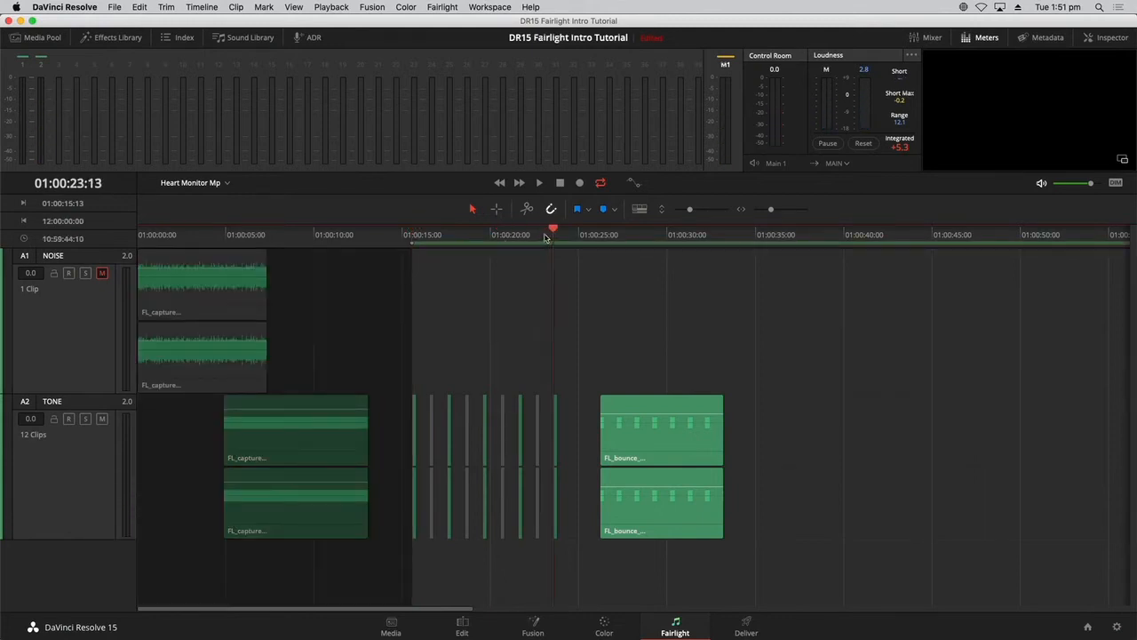
key(o)
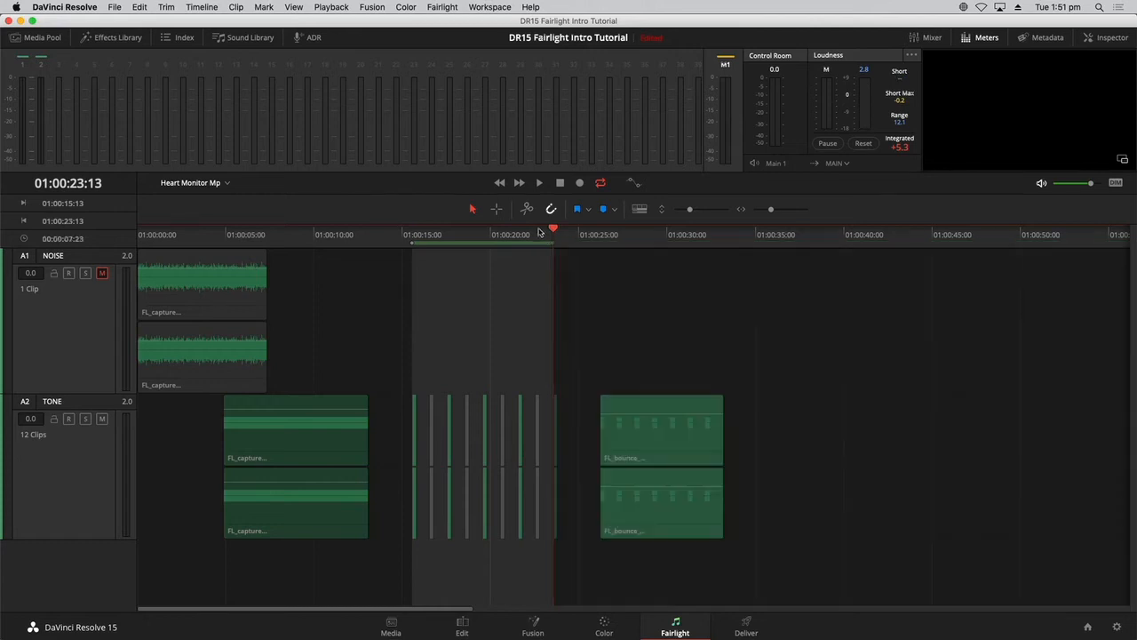
- Select the TONE track and bounce the marked range to a new layer
click(203, 7)
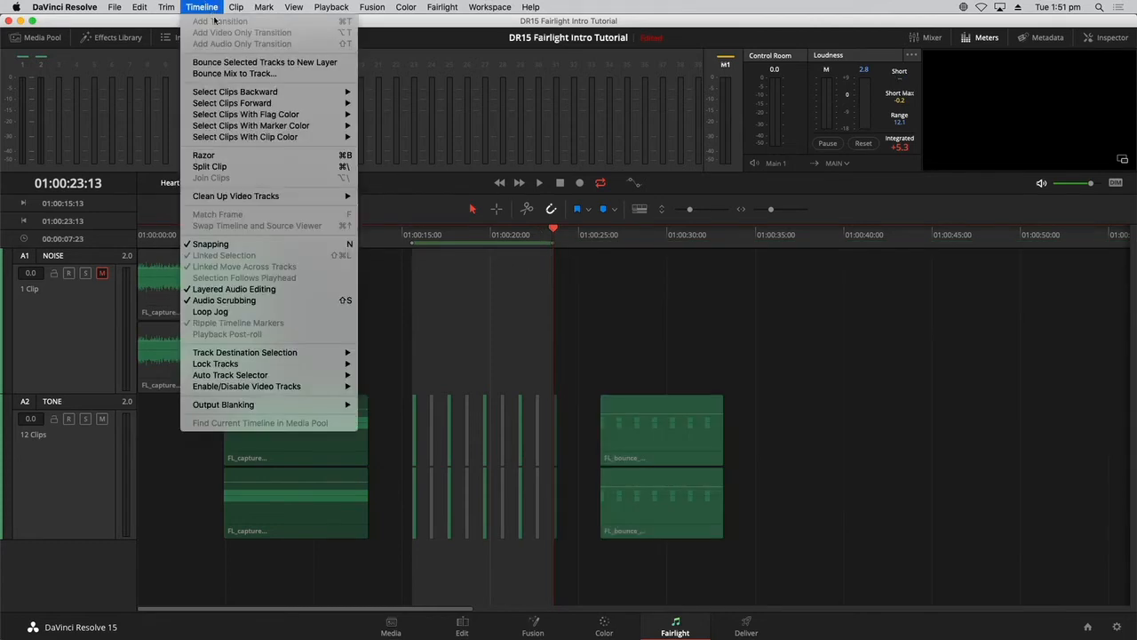
click(230, 62)
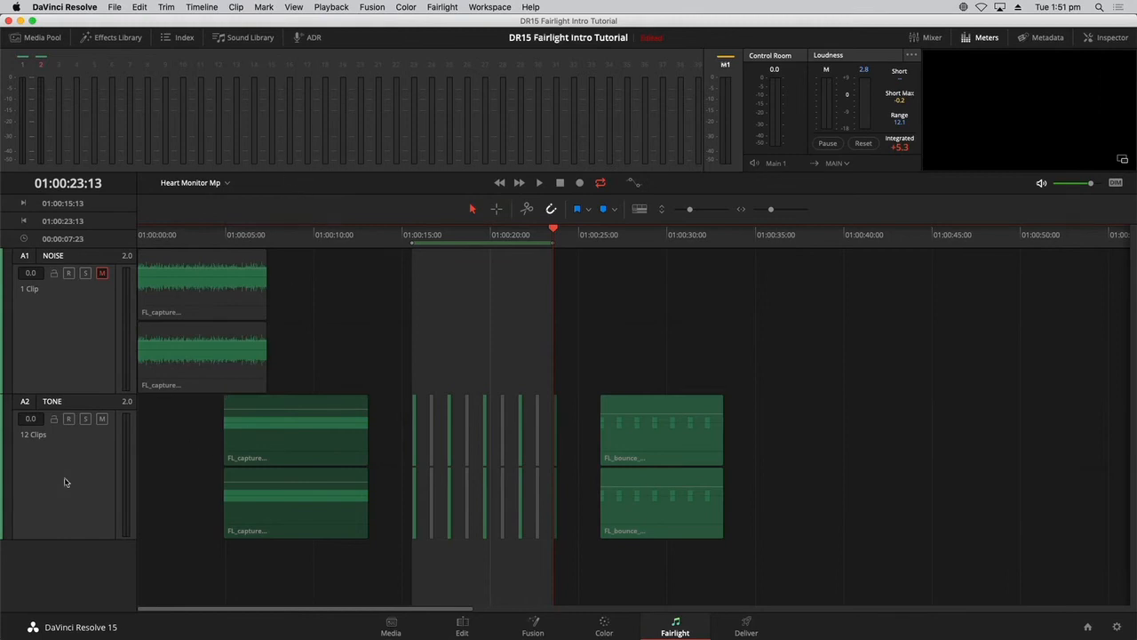
click(64, 482)
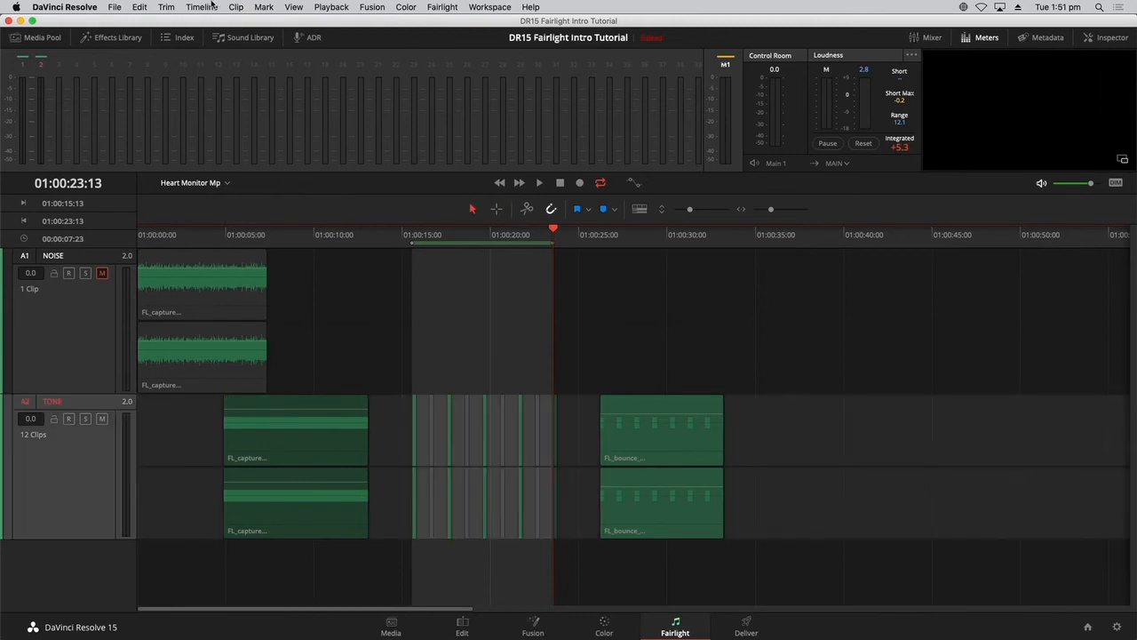
click(211, 6)
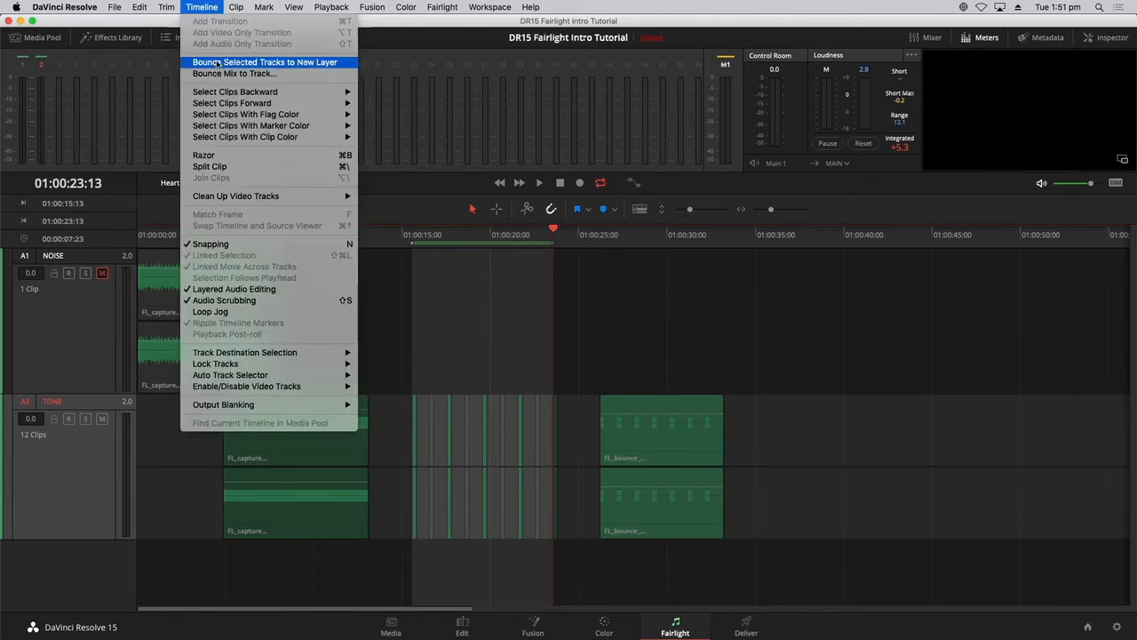
click(218, 63)
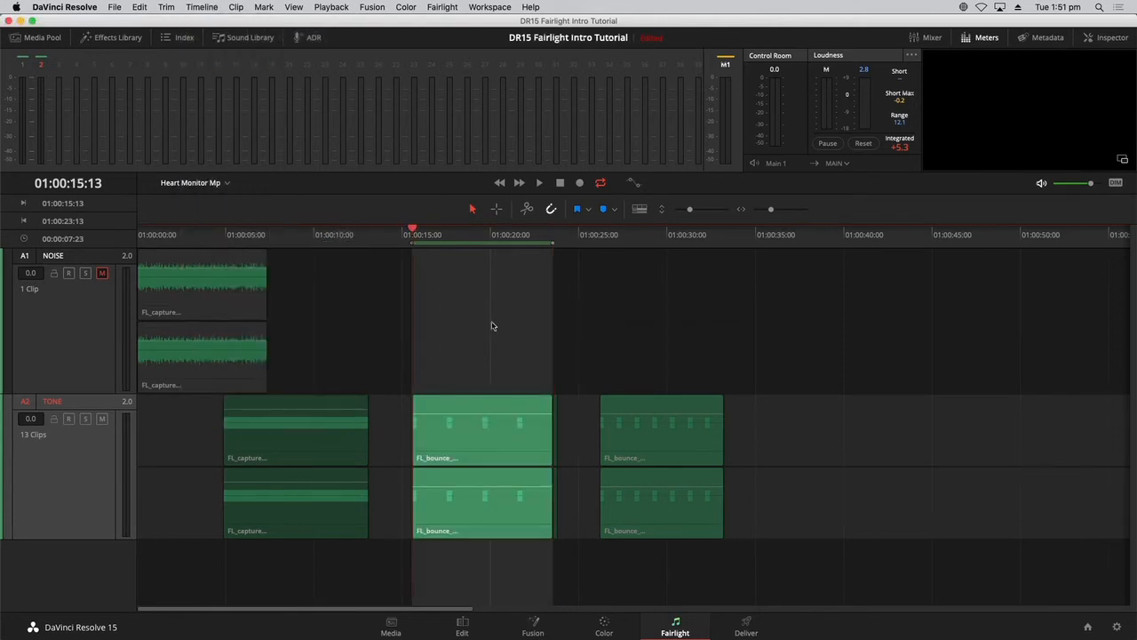
- Move the new bounced clip behind the earlier bounced clip on the TONE track and cut both clips
click(492, 331)
drag(507, 459, 837, 446)
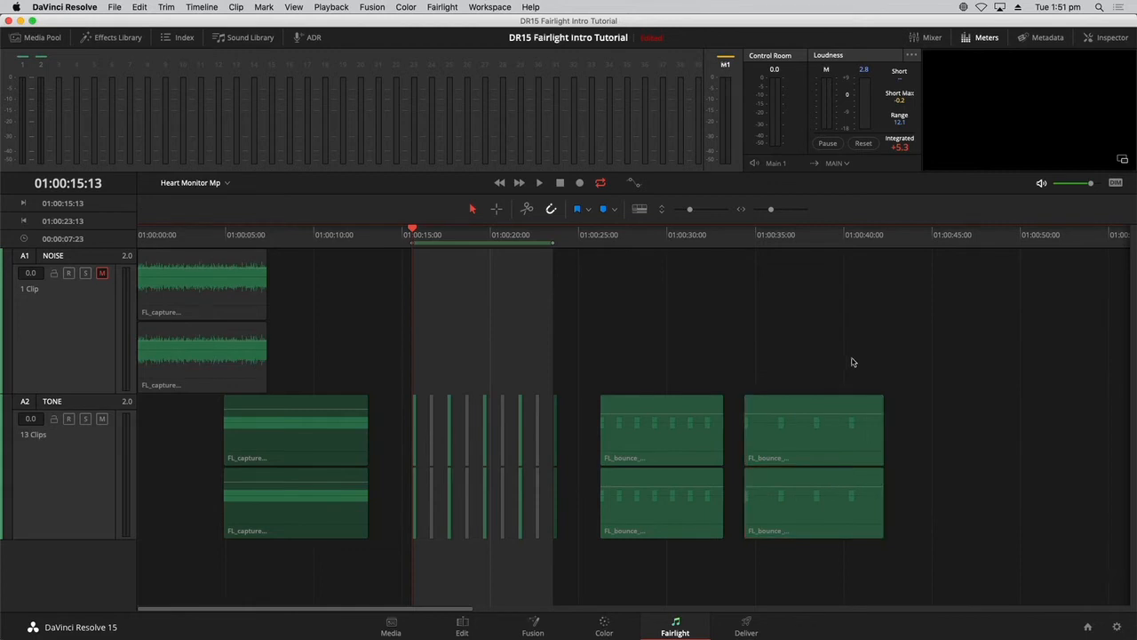
mouse_move(580, 449)
mouse_down()
mouse_move(875, 450)
mouse_move(896, 414)
mouse_up()
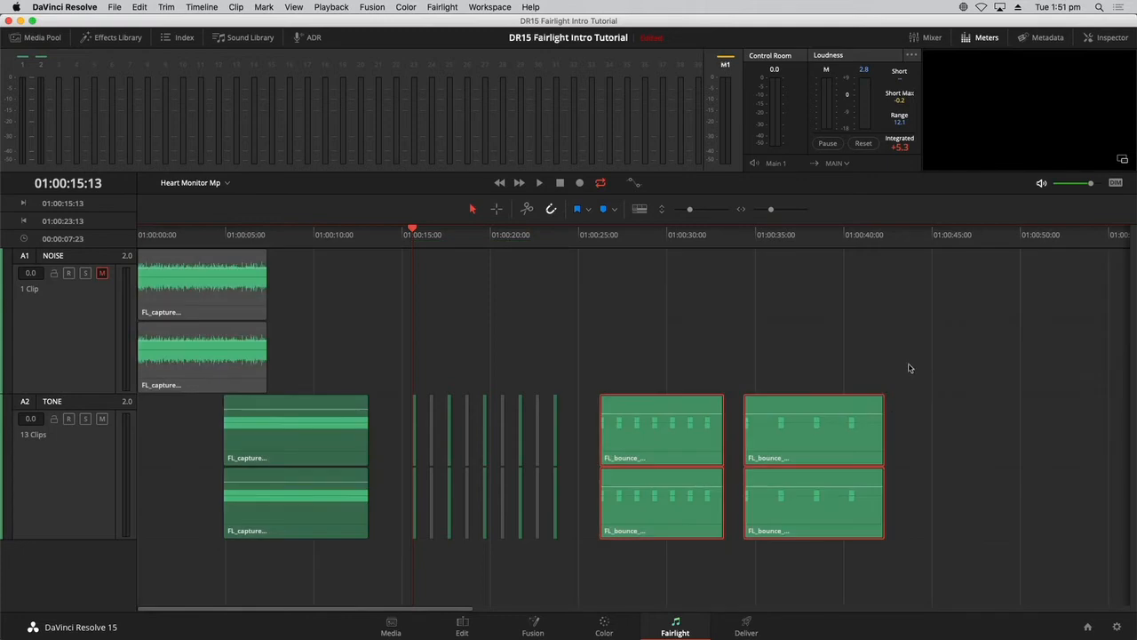
click(701, 344)
drag(585, 426, 872, 434)
key(d)
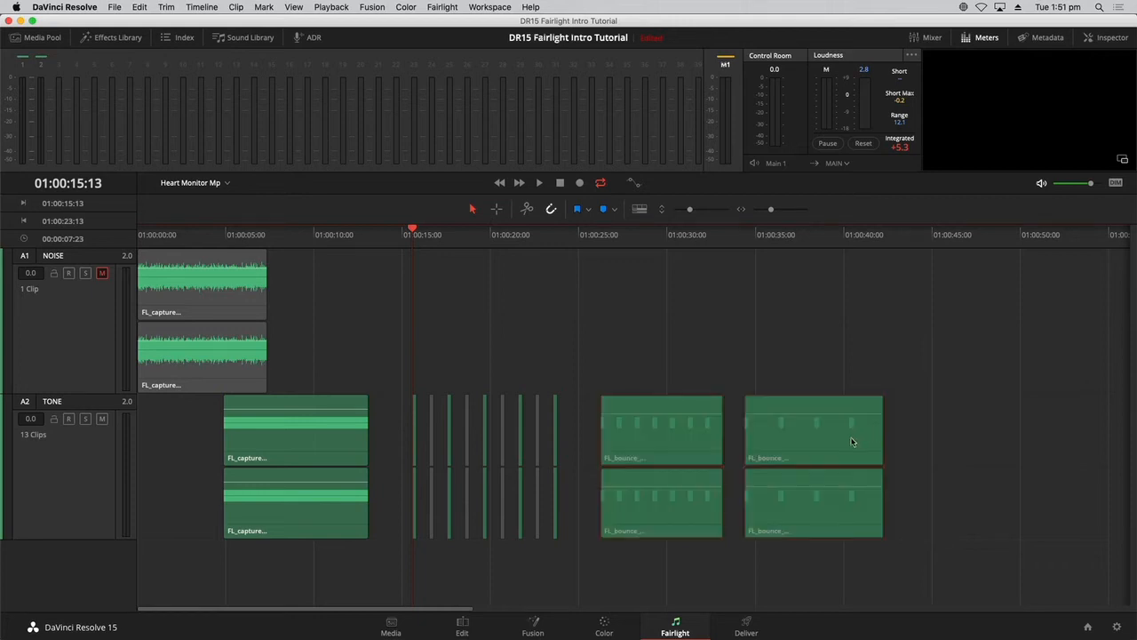
- Switch to the 11 Sound Design timeline and paste both bounced clips on the HEART MONITOR track at 01:00:21:20
click(220, 183)
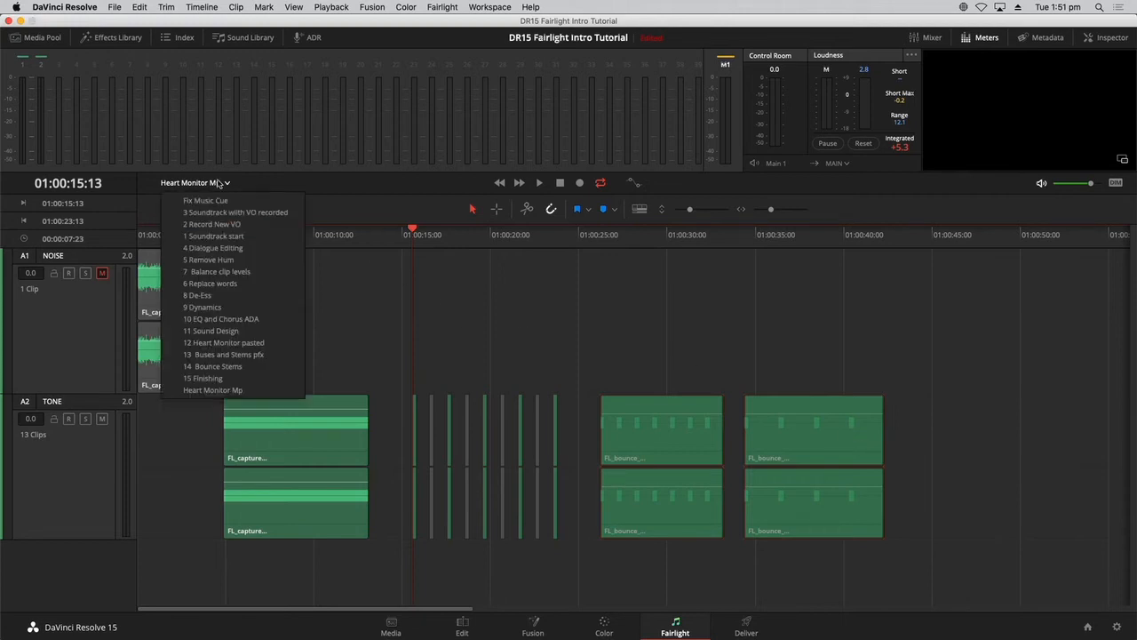
click(260, 332)
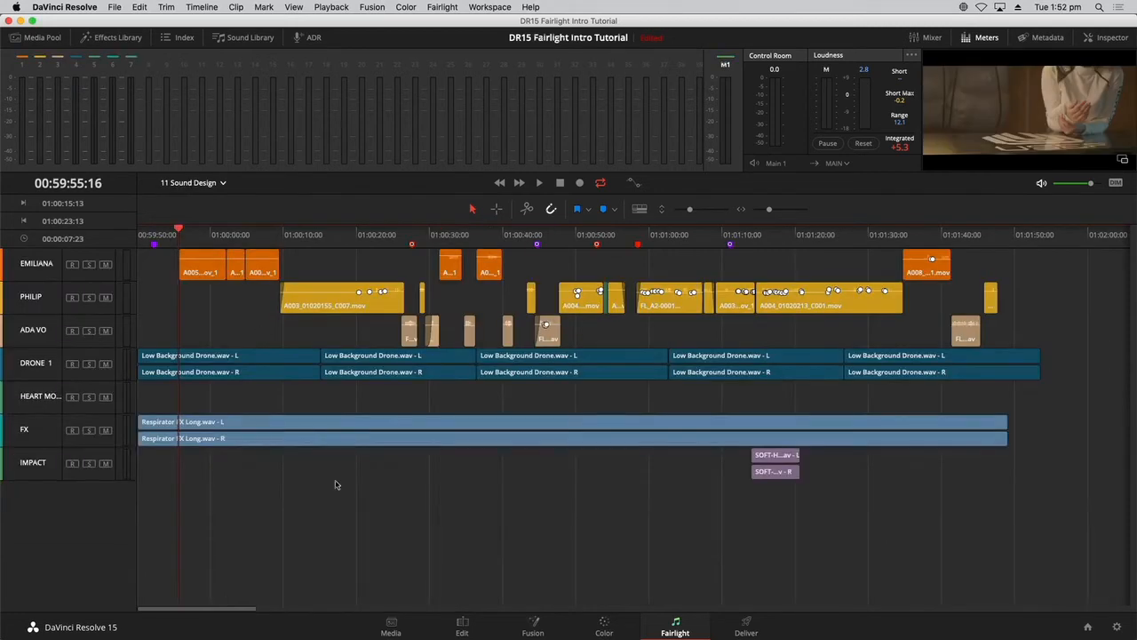
click(46, 400)
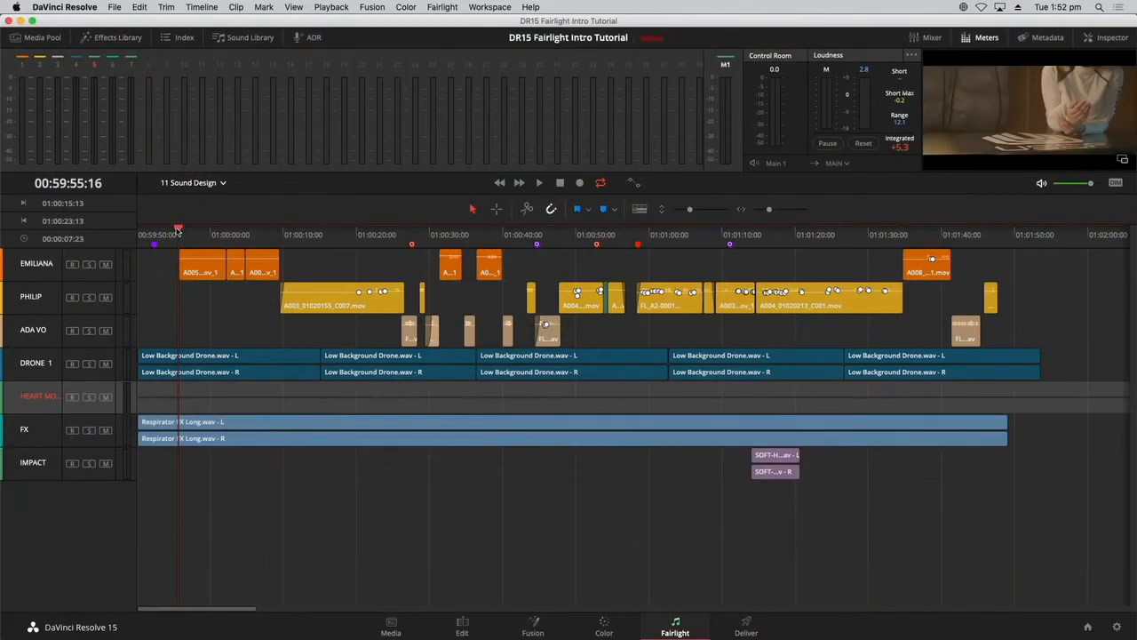
drag(178, 231, 292, 244)
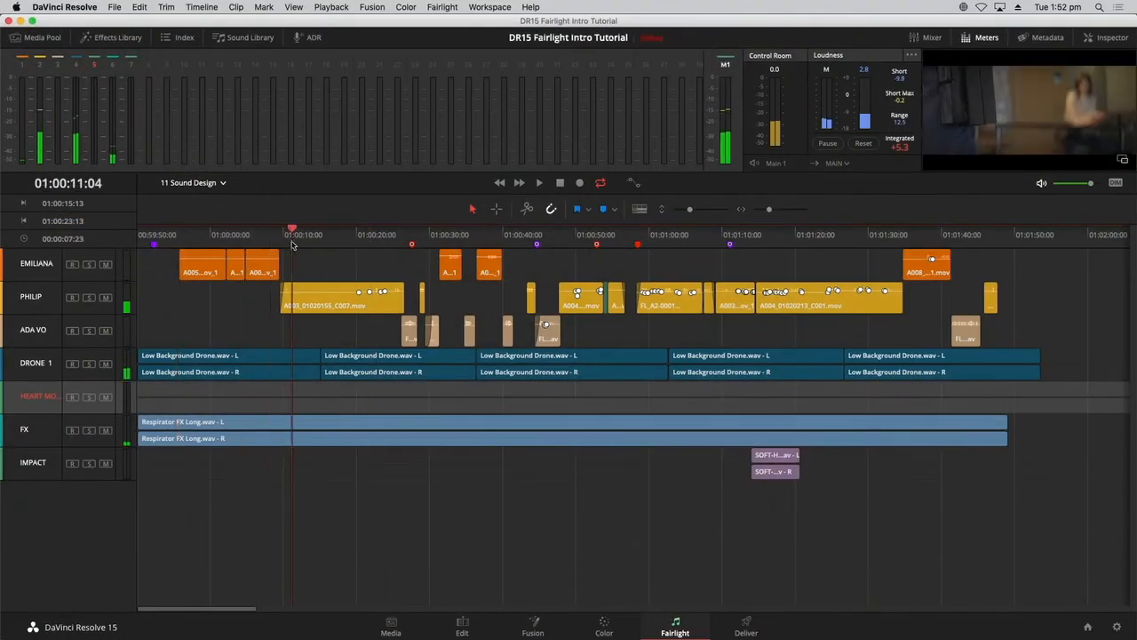
click(368, 235)
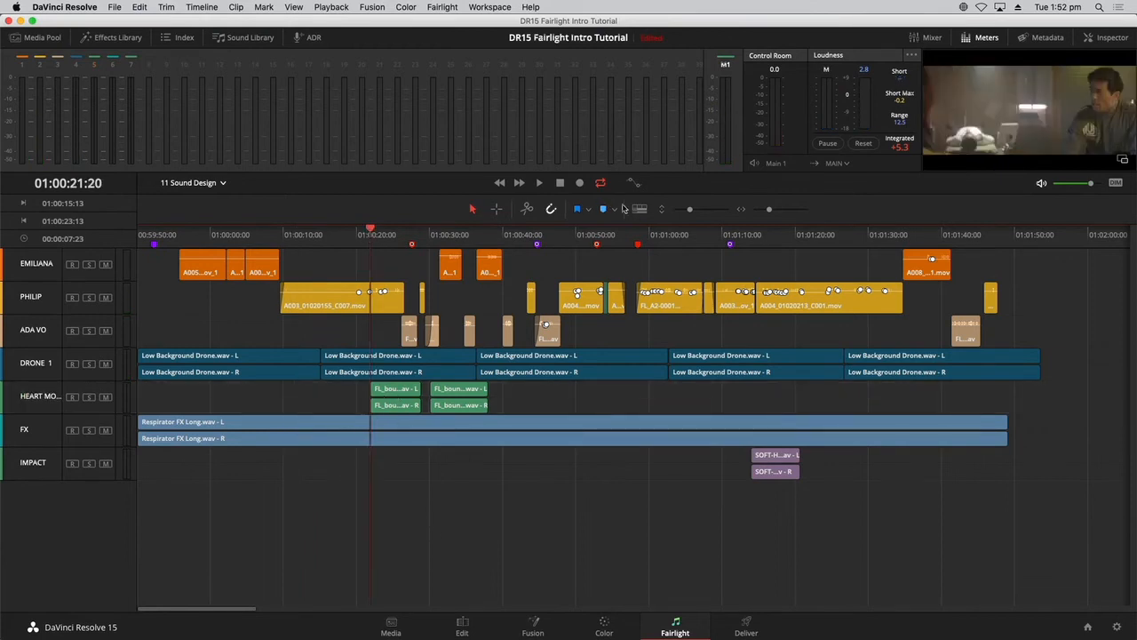
drag(691, 208, 703, 209)
scroll(733, 448, up, 5)
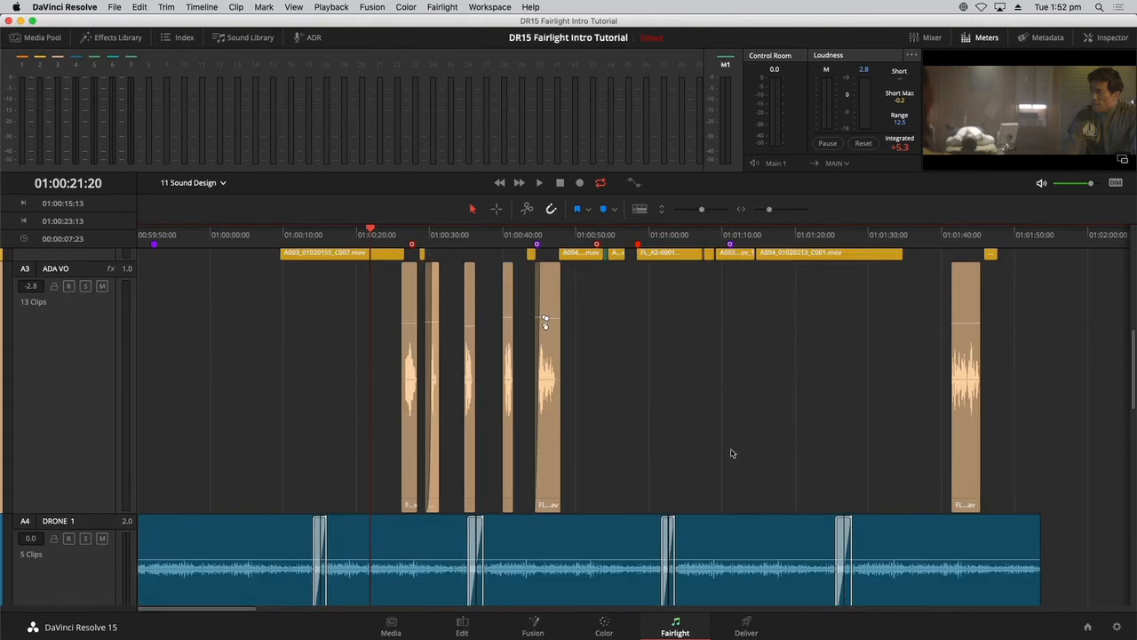
scroll(733, 448, down, 6)
scroll(734, 449, down, 5)
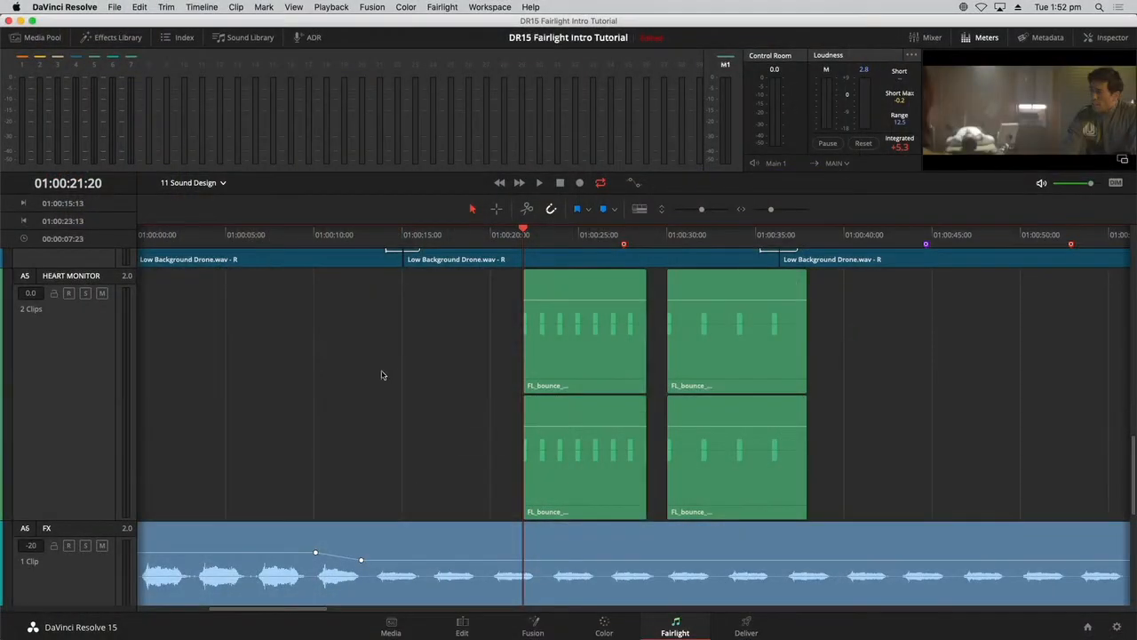
- Open the 12 Heart Monitor pasted timeline and play the HEART MONITOR track with the scene from about 01:00:03
click(218, 183)
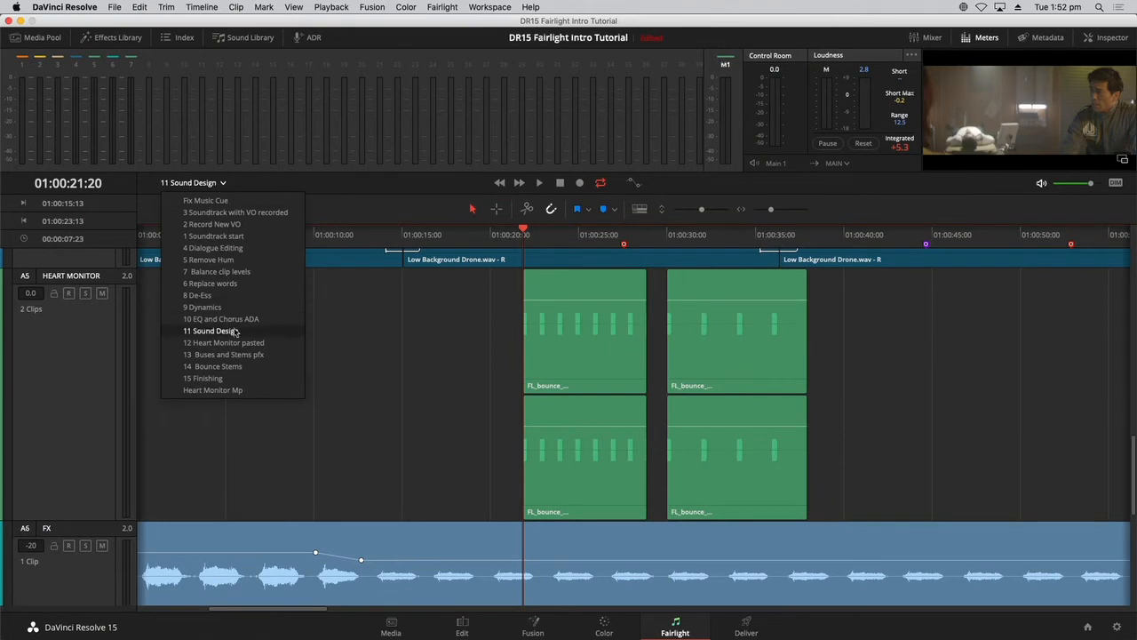
click(266, 353)
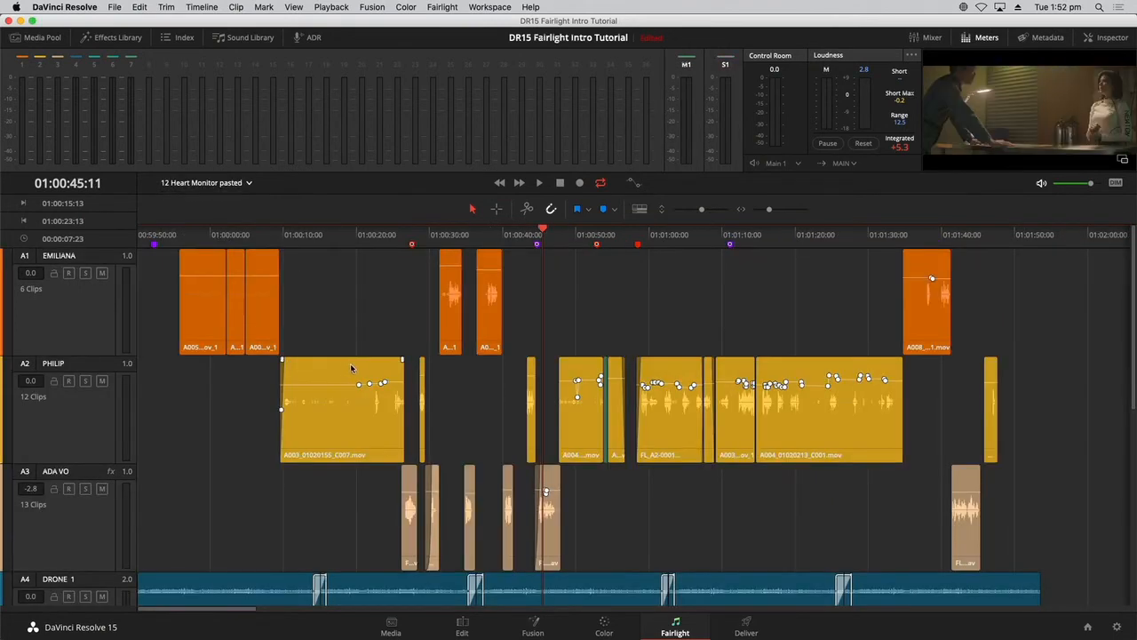
drag(700, 209, 682, 205)
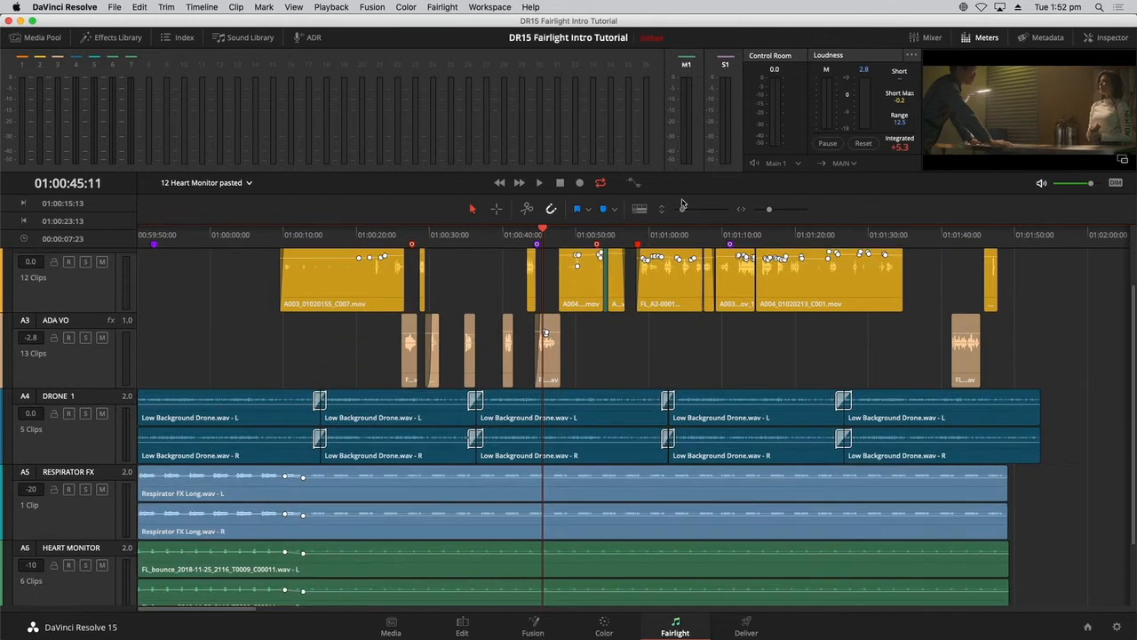
scroll(1132, 493, down, 3)
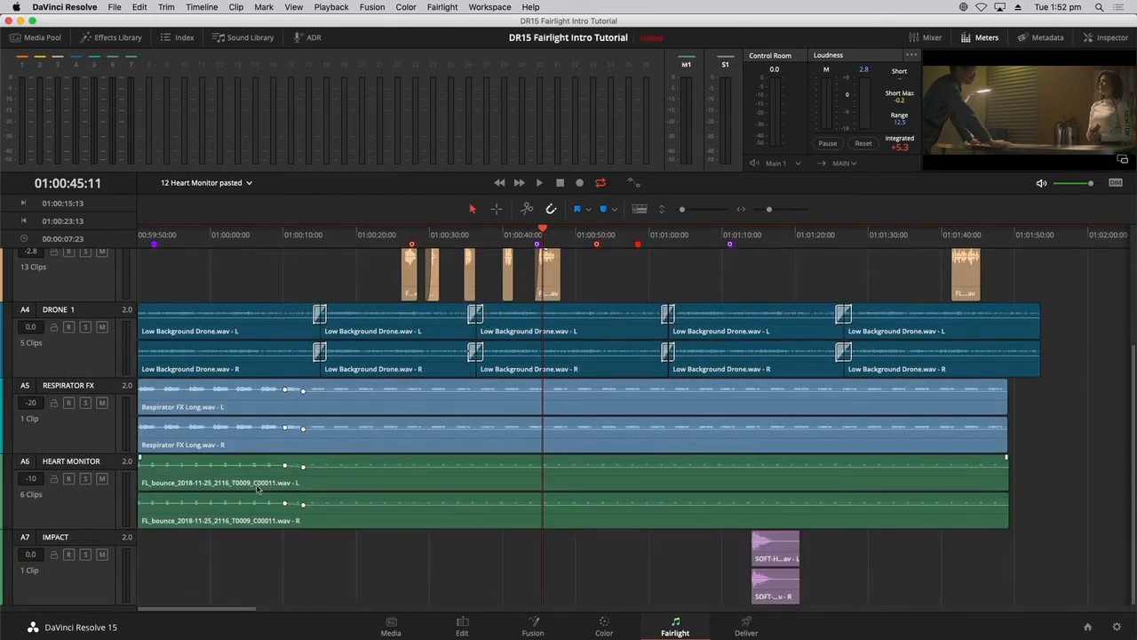
click(235, 241)
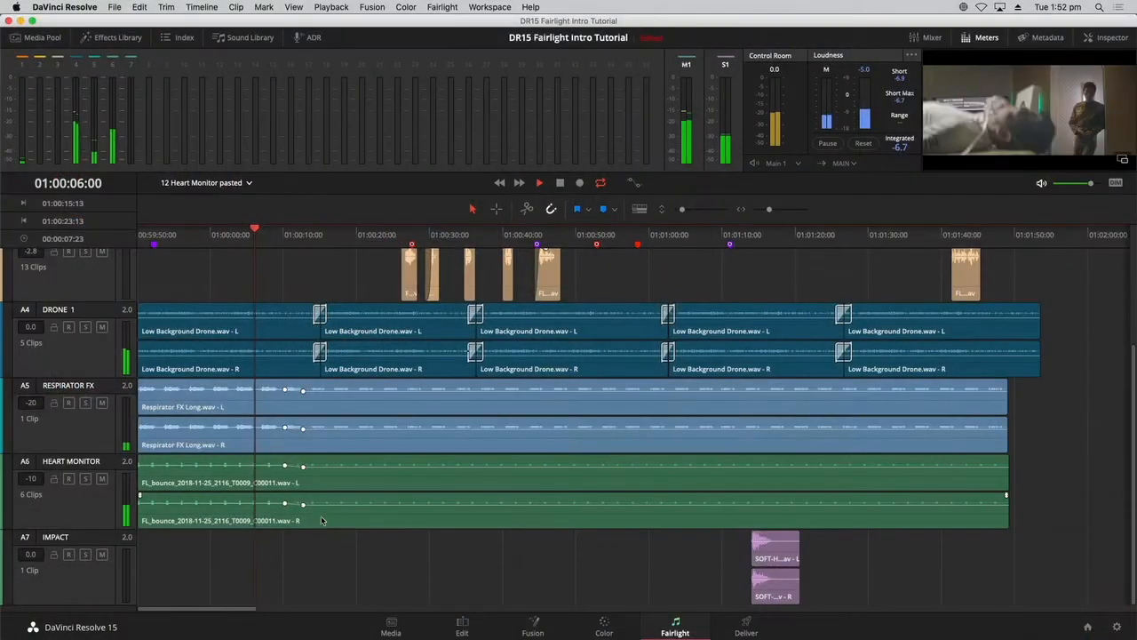
key(space)
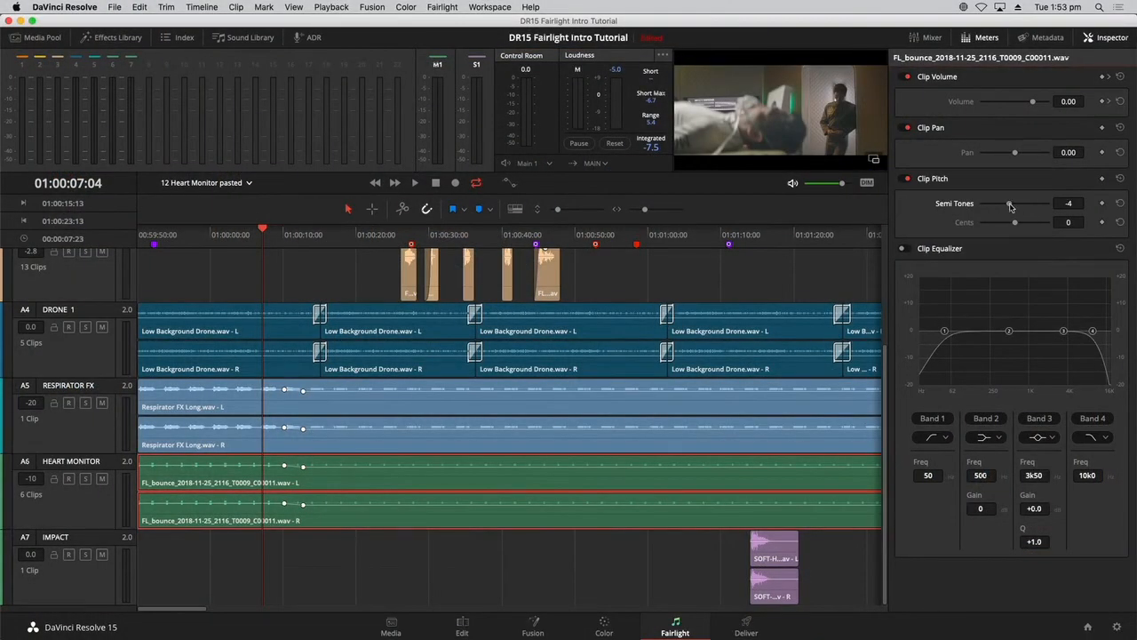
- Play the heart monitor clip with its pitch at -4 semitones and raise the Semi Tones value while listening
key(space)
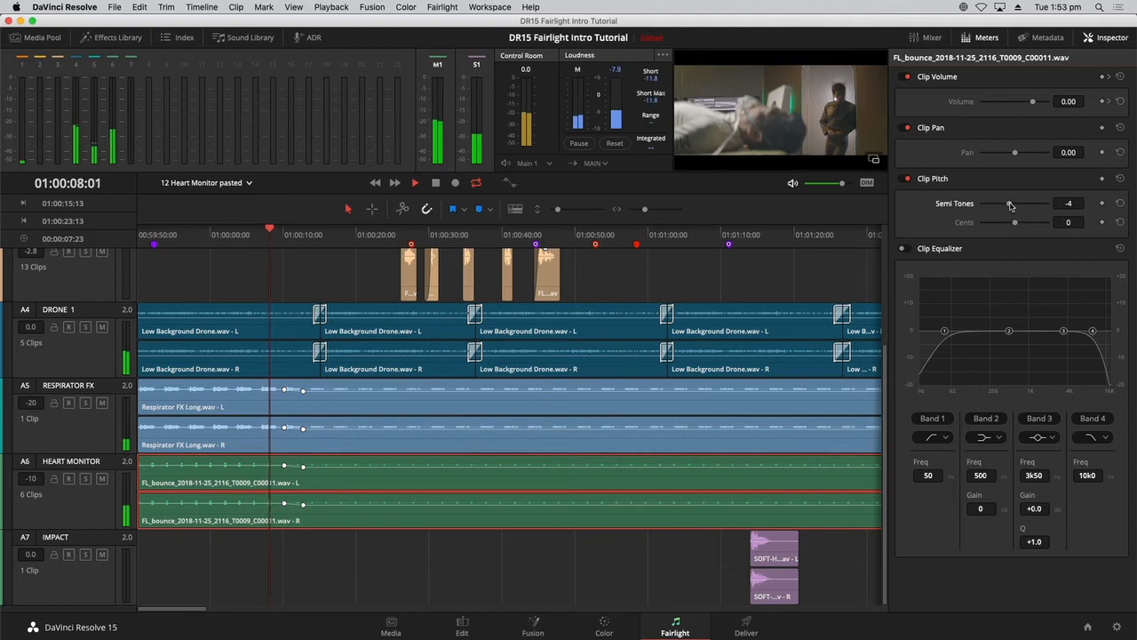
drag(1010, 206, 1028, 204)
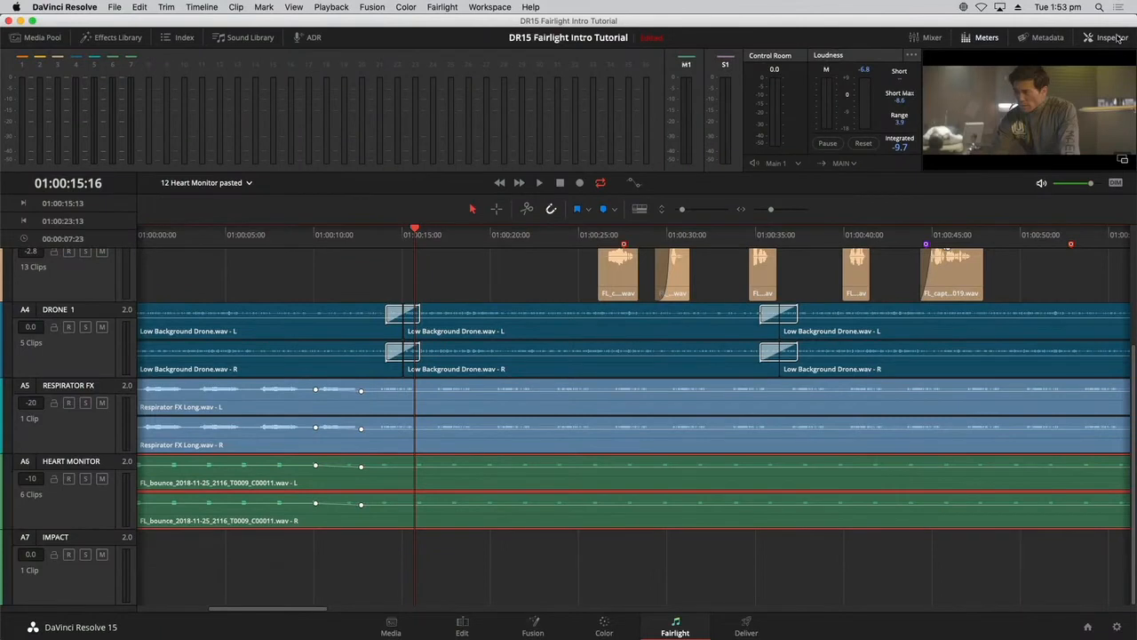
- Switch from the heart monitor timeline to the 13 Buses and Stems pfx timeline and show its tracks
key(shift+z)
click(708, 585)
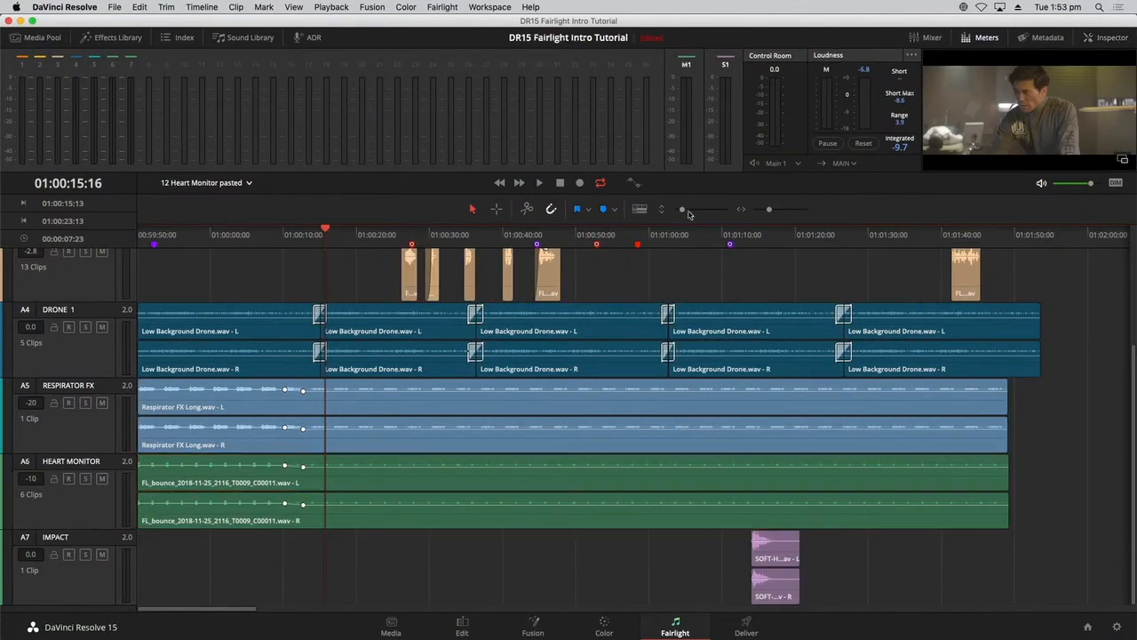
drag(682, 210, 679, 209)
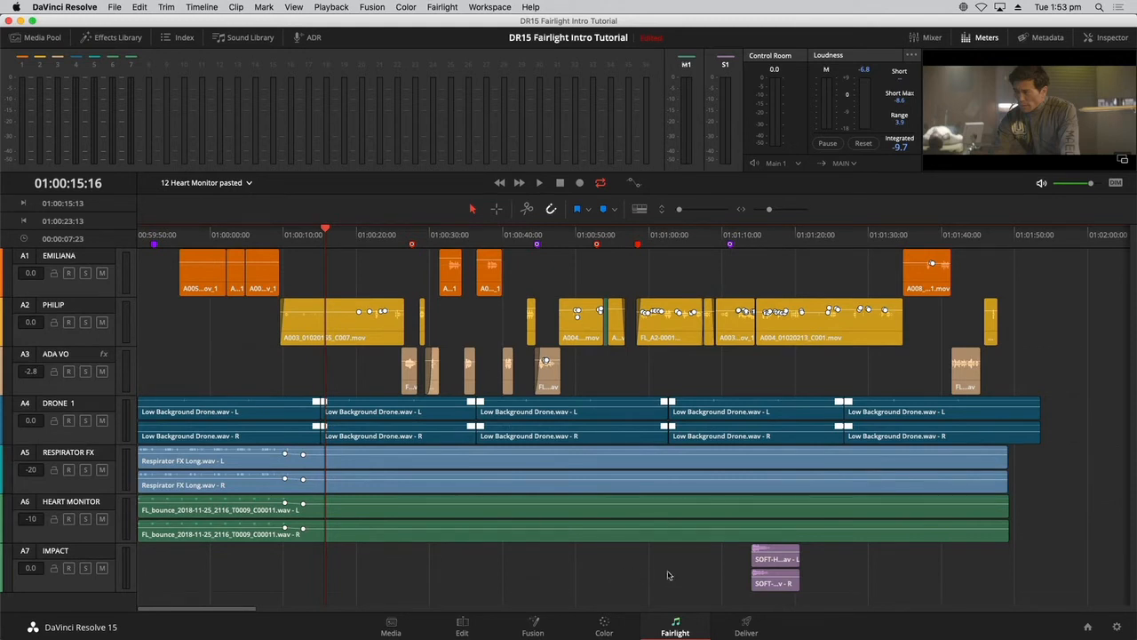
click(238, 183)
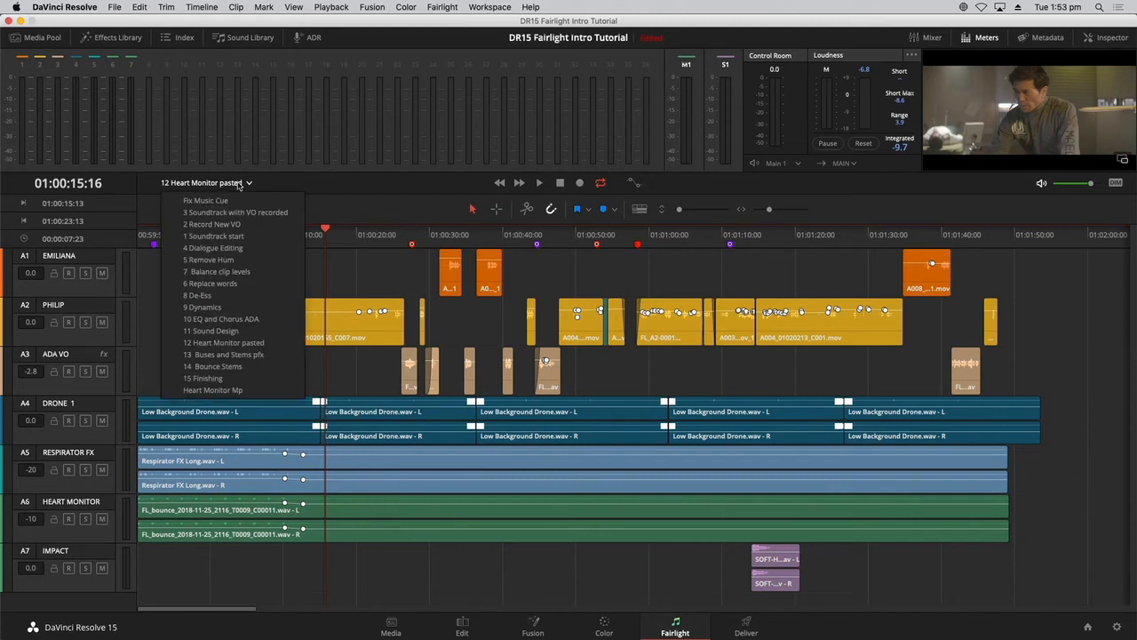
click(246, 357)
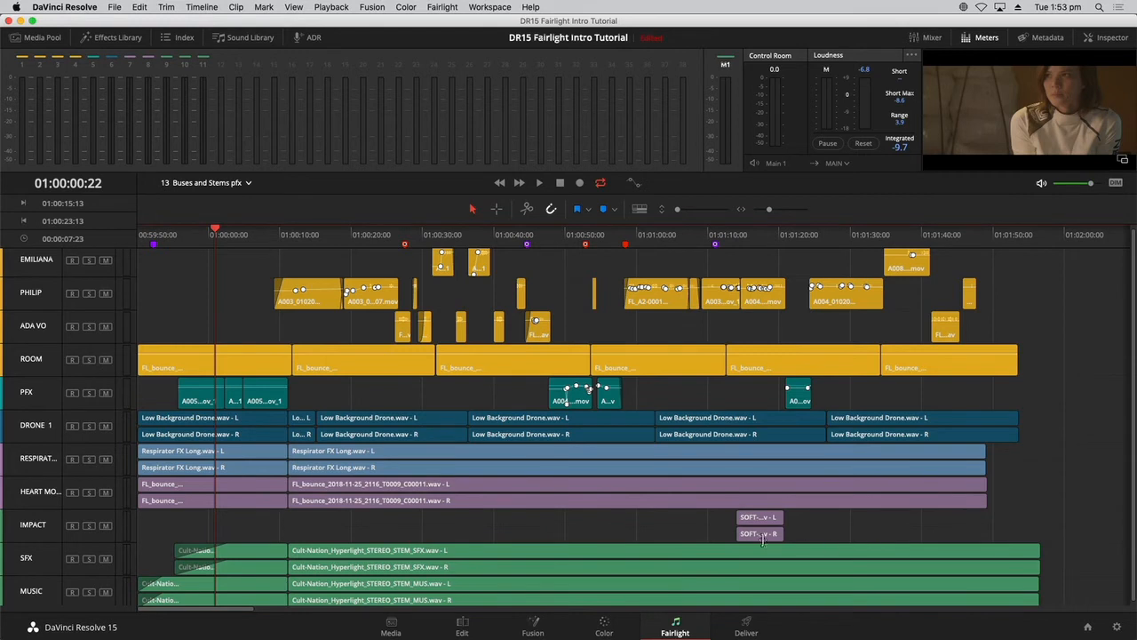
scroll(761, 548, down, 1)
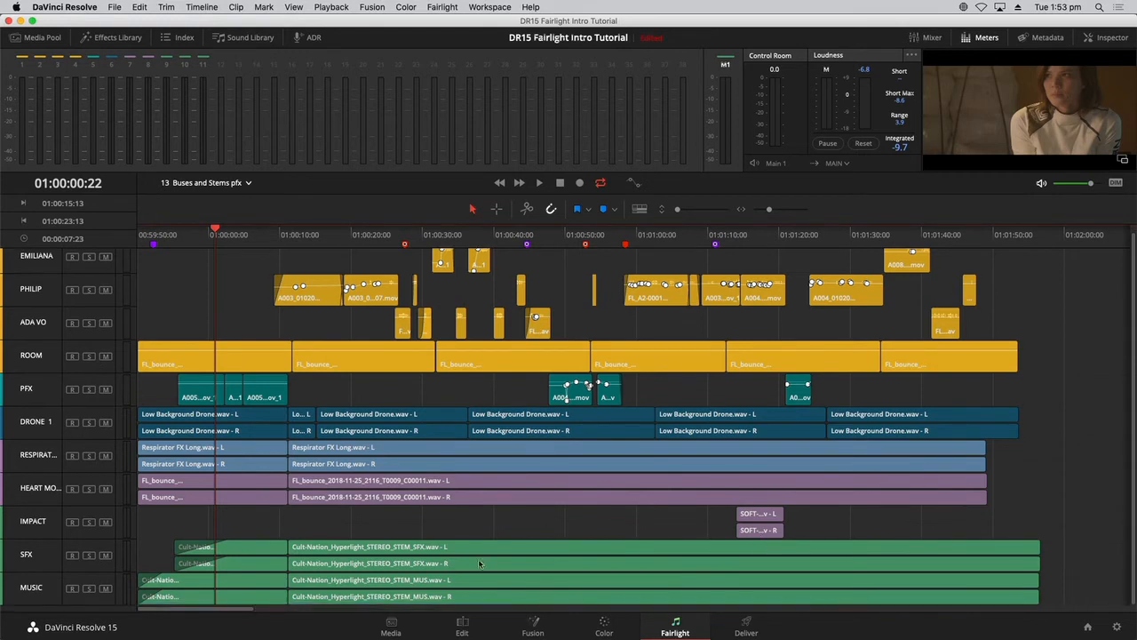
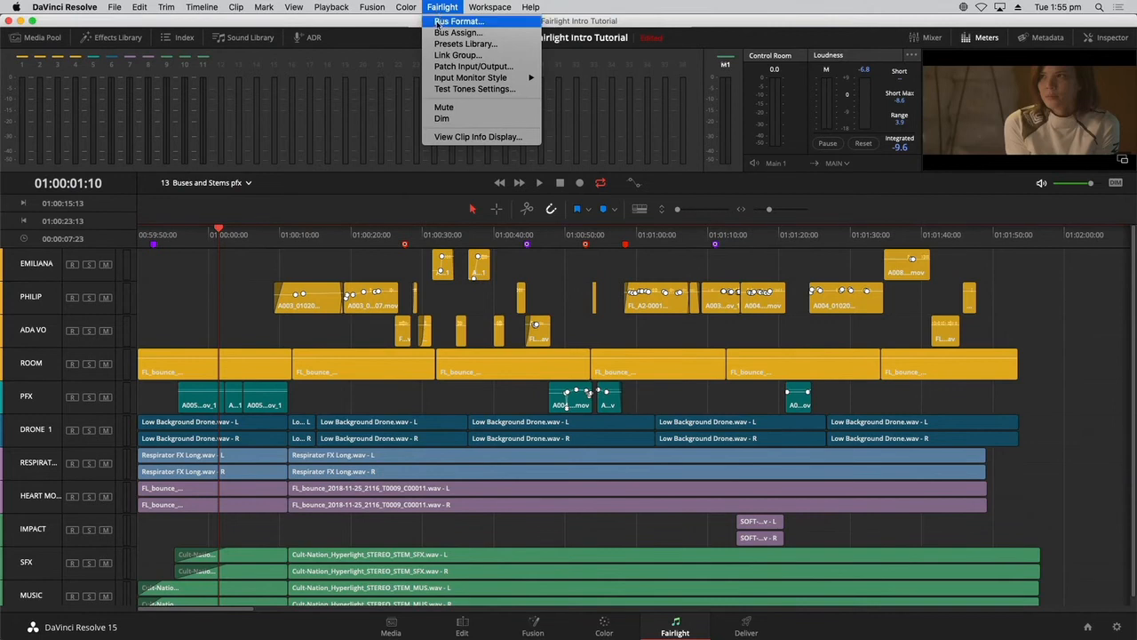
- Open the bus format settings and add two sub buses and two more main buses
click(436, 24)
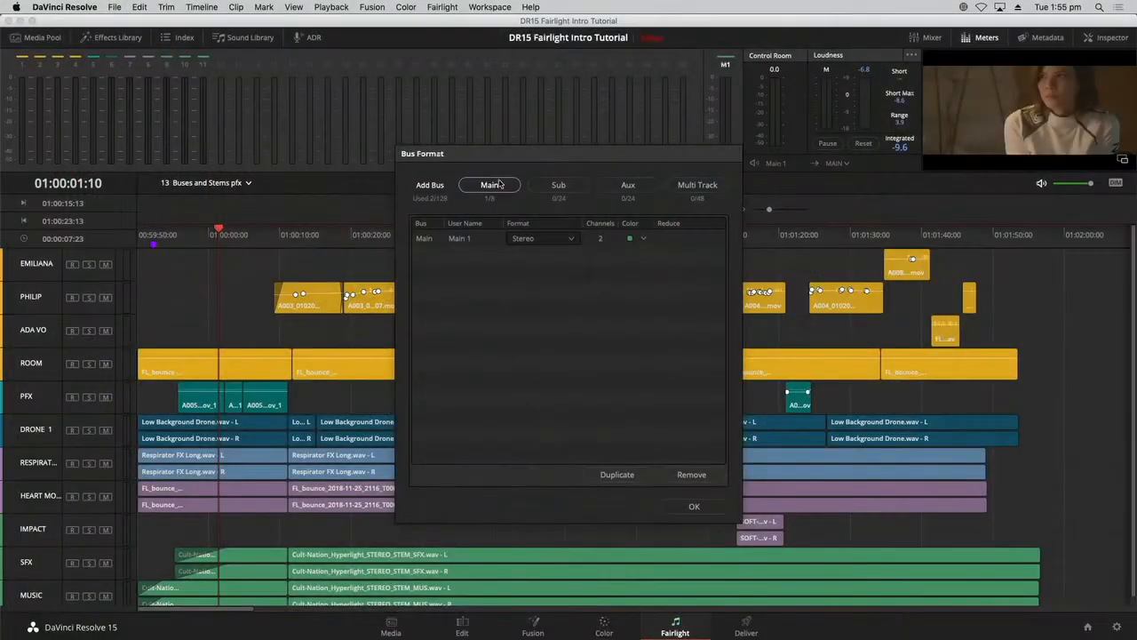
click(561, 186)
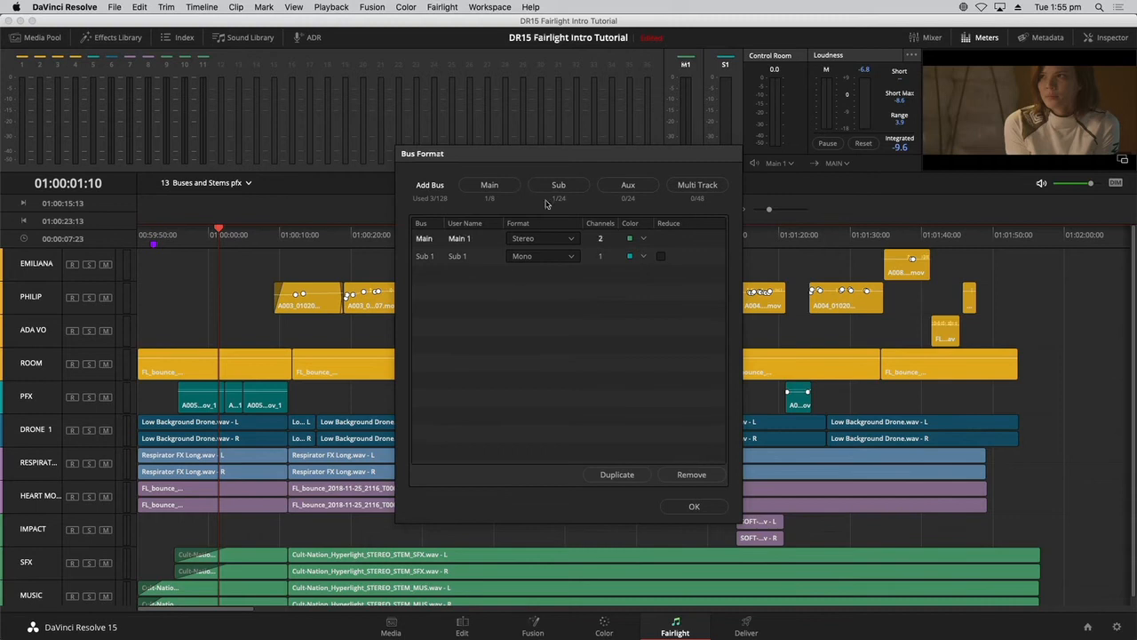
click(560, 185)
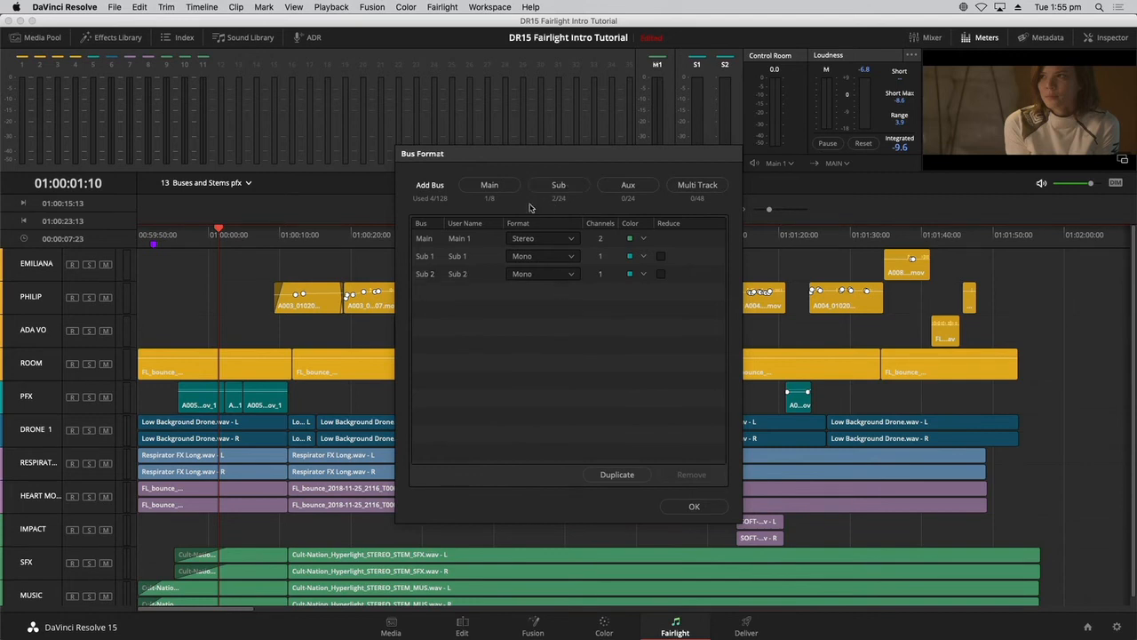
click(489, 185)
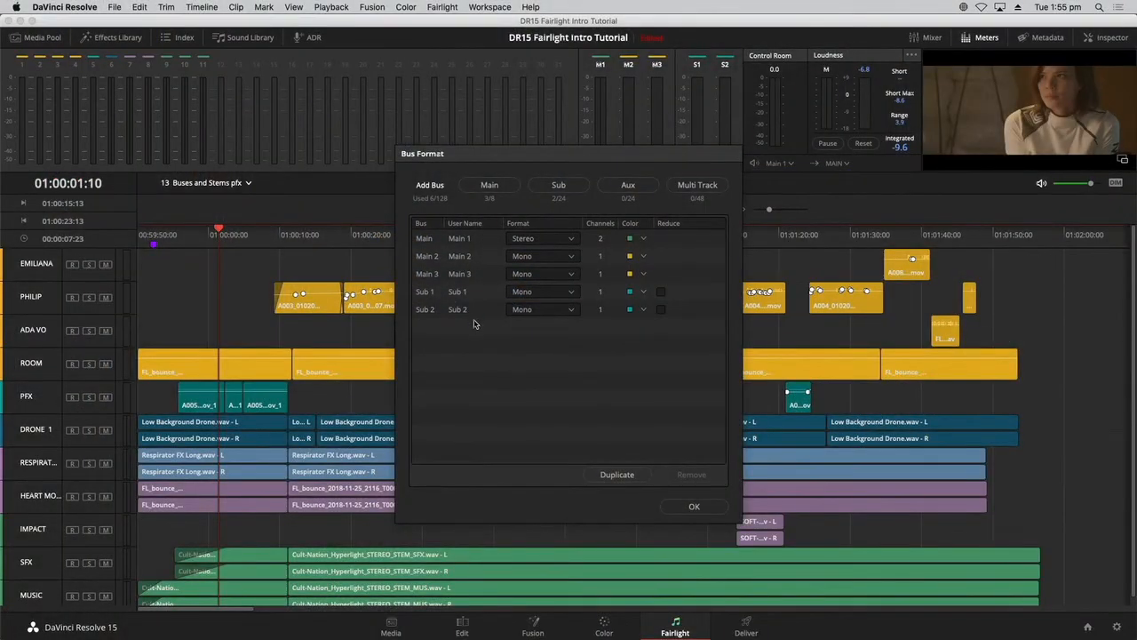
- Rename the Main 2 bus as 5.1 and set its format to 5.1
double_click(470, 257)
drag(470, 257, 446, 257)
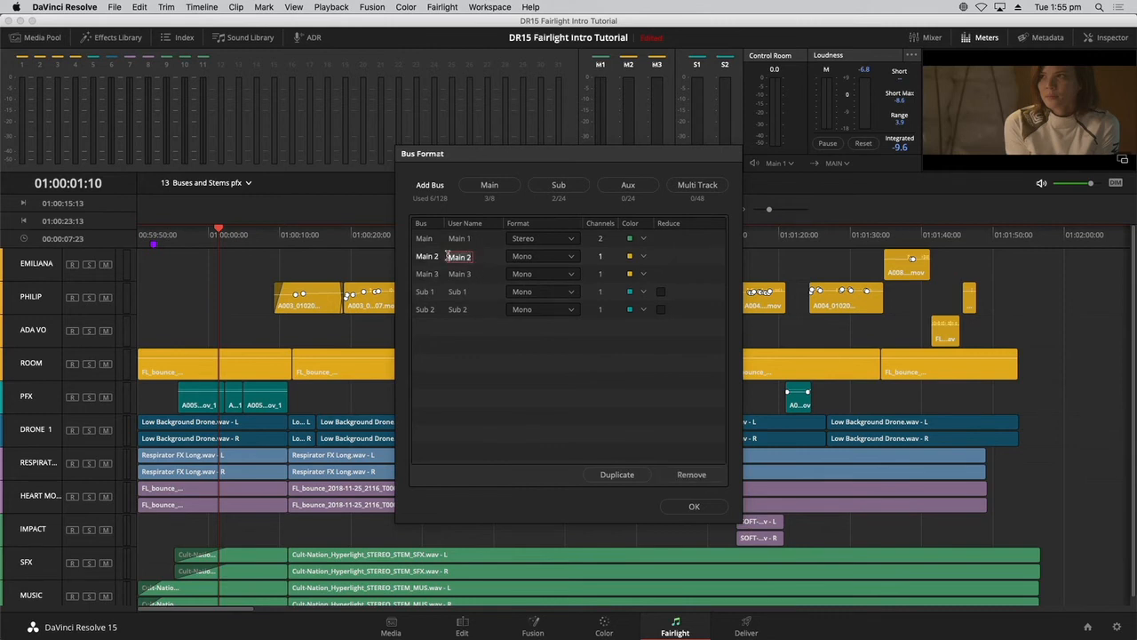
text(S)
text(.1)
key(Tab)
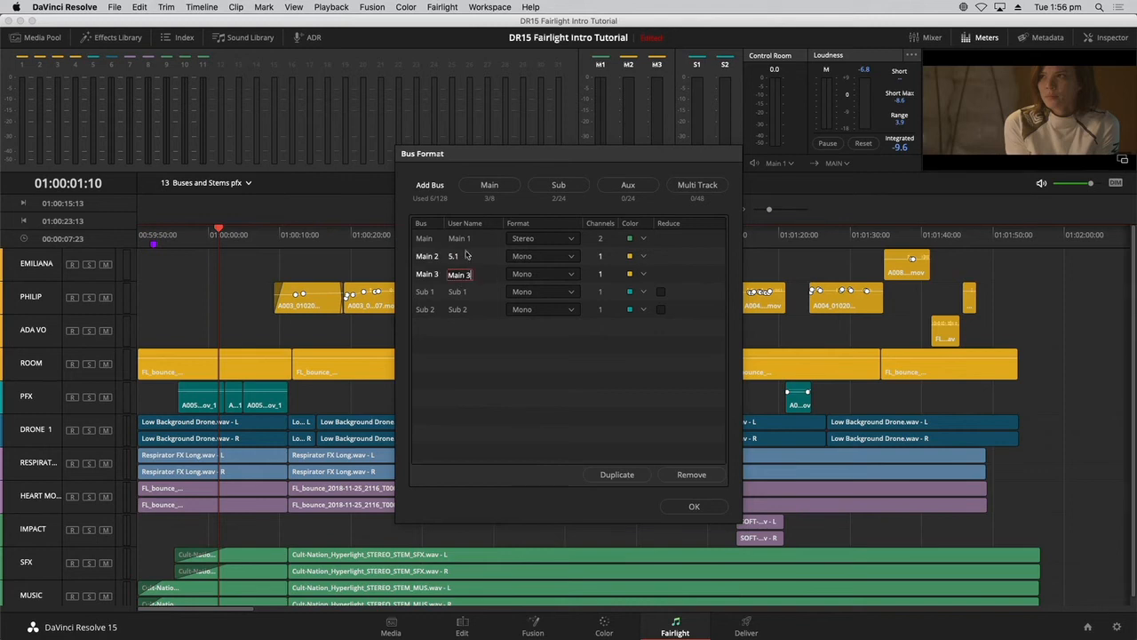
click(560, 259)
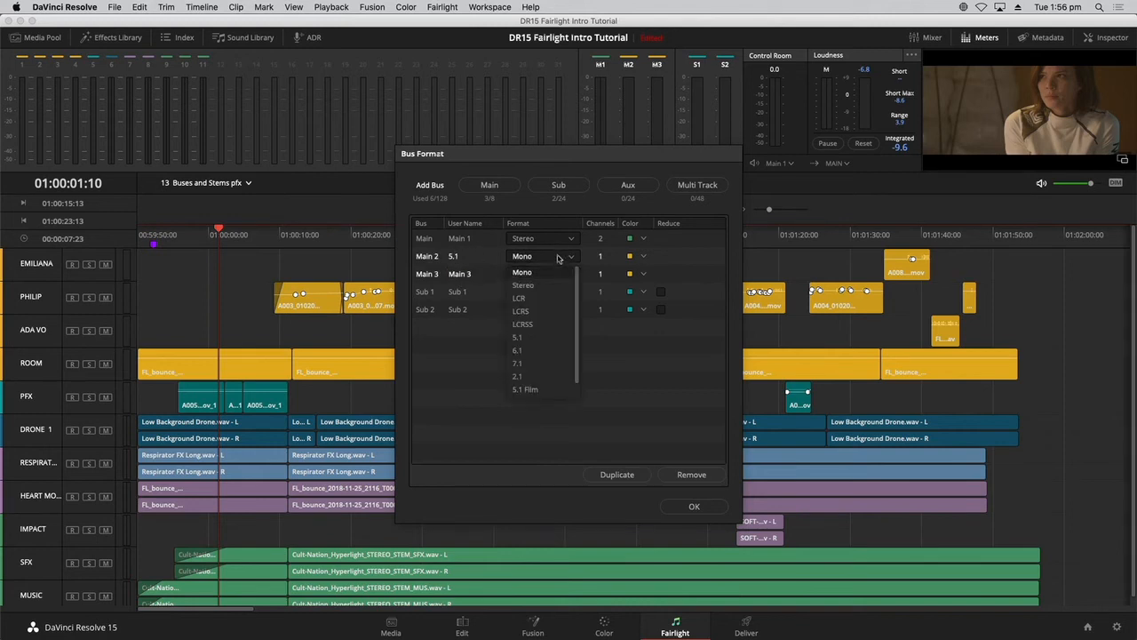
click(552, 338)
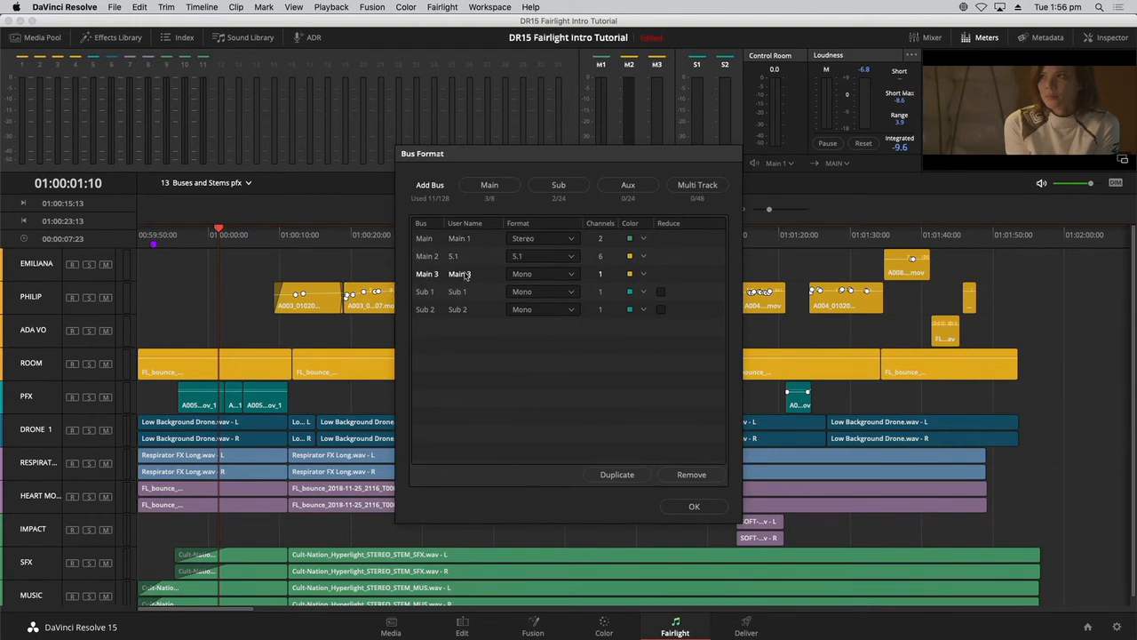
- Rename the Main 3 bus as M&E, set its format to Stereo and colour it Navy
double_click(464, 275)
text(M&E)
click(533, 273)
click(537, 291)
click(535, 276)
click(539, 300)
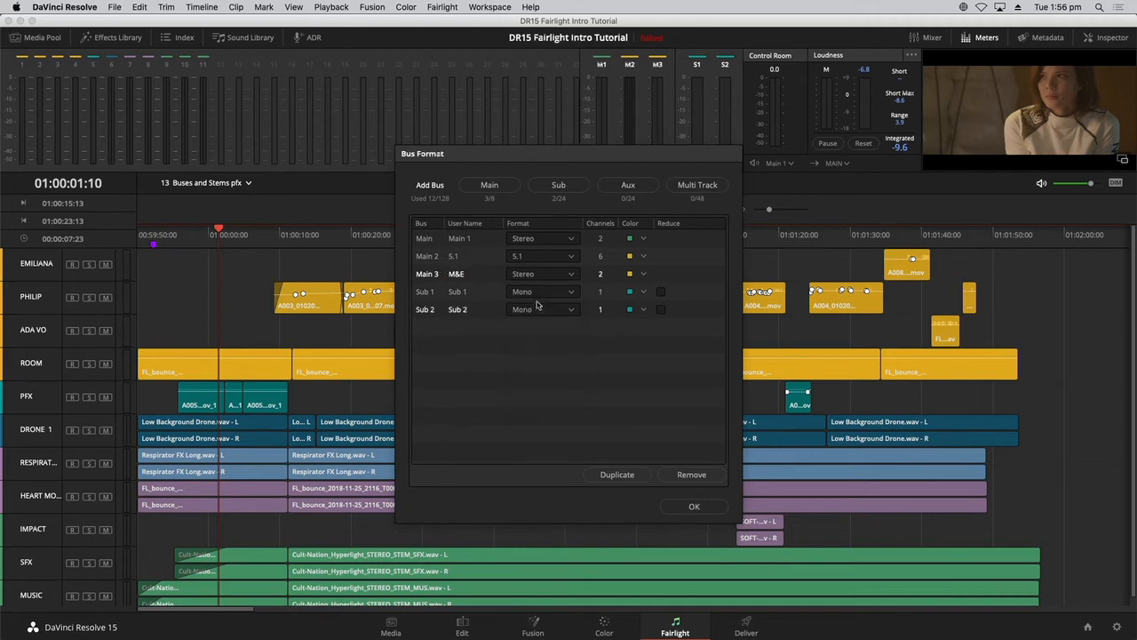
click(644, 277)
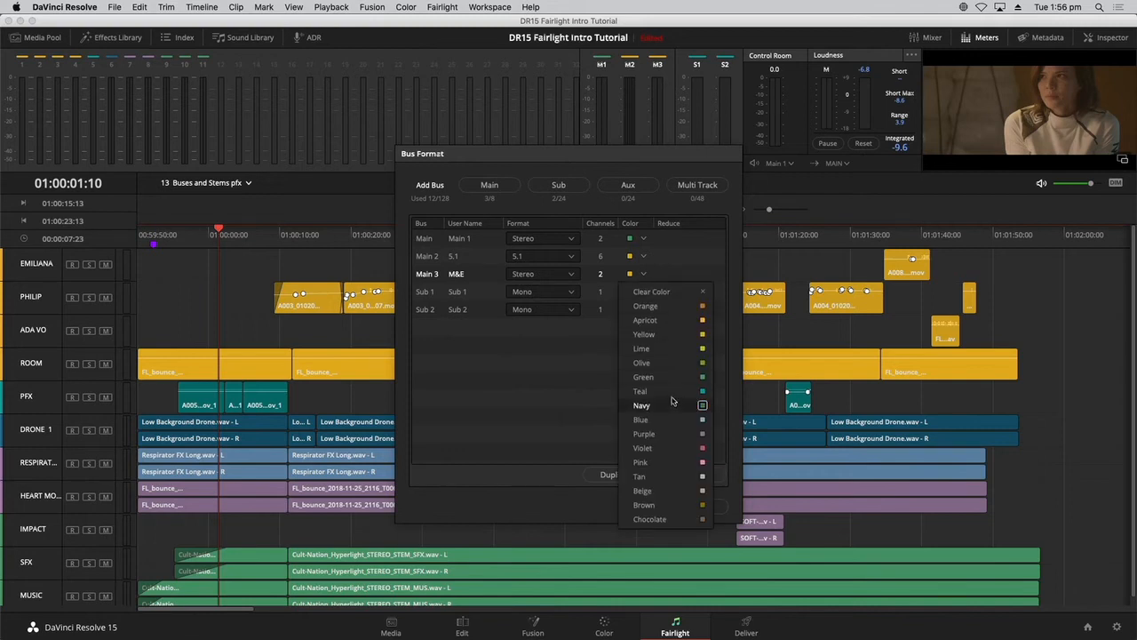
click(673, 404)
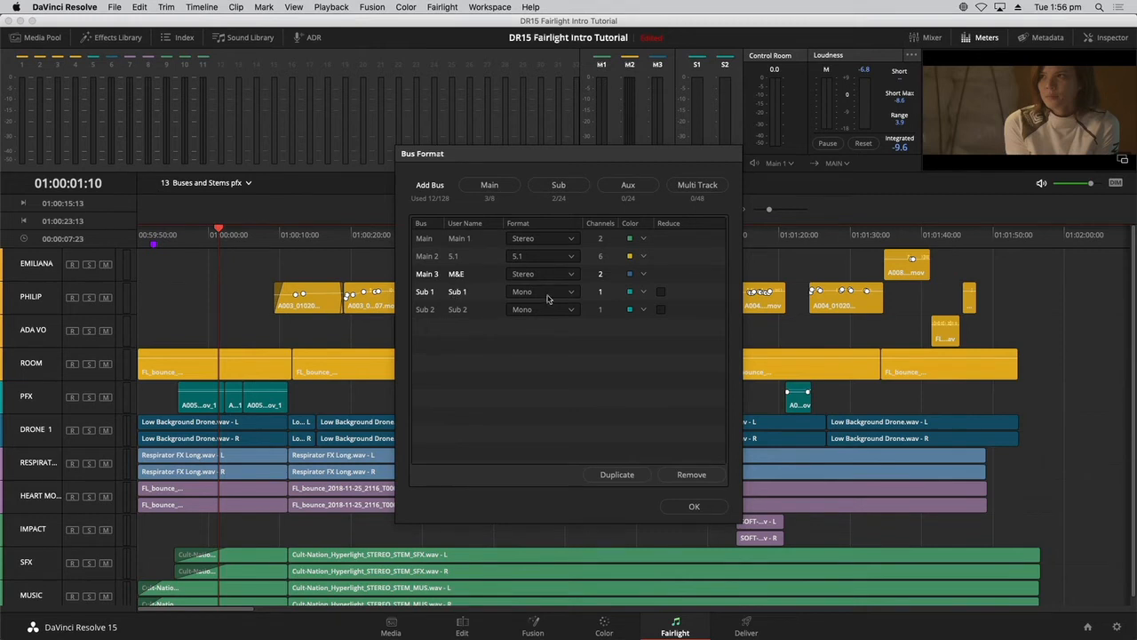
- Rename the Sub 1 bus as DIAL and colour it Orange
double_click(460, 292)
text(DIAL)
key(Return)
click(642, 292)
click(647, 324)
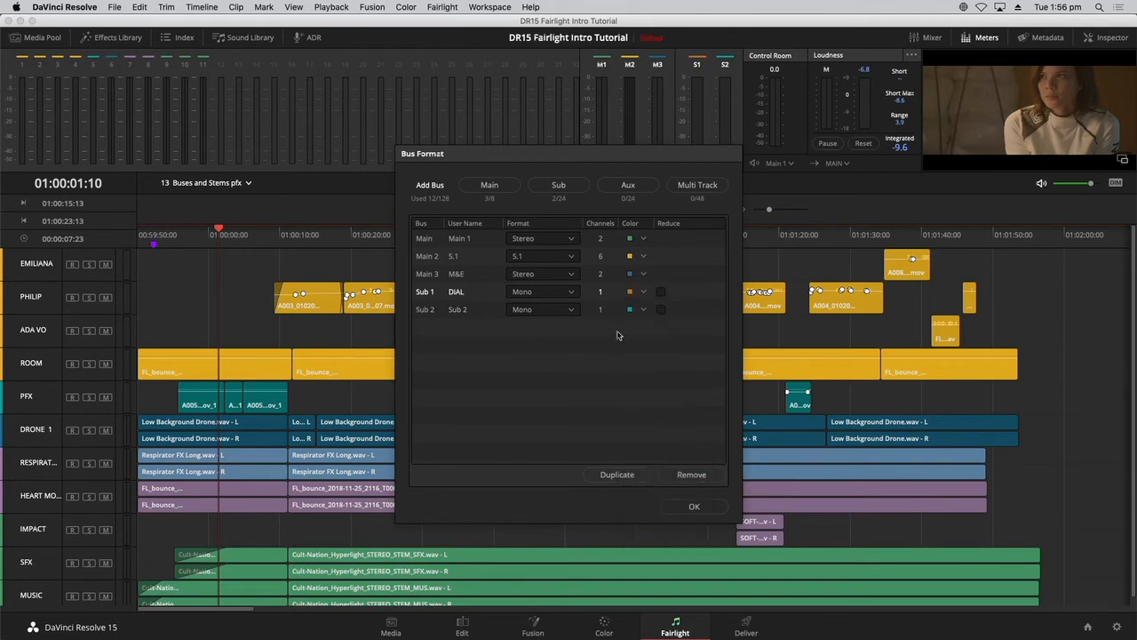
- Rename the Sub 2 bus as BGFX, set its format to Stereo and accept the bus format settings
double_click(458, 311)
text(M)
key(Return)
click(541, 310)
click(539, 338)
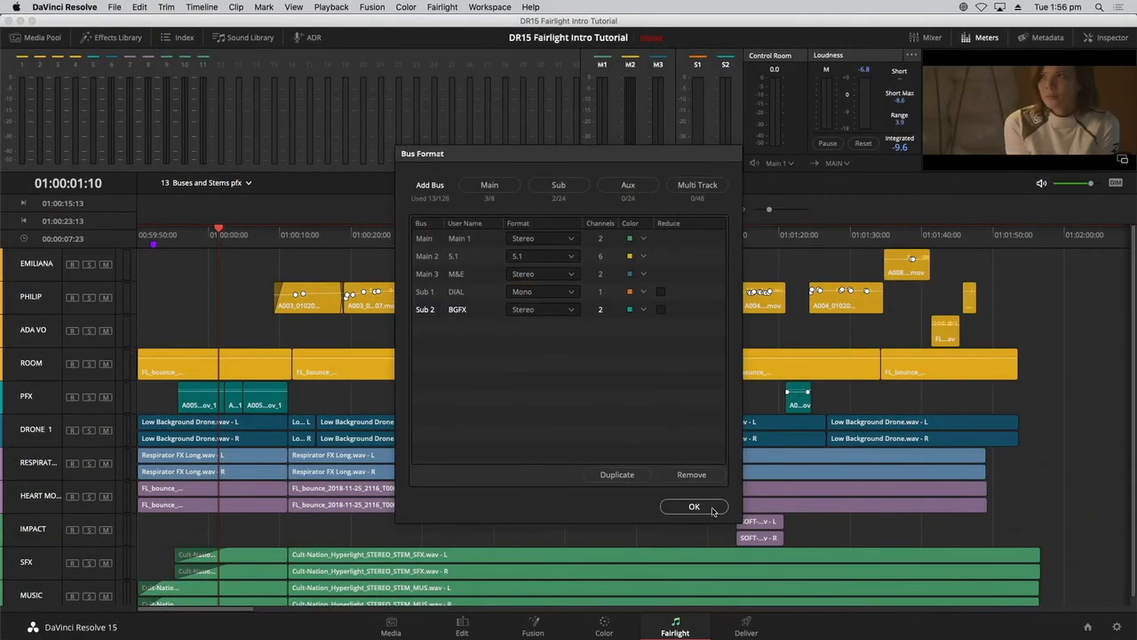
click(694, 506)
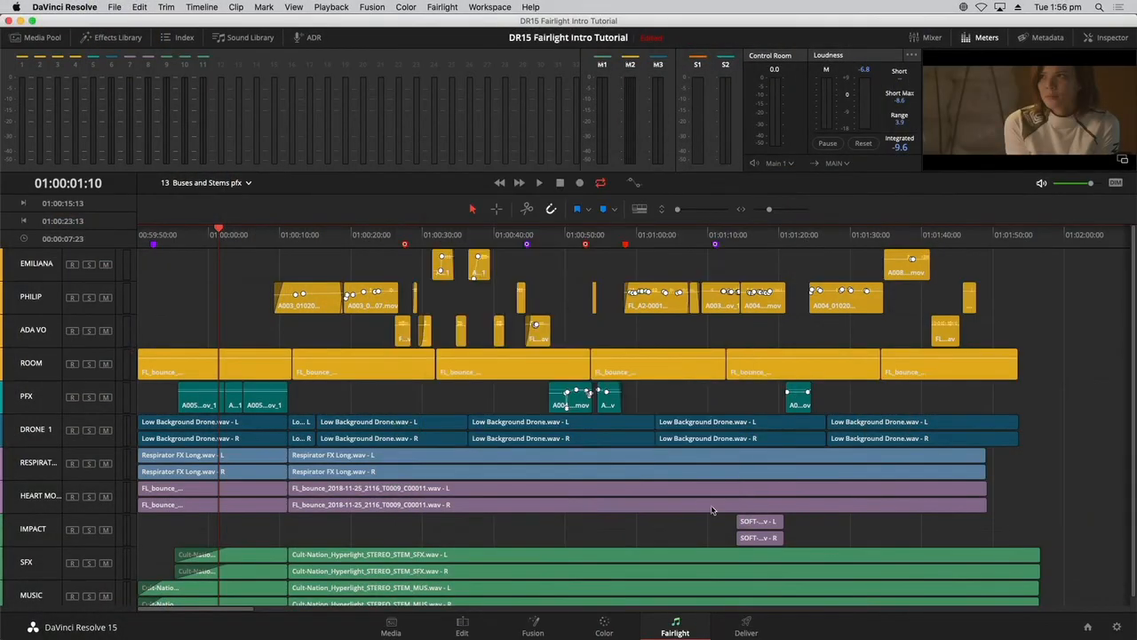
- Open the bus assignments and remove the four yellow dialogue, VO and ROOM tracks from the Main 1 bus
click(442, 7)
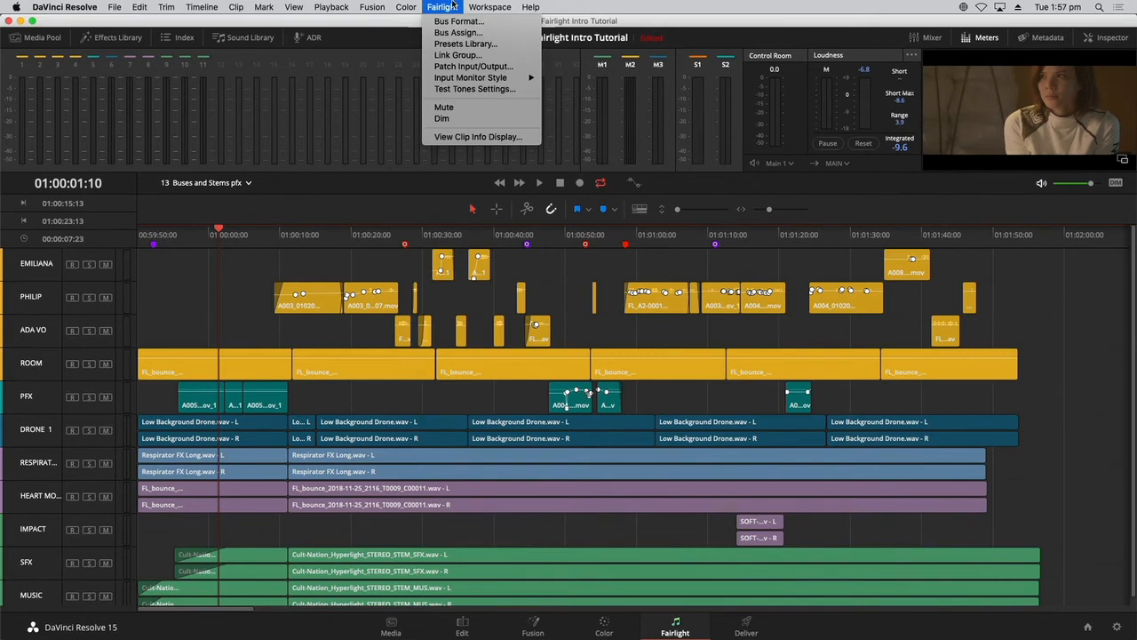
click(453, 33)
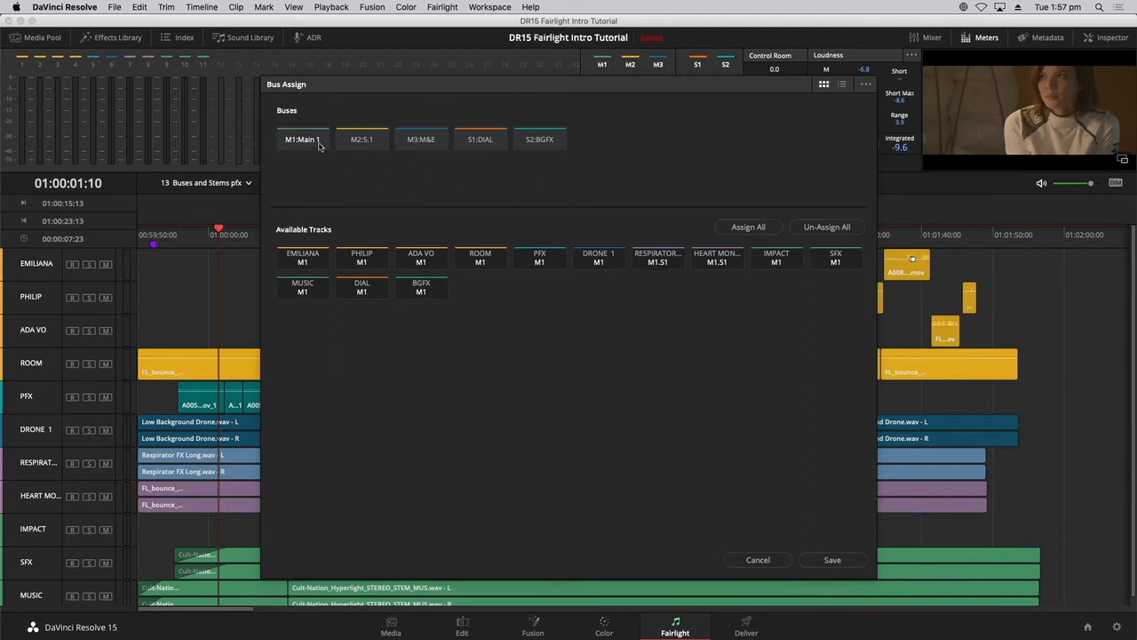
click(479, 141)
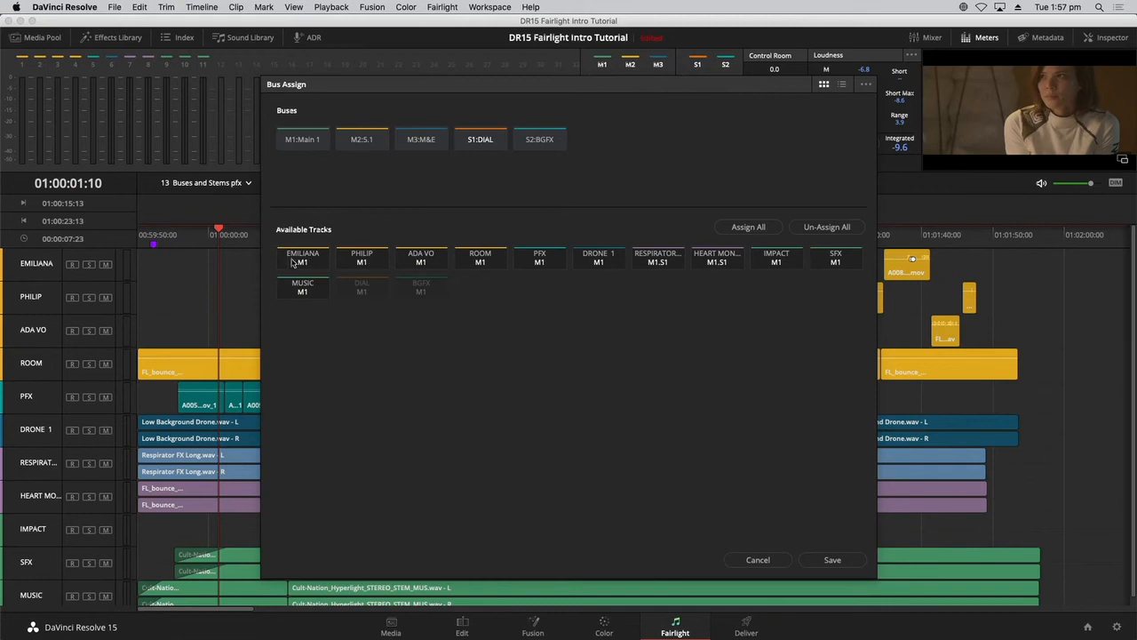
click(311, 140)
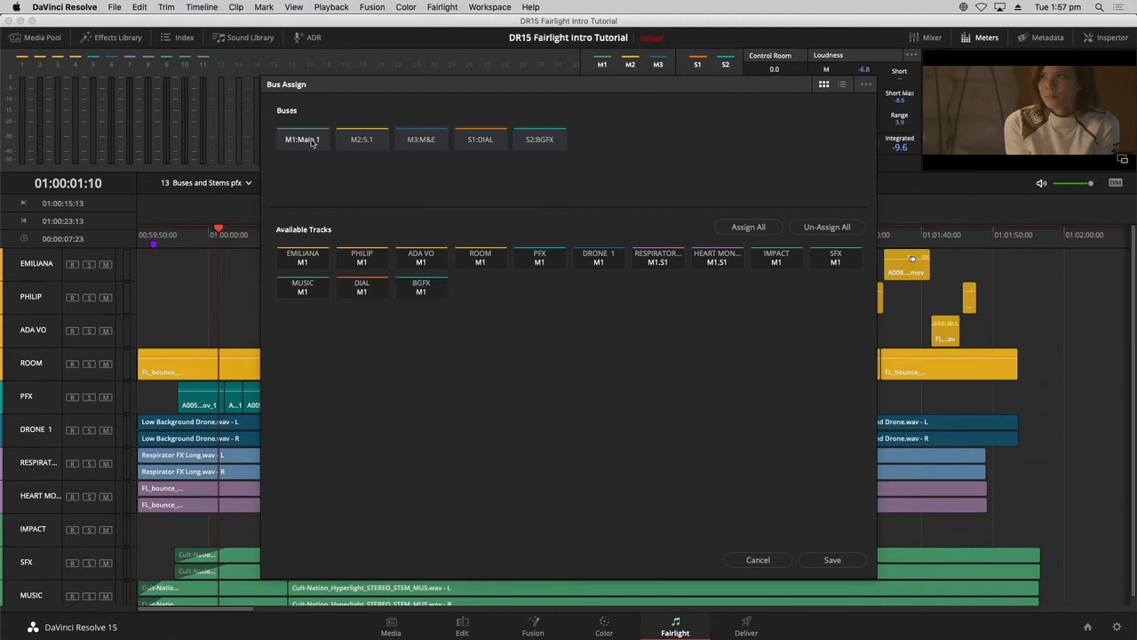
click(306, 264)
click(359, 260)
click(418, 260)
click(487, 255)
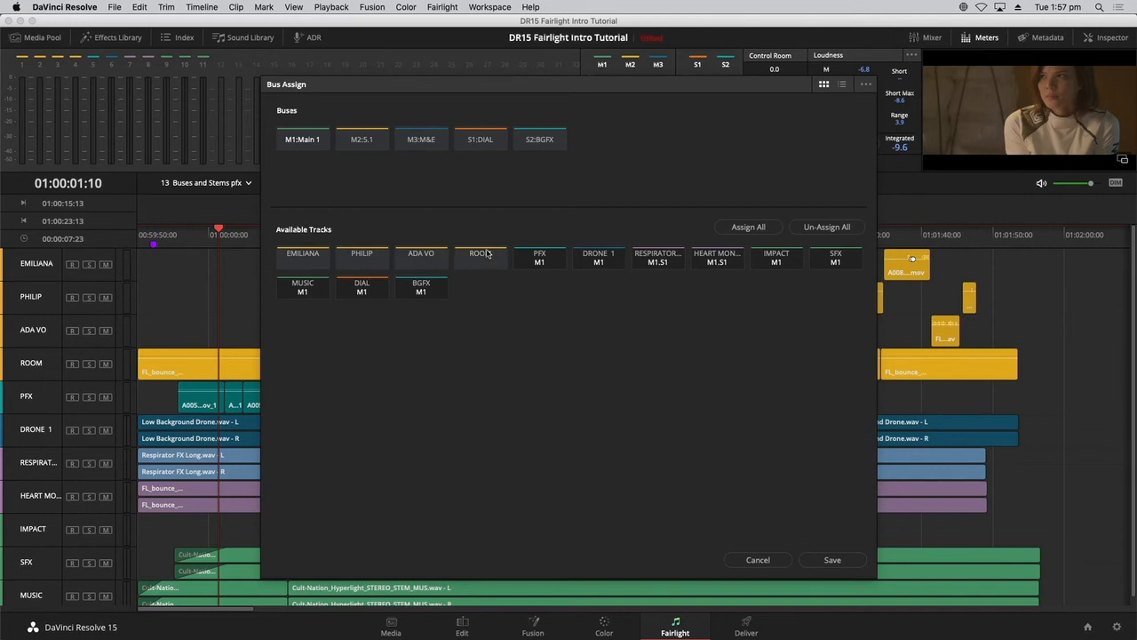
- Assign the four yellow dialogue, VO and ROOM tracks to the DIAL sub and remove the RESPIRATOR and HEART MONITOR tracks from it
click(474, 139)
click(322, 262)
click(365, 262)
click(432, 262)
click(476, 258)
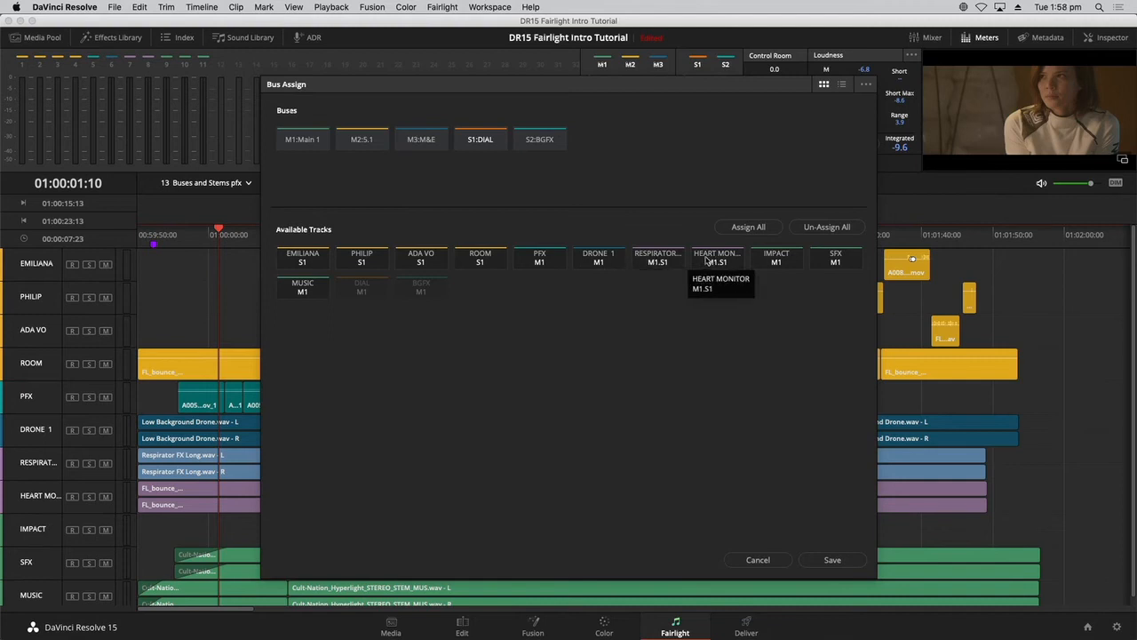
click(673, 262)
click(707, 265)
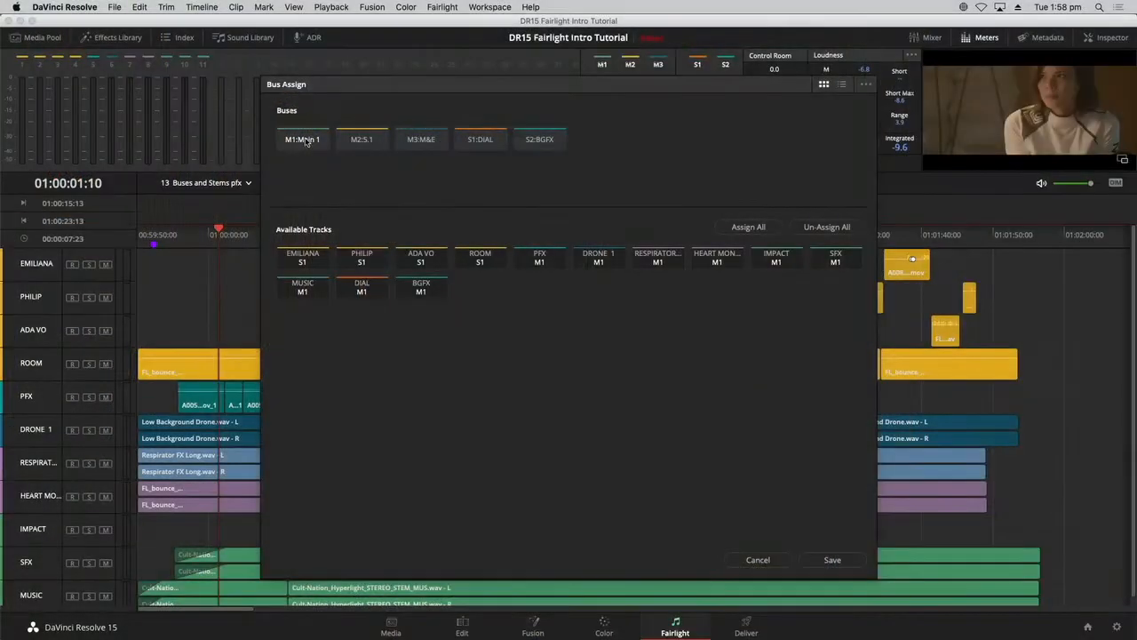
- Assign all available tracks to the M2 5.1 bus
click(305, 140)
click(369, 142)
click(759, 228)
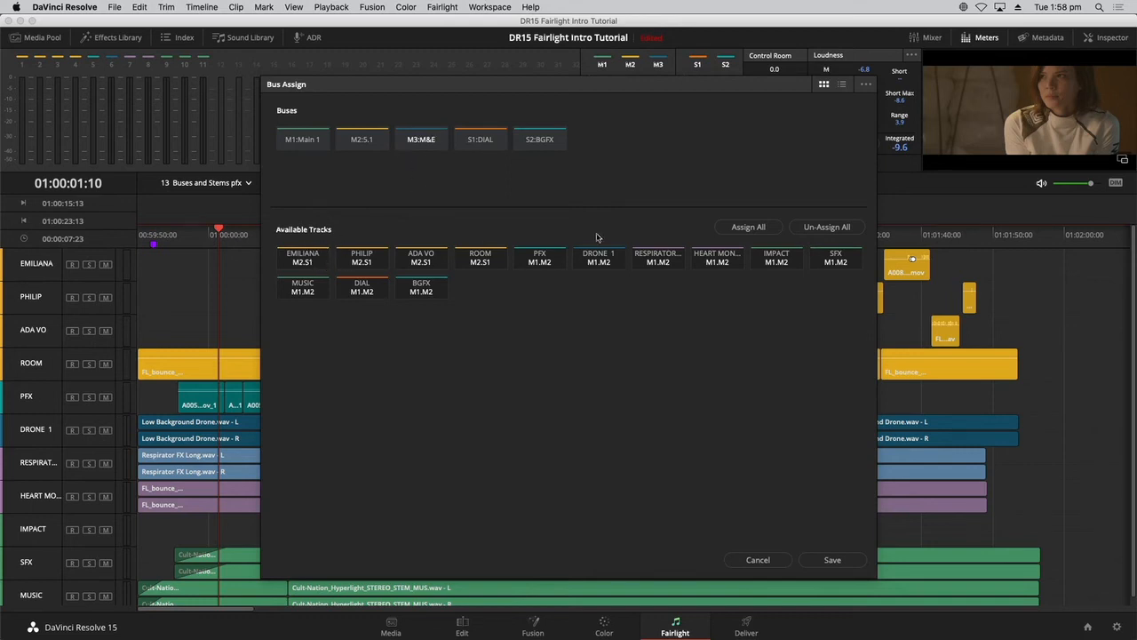
- Assign all tracks to the M3 M&E bus except the four yellow dialogue, VO and ROOM tracks
click(762, 229)
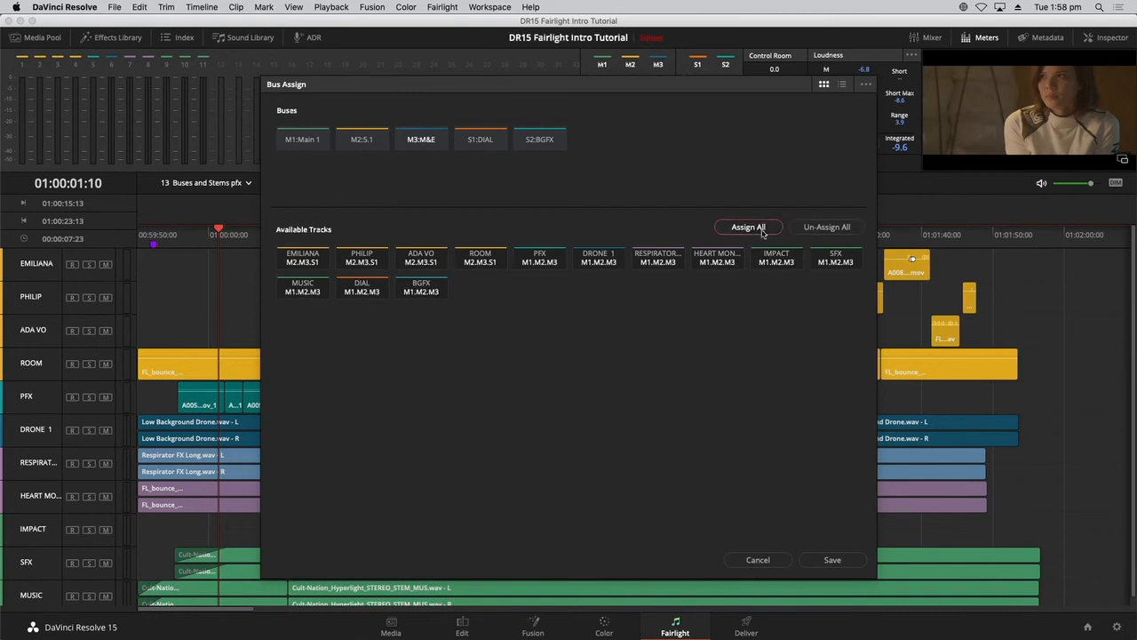
click(315, 266)
click(359, 264)
click(422, 264)
click(485, 263)
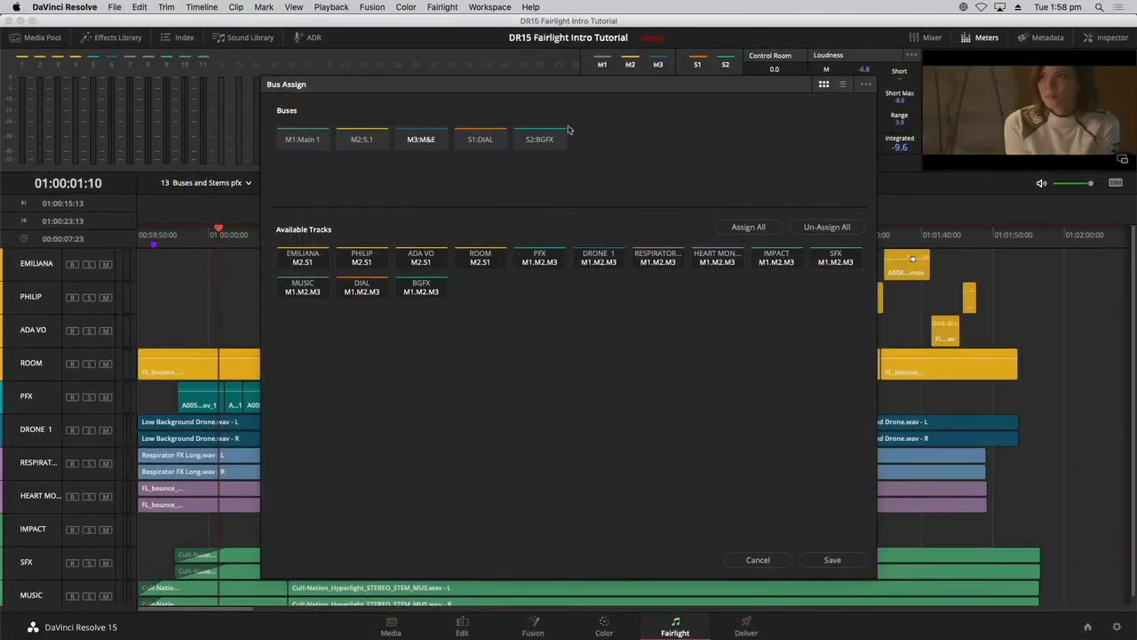
- Assign the PFX, DRONE 1, RESPIRATOR and HEART MONITOR tracks to the BGFX sub and save the bus assignments
click(467, 140)
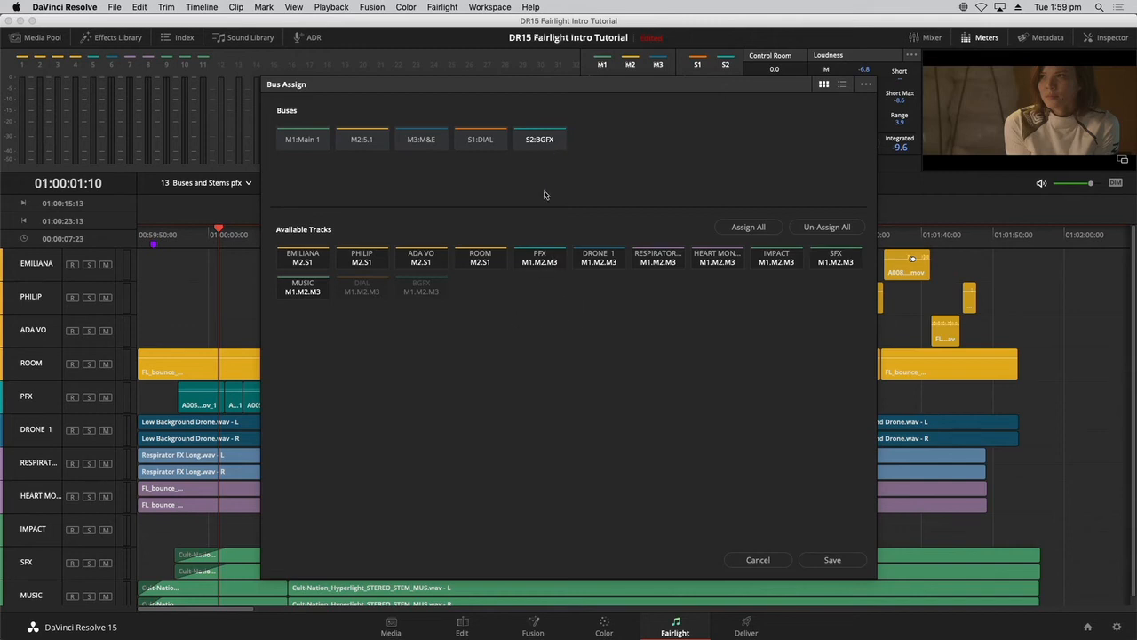
click(552, 262)
click(609, 262)
click(658, 260)
click(717, 261)
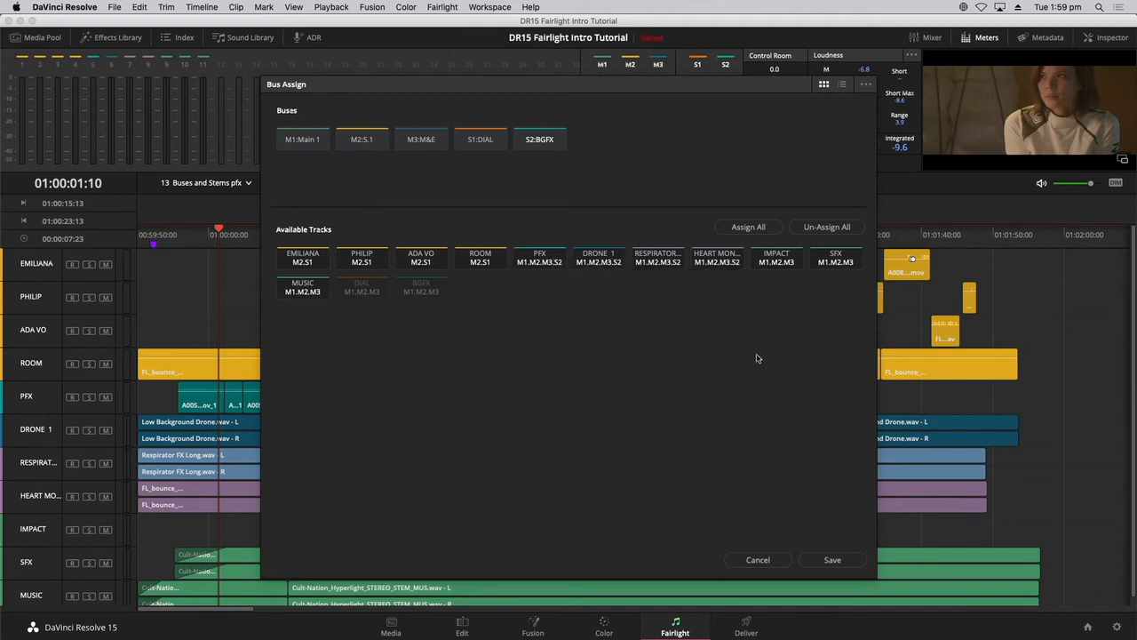
click(838, 562)
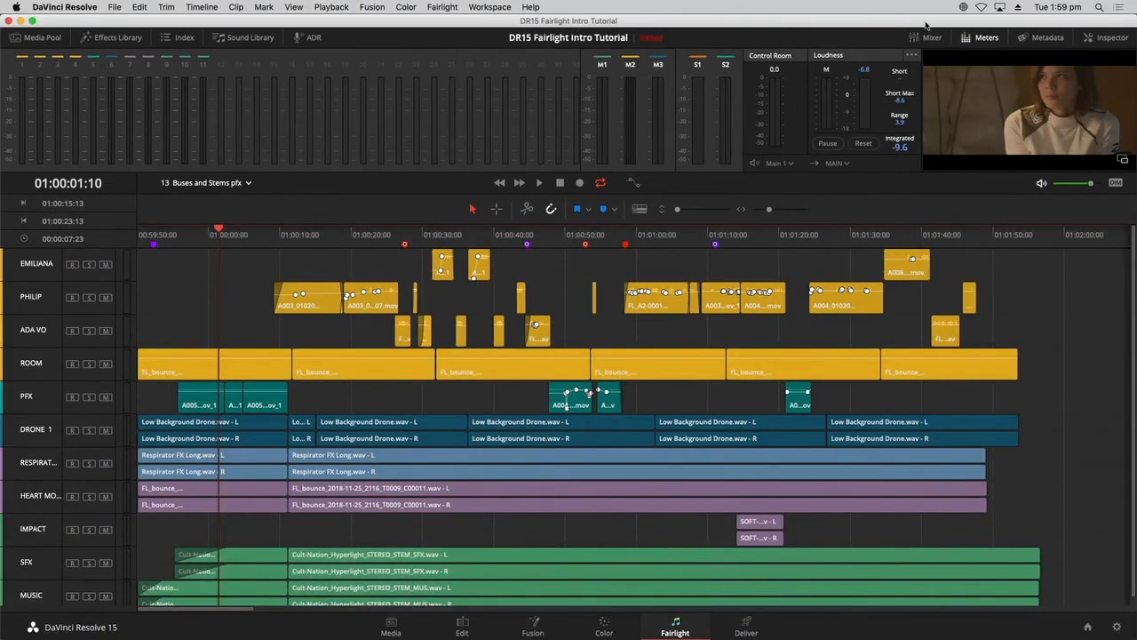
- Show the mixer beside the timeline and hide the meters
click(929, 37)
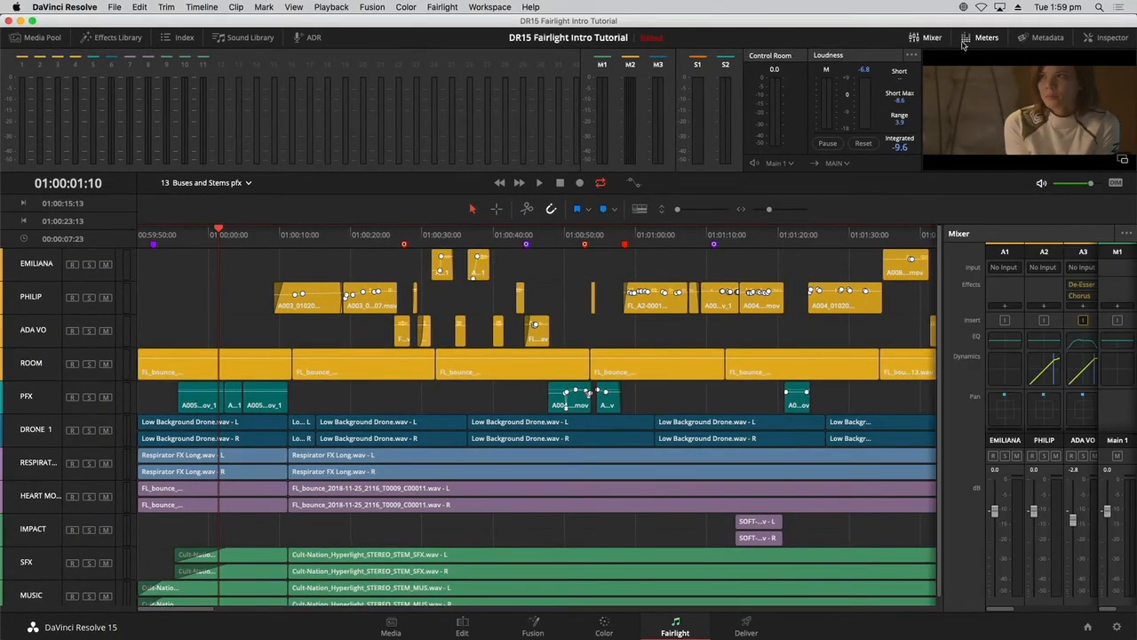
click(986, 37)
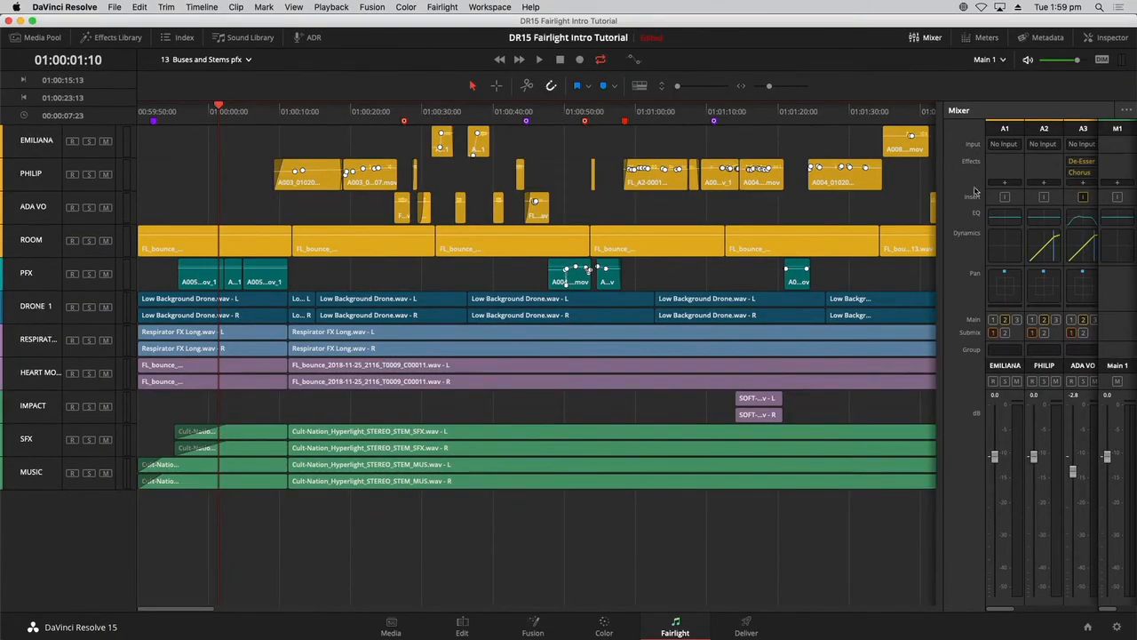
- Widen the mixer to review all track and bus strips, and replace it with the meters
drag(945, 273, 425, 295)
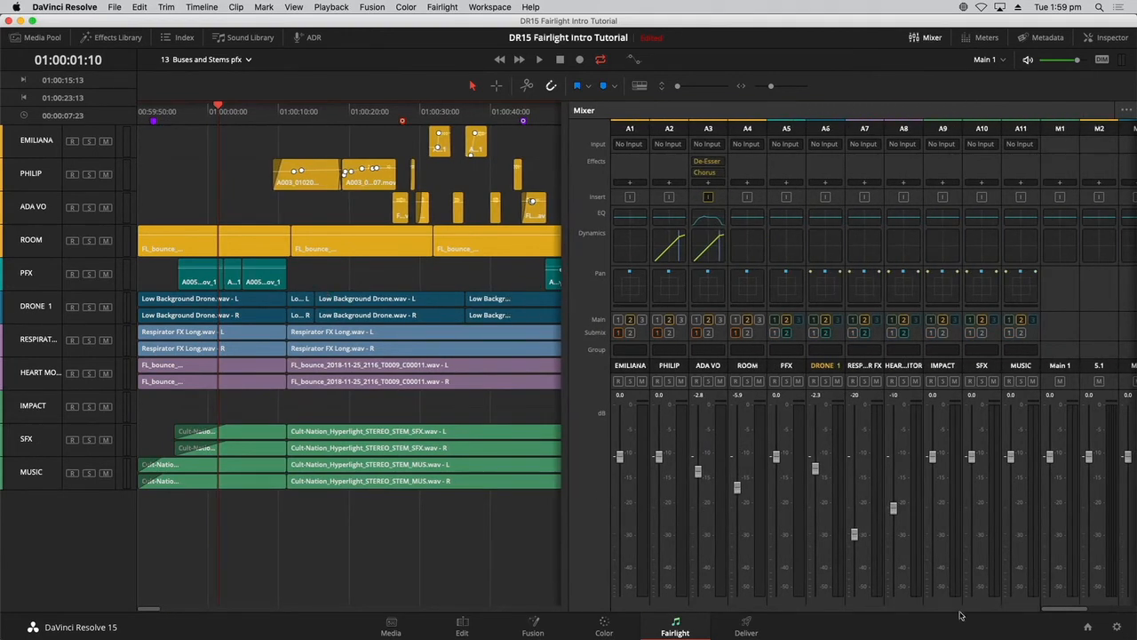
drag(1060, 613, 1123, 611)
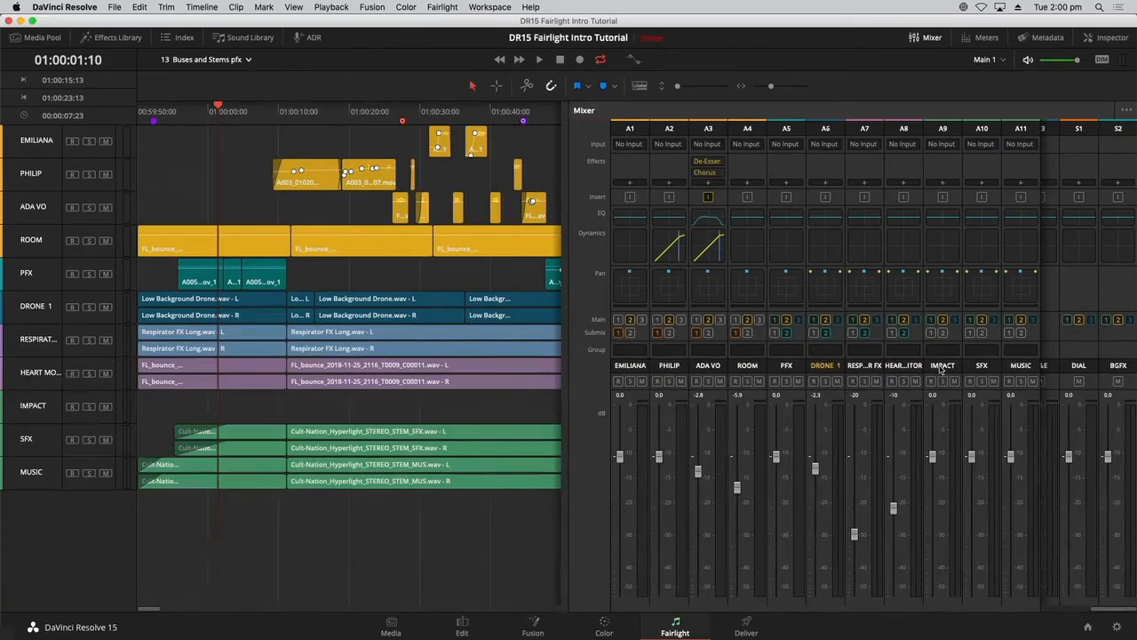
click(942, 38)
click(973, 38)
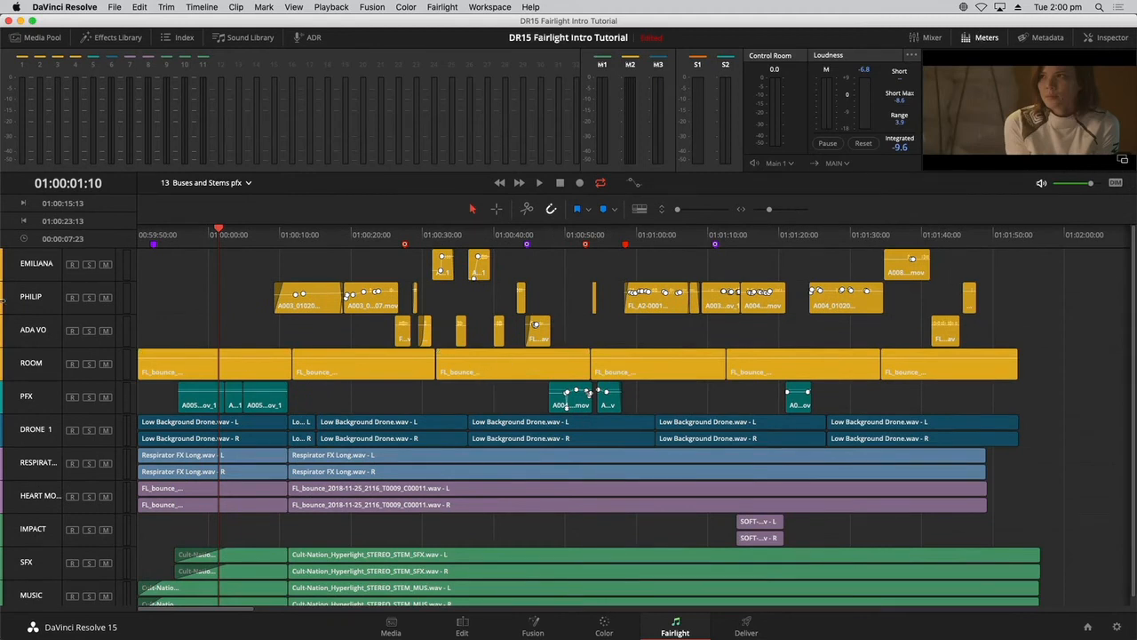
- Switch to the 14 Bounce Stems timeline and look over its tracks
scroll(166, 283, down, 1)
scroll(167, 284, up, 1)
click(248, 184)
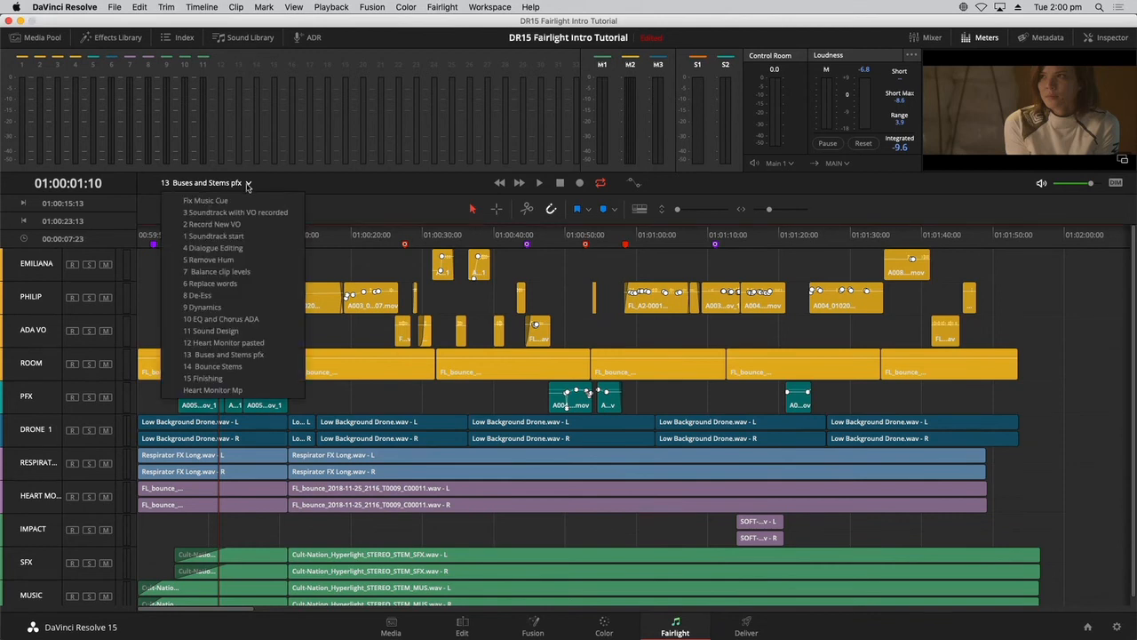
click(265, 370)
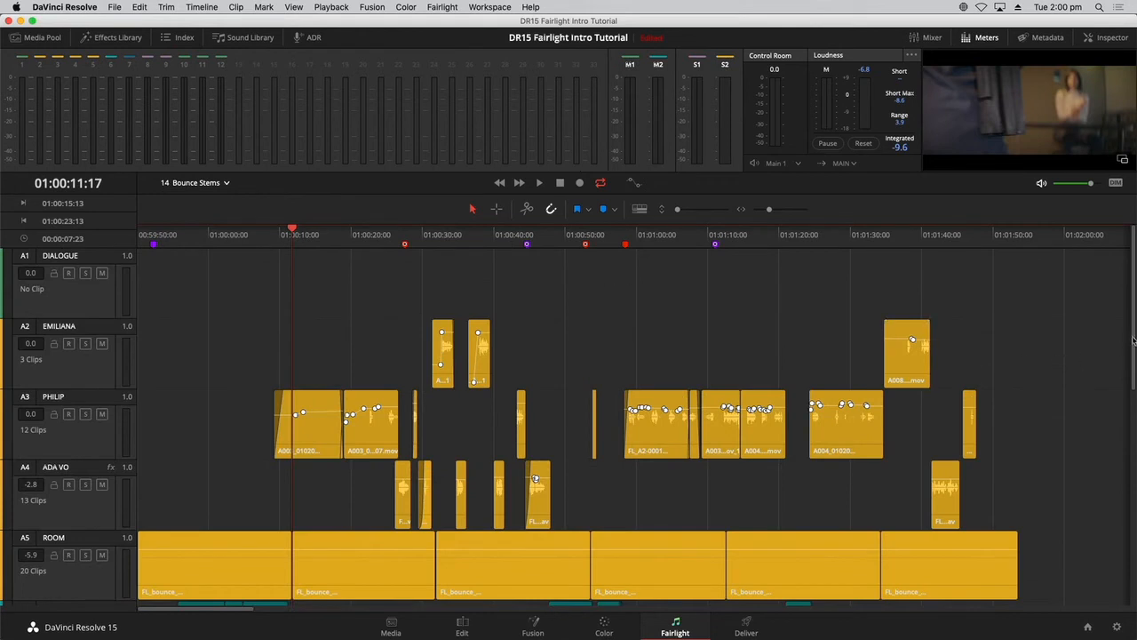
scroll(1133, 340, down, 2)
scroll(1130, 333, up, 2)
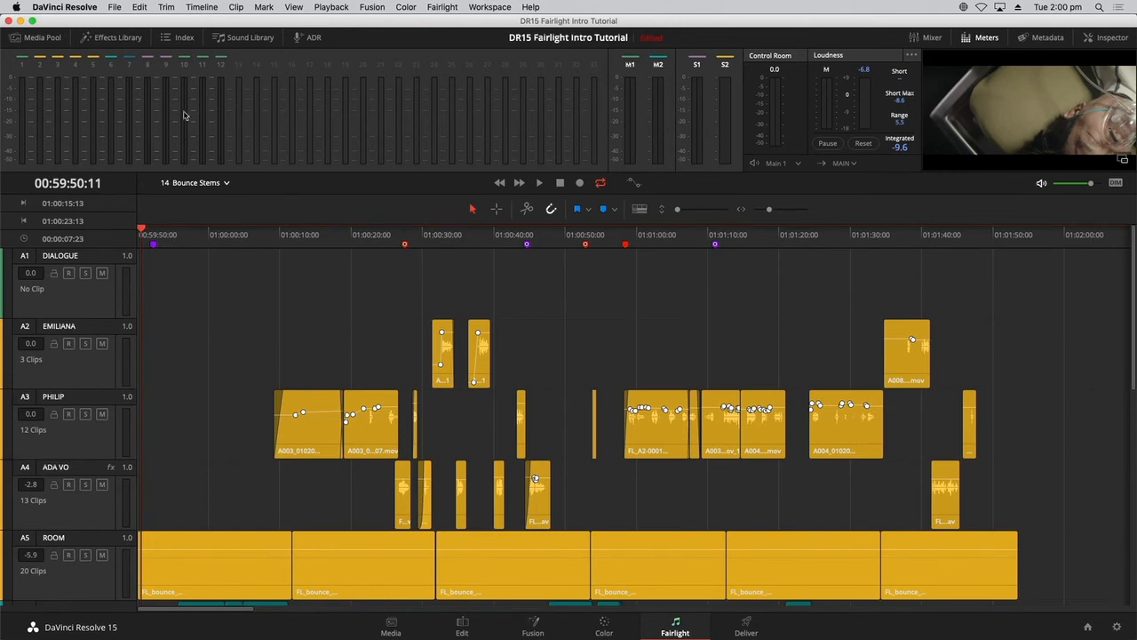
- Bounce the DIAL sub bus mix to the DIALOGUE track
click(201, 6)
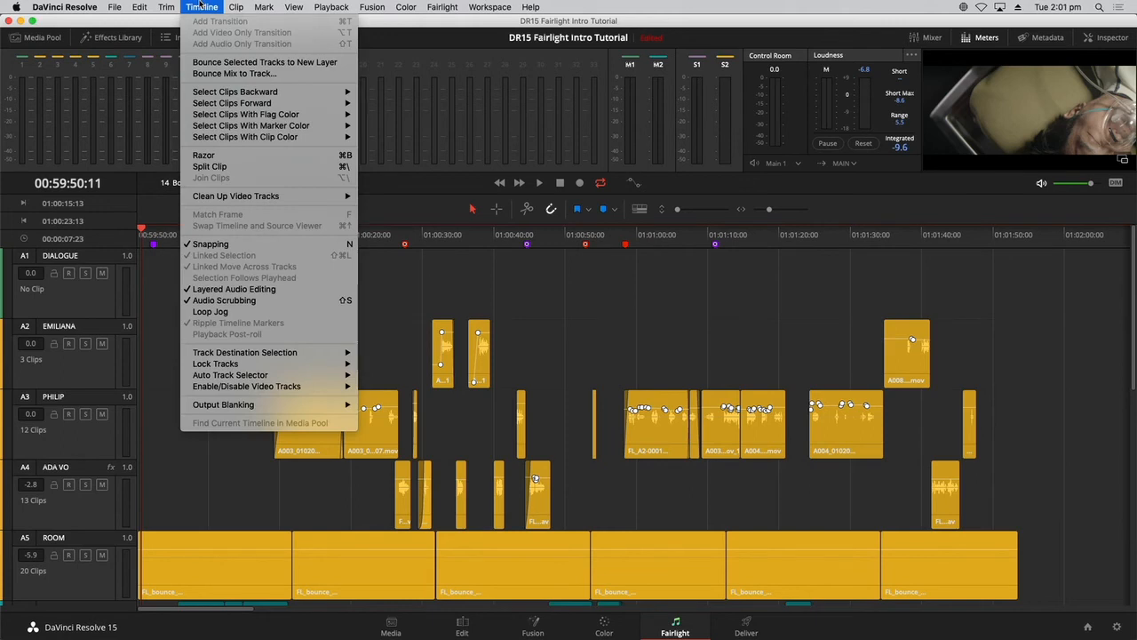
click(190, 74)
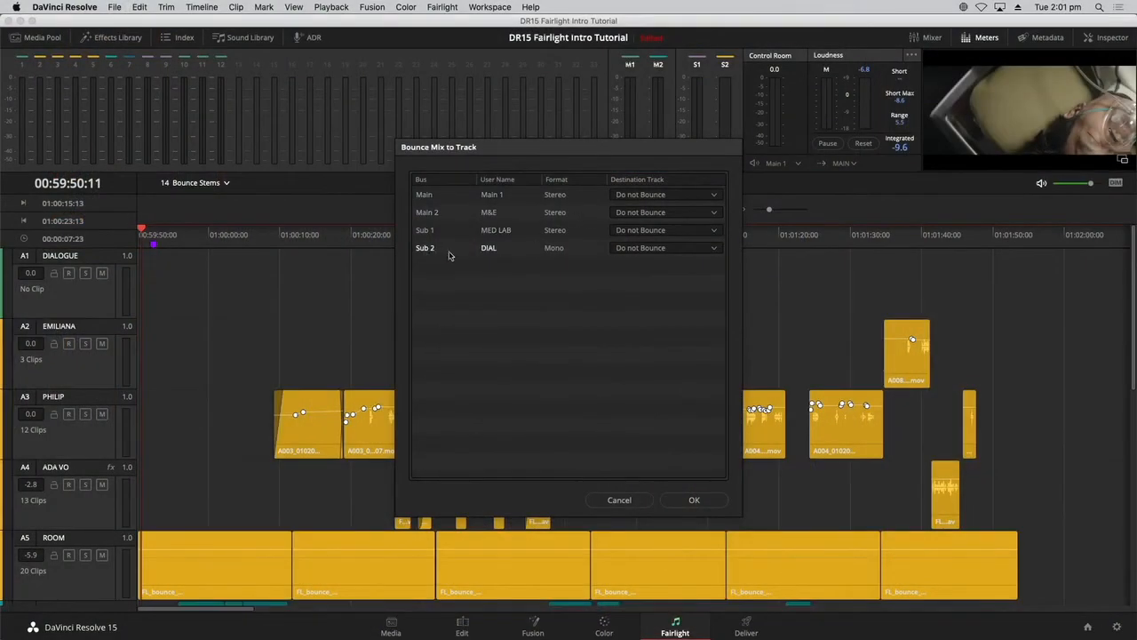
click(655, 249)
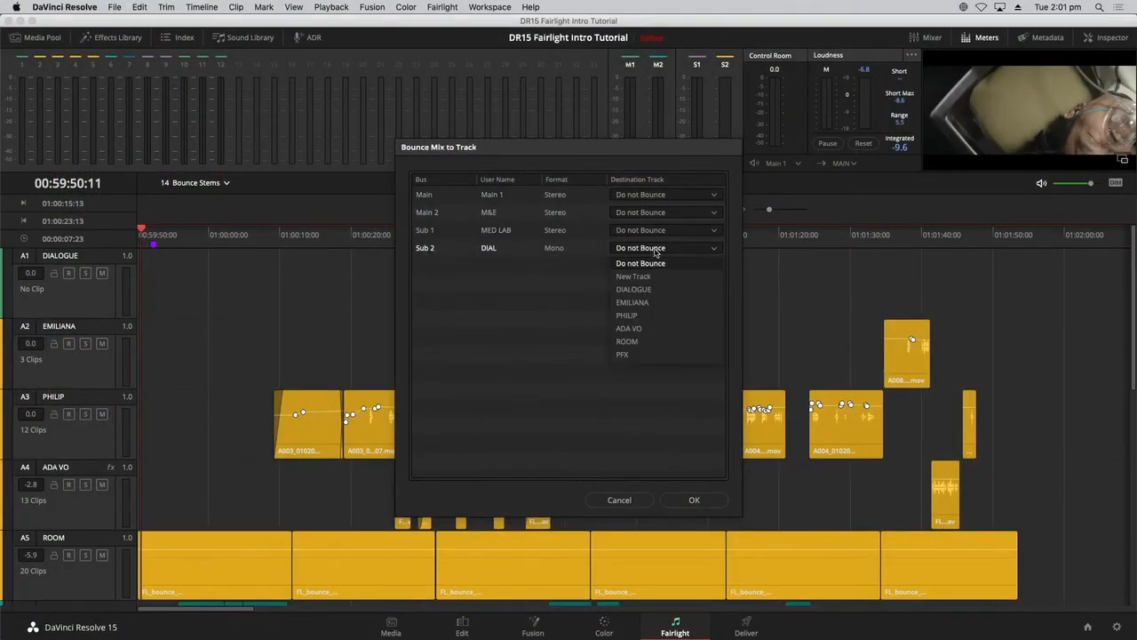
click(662, 288)
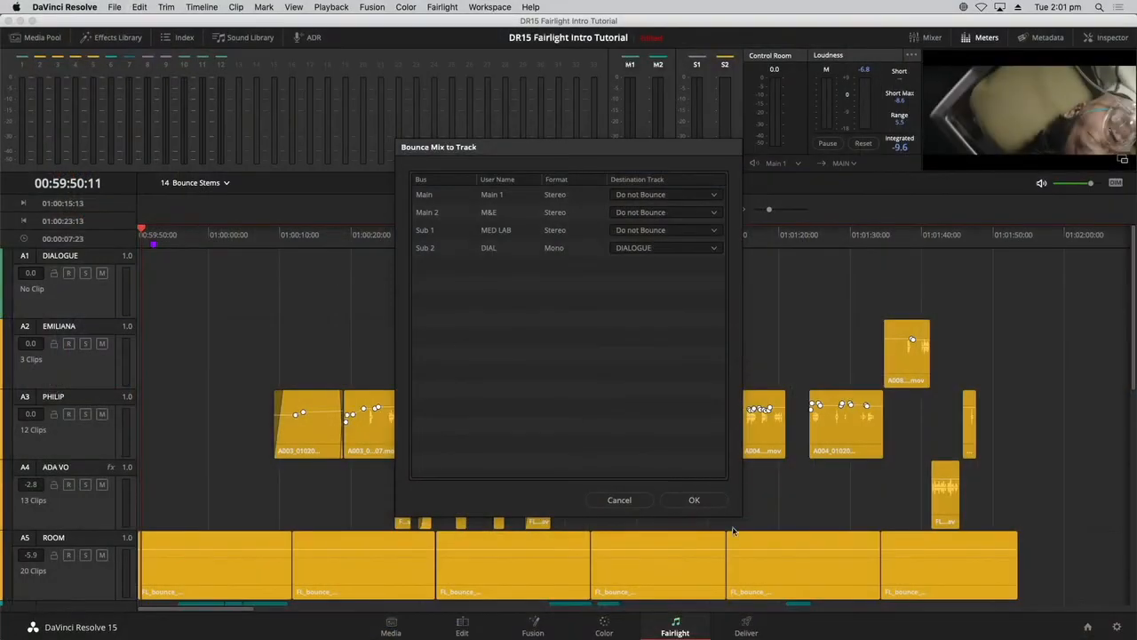
click(694, 501)
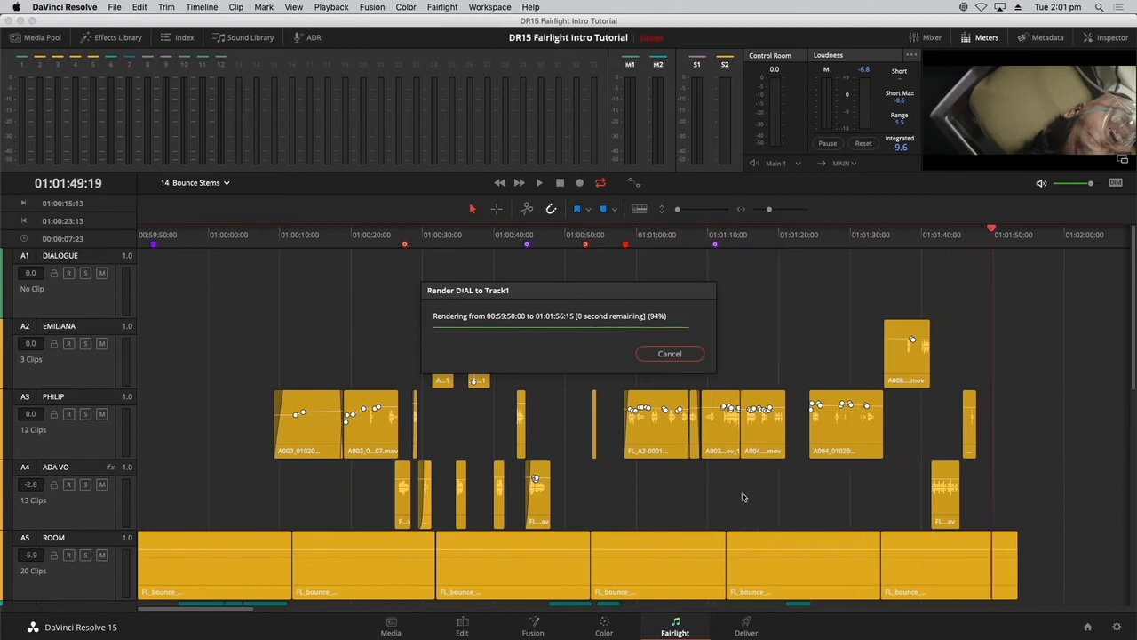
- Select the bounced dialogue clip, reduce the track heights to fit every track, and place the playhead at 01:00:11:17
click(248, 288)
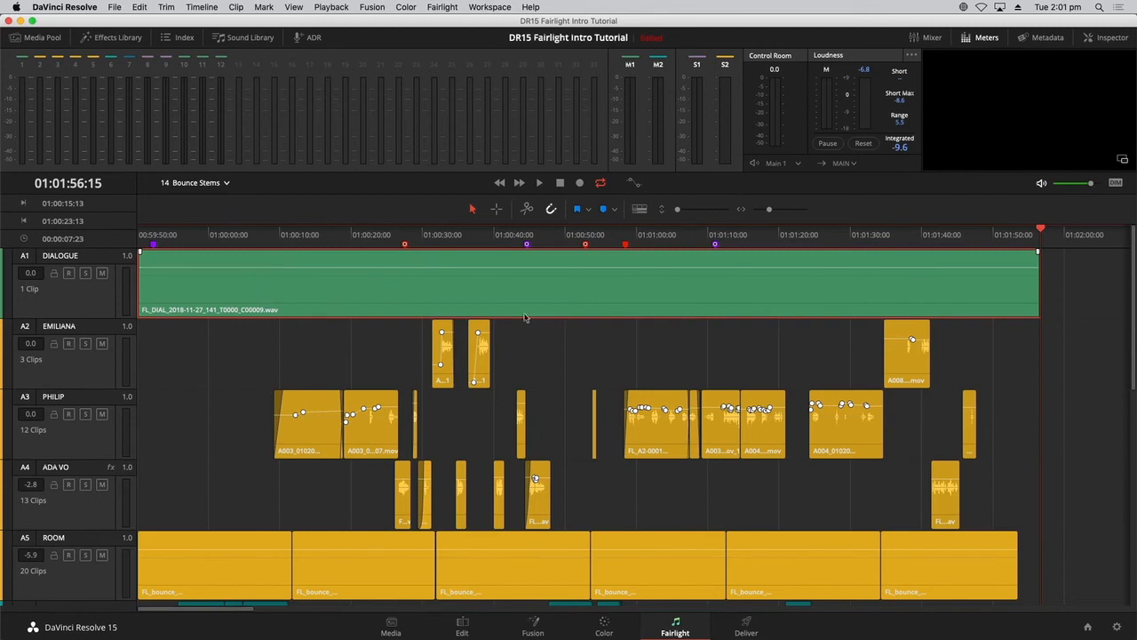
drag(684, 209, 677, 211)
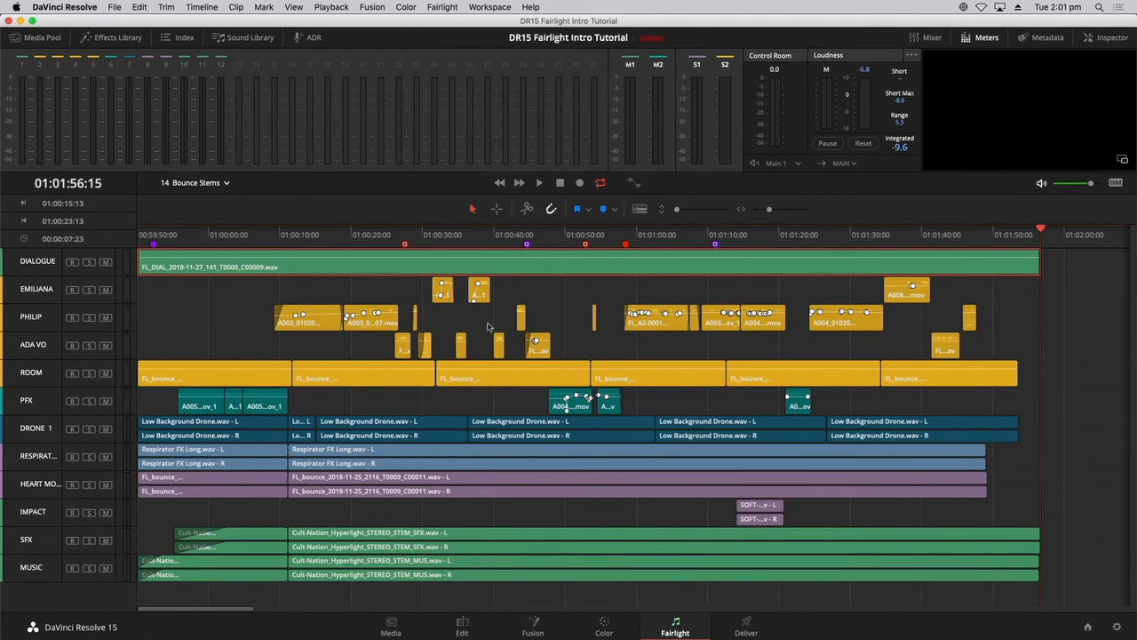
click(293, 235)
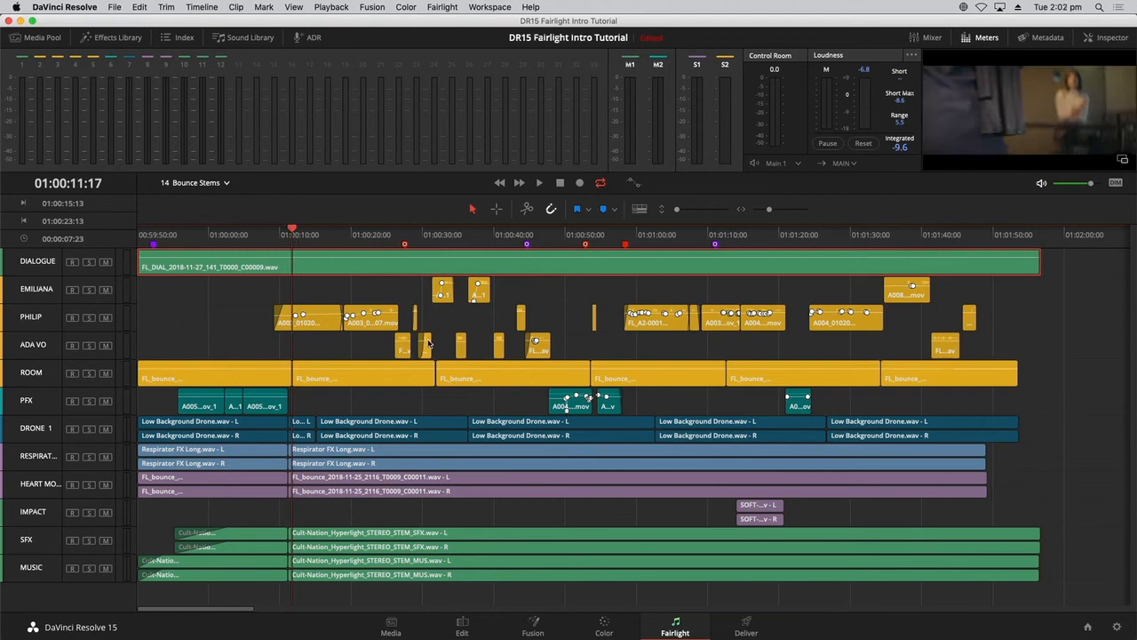
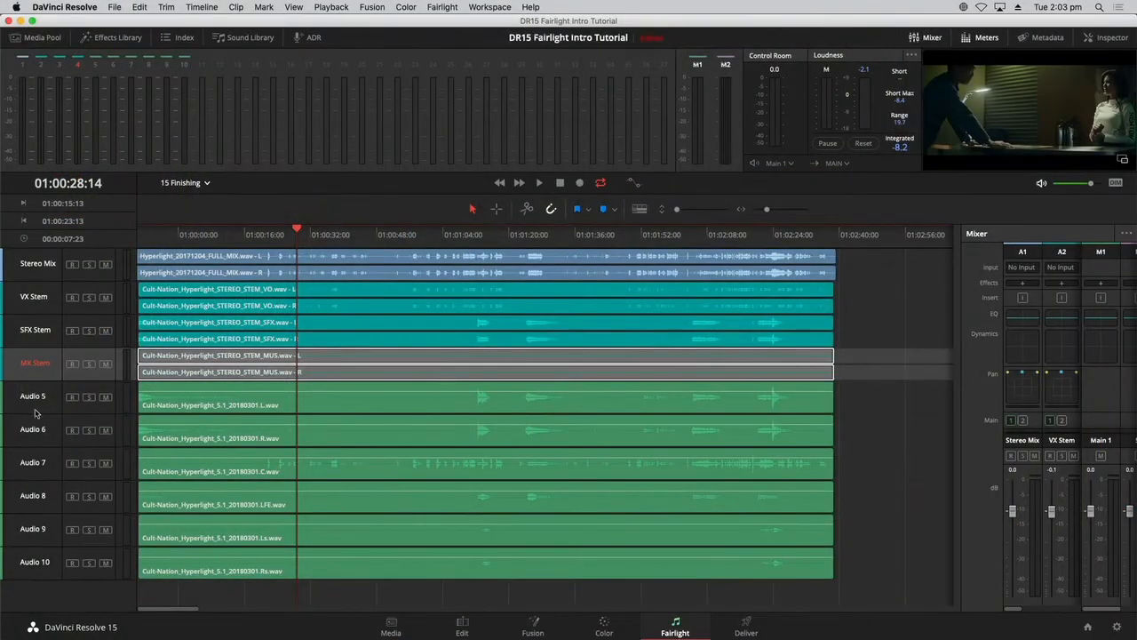
- Select Audio 5, widen the mixer to show all its strips, and solo Audio 5 through Audio 10
click(36, 412)
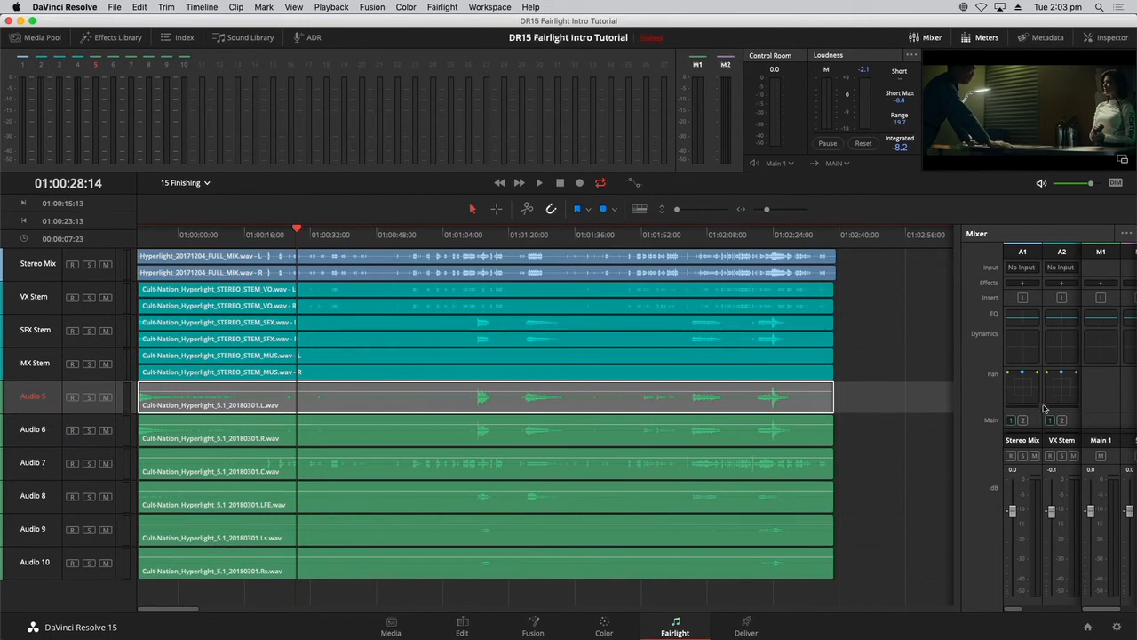
drag(960, 415, 628, 414)
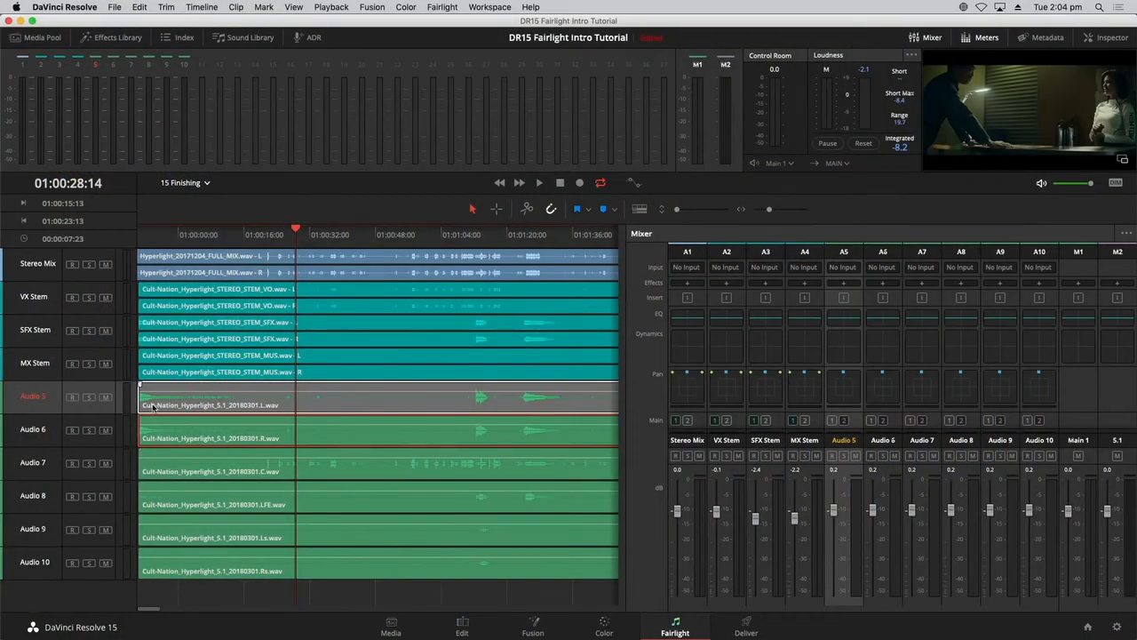
drag(89, 396, 92, 583)
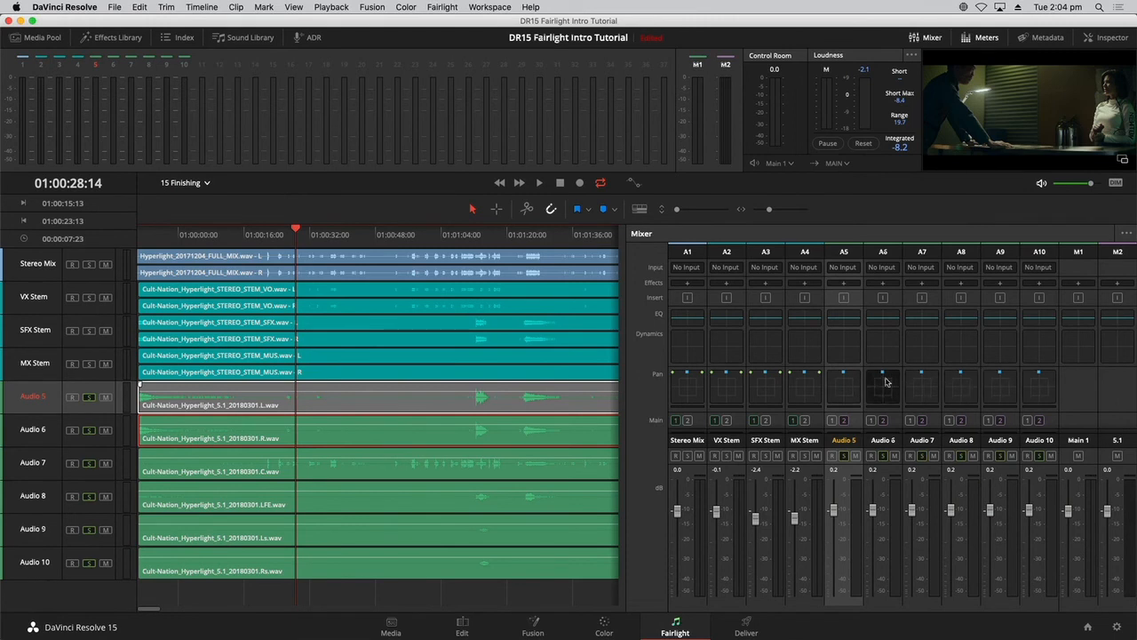
- Examine the pan controls of the Audio 5 track and close them
double_click(846, 384)
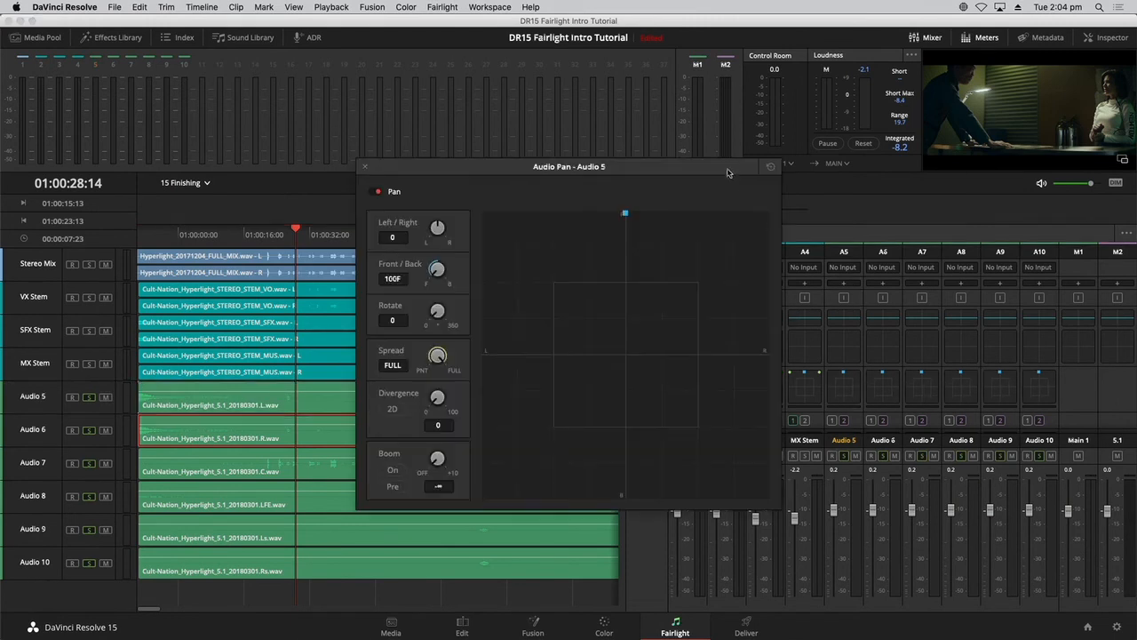
drag(728, 172, 722, 91)
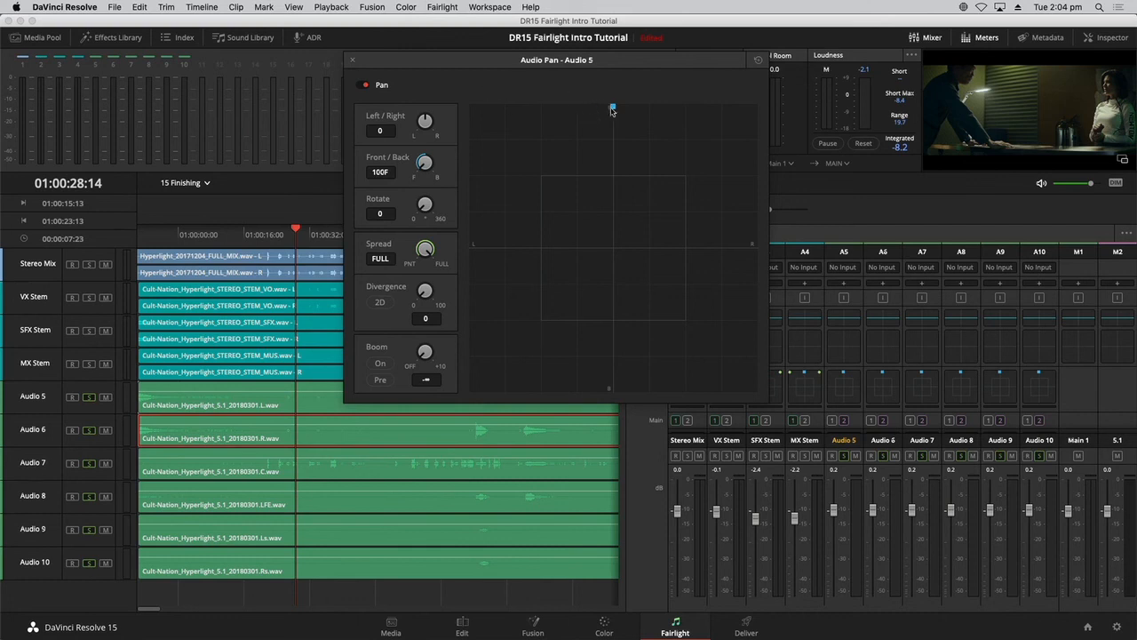
mouse_move(614, 108)
mouse_down()
mouse_move(459, 97)
mouse_move(553, 106)
mouse_move(615, 93)
mouse_up()
click(352, 61)
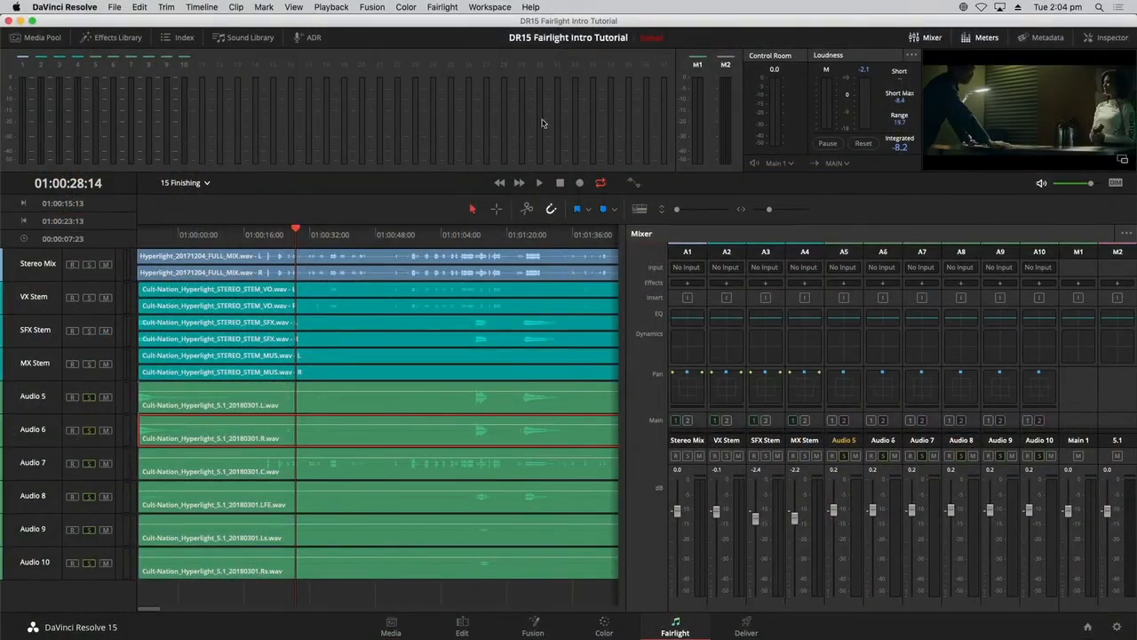
- Link Audio 5 through Audio 10 as a 5.1 group
click(442, 7)
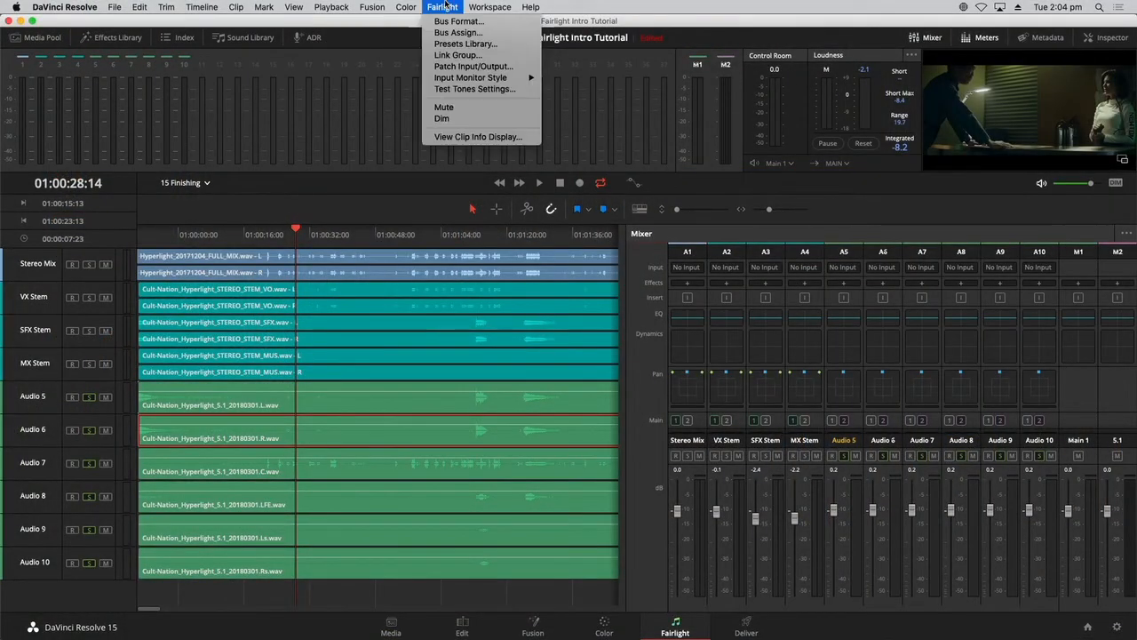
click(431, 57)
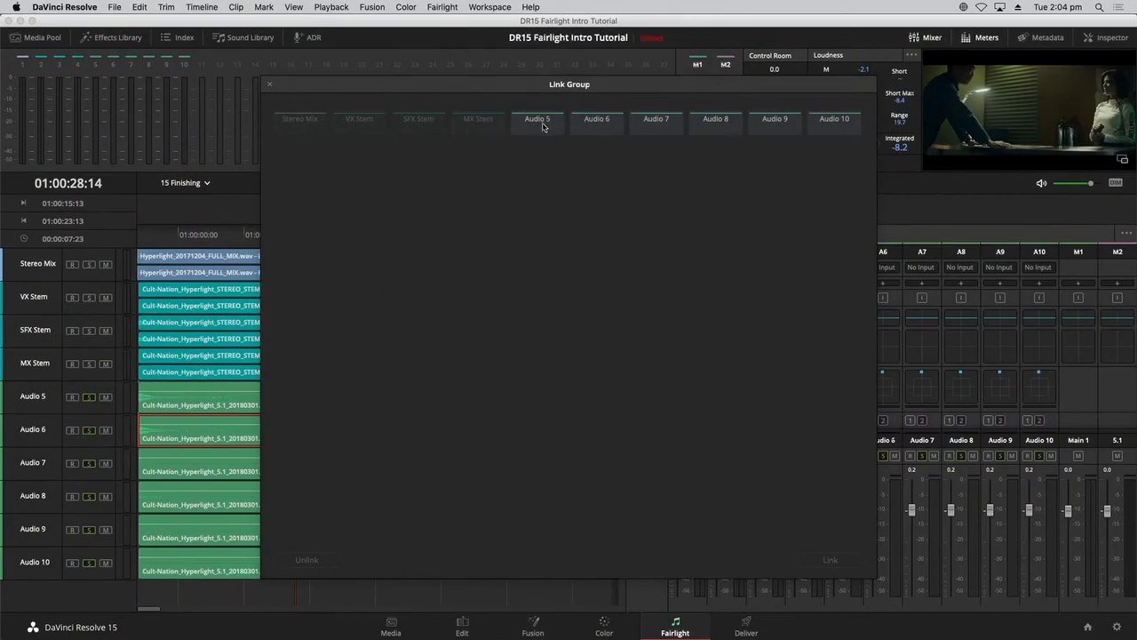
click(553, 129)
shift+click(835, 130)
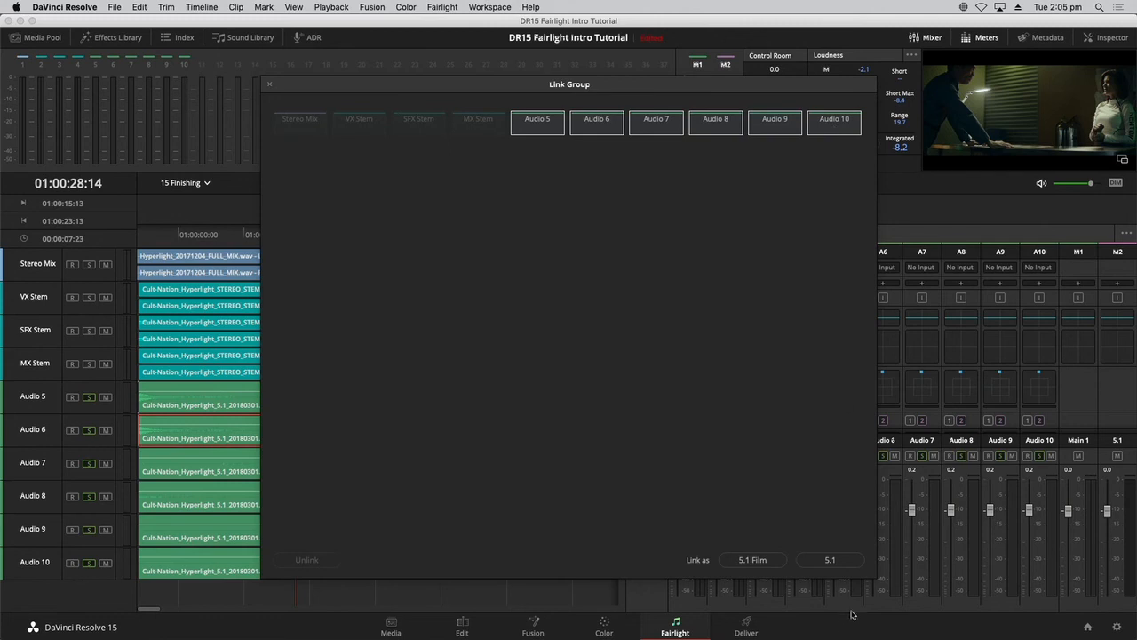
click(830, 560)
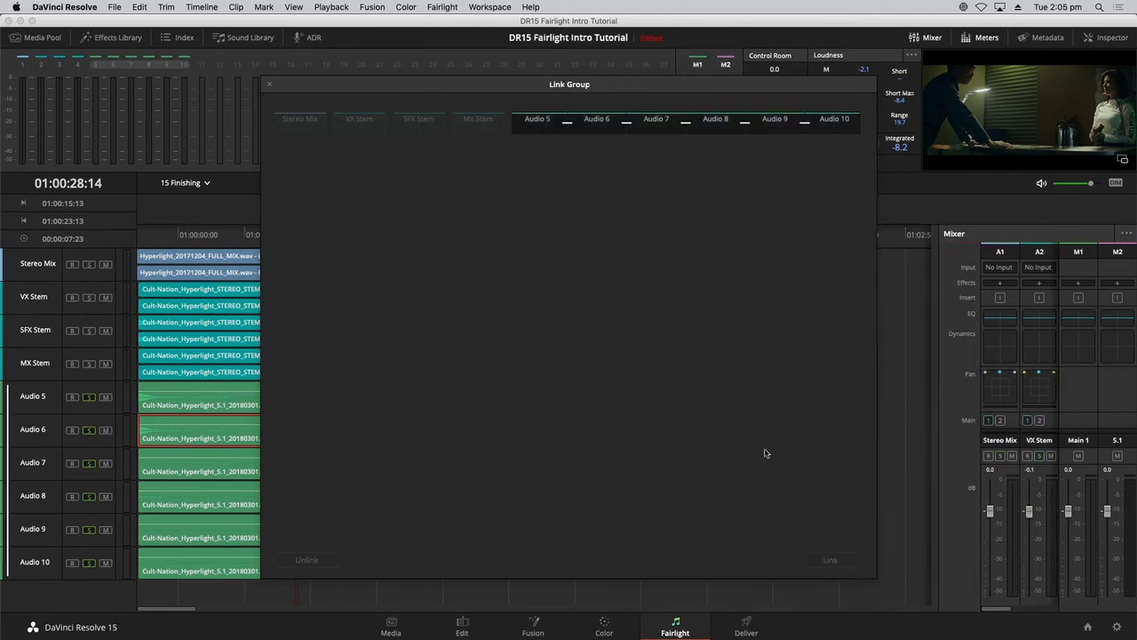
click(270, 86)
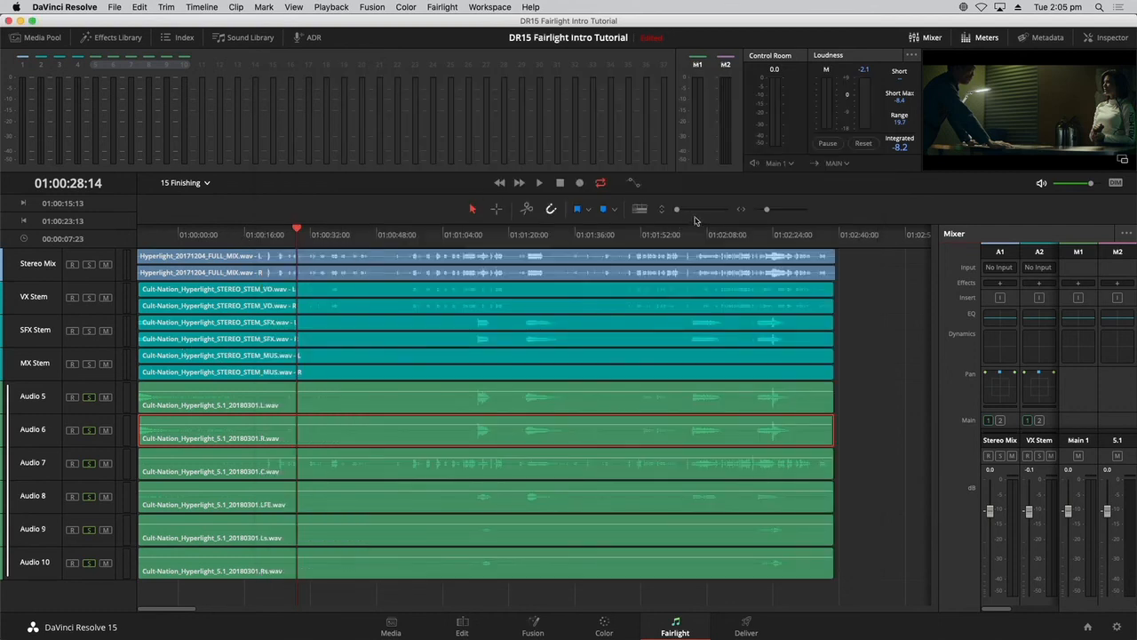
- Increase the track heights and check the channel labels of the linked 5.1 tracks
drag(678, 211, 682, 210)
drag(934, 367, 938, 400)
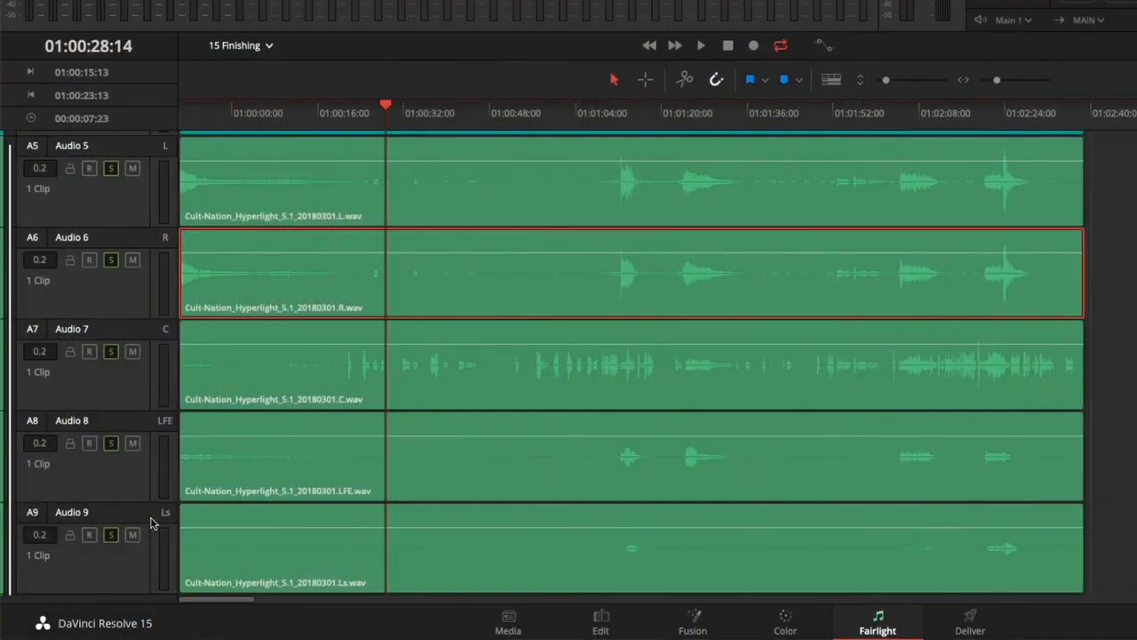
scroll(151, 516, up, 5)
scroll(151, 522, up, 2)
scroll(151, 523, down, 5)
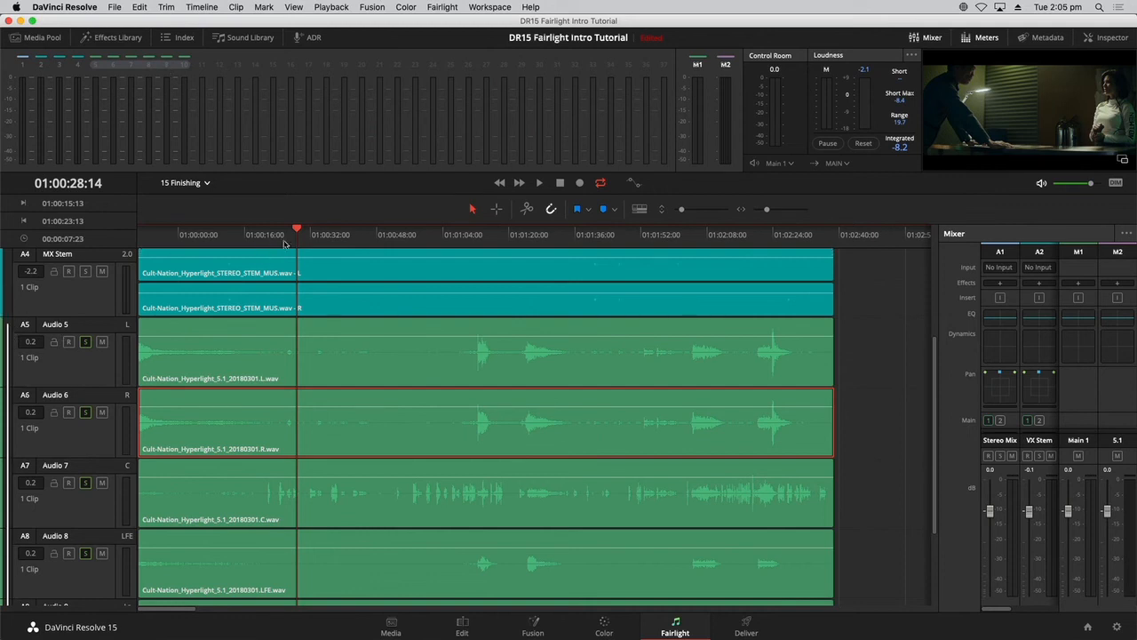
- Widen the mixer to reveal the linked Audio 5 strip and play the 5.1 tracks briefly to check its meters
drag(939, 325, 822, 347)
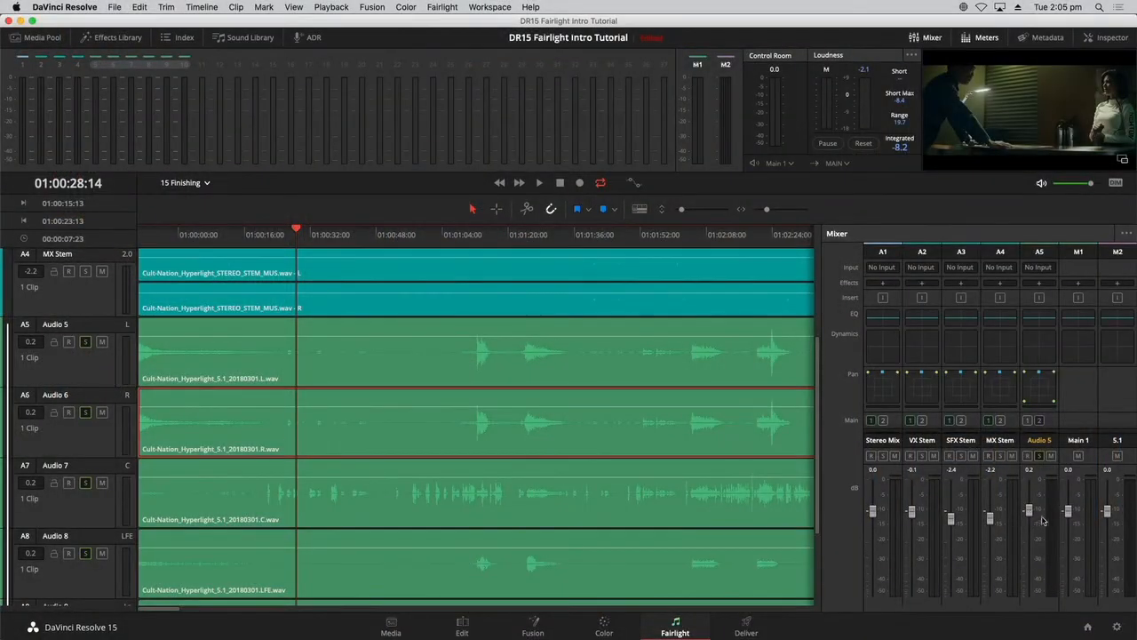
key(space)
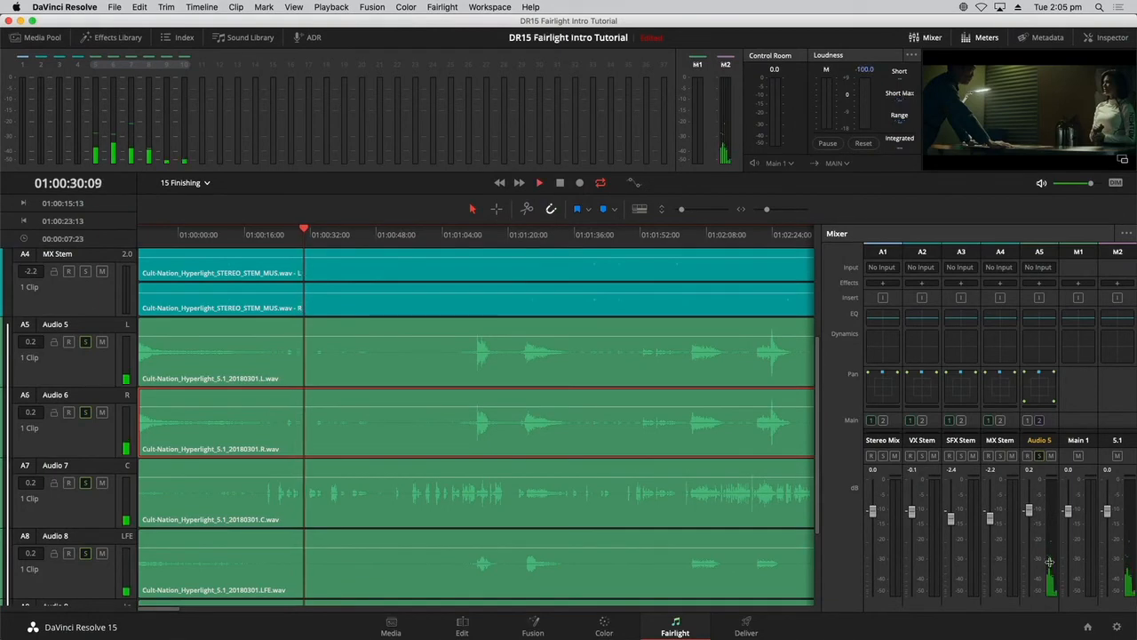
key(space)
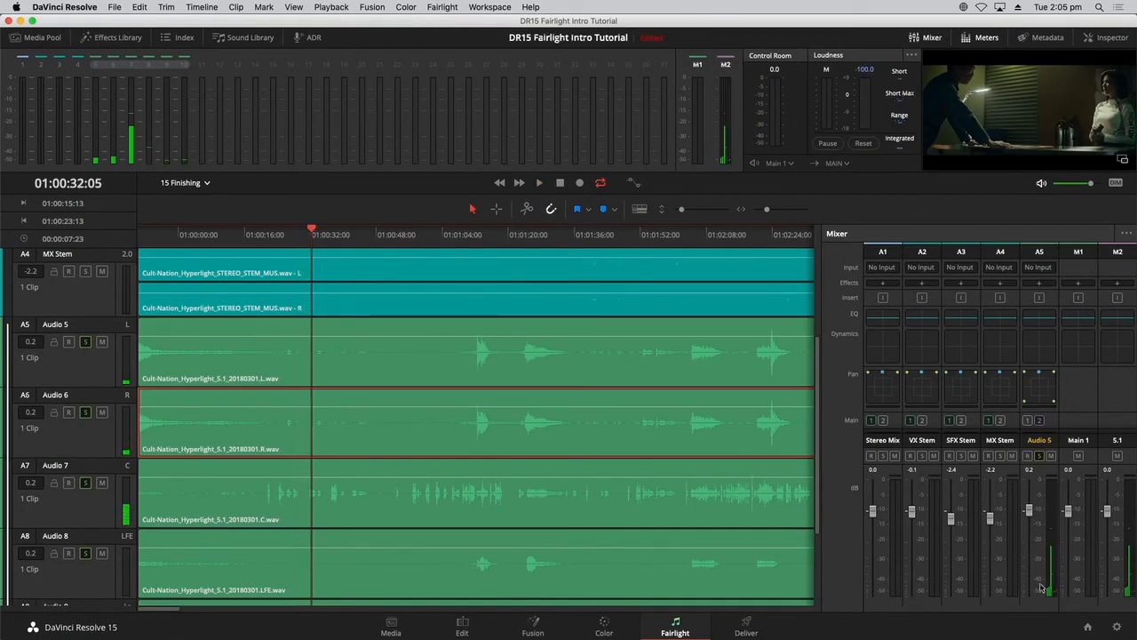
- Turn on Boom in the Audio 5 pan settings and raise its level
double_click(1022, 389)
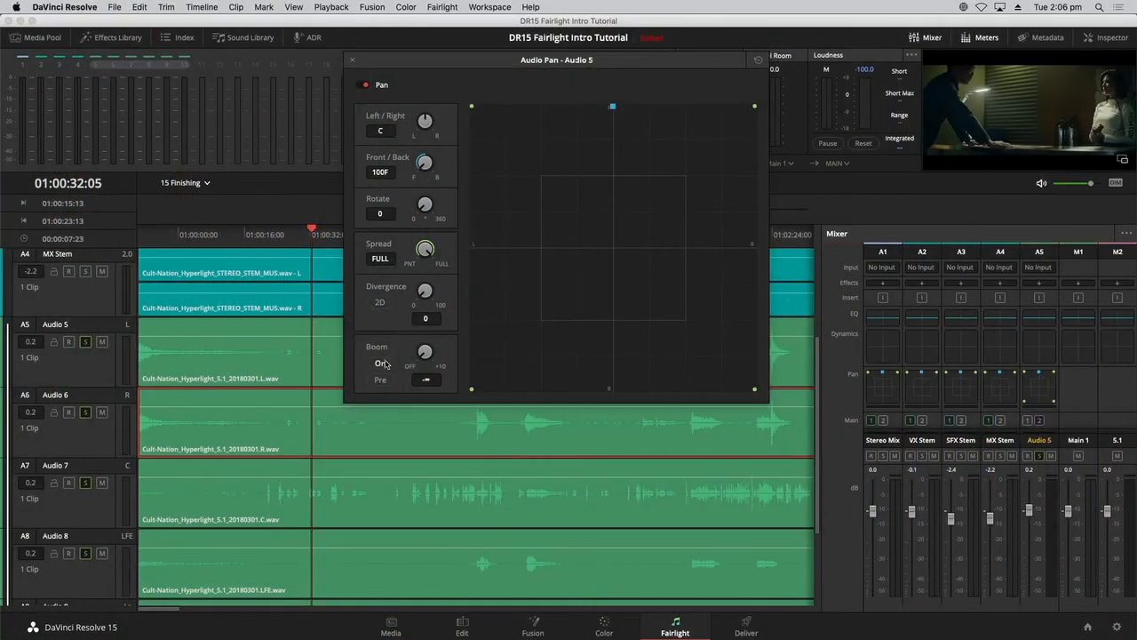
click(382, 363)
drag(428, 351, 497, 330)
drag(442, 353, 455, 333)
click(353, 61)
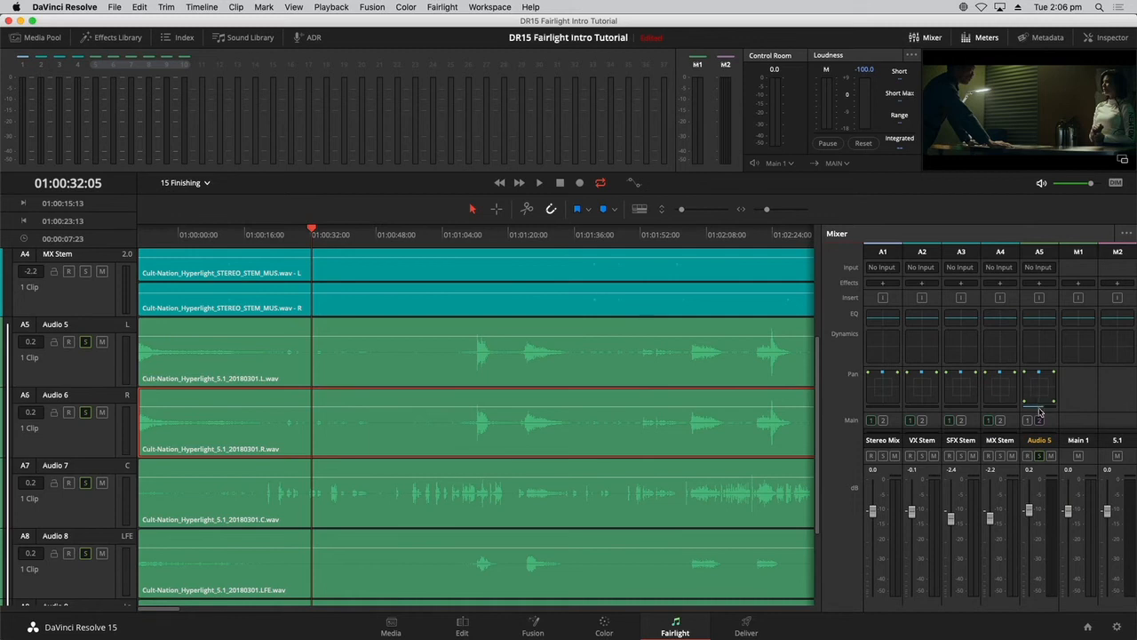
- Set control room monitoring to the 5.1 bus and play the timeline
click(790, 164)
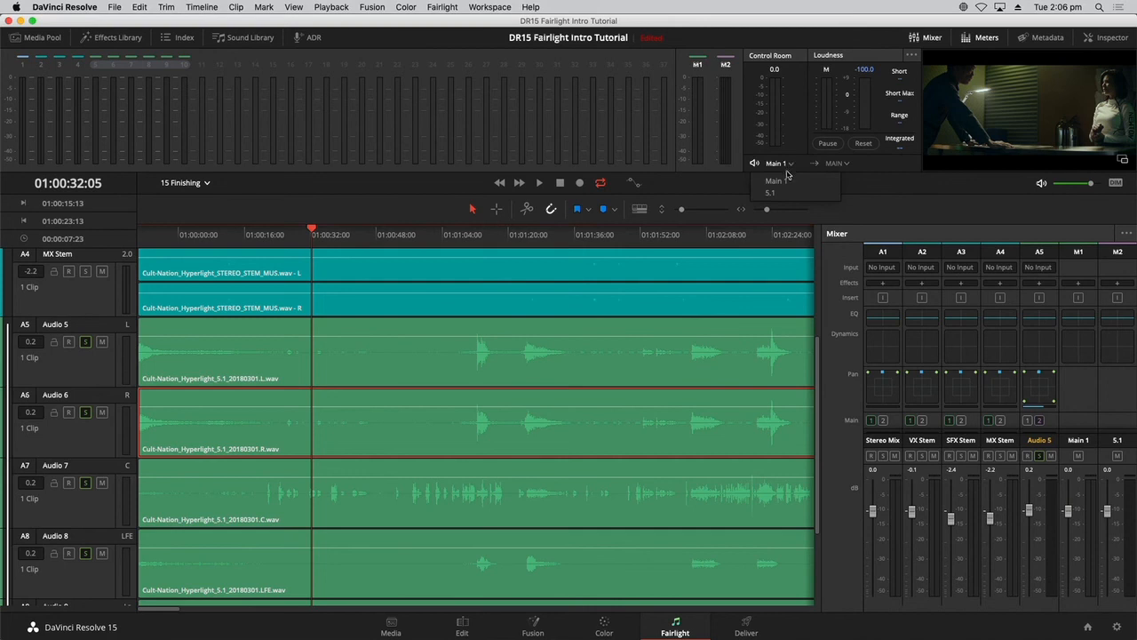
click(767, 193)
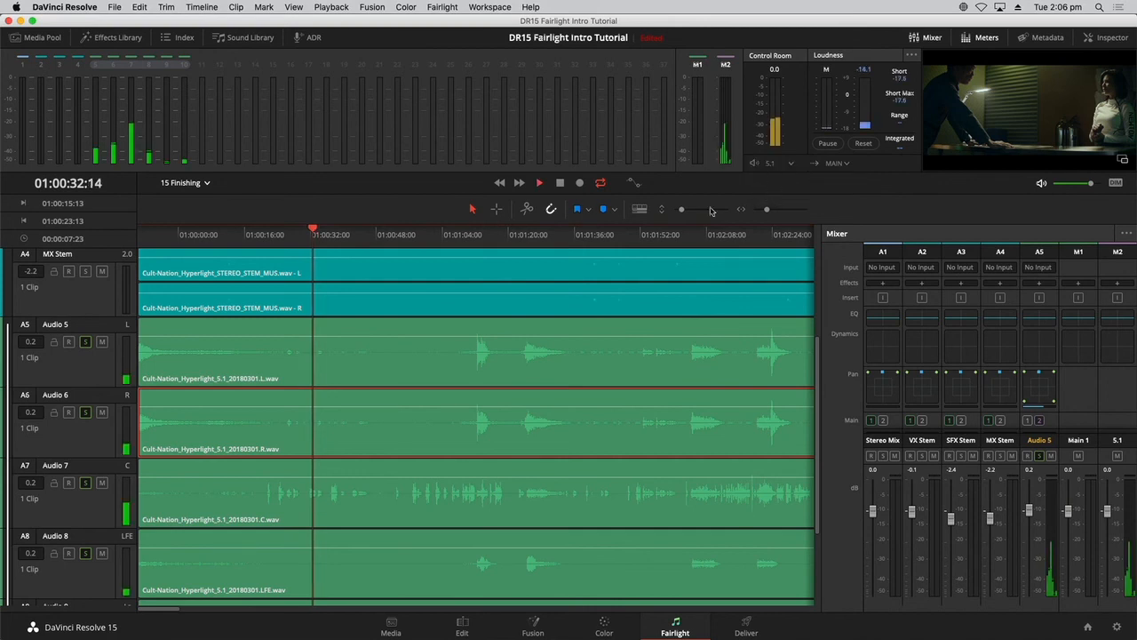
- Solo the VX, SFX and MX stems instead of the 5.1 tracks and play them briefly through the Main 1 bus from about 01:01:15
click(473, 234)
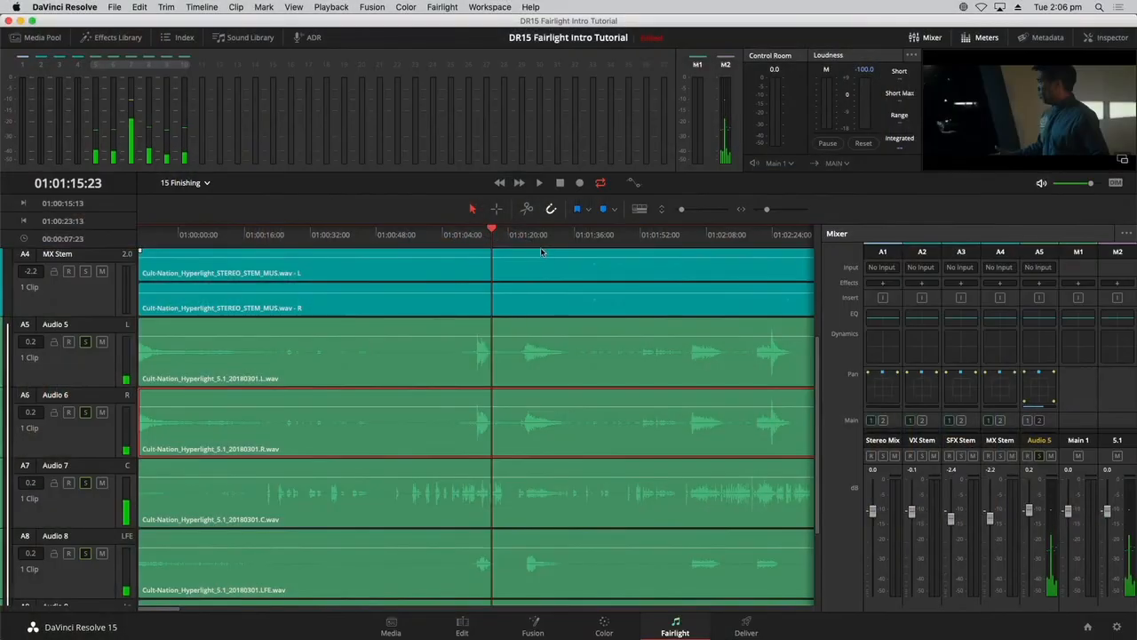
scroll(105, 277, down, 5)
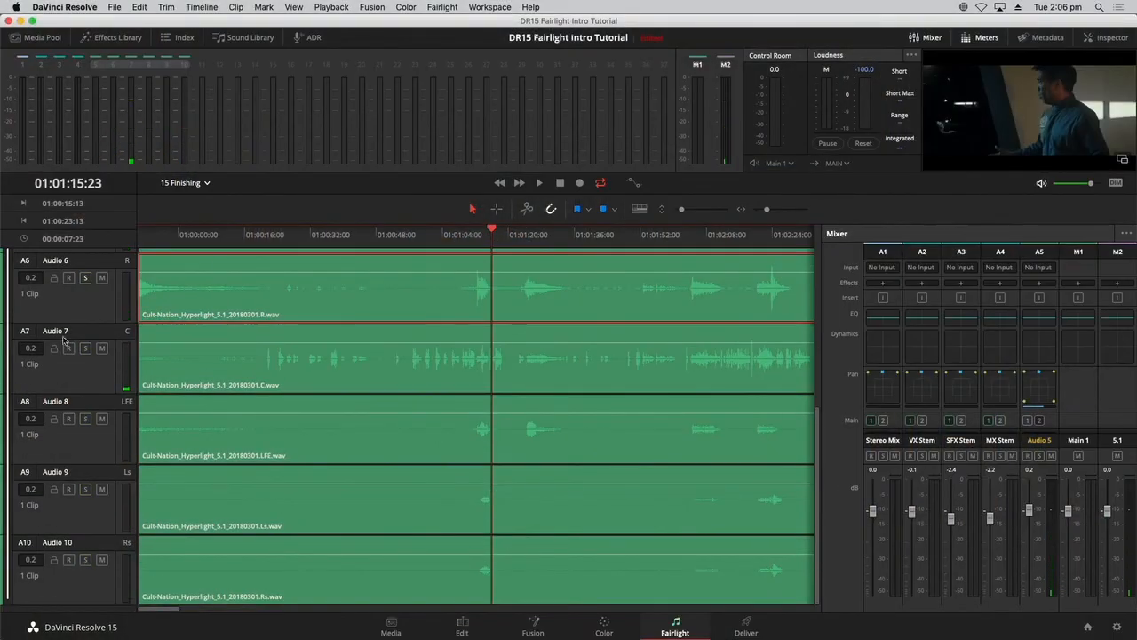
scroll(106, 431, up, 5)
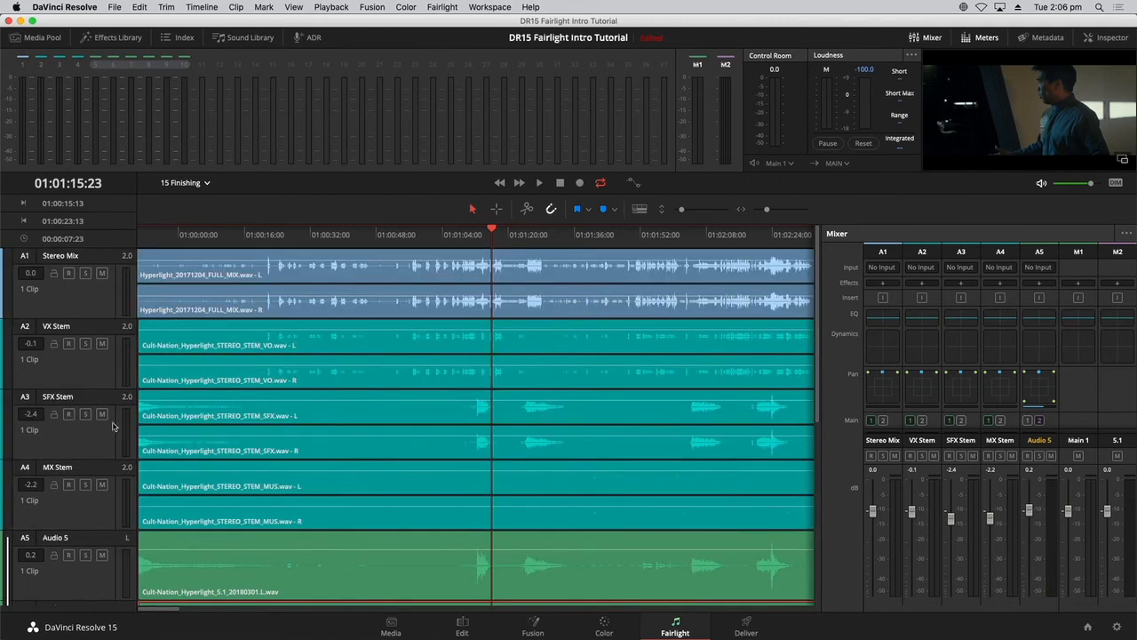
click(84, 344)
click(85, 415)
key(space)
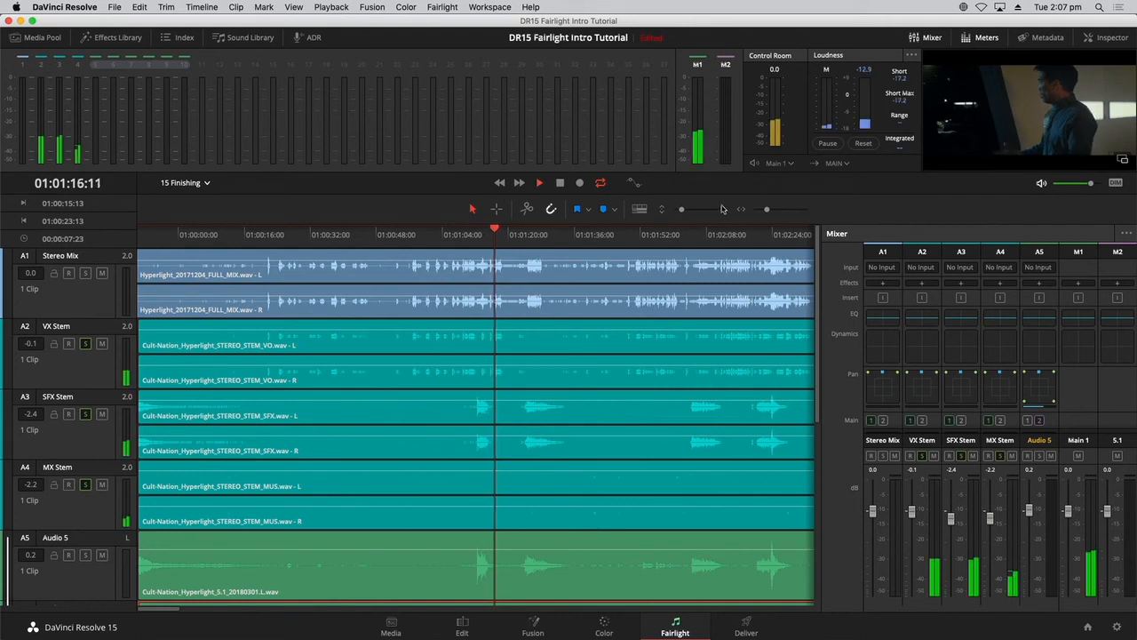
key(space)
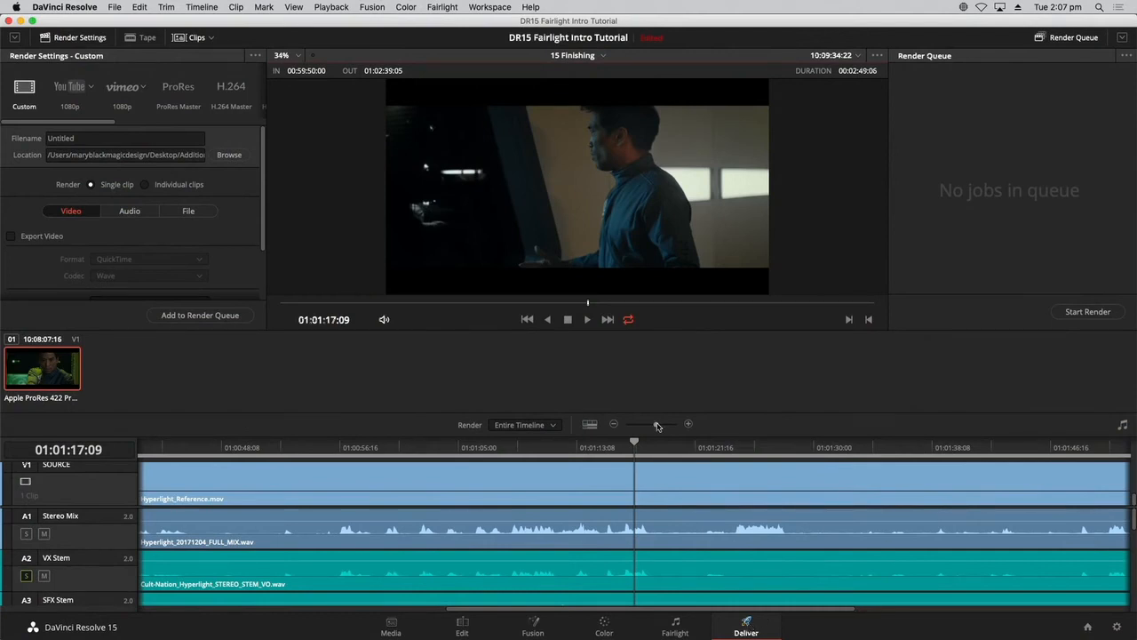
- On the Deliver page, fit the whole timeline in view, choose the Audio Only render preset and show its audio export settings
drag(657, 427, 650, 425)
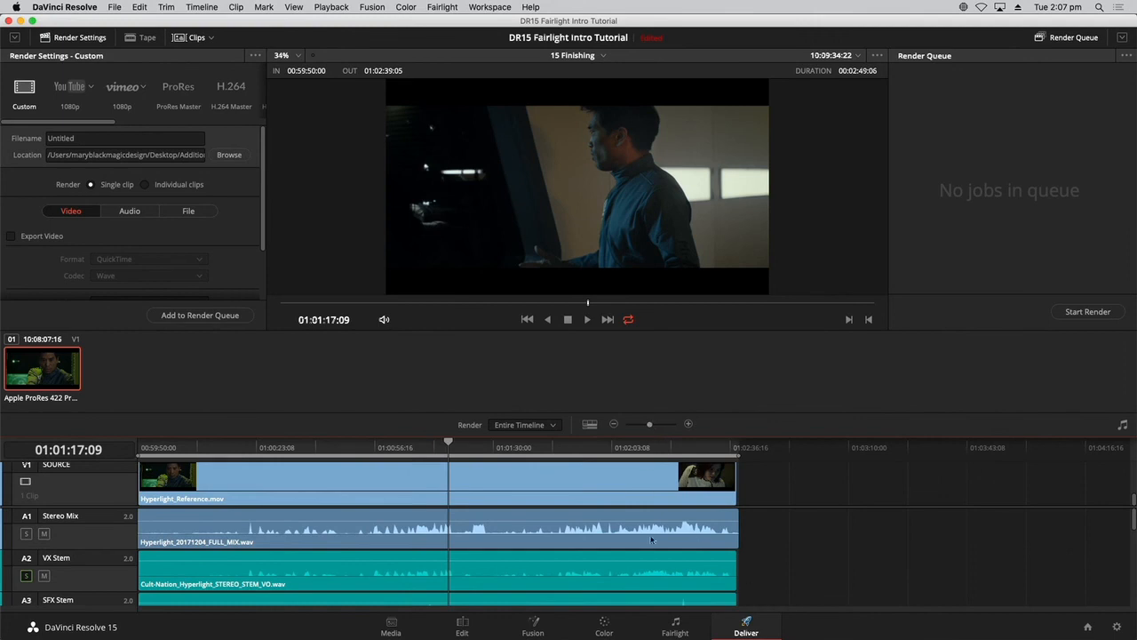
mouse_move(1134, 515)
mouse_down()
mouse_move(1133, 605)
mouse_move(1123, 499)
mouse_up()
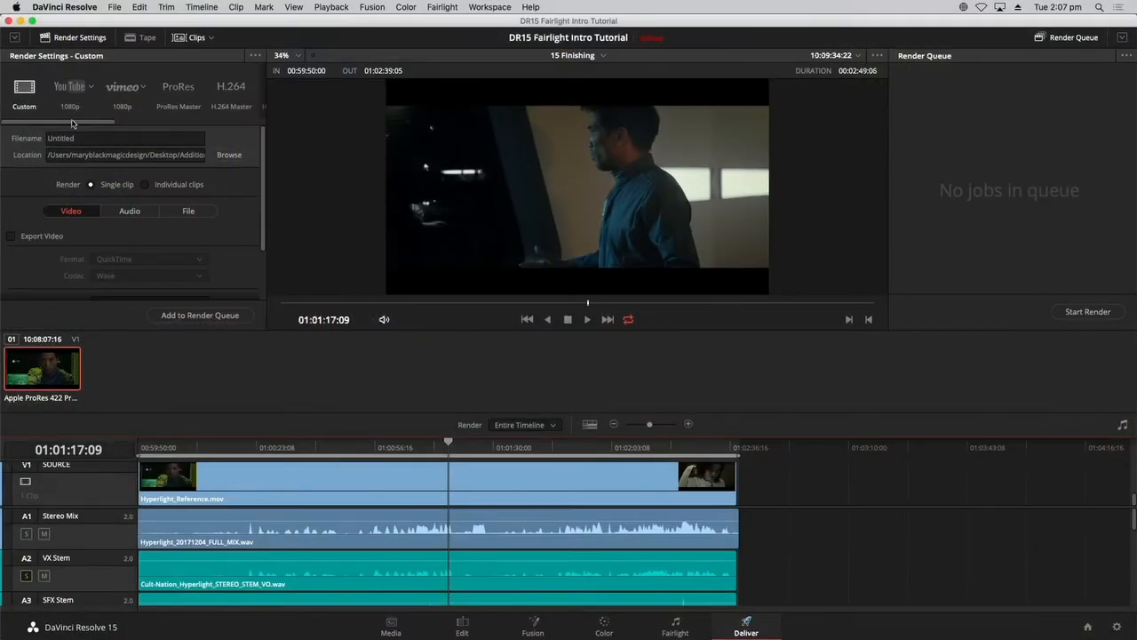
scroll(72, 124, right, 5)
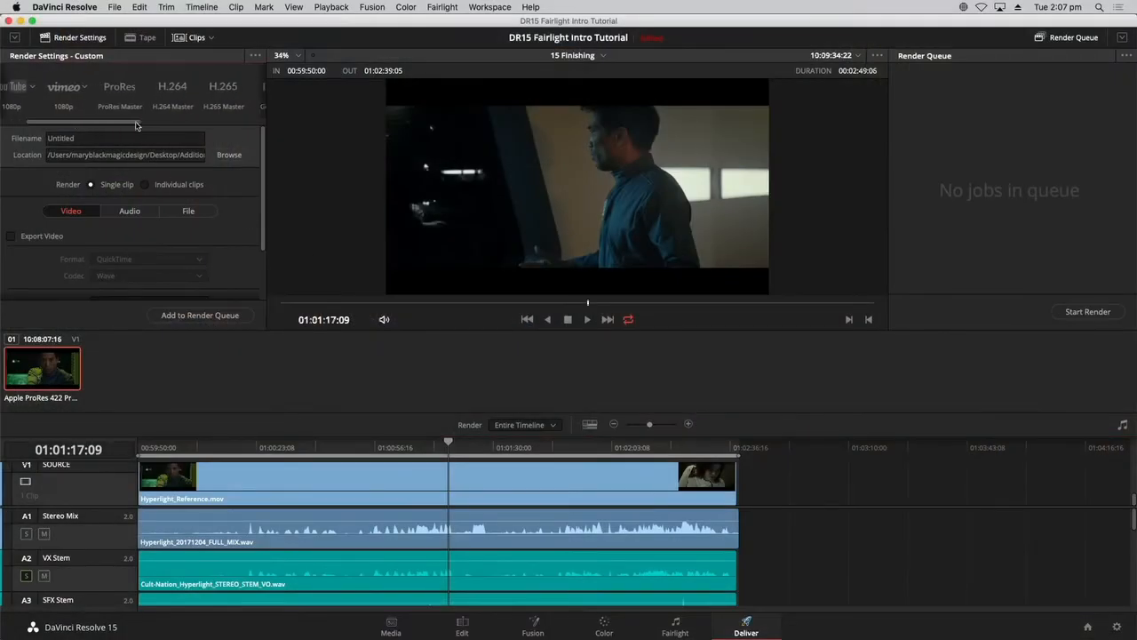
scroll(135, 116, right, 5)
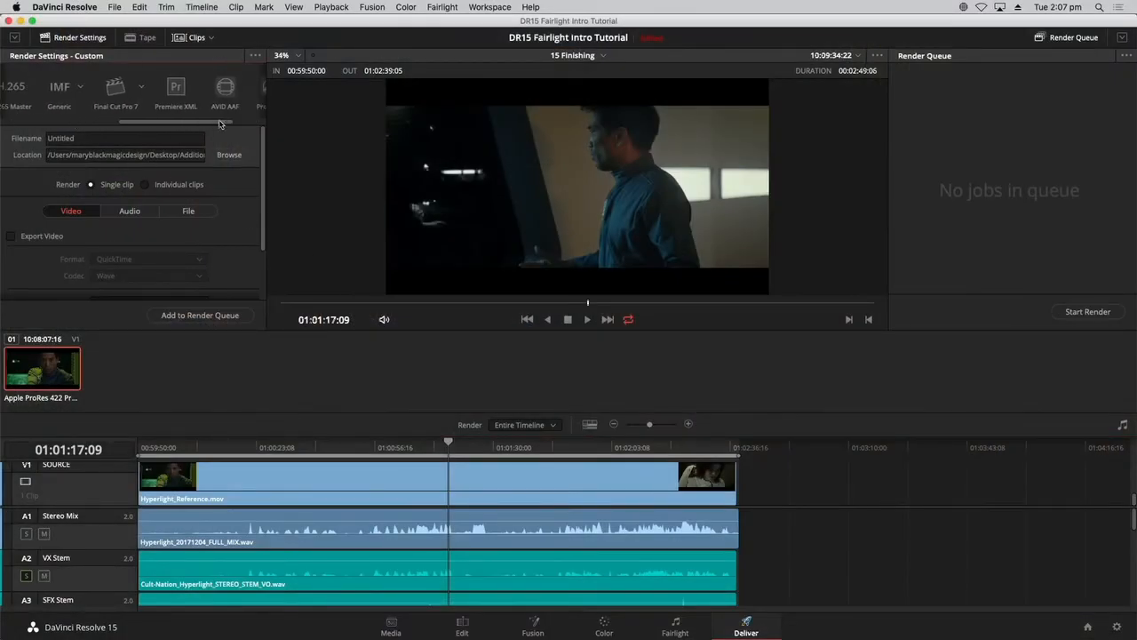
click(240, 89)
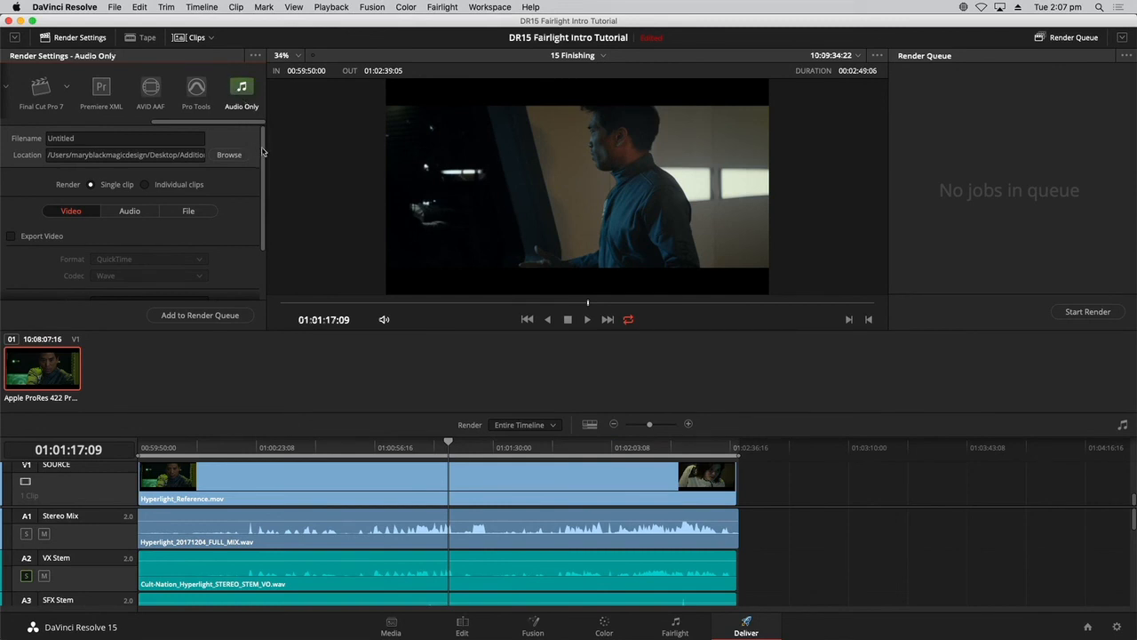
scroll(263, 153, down, 1)
click(127, 205)
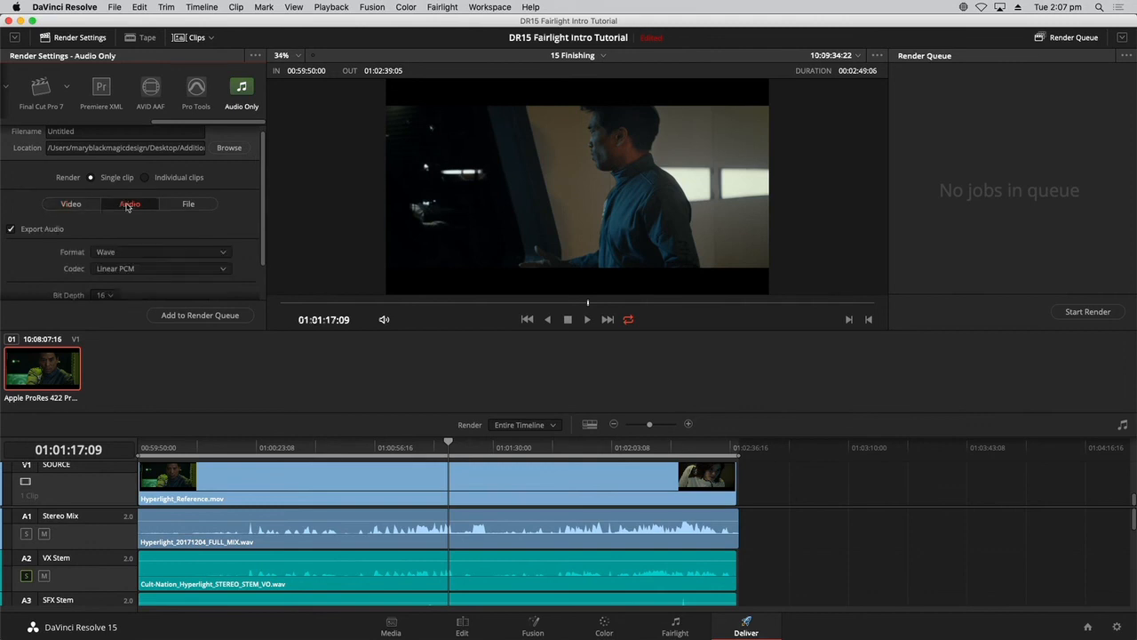
scroll(133, 168, up, 1)
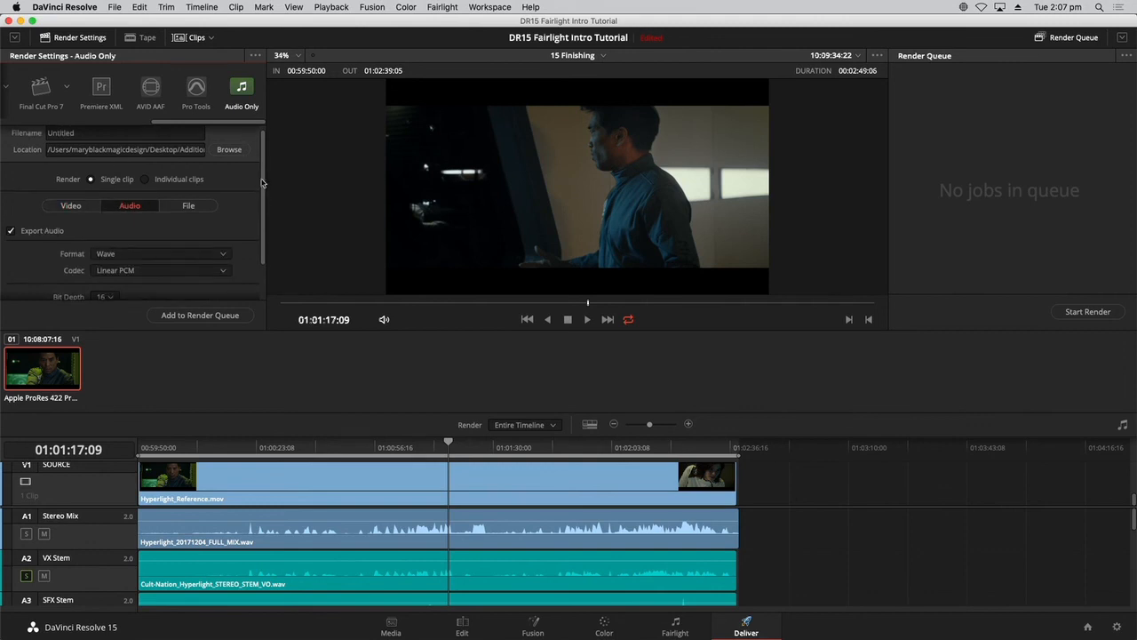
- Name the render file "Hyperlight mix" and set its destination to the Documents folder
double_click(102, 140)
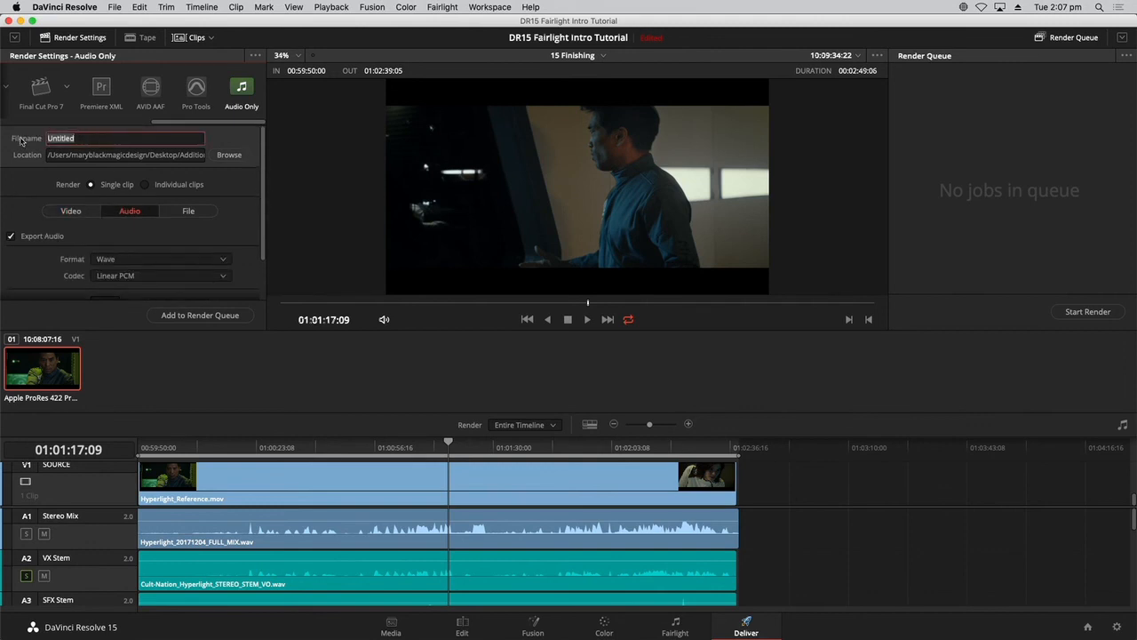
text(H)
text(1)
click(151, 156)
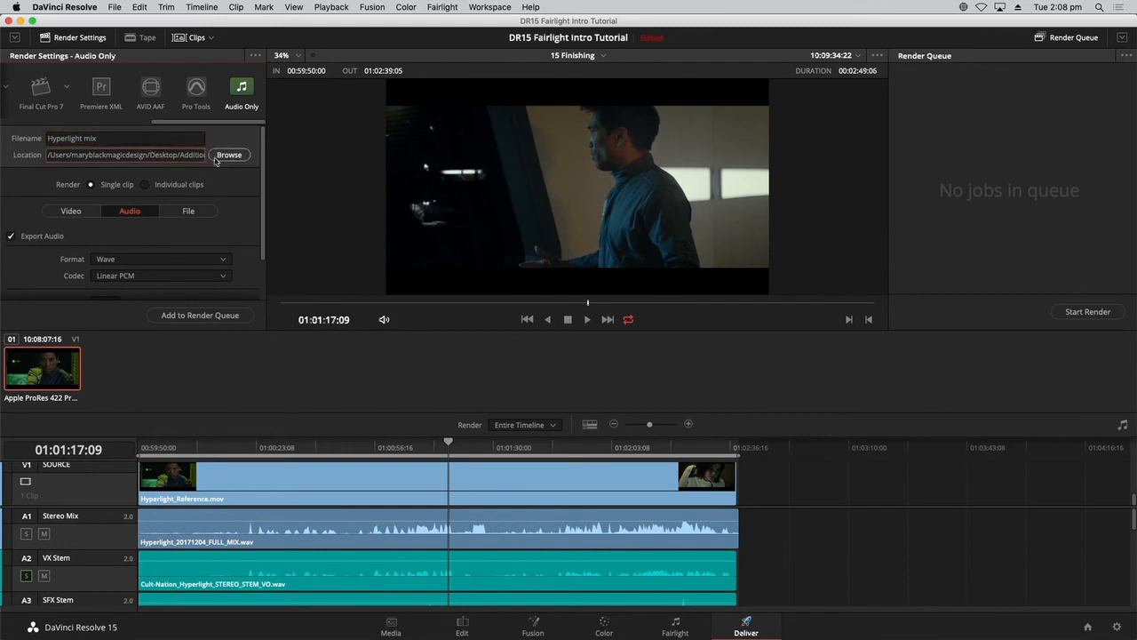
click(223, 157)
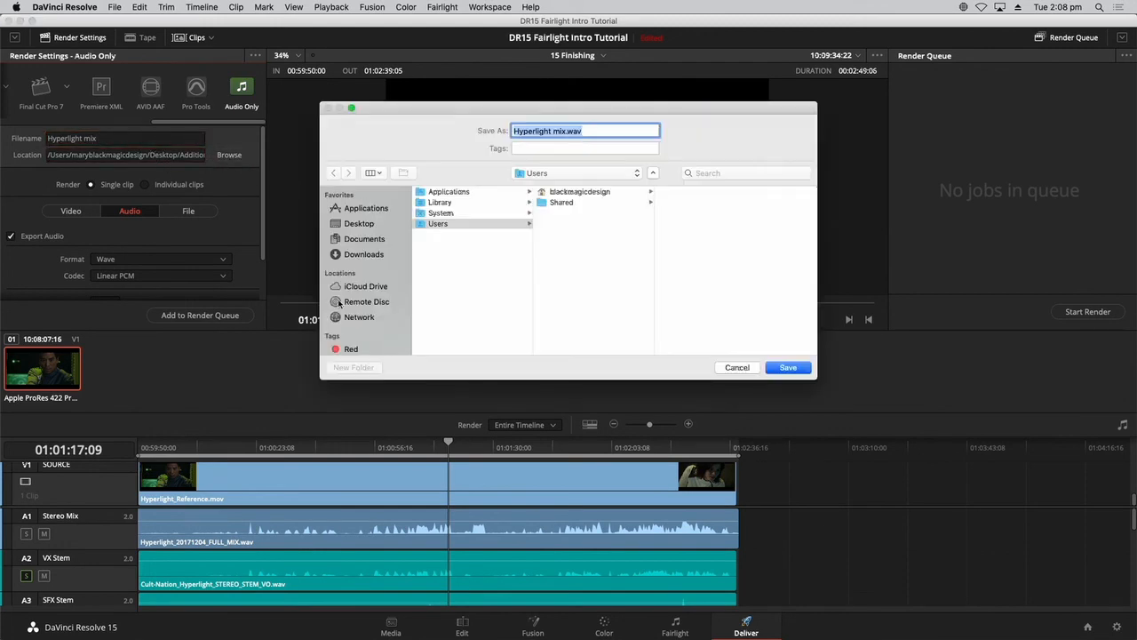
click(365, 240)
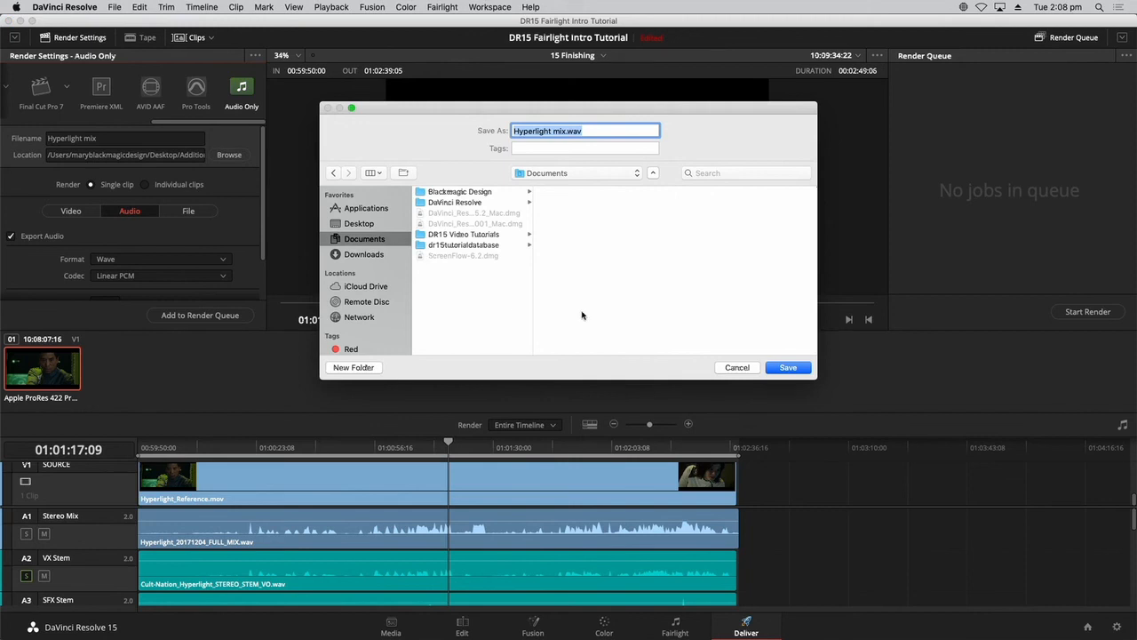
click(791, 371)
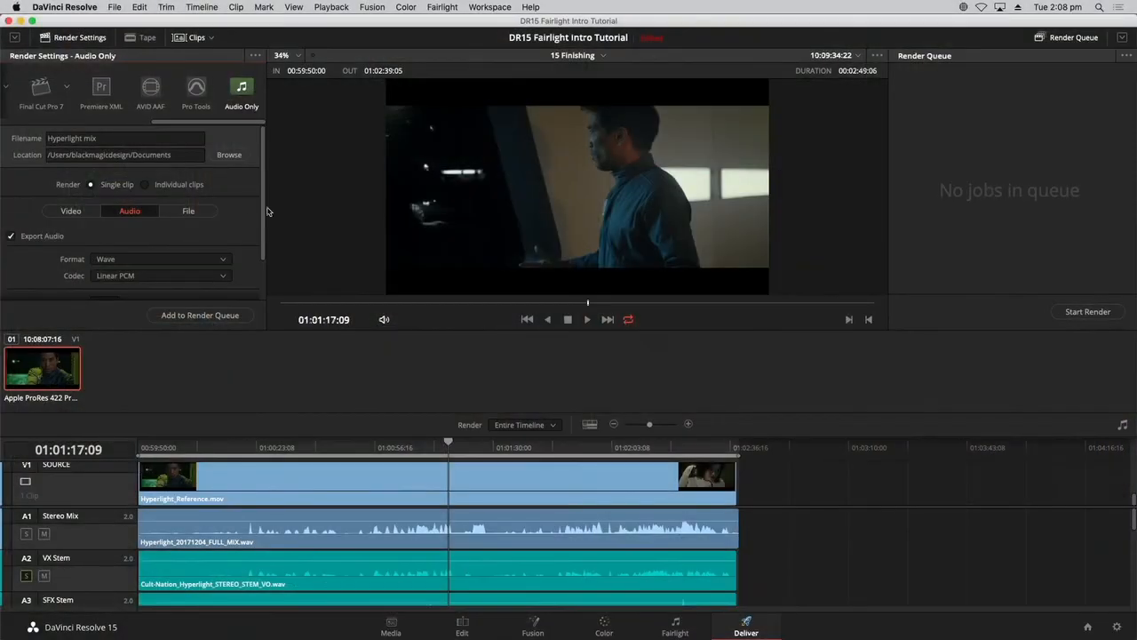
- Add output track 2 for the 5.1 bus and output track 3 set to Timeline Track in the audio export settings
drag(264, 214, 266, 280)
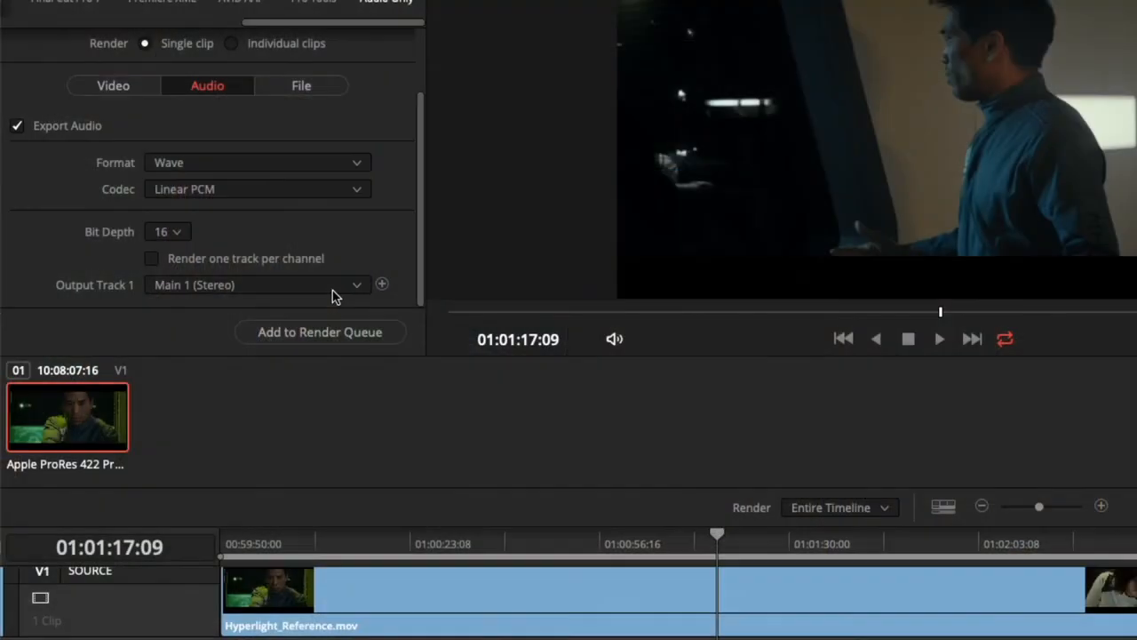
click(381, 285)
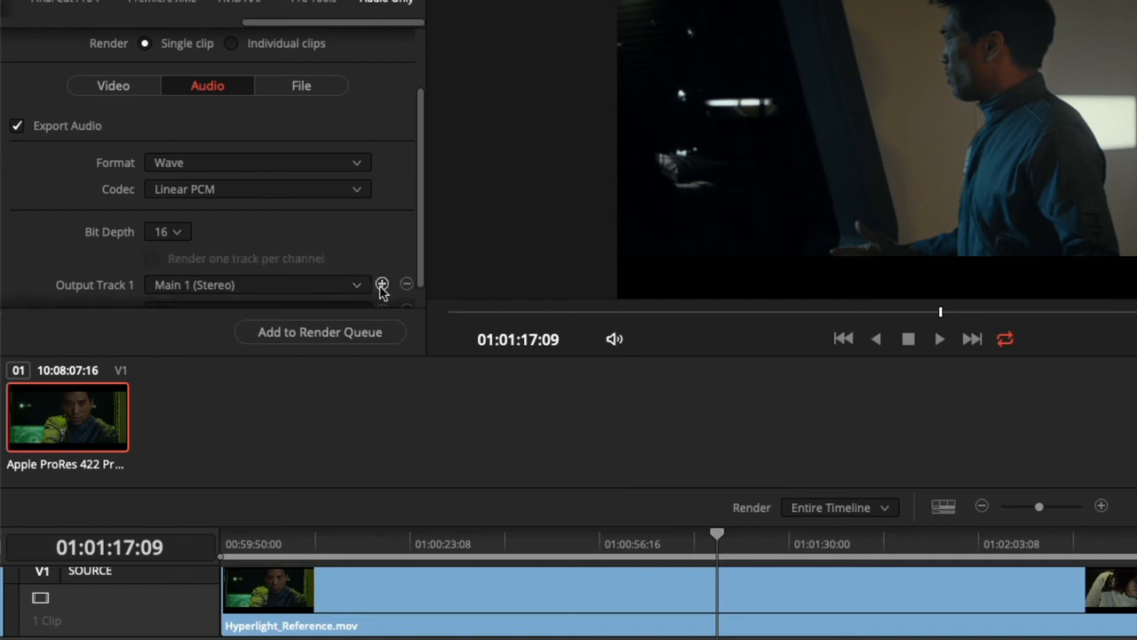
drag(421, 262, 422, 341)
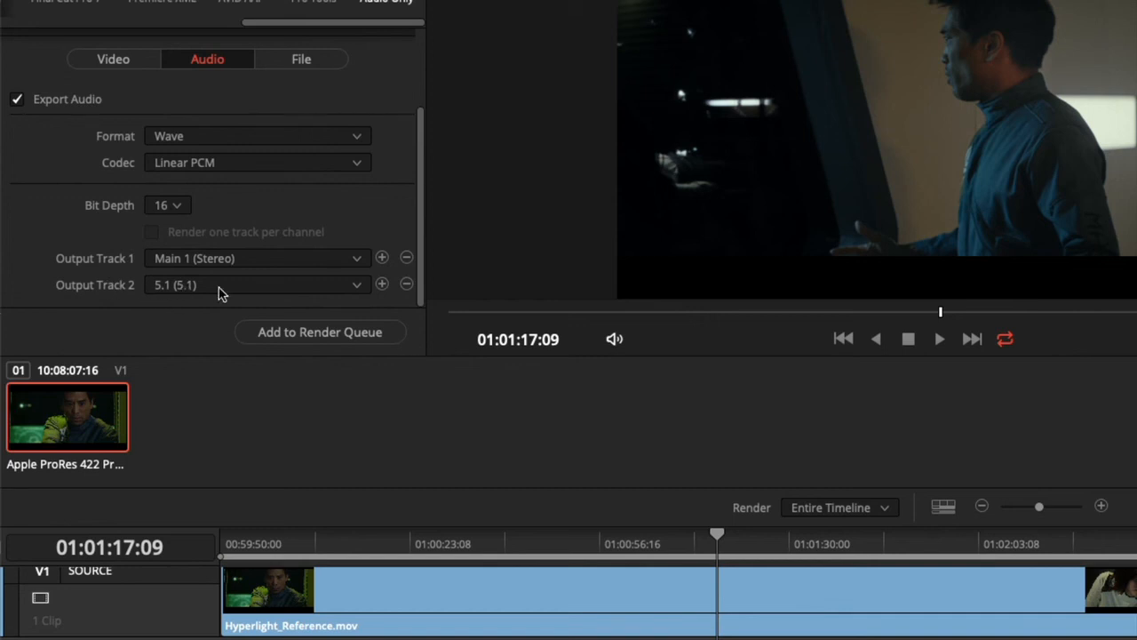
click(381, 284)
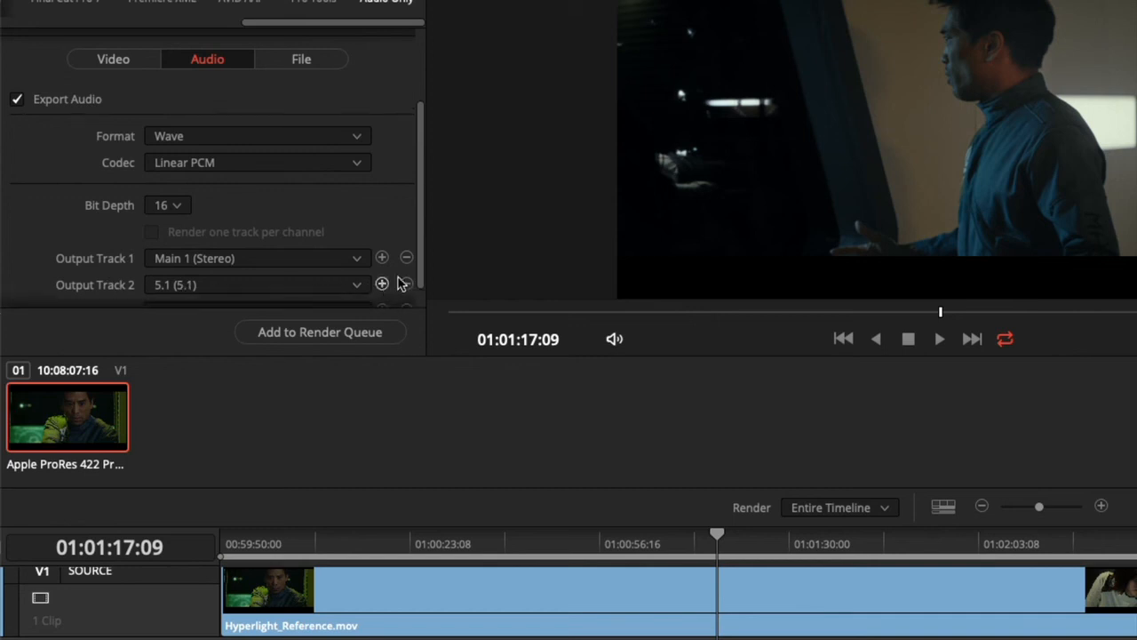
drag(421, 275, 421, 325)
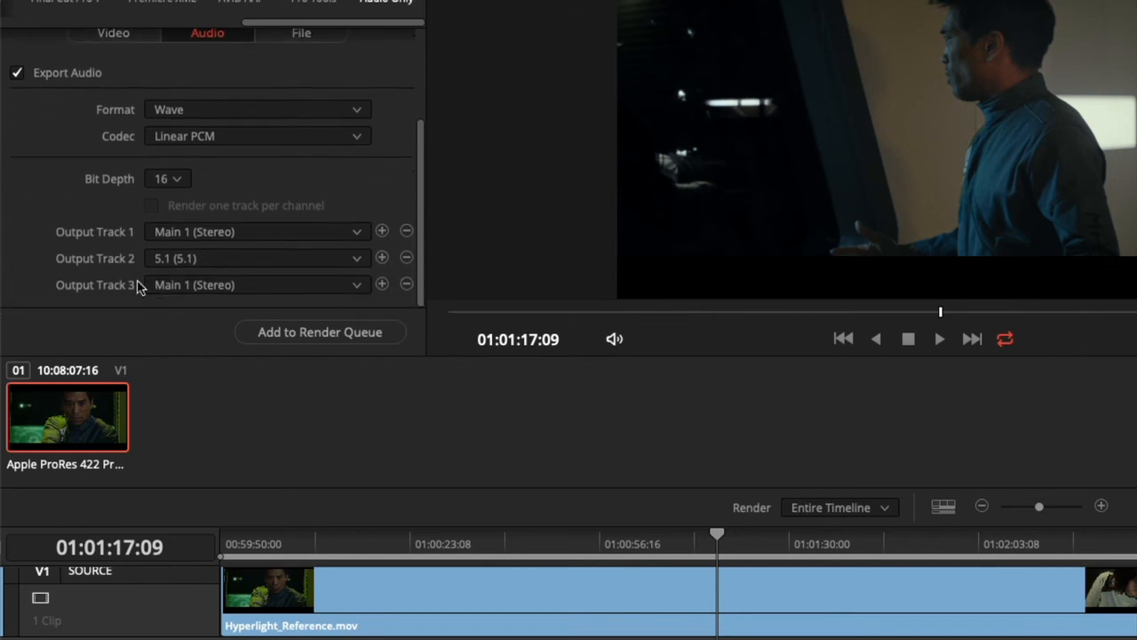
click(213, 287)
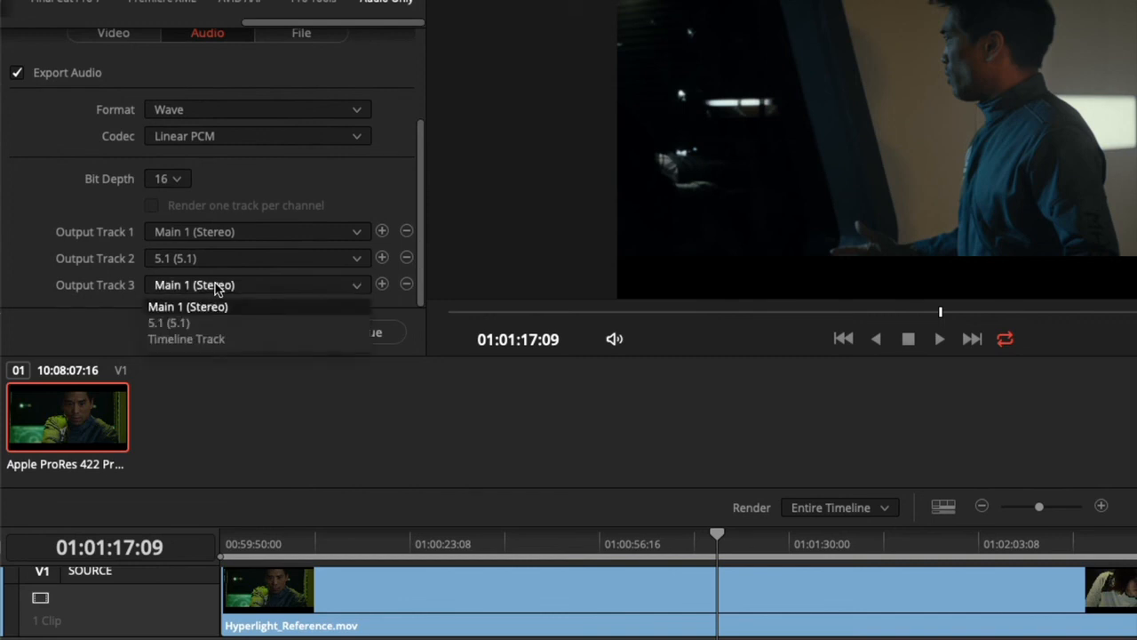
click(235, 339)
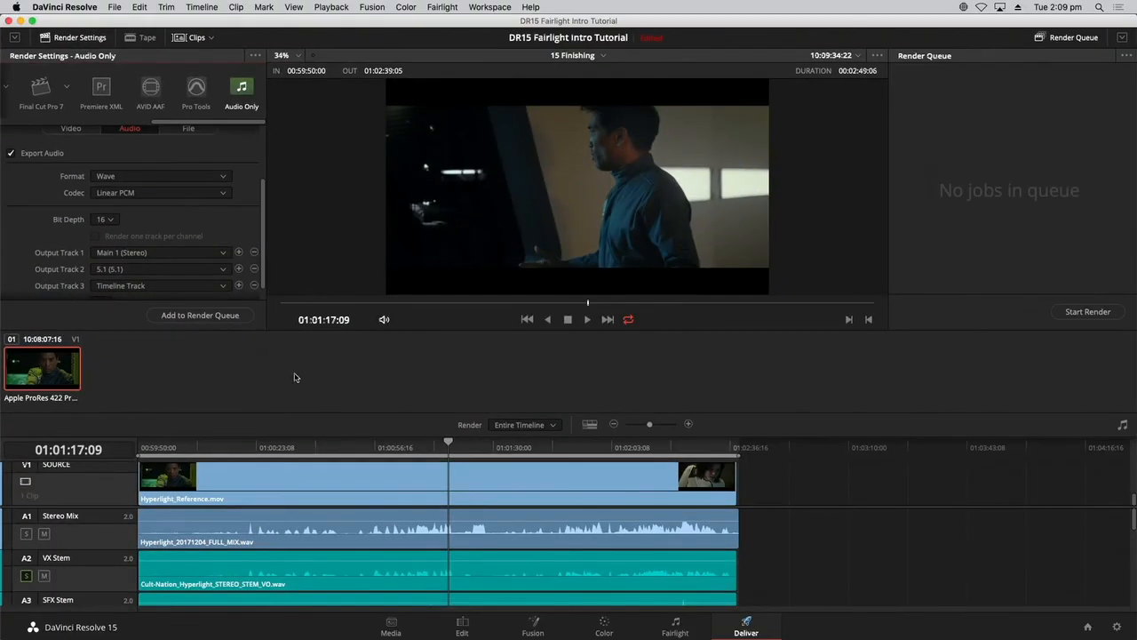
- Back on the Fairlight page, unlink the Audio 5 to Audio 10 group and widen the mixer to show their individual strips
click(691, 628)
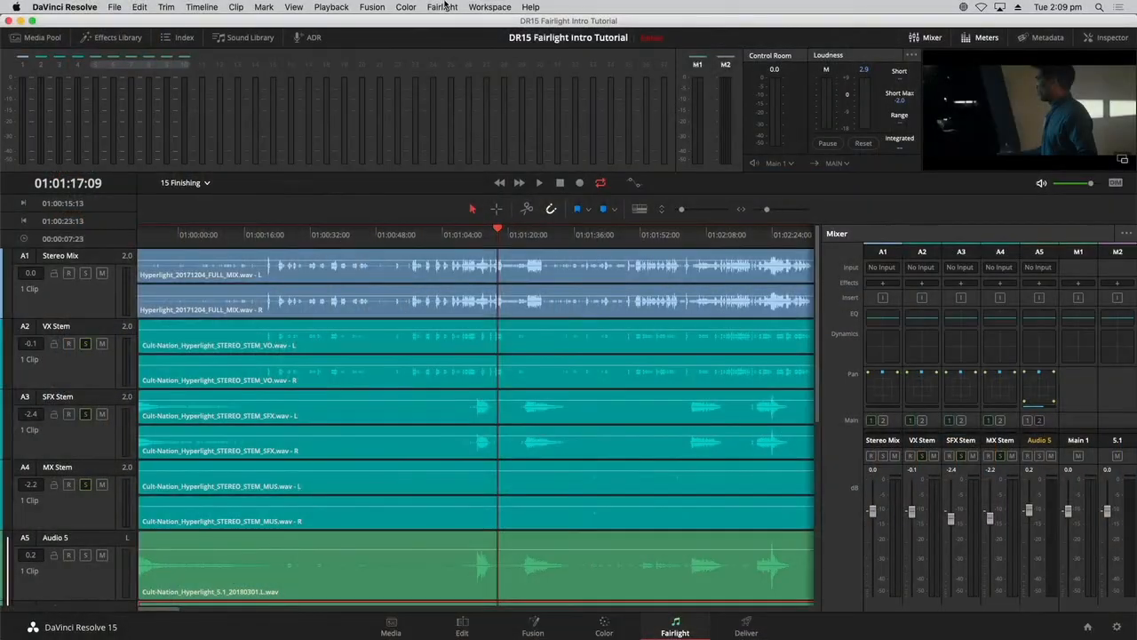
click(441, 7)
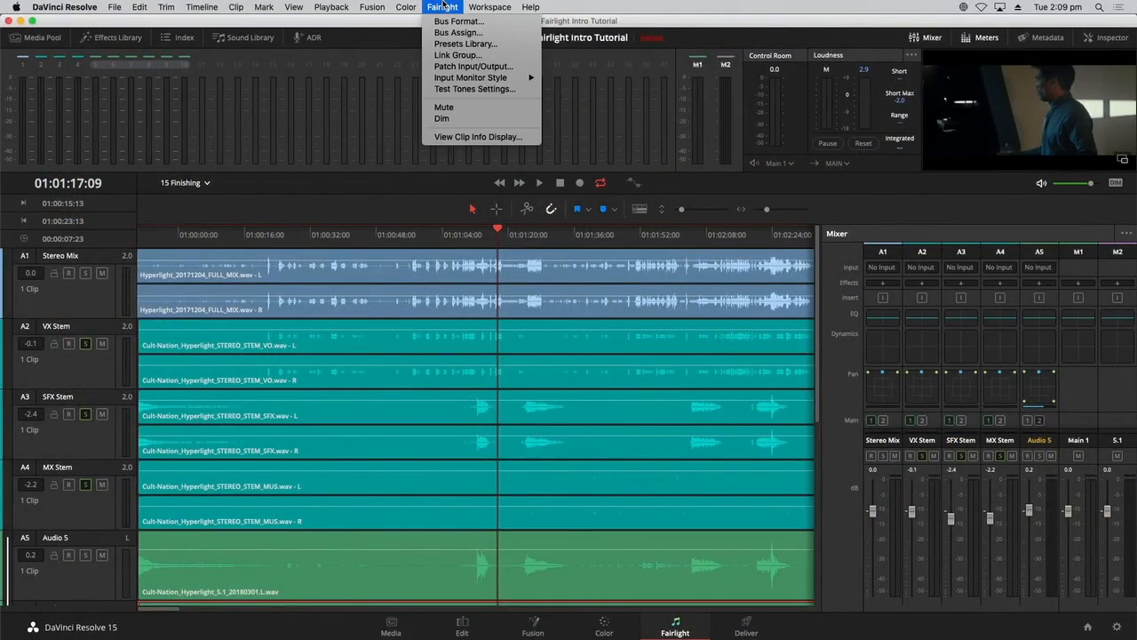
click(448, 55)
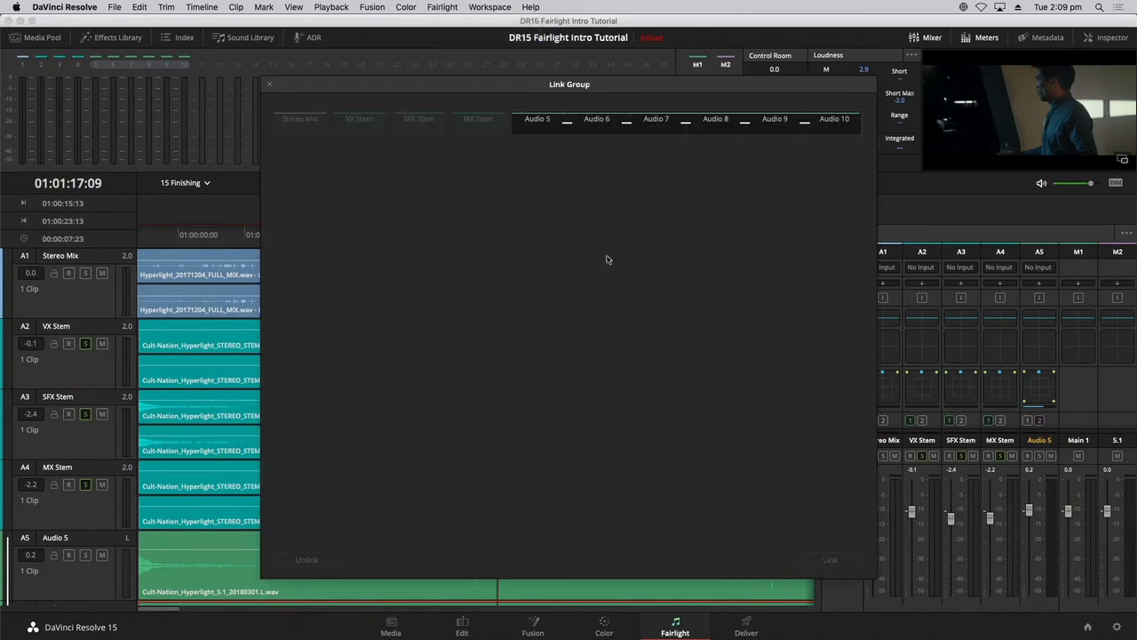
click(600, 125)
click(295, 560)
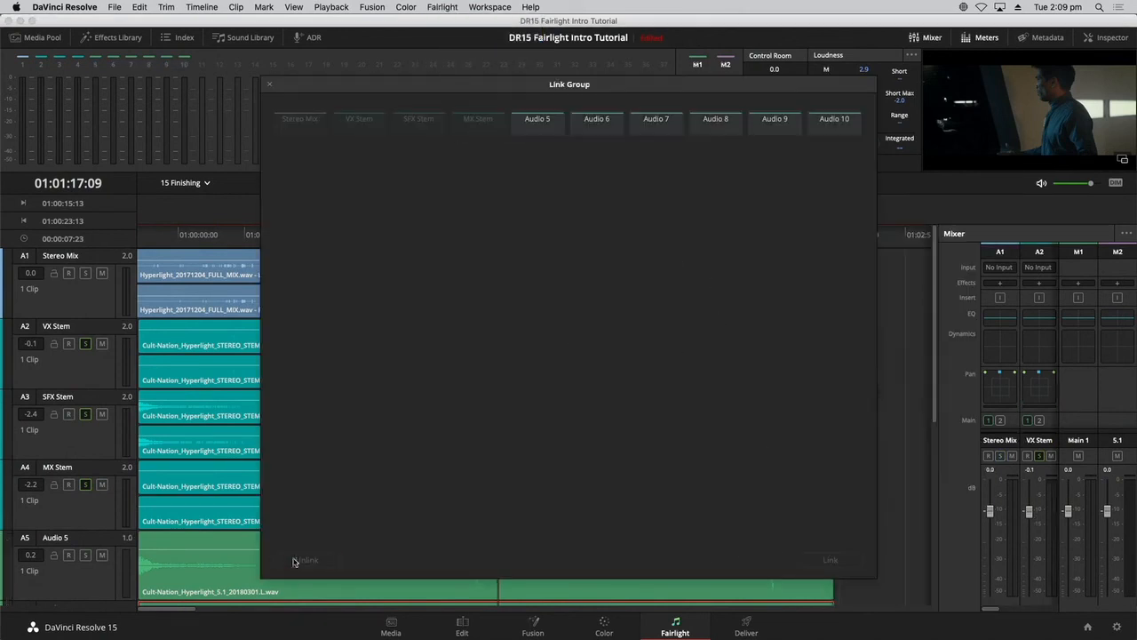
click(270, 86)
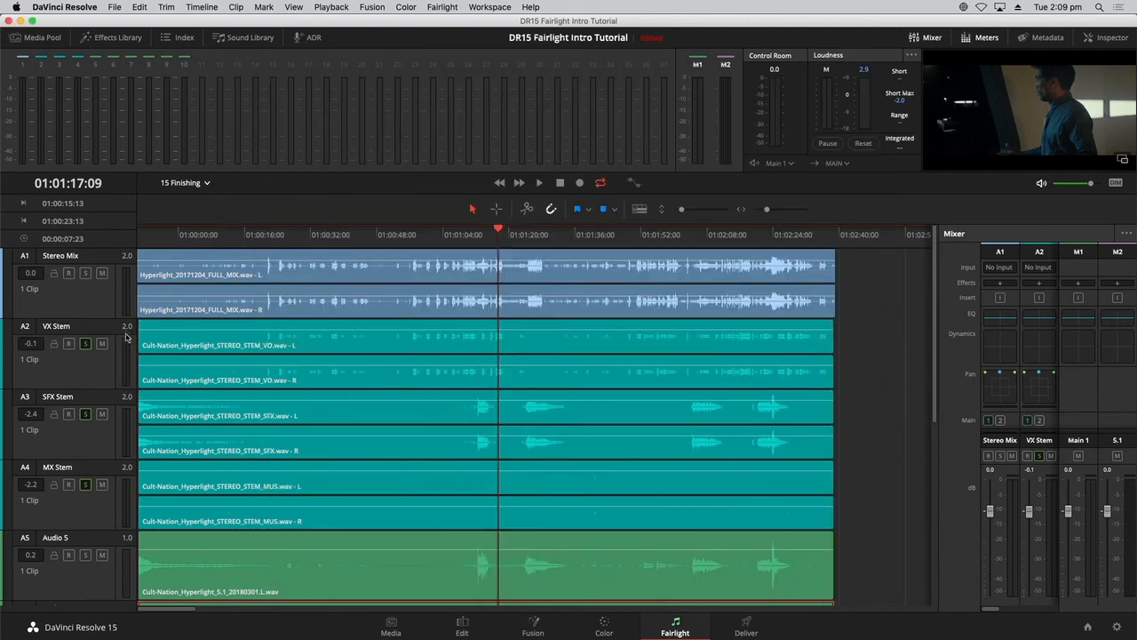
scroll(114, 569, down, 5)
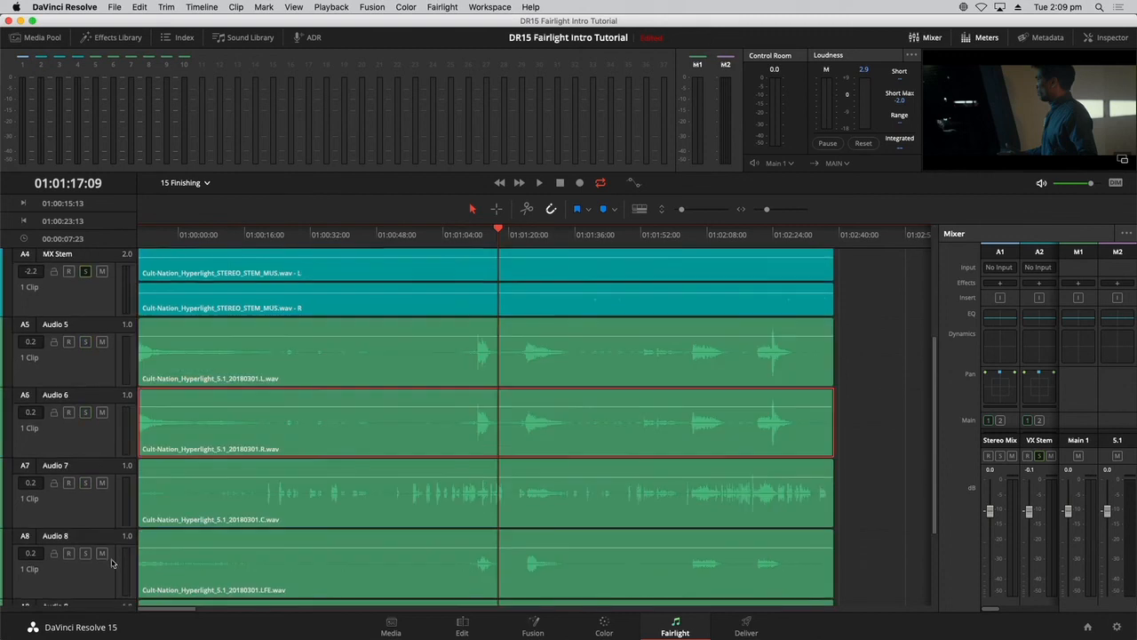
drag(937, 439, 624, 439)
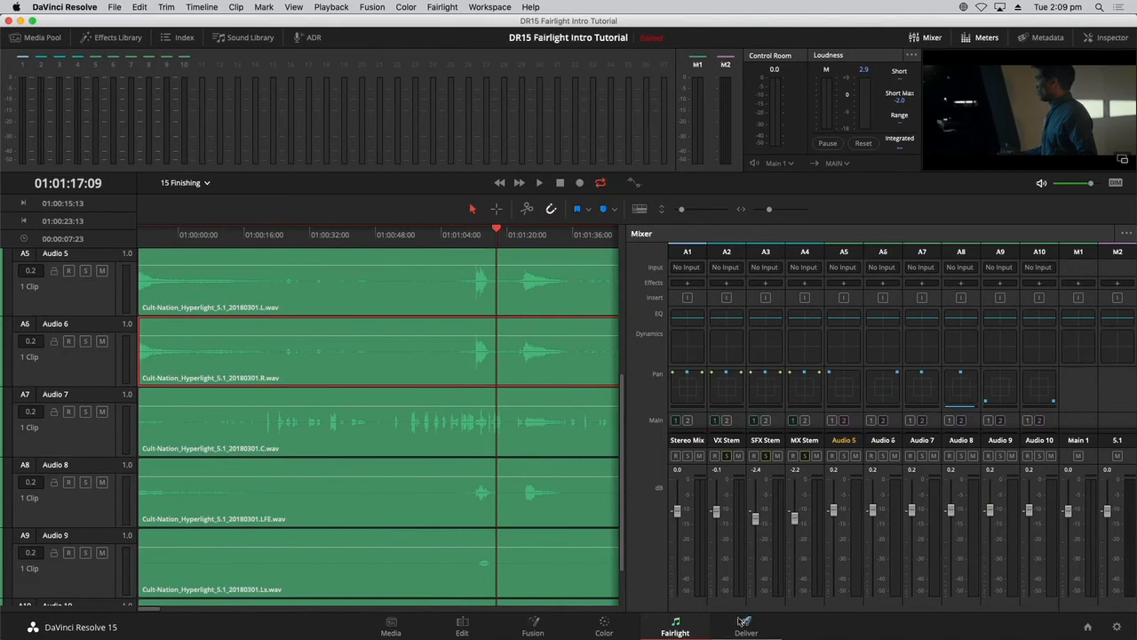
- Return to the Deliver page and add output track 4 as a Timeline Track with track number 2
click(747, 623)
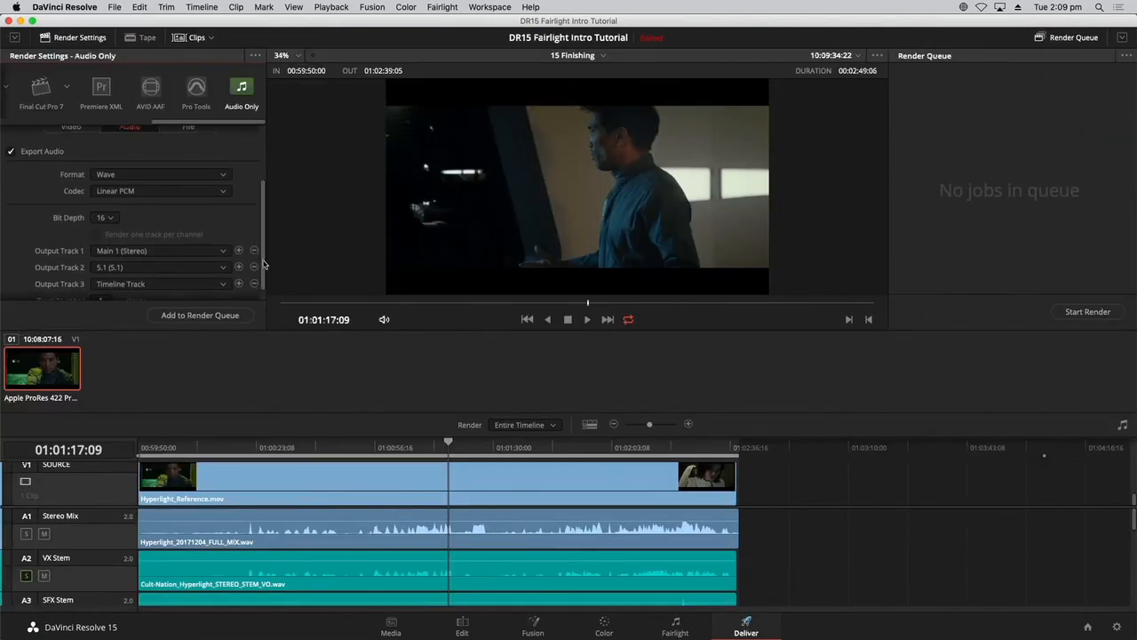
scroll(261, 285, down, 1)
click(158, 270)
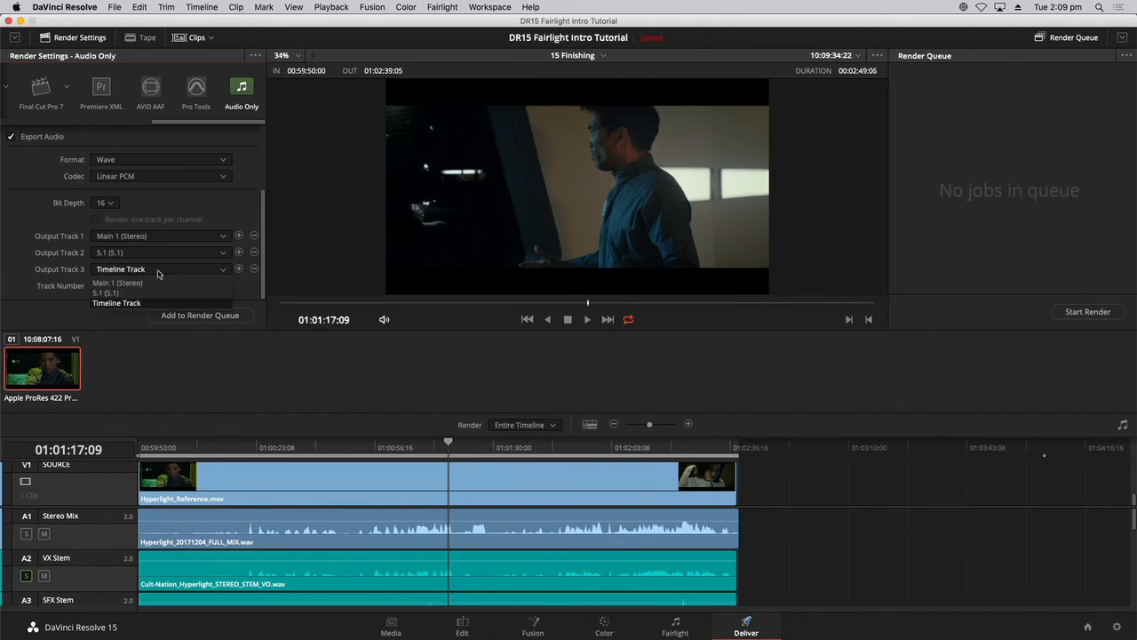
click(160, 273)
click(238, 269)
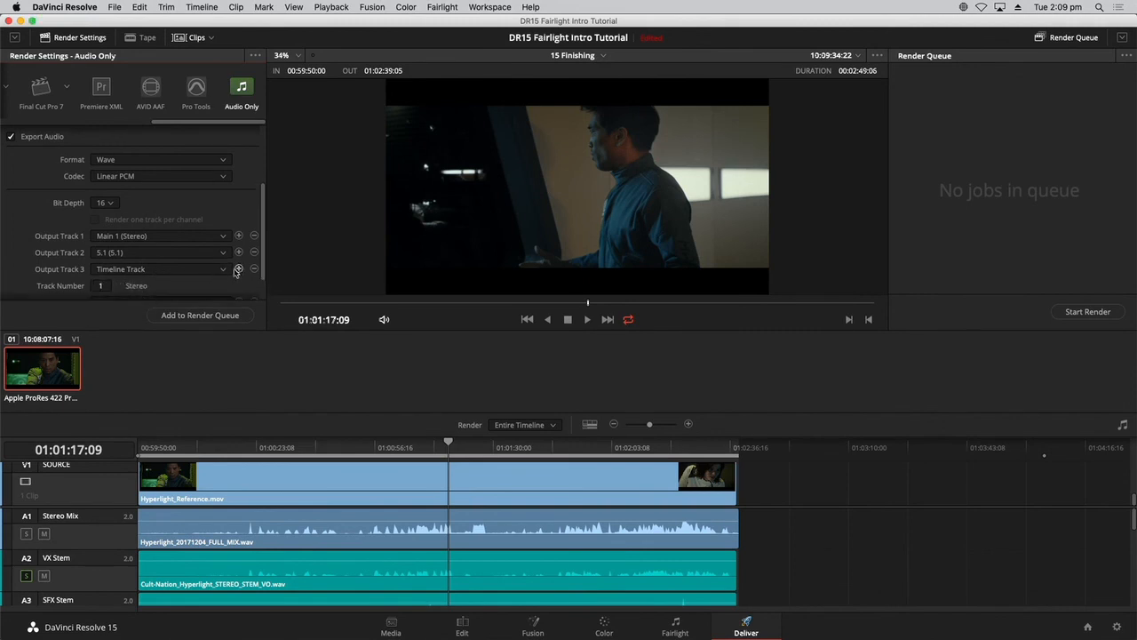
scroll(261, 283, down, 2)
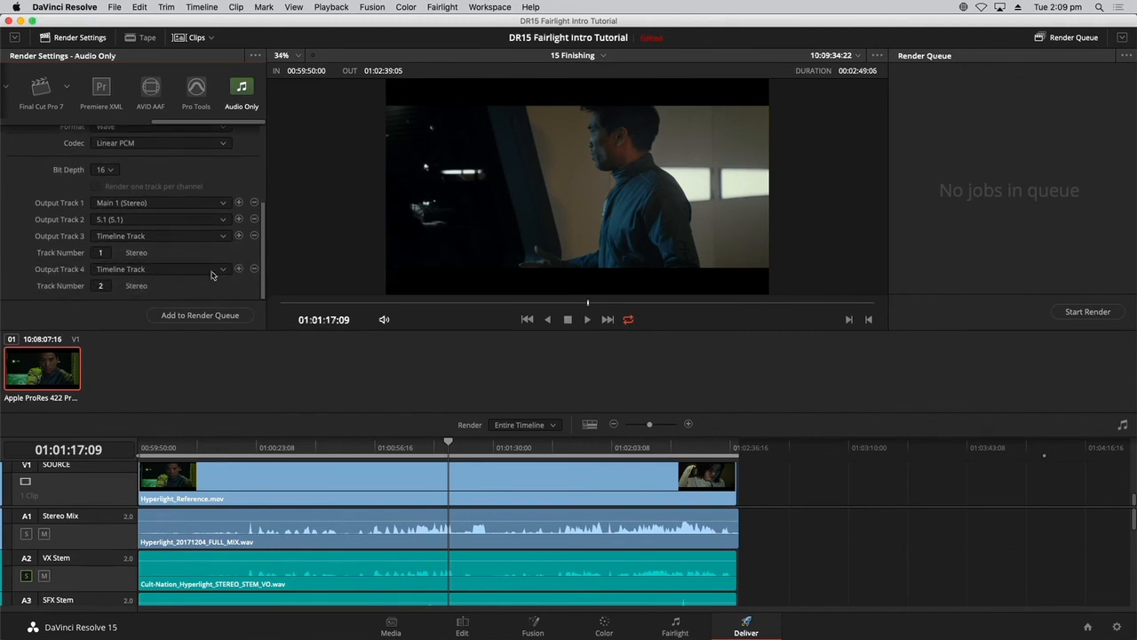
- Remove output tracks 4 and 3 from the audio export settings, keeping only the Main 1 and 5.1 bus outputs
click(224, 270)
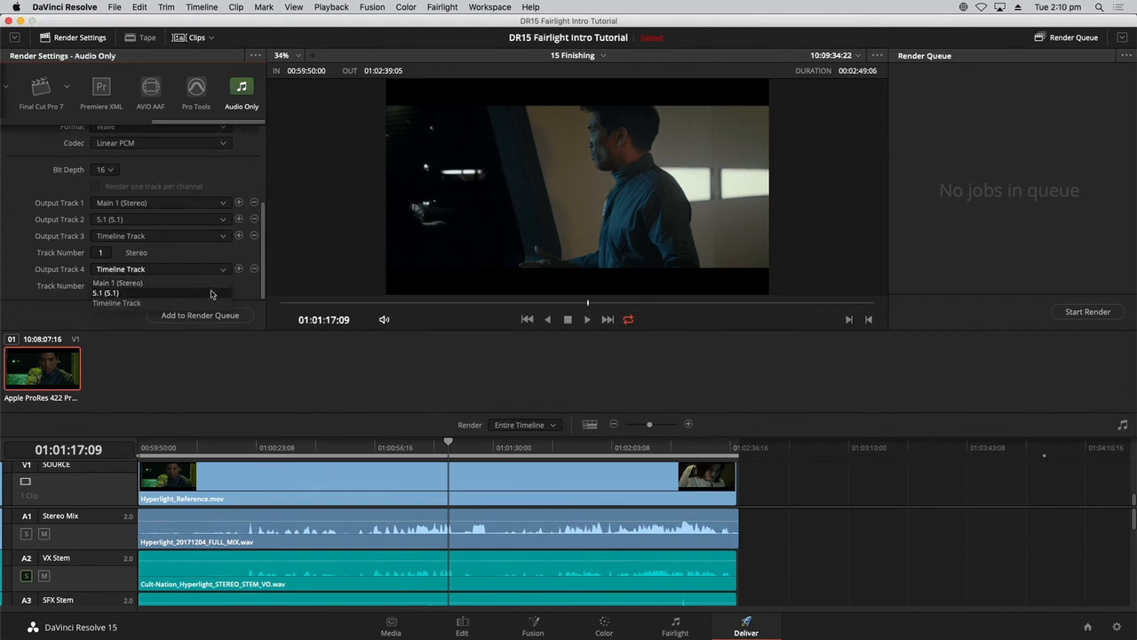
click(209, 303)
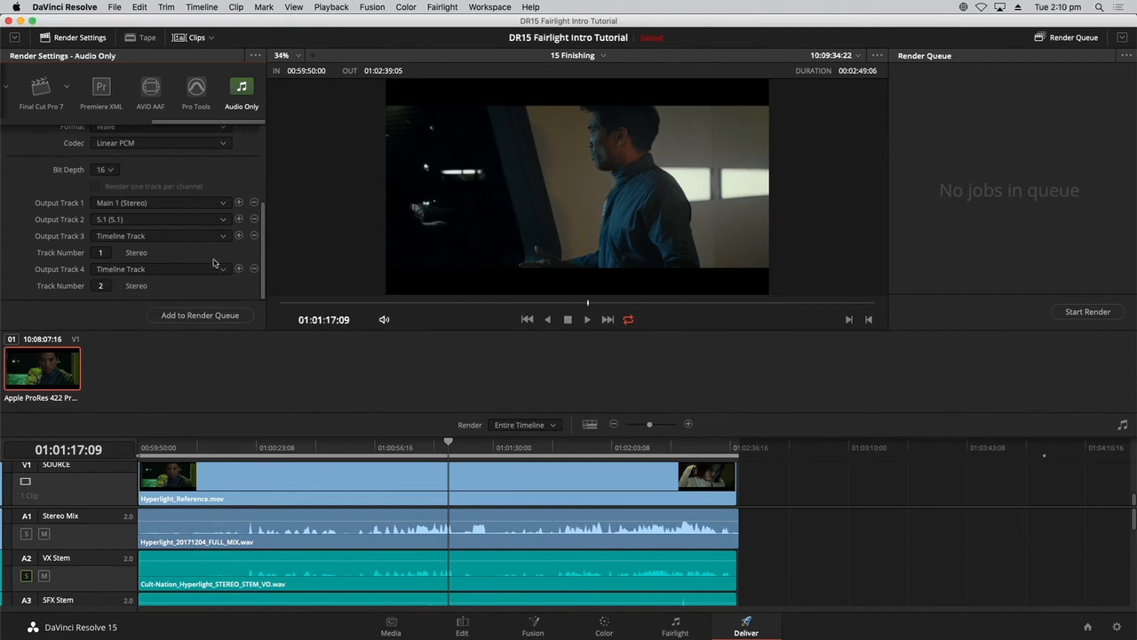
click(254, 269)
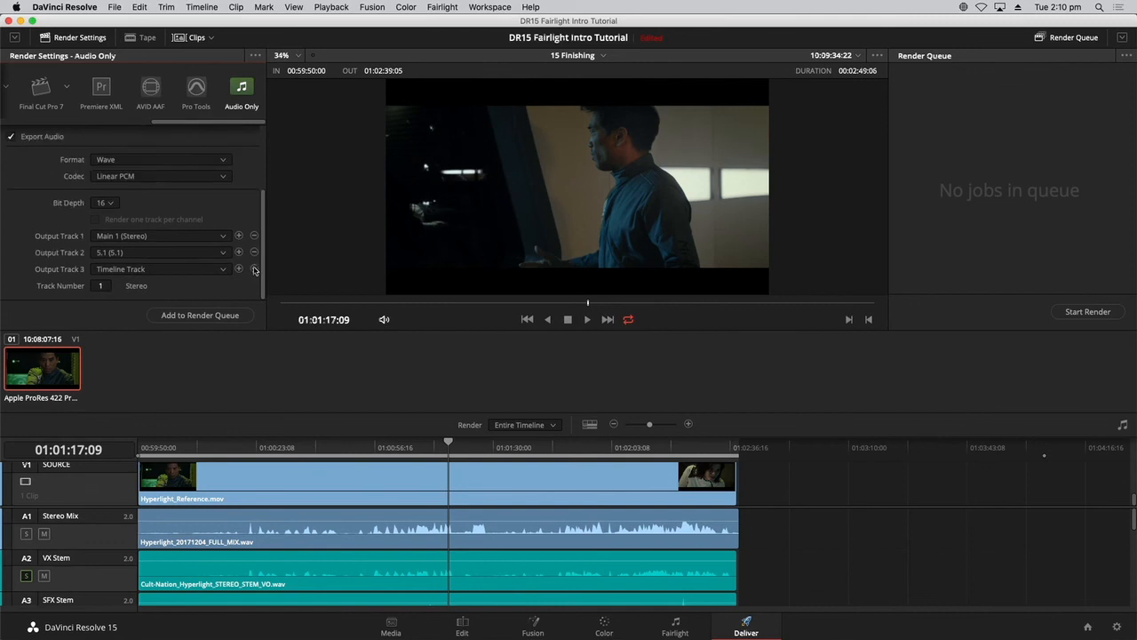
click(254, 269)
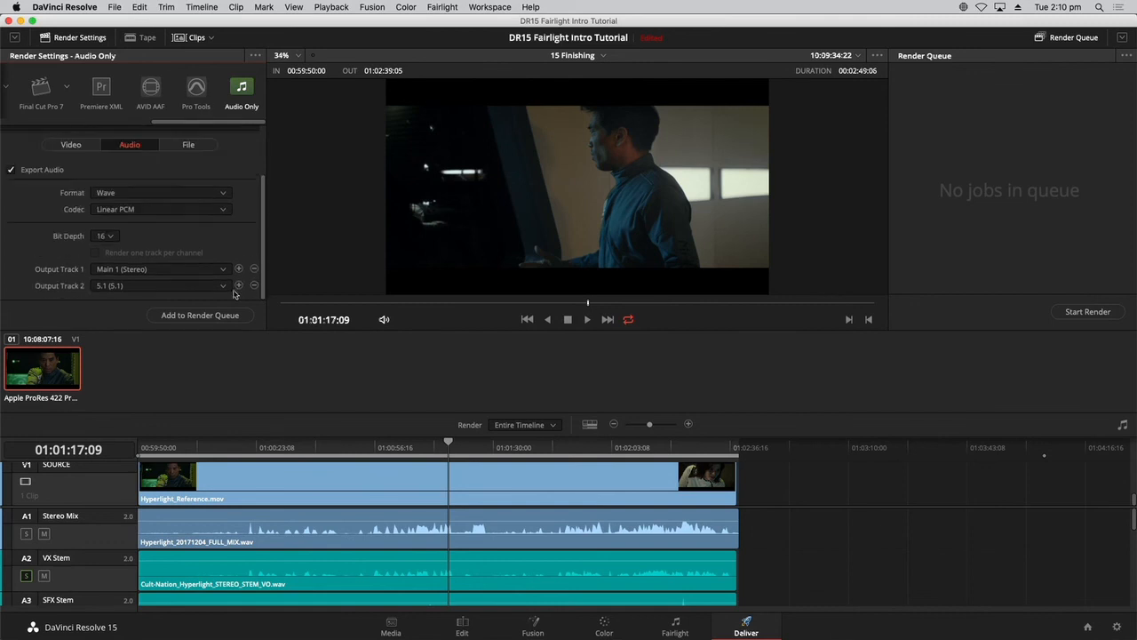
- Add output track 3 as a Timeline Track with track number 6, and output track 4 as a Timeline Track with track number 7
click(238, 268)
click(212, 286)
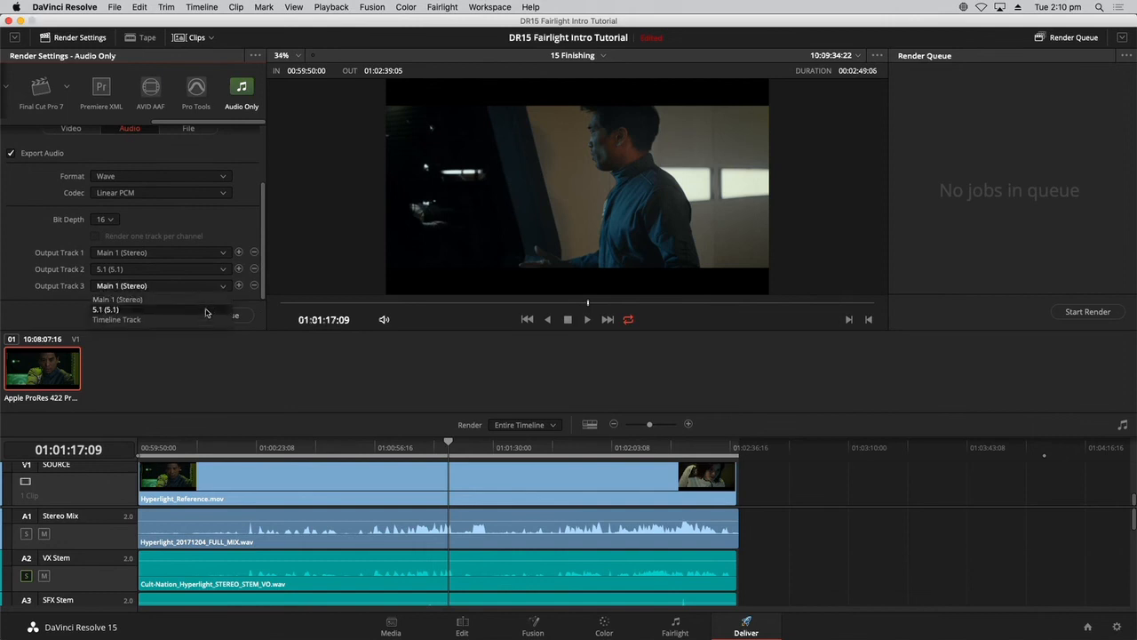
click(202, 319)
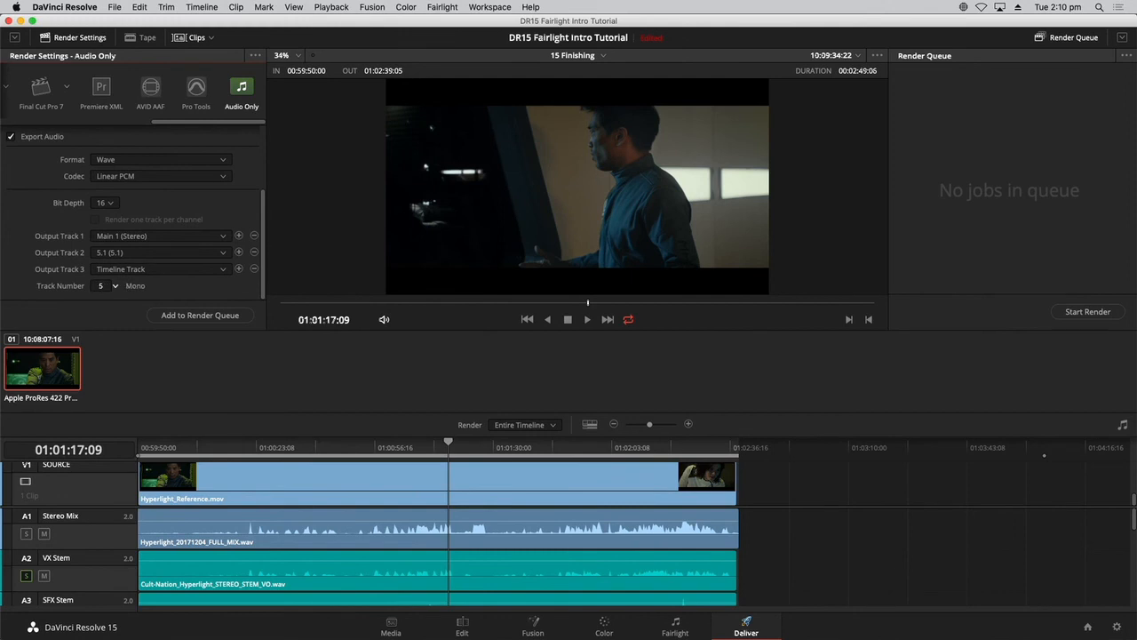
click(238, 270)
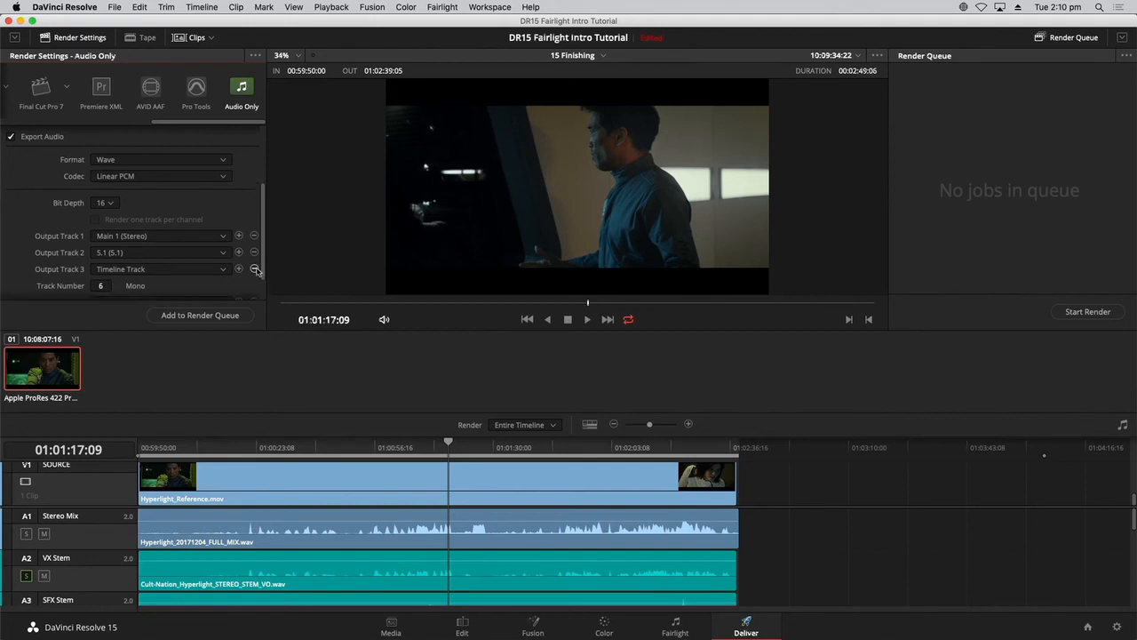
scroll(263, 271, down, 2)
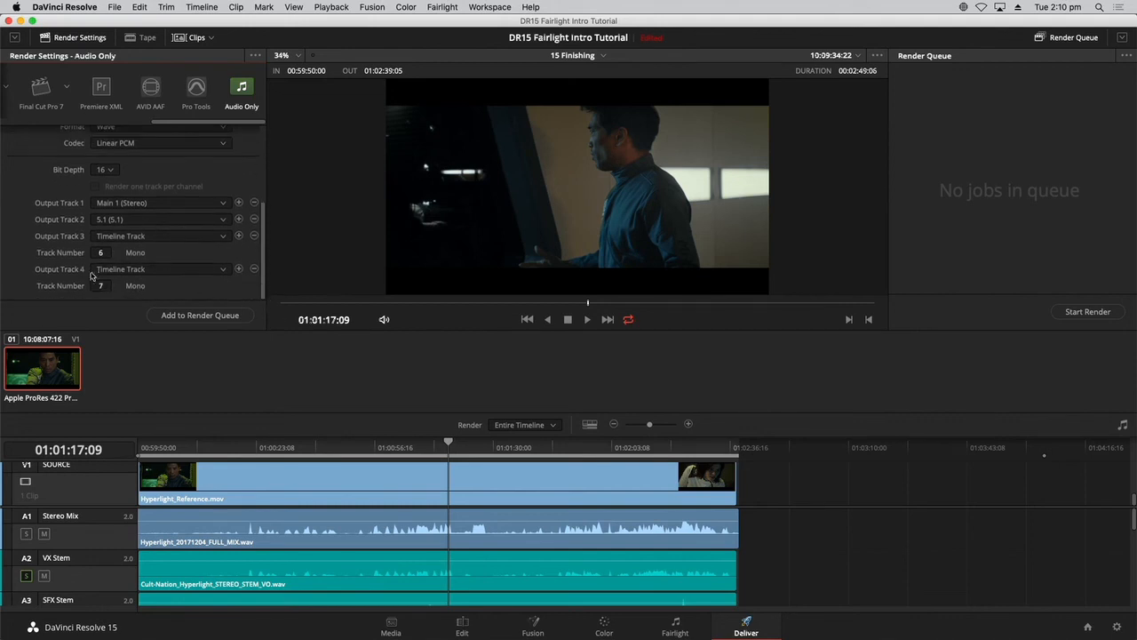